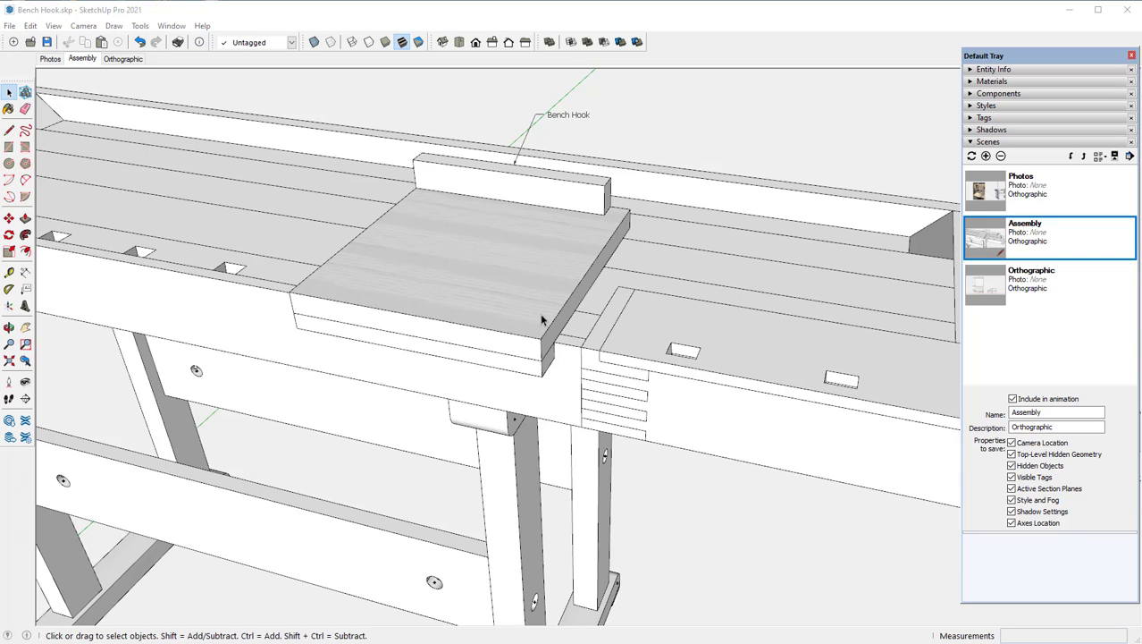
Step: Select the Bench Hook group in the Assembly view after briefly picking a bench-top board
click(507, 296)
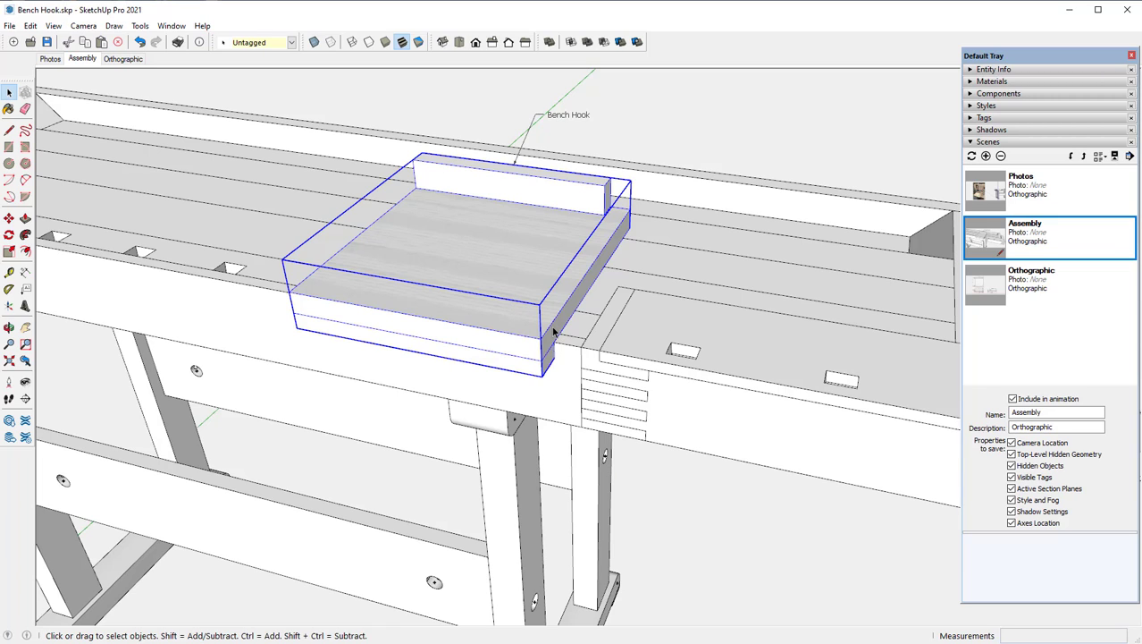
click(636, 266)
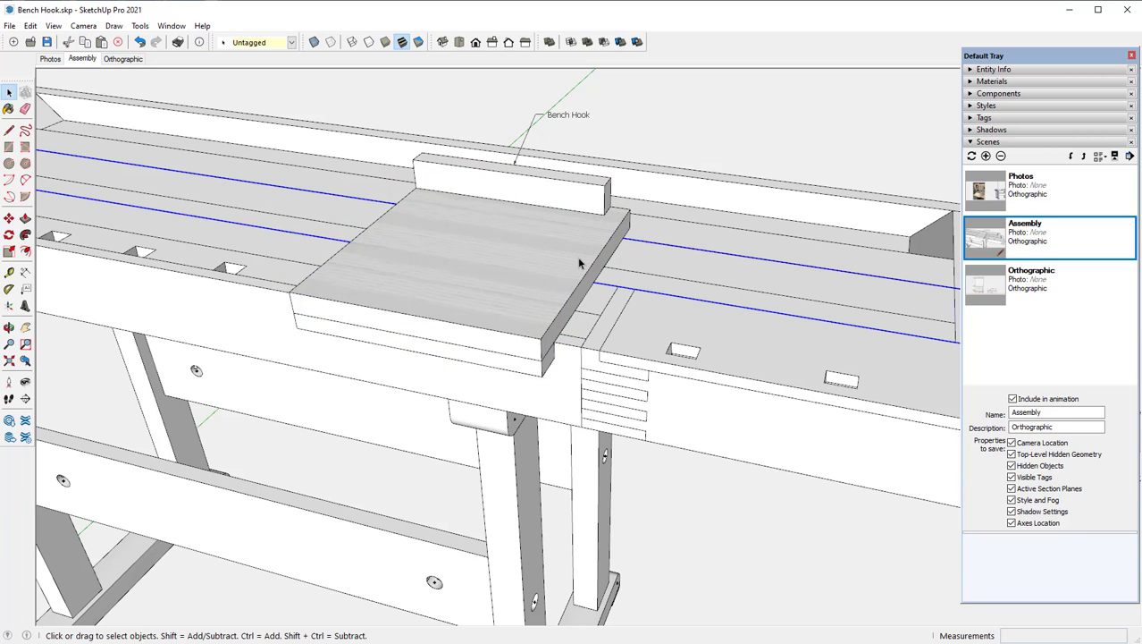
click(579, 262)
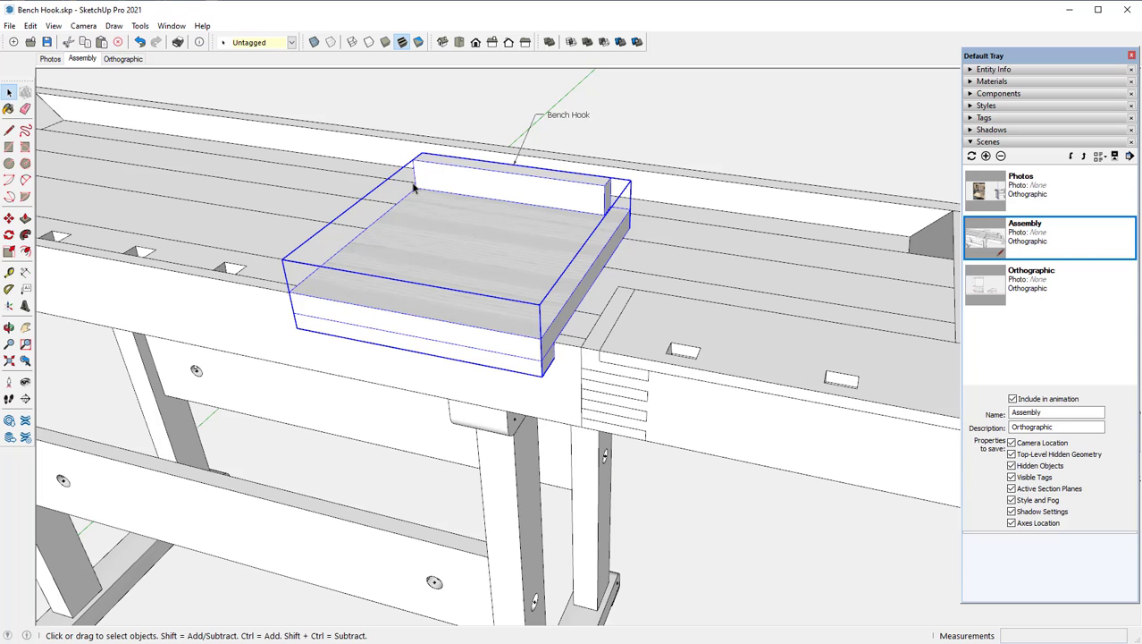
Step: Switch to the Photos scene, select the upper reference photo, and zoom out and back in
click(52, 60)
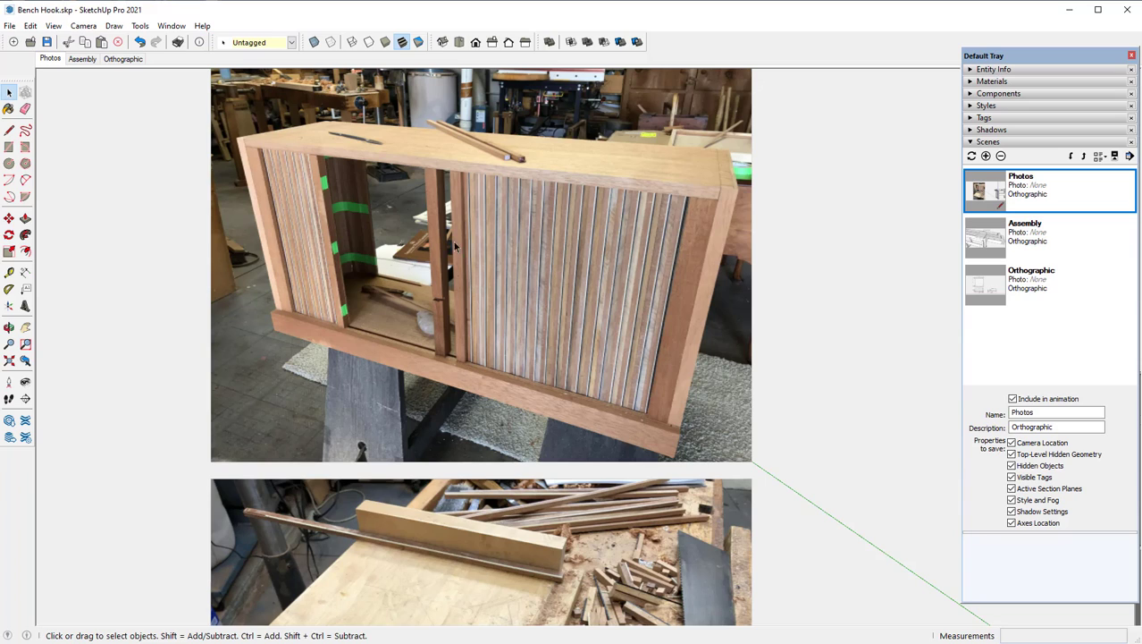
click(513, 234)
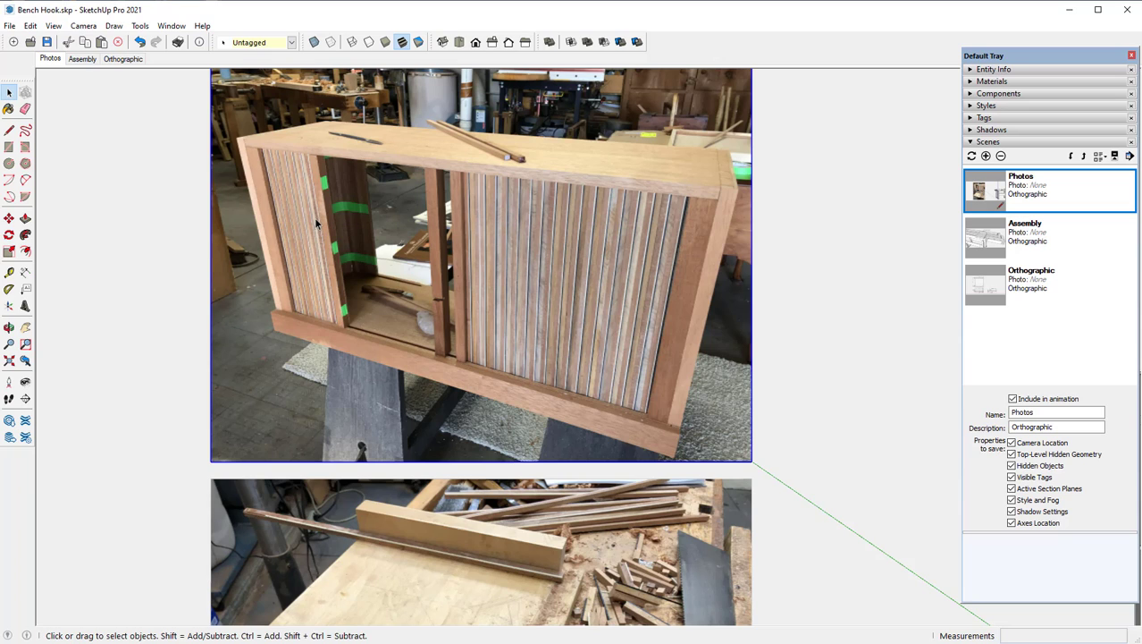
scroll(369, 213, down, 1)
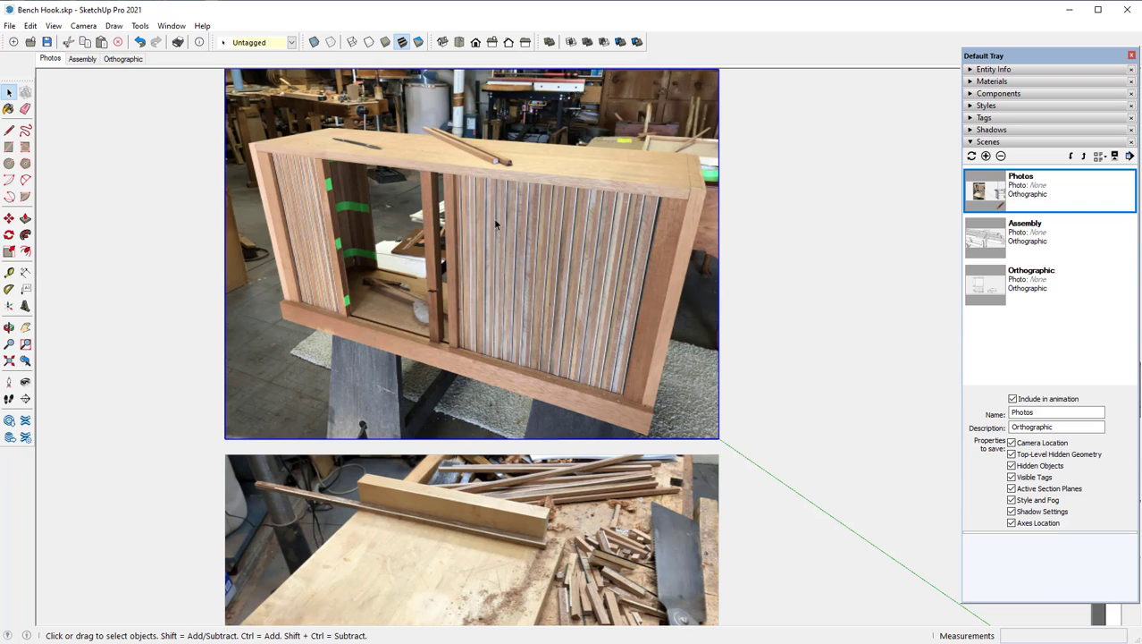
scroll(500, 221, down, 2)
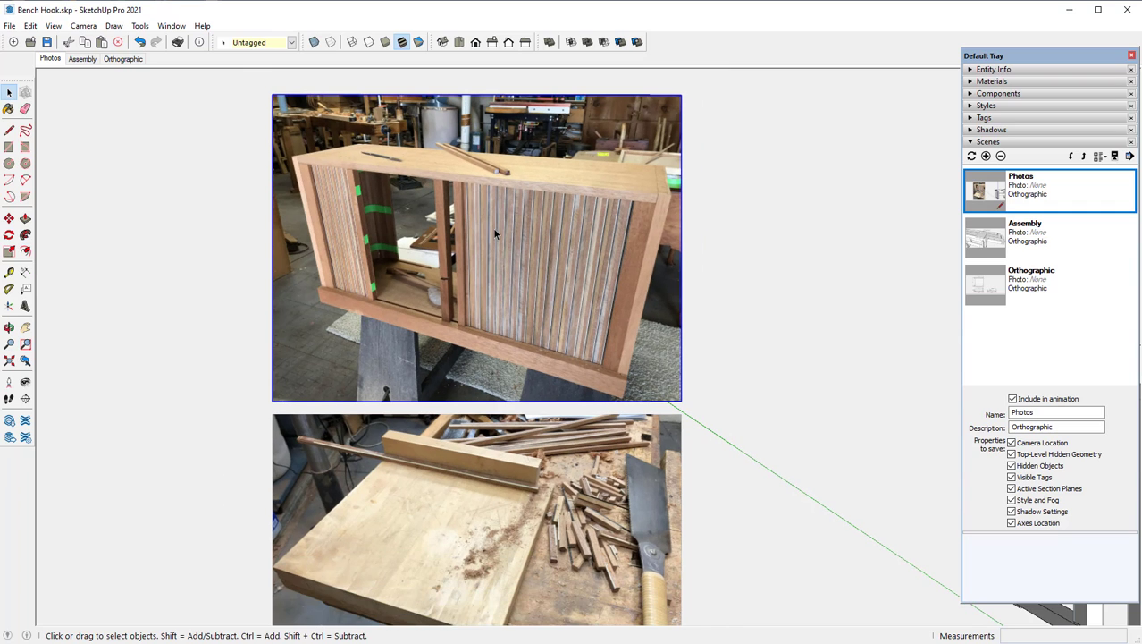
scroll(493, 229, down, 1)
scroll(452, 596, up, 1)
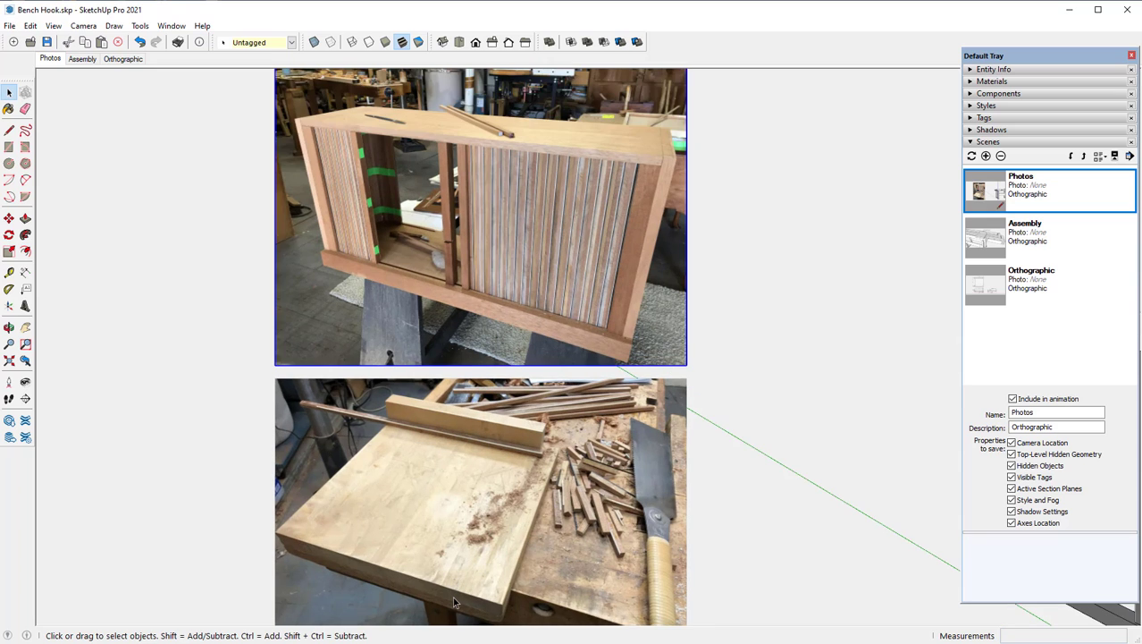
scroll(453, 596, up, 1)
scroll(454, 617, up, 1)
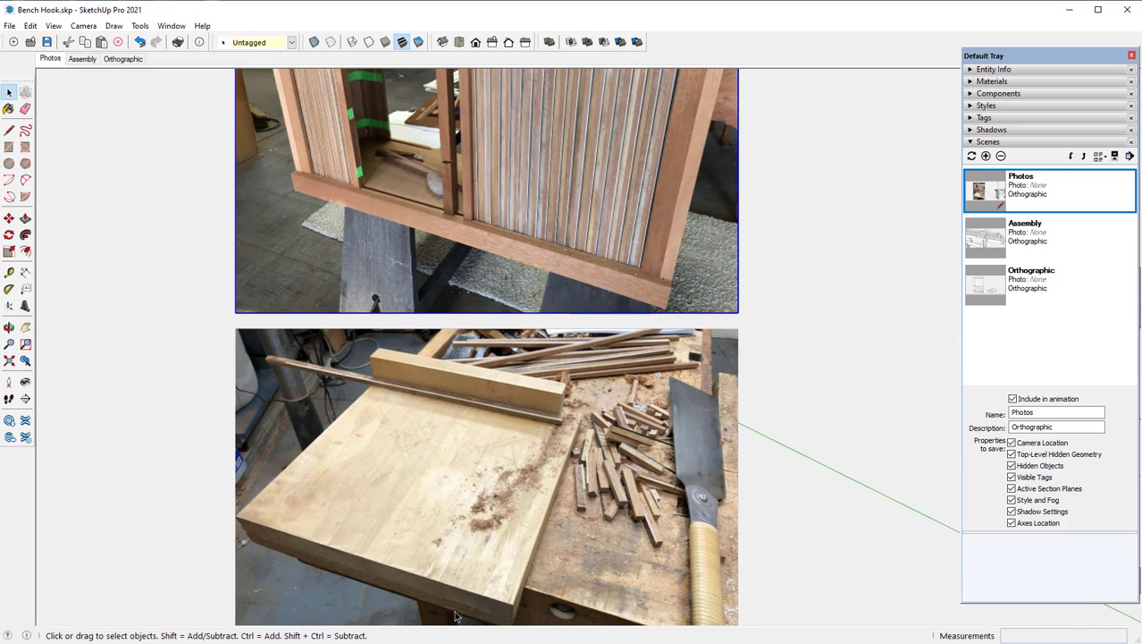
Step: Zoom around the reference photos, then switch to the Orthographic scene
scroll(455, 616, up, 1)
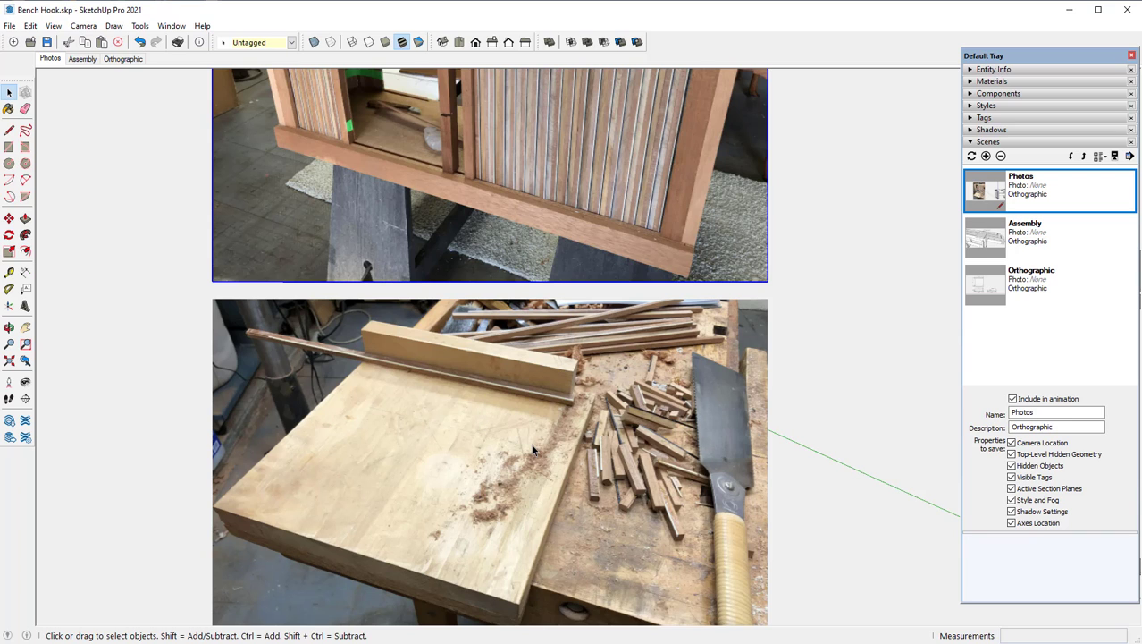
scroll(534, 449, down, 3)
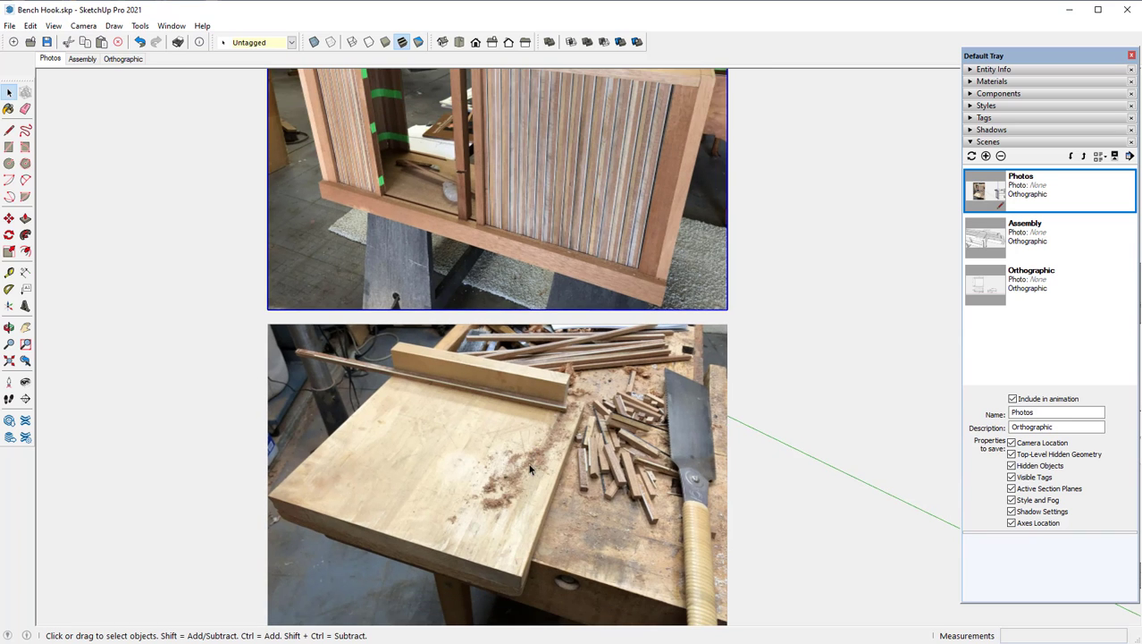
scroll(523, 474, down, 1)
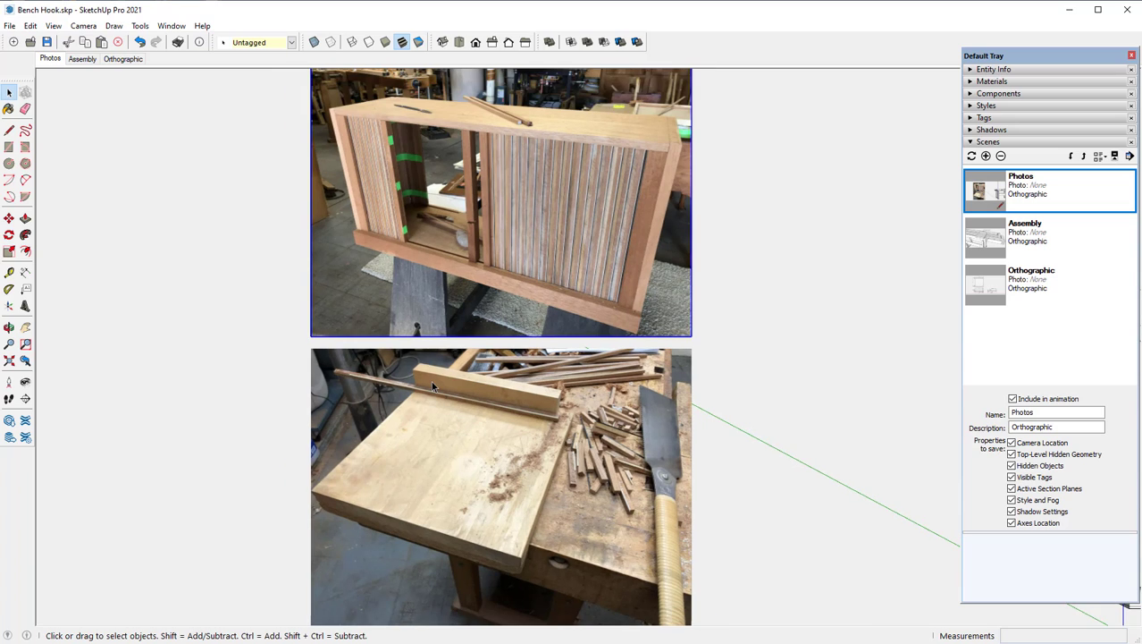
click(120, 58)
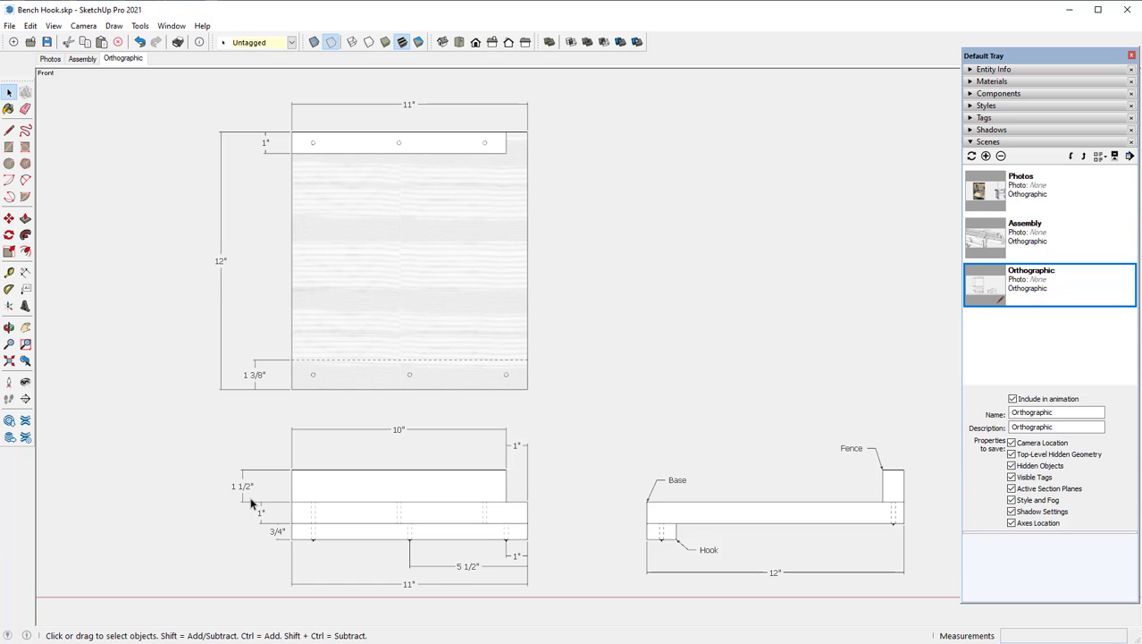
Step: Zoom out until the dimensioned top, front and end views of the bench hook fit together
scroll(253, 502, down, 1)
scroll(293, 486, down, 1)
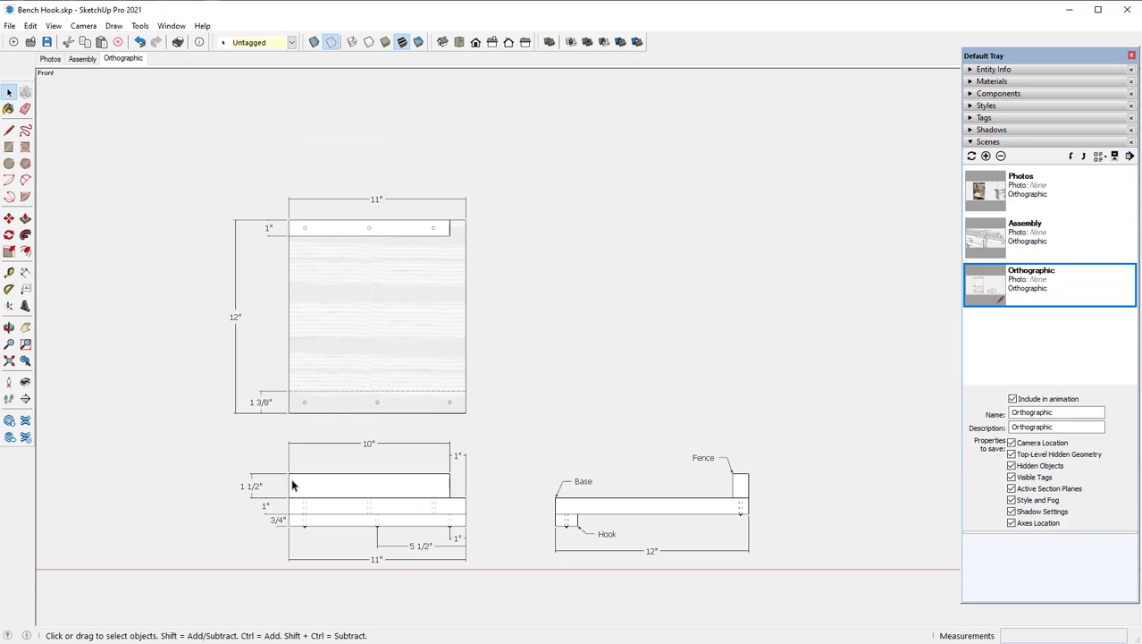
scroll(293, 485, down, 4)
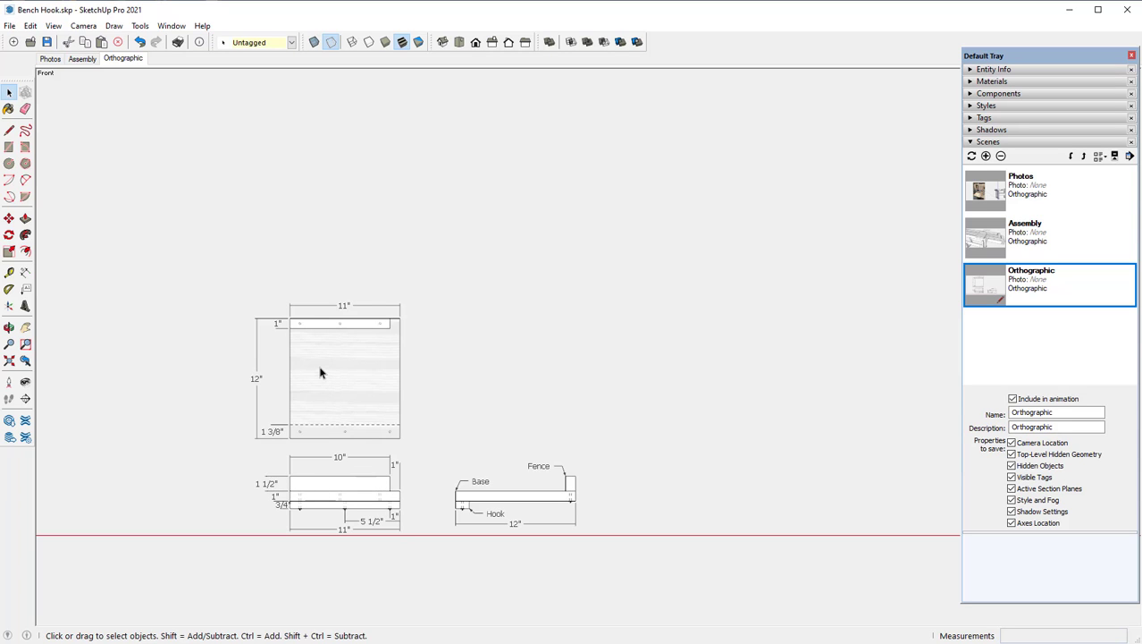
Step: Orbit slightly to tilt the bench hook orthographic views
key(o)
mouse_move(317, 355)
mouse_down()
mouse_move(293, 375)
mouse_move(219, 377)
mouse_move(189, 392)
mouse_up()
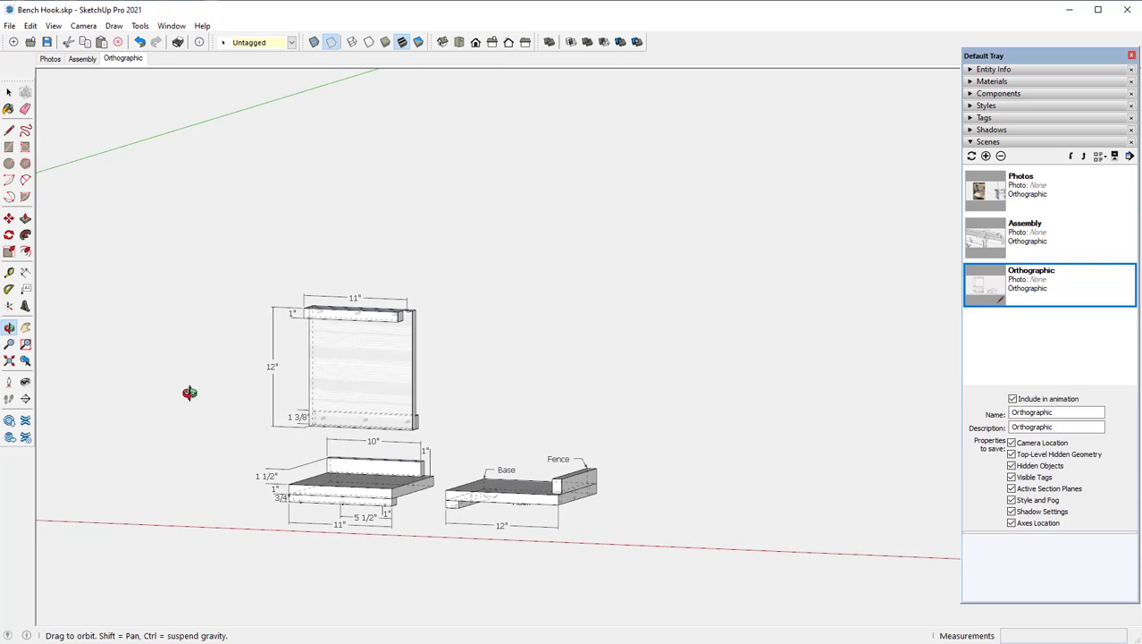
key(space)
Step: Switch the camera to Perspective and orbit to view the drawings at an angle
click(83, 26)
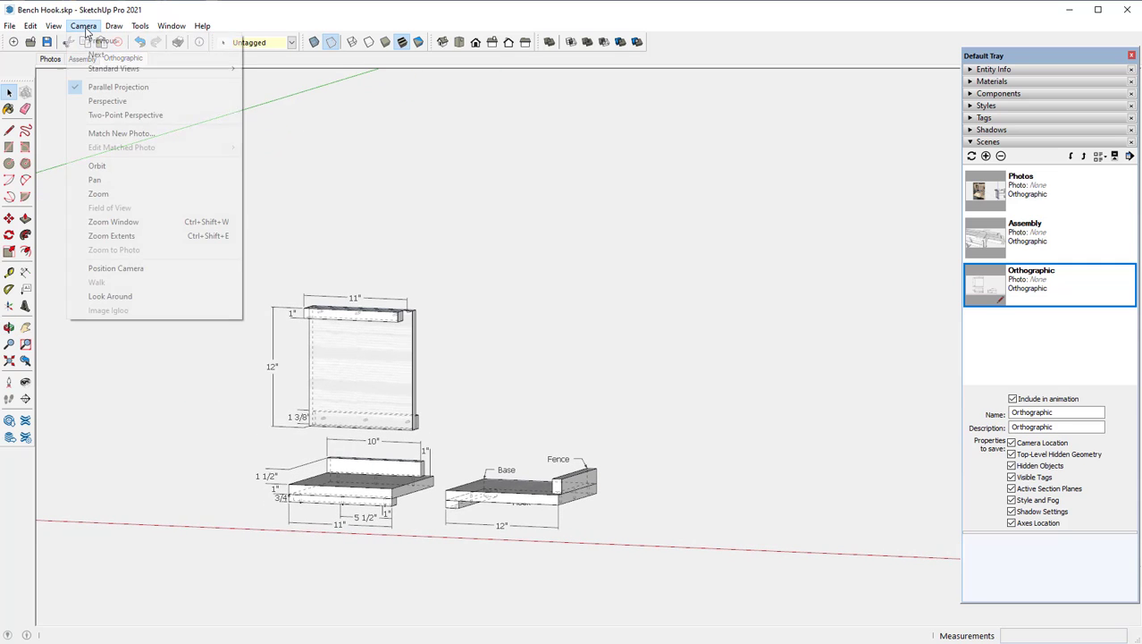
click(120, 103)
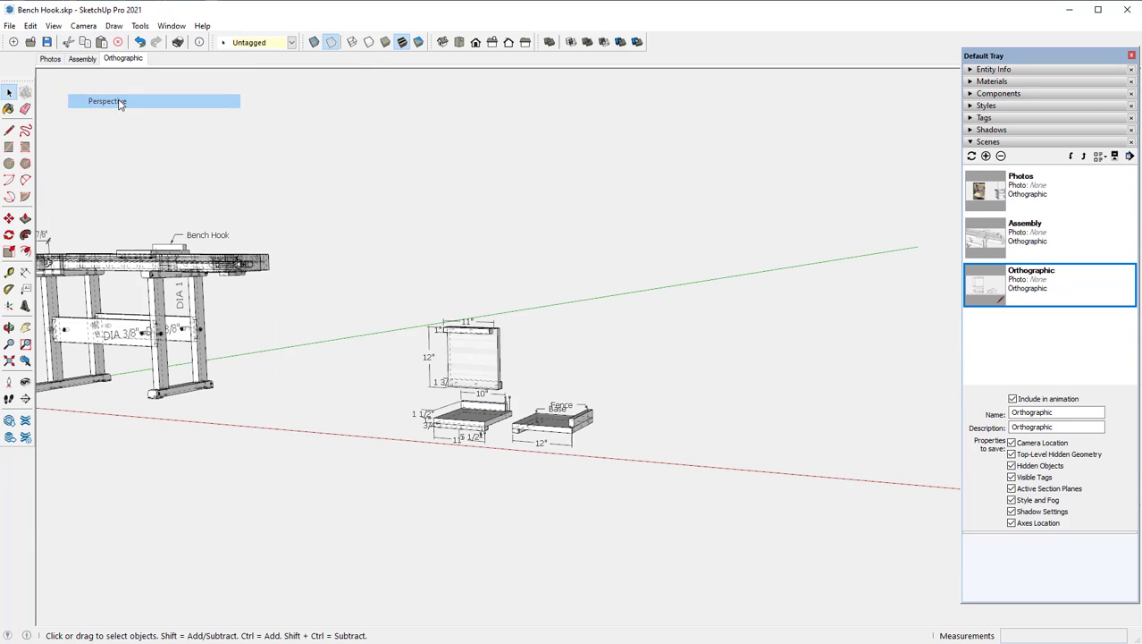
scroll(136, 335, down, 5)
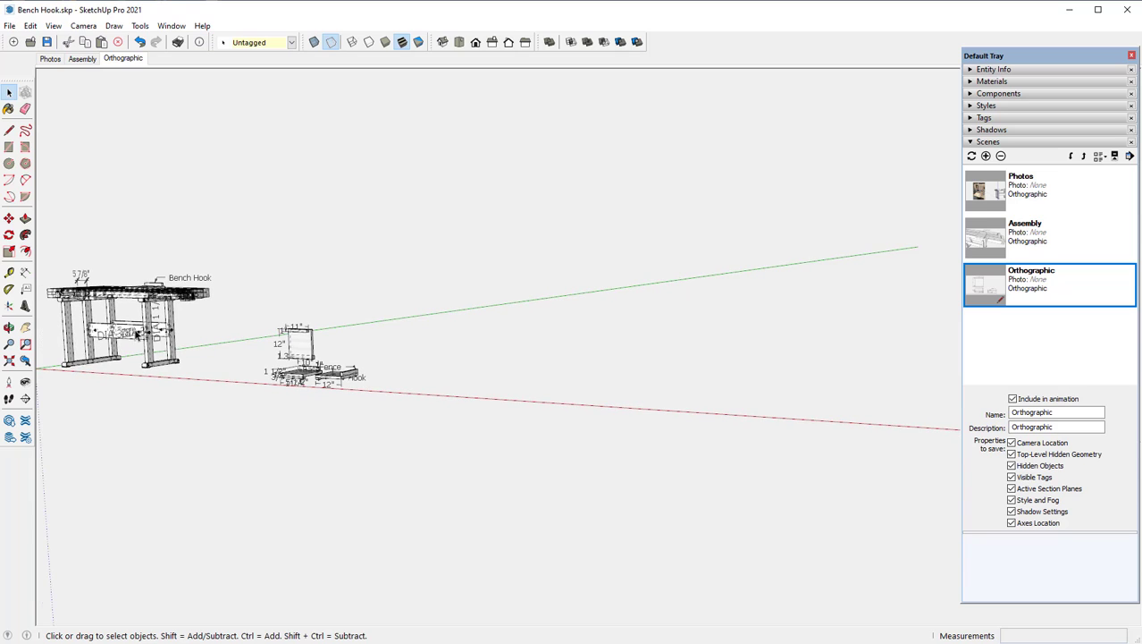
middle_drag(351, 359, 349, 413)
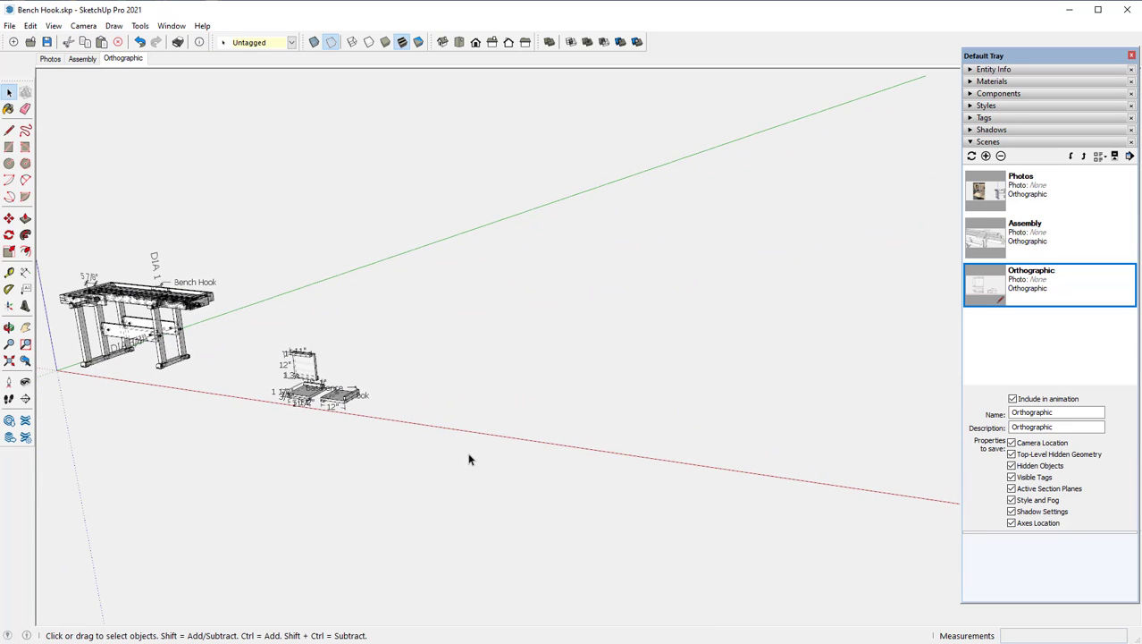
scroll(572, 448, up, 1)
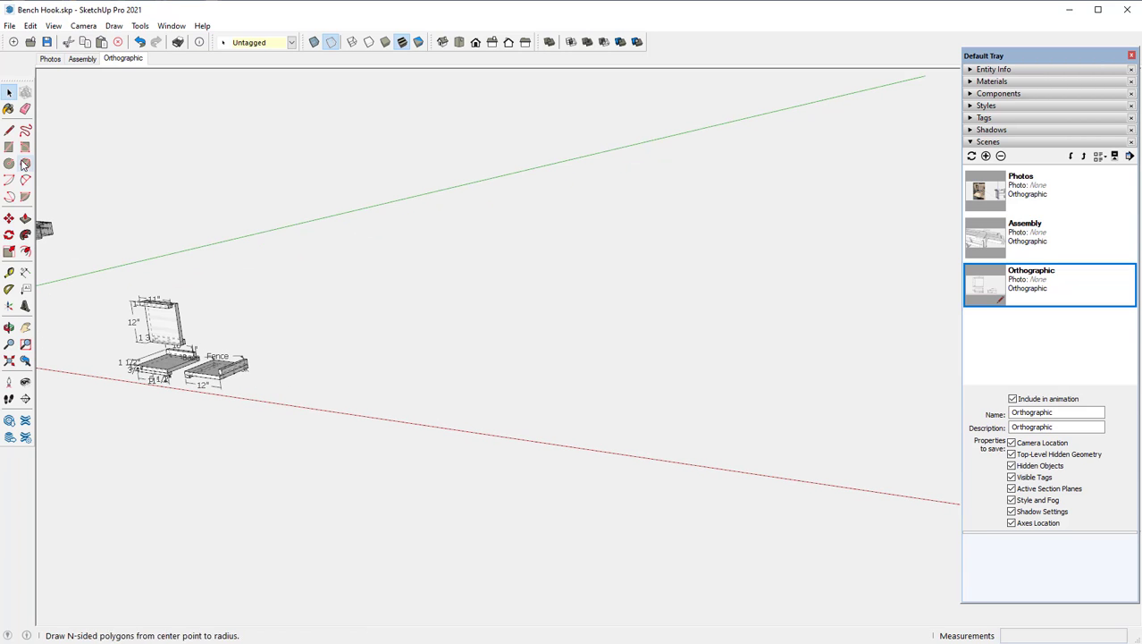
Step: Draw the first 12" edge of the base outline on the ground with the Line tool
click(9, 131)
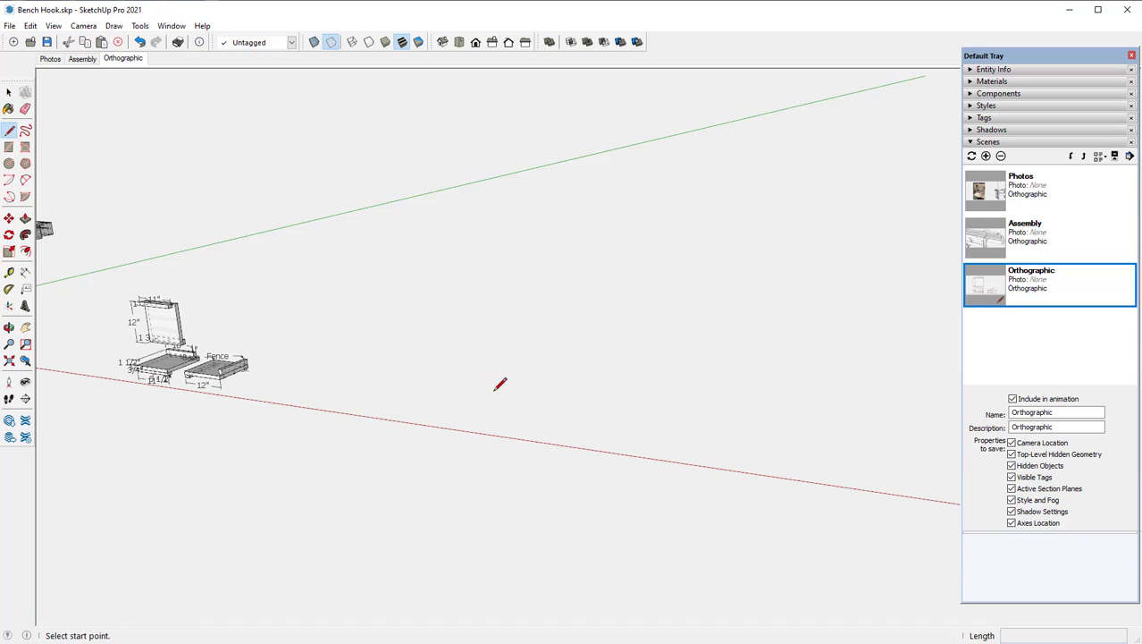
click(430, 414)
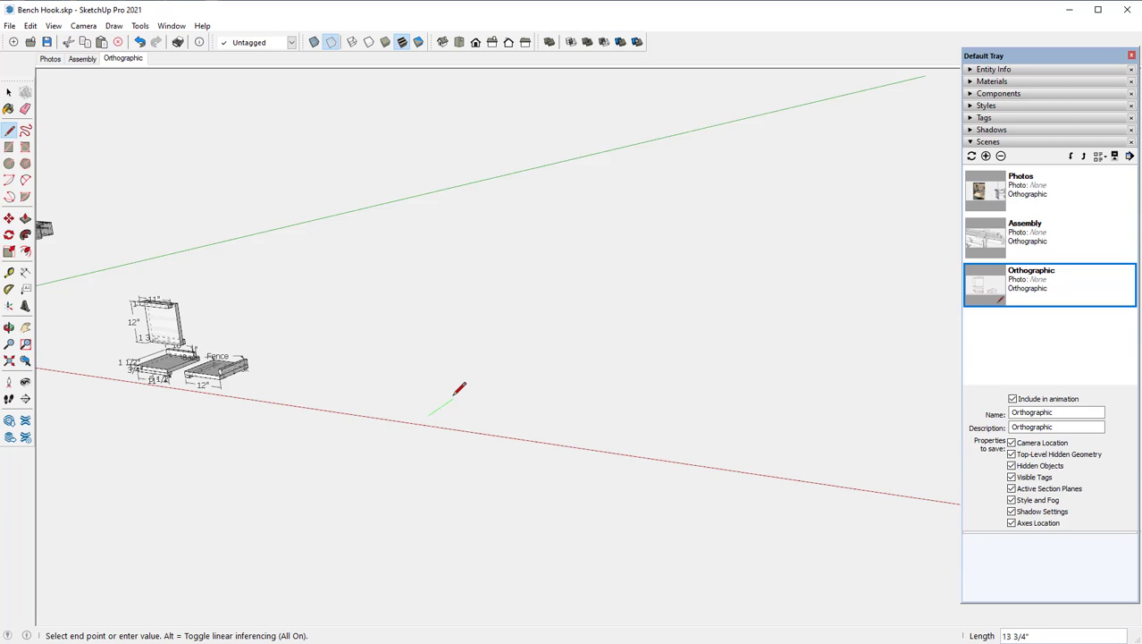
text(12)
key(Return)
scroll(451, 414, up, 2)
scroll(451, 412, up, 1)
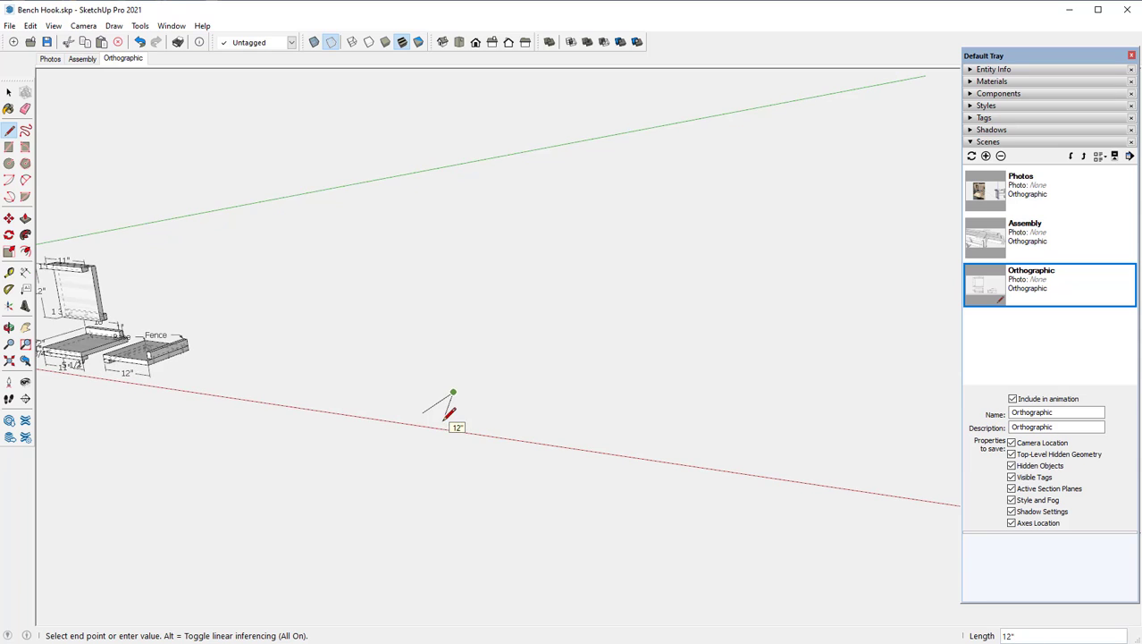
scroll(448, 415, up, 1)
scroll(449, 416, up, 1)
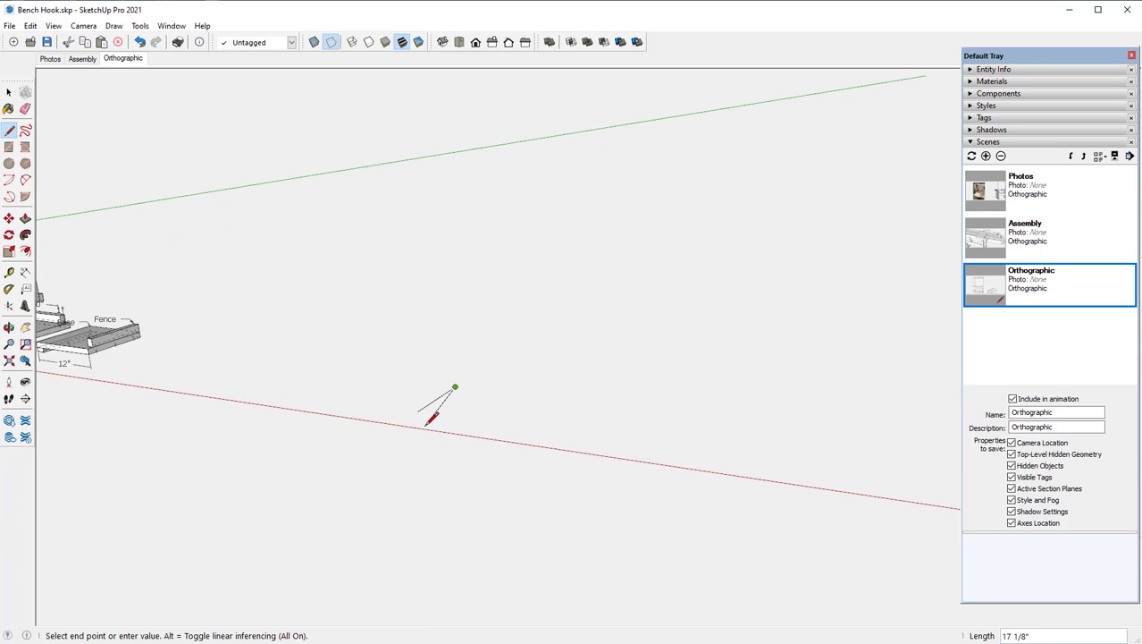
scroll(483, 429, down, 1)
scroll(441, 455, up, 1)
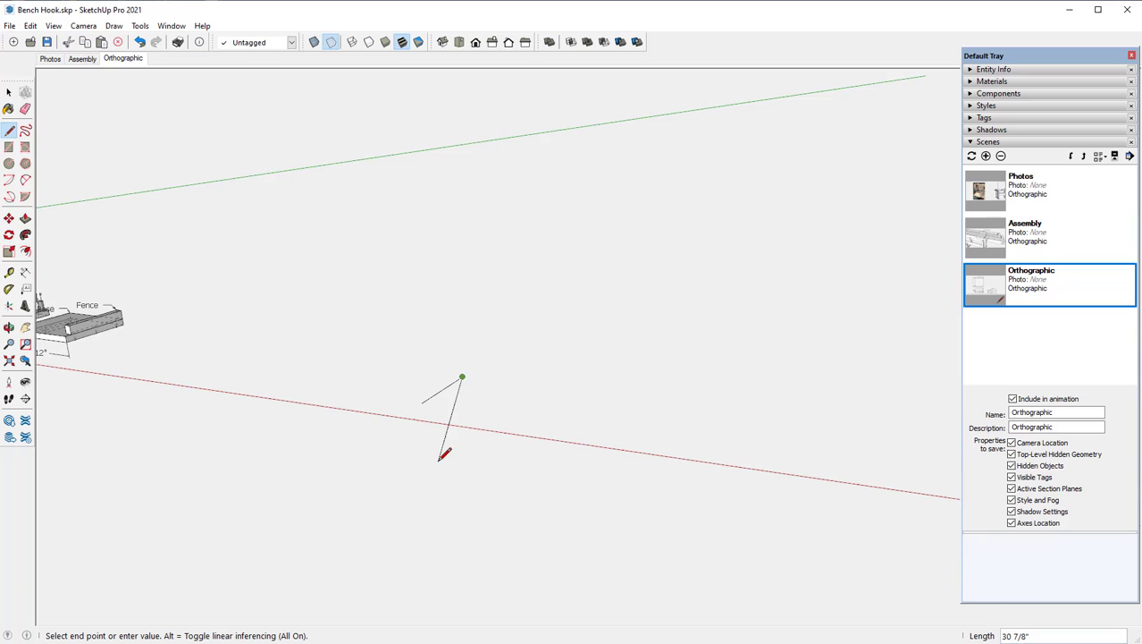
scroll(439, 459, down, 3)
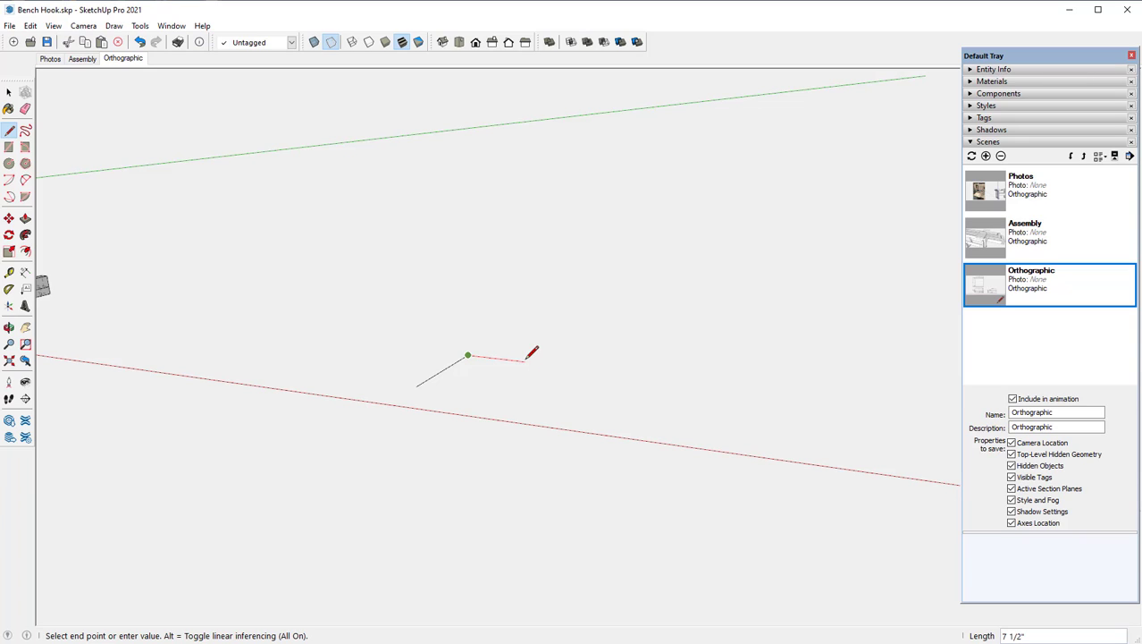
Step: Add the 11" second edge and close the outline into a 12" by 11" face
text(11)
key(Return)
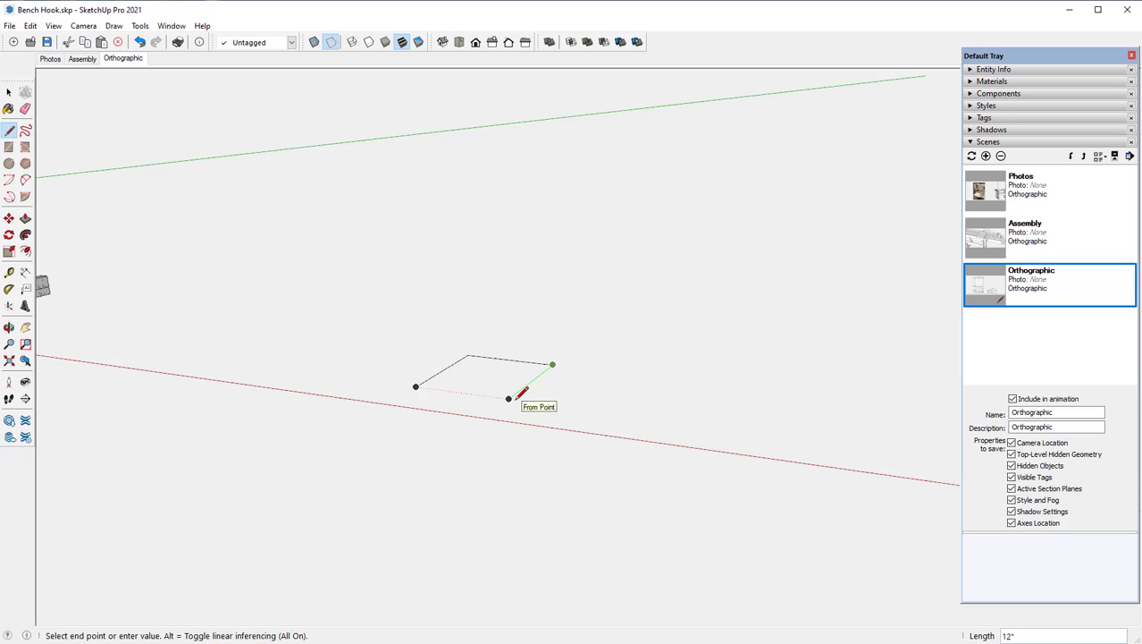
click(509, 399)
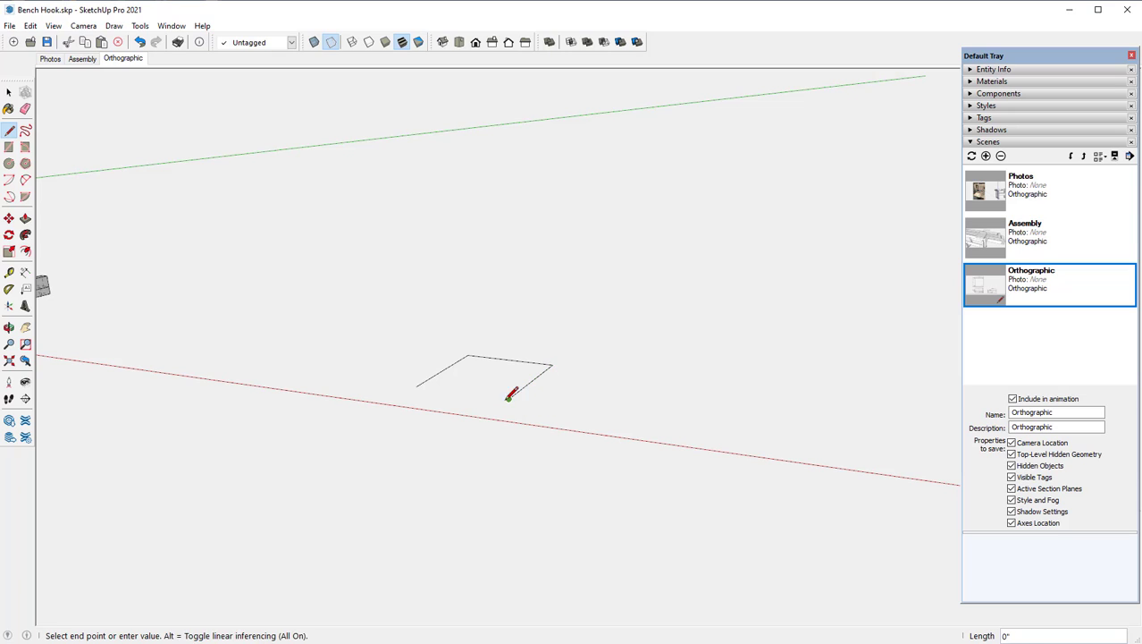
click(416, 386)
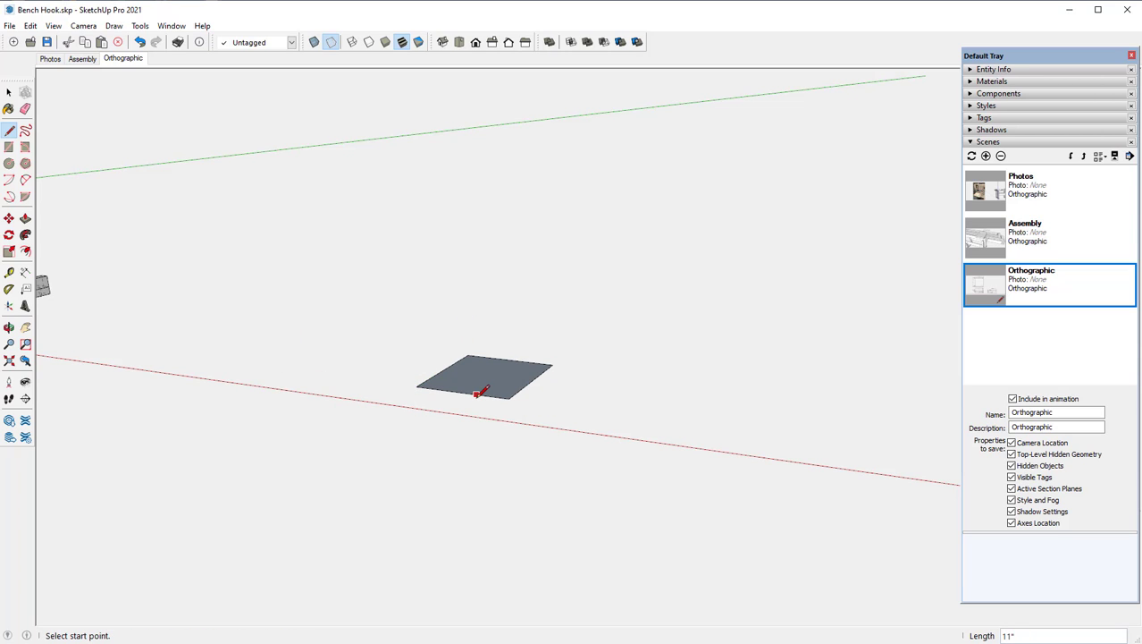
scroll(478, 392, up, 4)
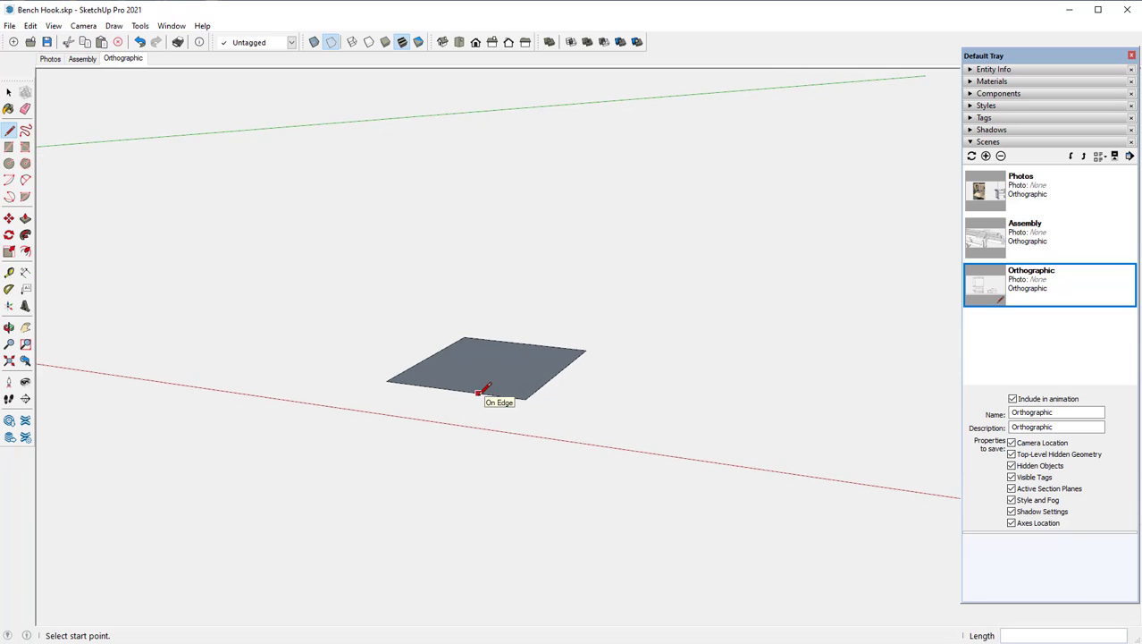
scroll(480, 389, up, 2)
scroll(474, 384, up, 1)
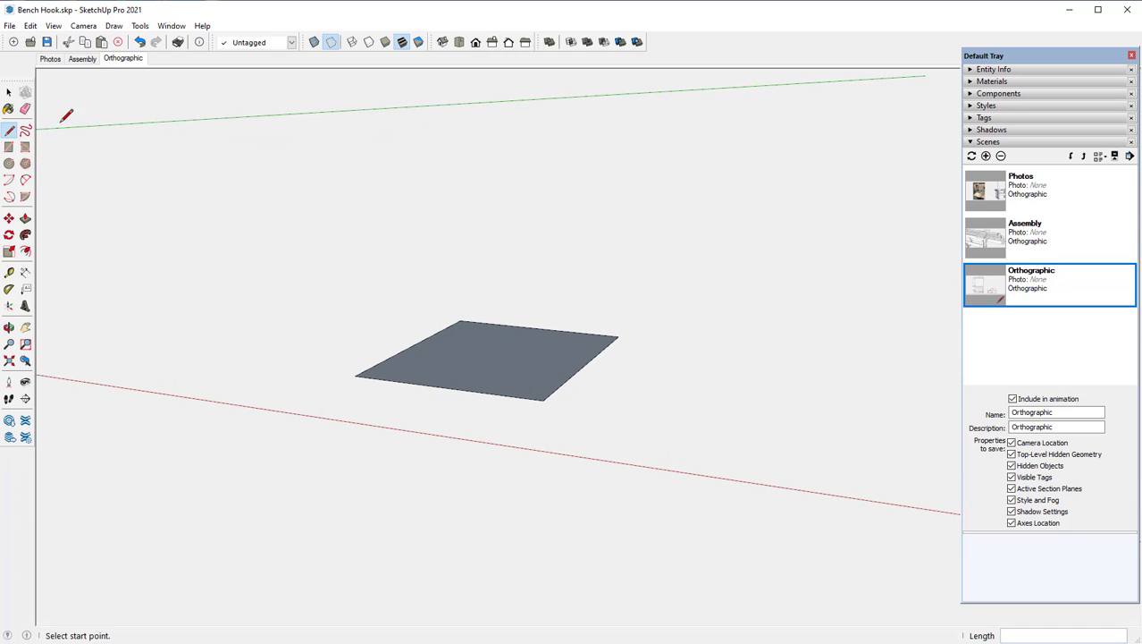
Step: Make the grey square face into a component named Base1
click(9, 92)
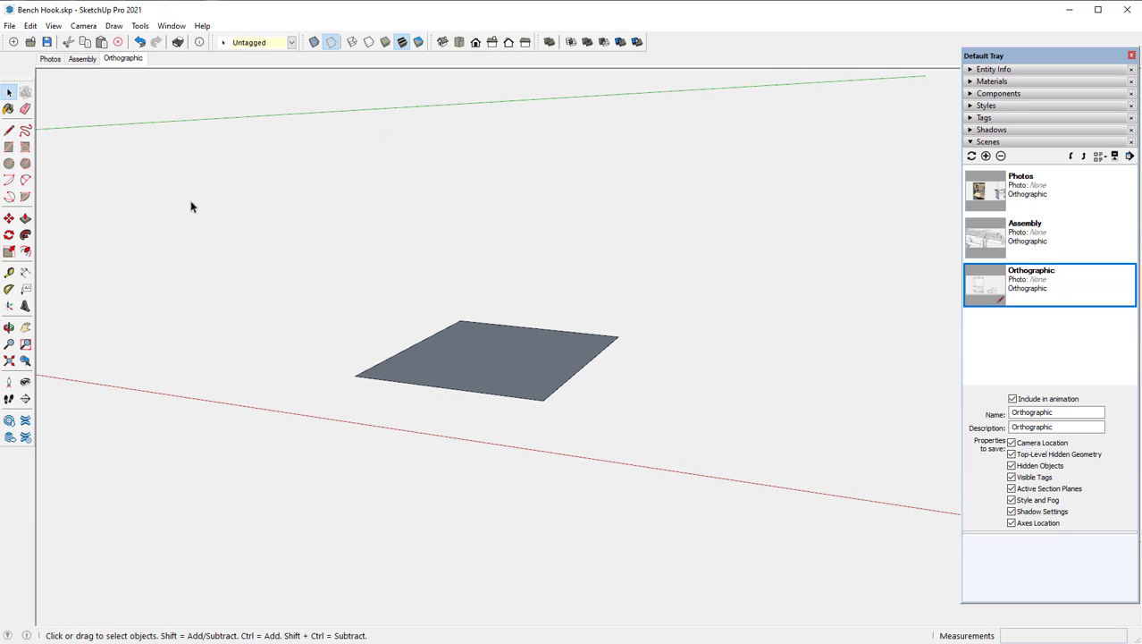
click(502, 365)
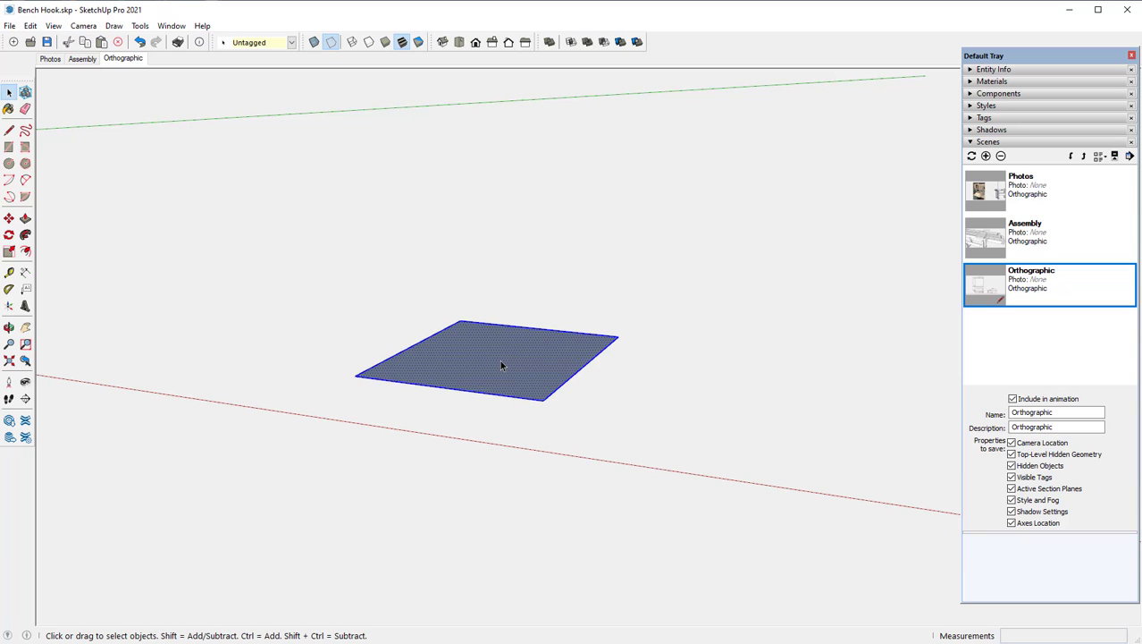
right_click(500, 361)
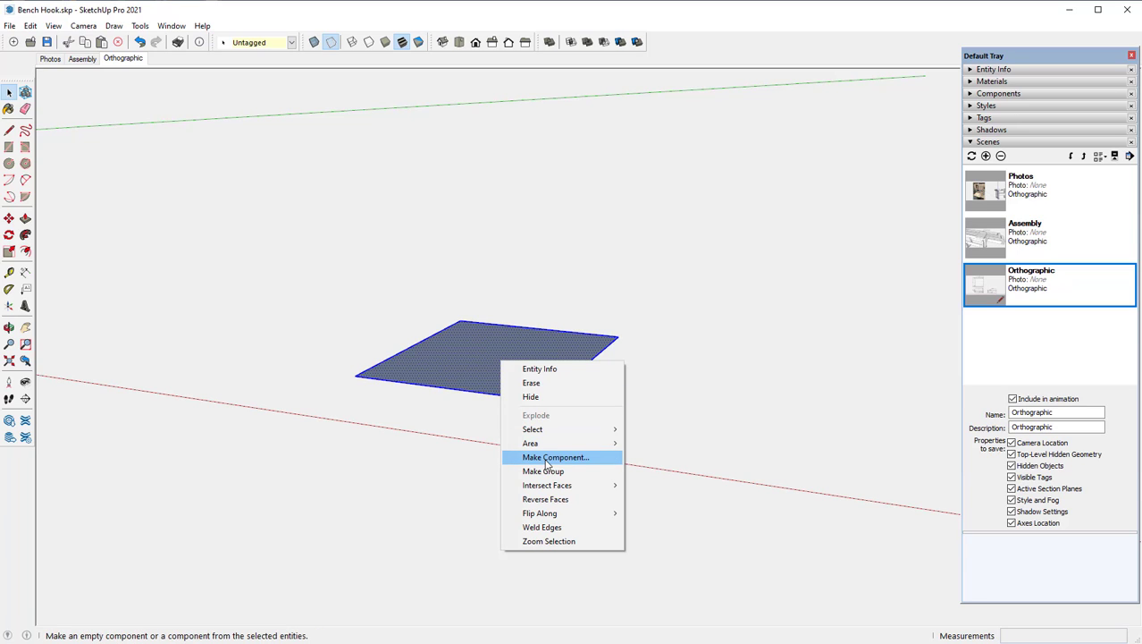
click(547, 459)
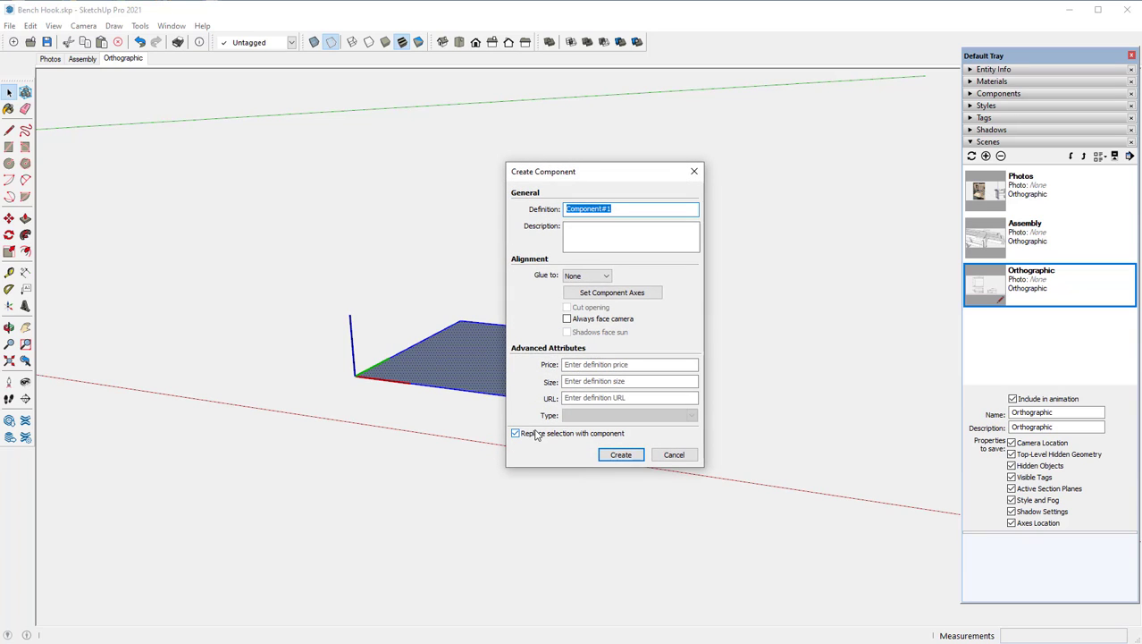
text(Base1)
key(Return)
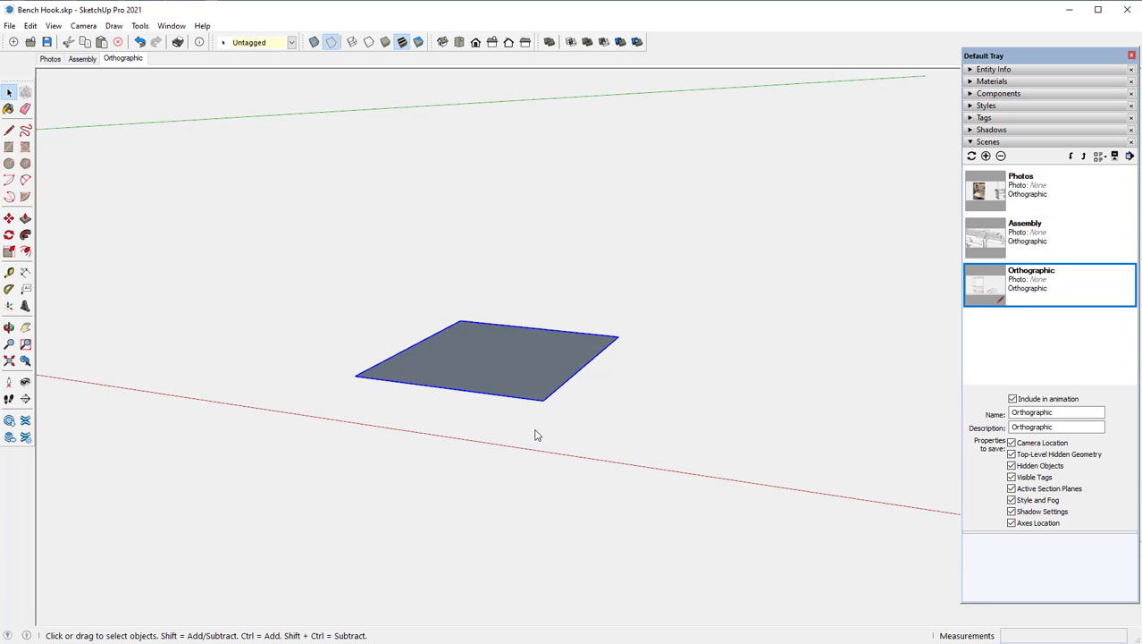
Step: Reselect the Base1 component and bring up its context menu
click(291, 285)
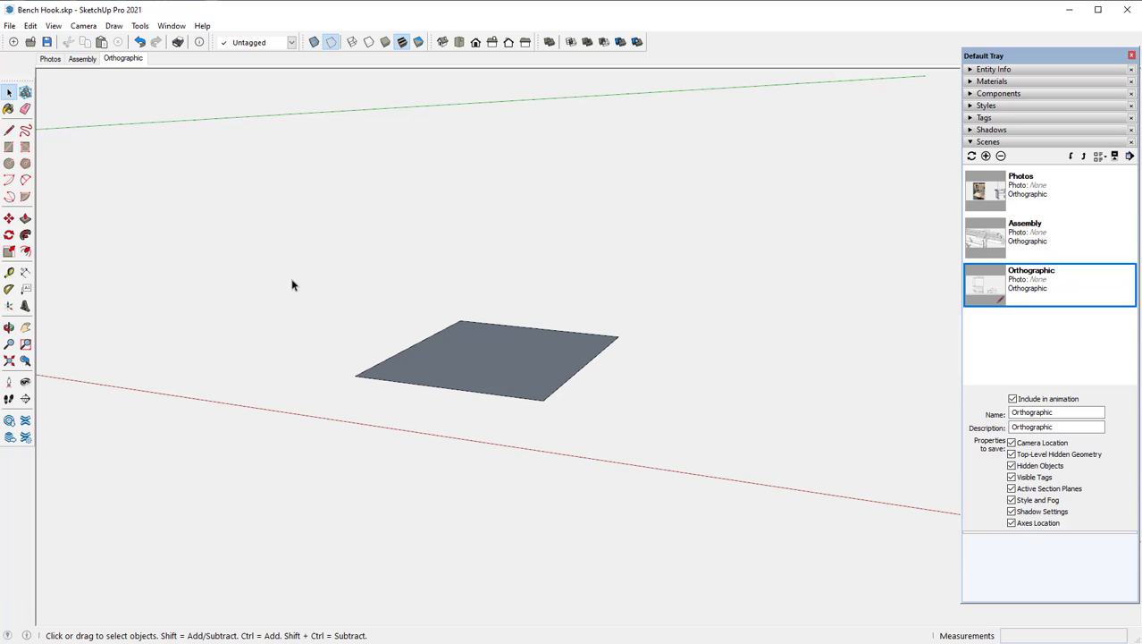
click(460, 332)
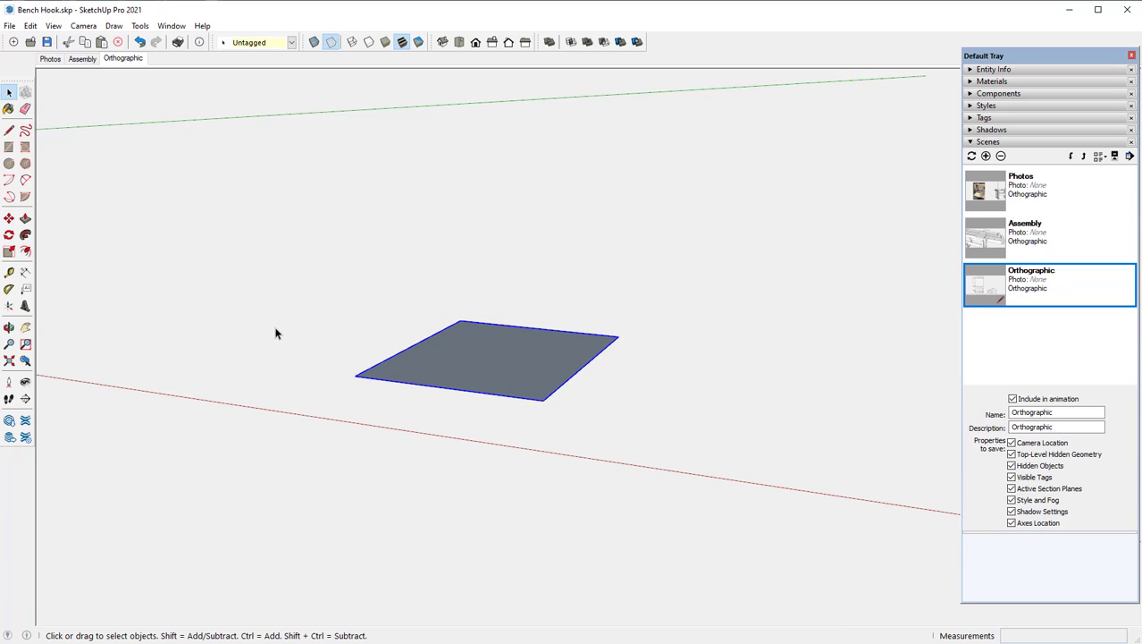
click(277, 333)
click(490, 355)
right_click(467, 358)
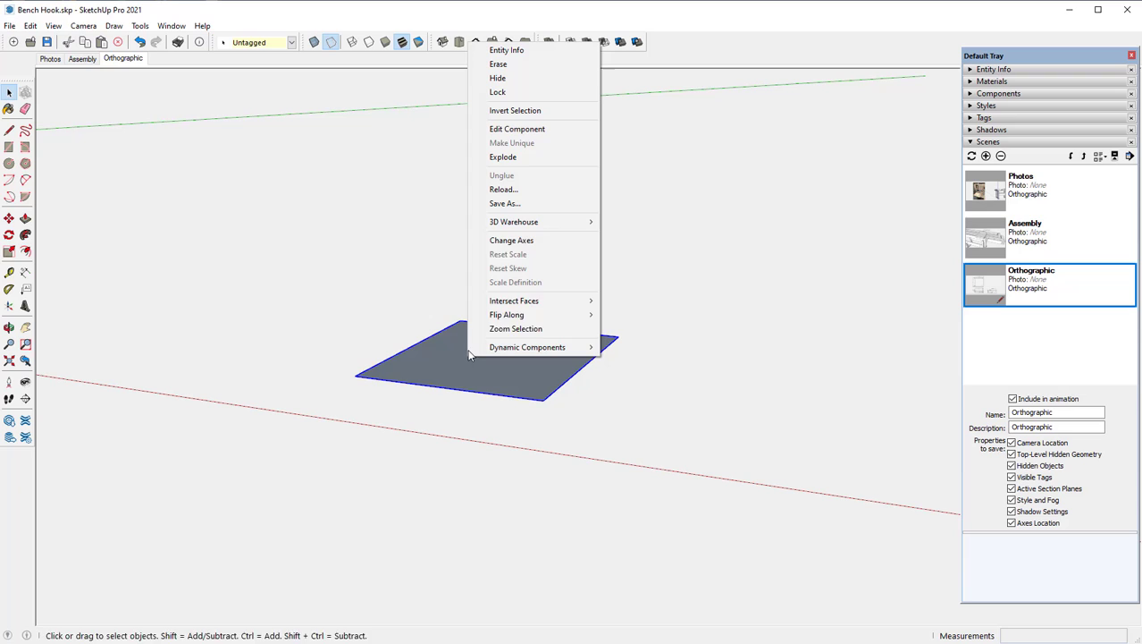
Step: Edit Base1 and push/pull its face up into a 1" thick slab, orbiting to check it
click(517, 129)
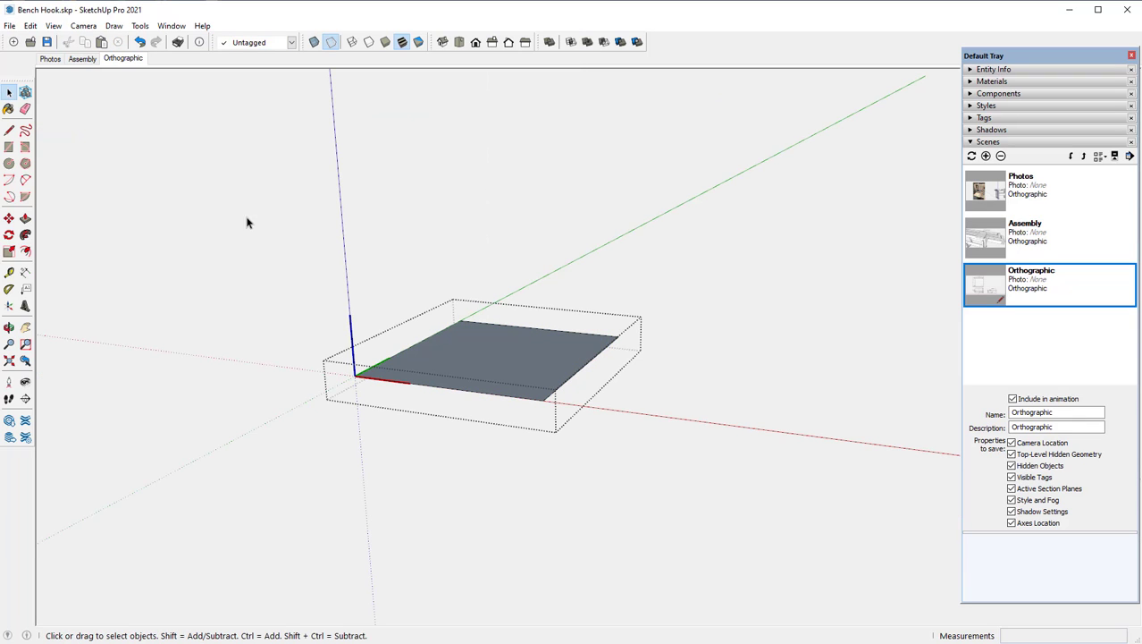
click(25, 219)
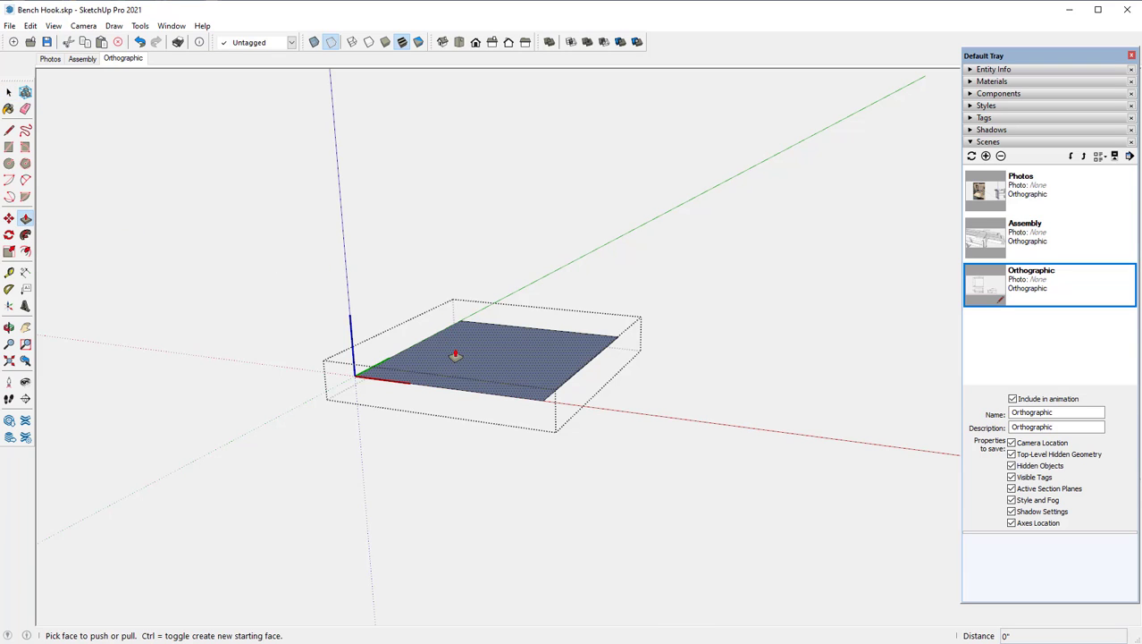
drag(455, 355, 456, 340)
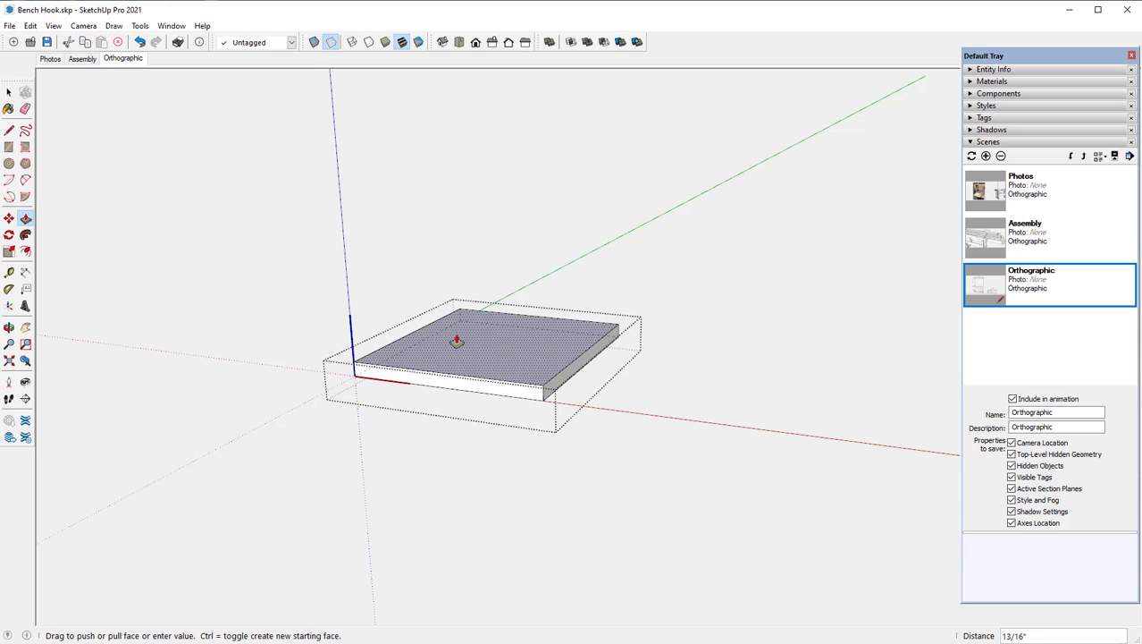
text(1")
key(Return)
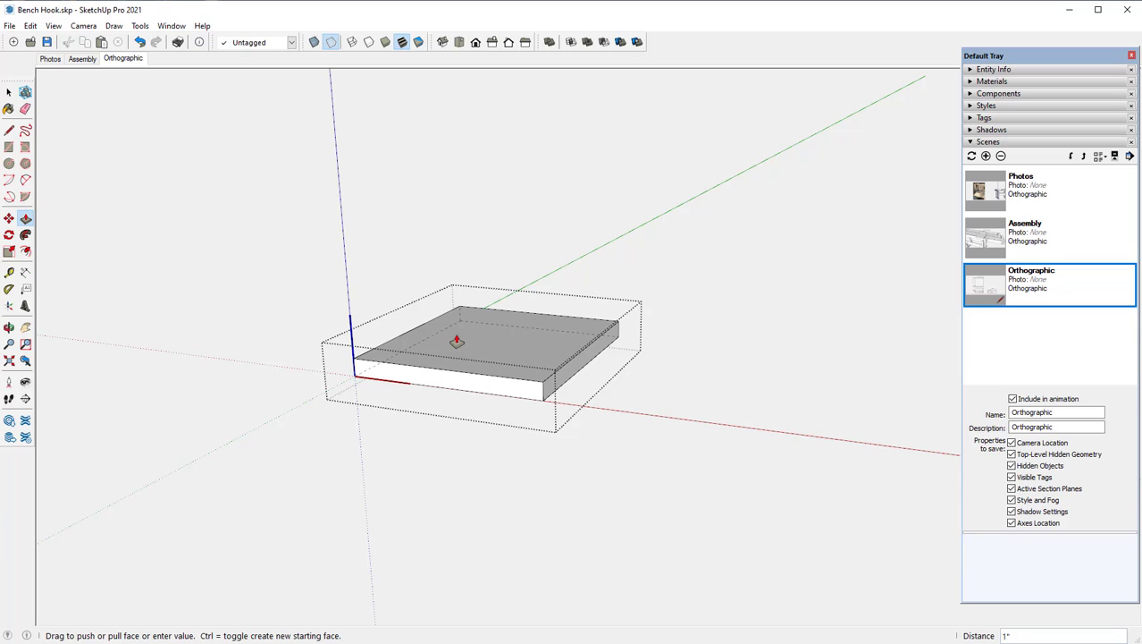
middle_drag(464, 347, 466, 354)
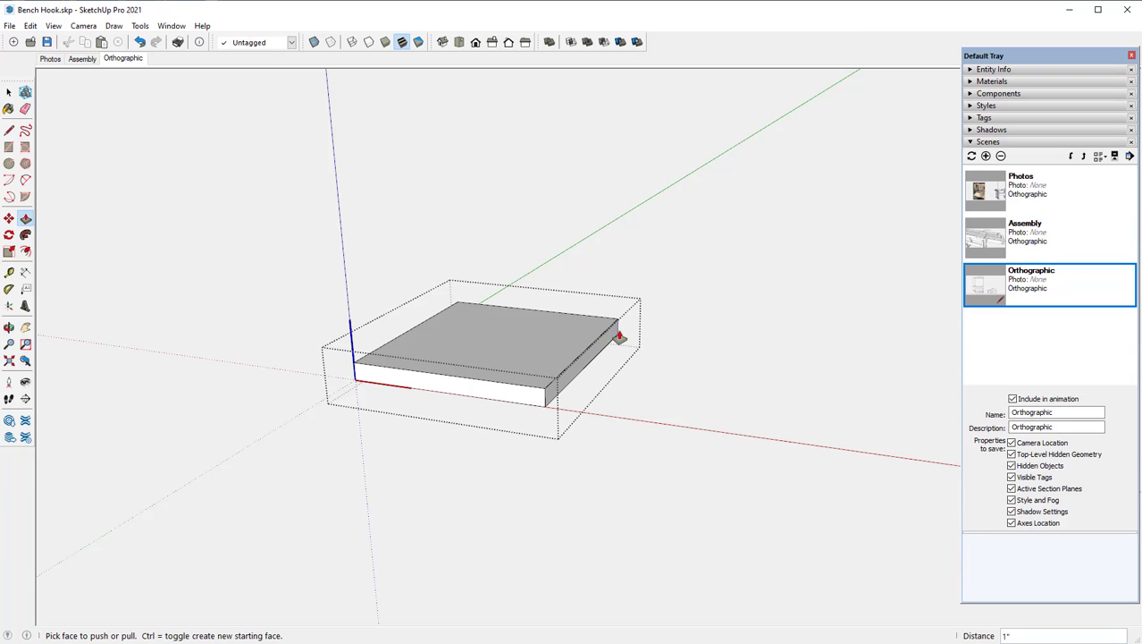
middle_drag(478, 308, 476, 281)
Step: Close the Base1 component and orbit and zoom in on the slab
right_click(484, 193)
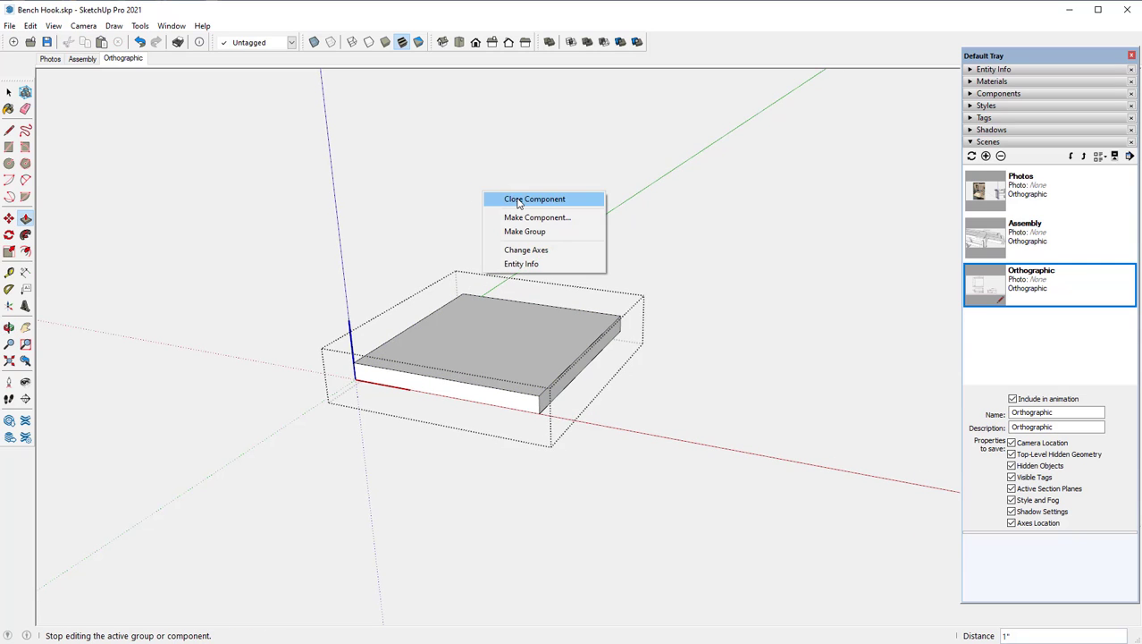
click(518, 199)
middle_drag(421, 307, 425, 352)
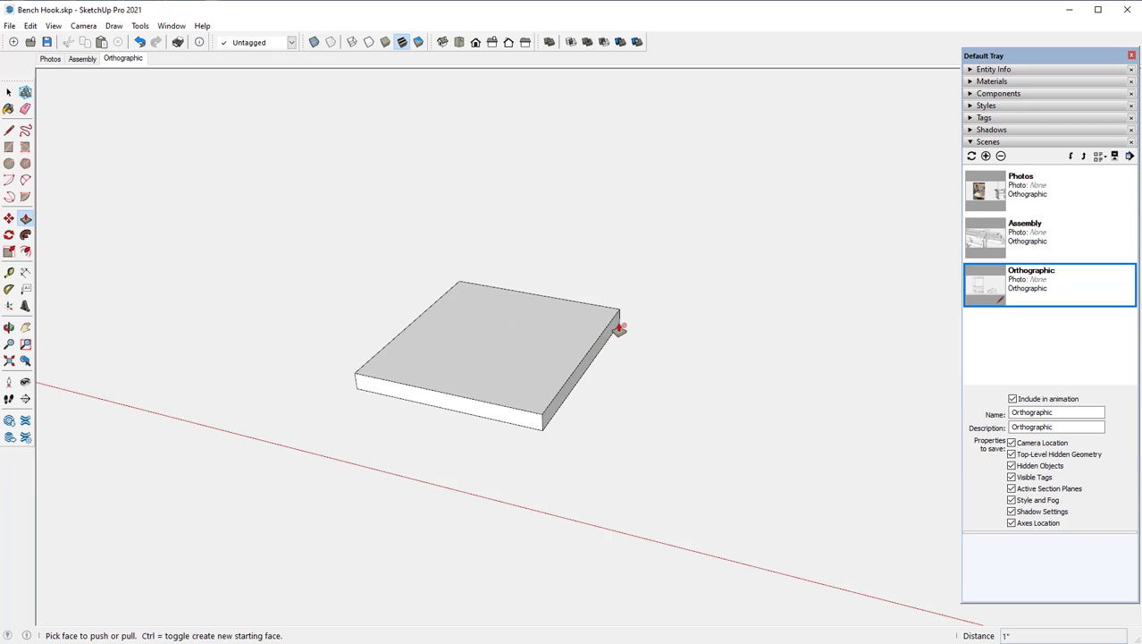
scroll(619, 327, up, 4)
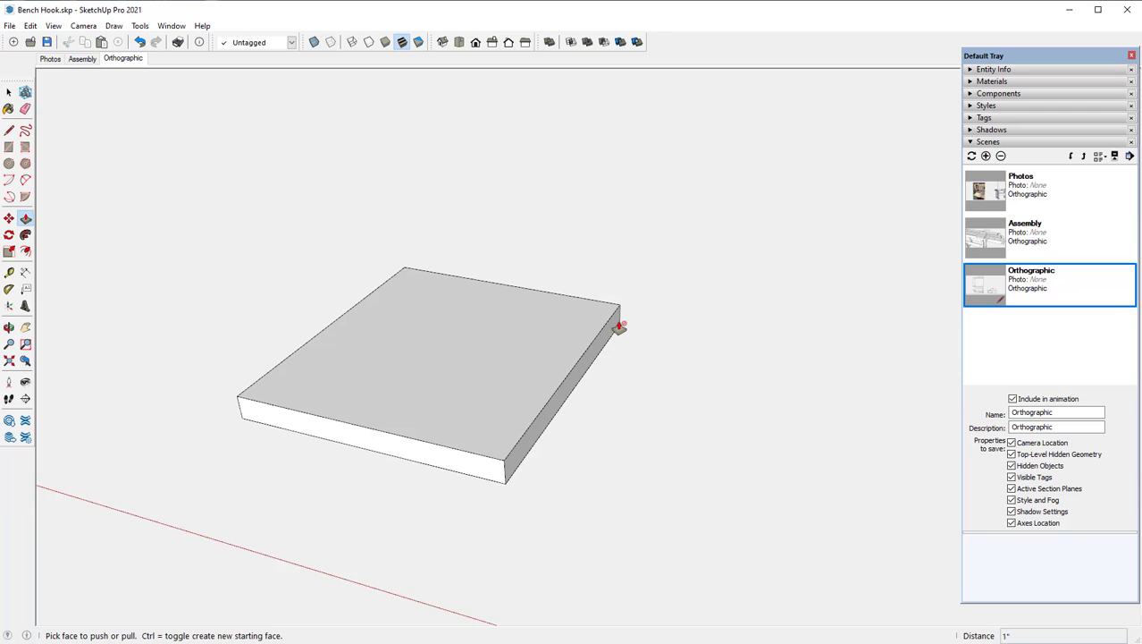
scroll(620, 327, up, 2)
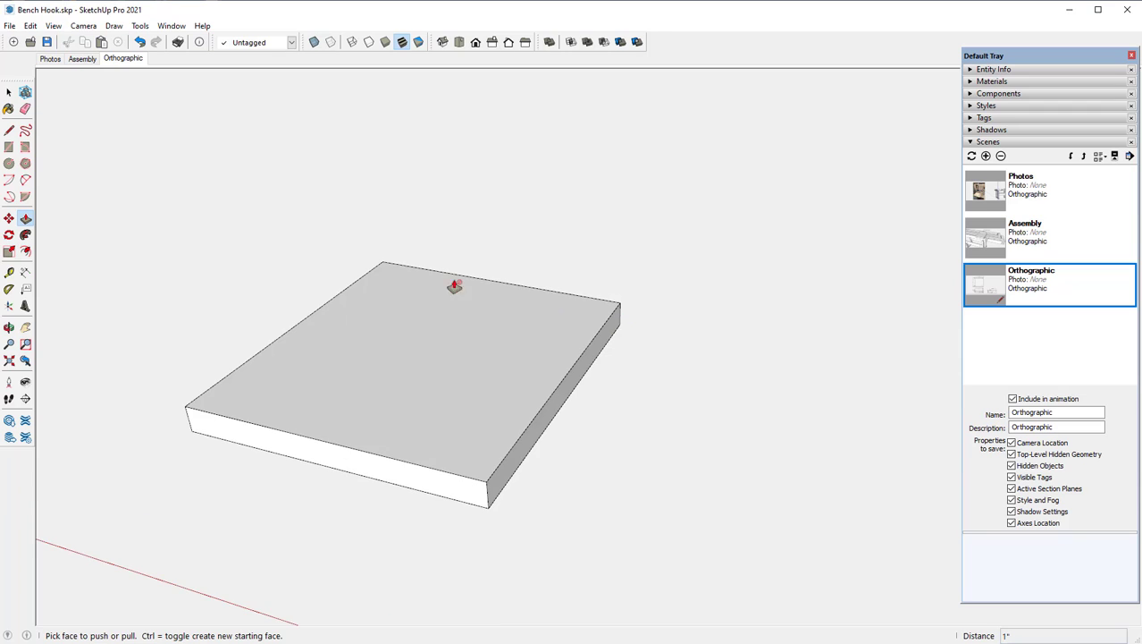
Step: Place a Tape Measure guide 1" in from the slab's right-hand end edge
click(10, 273)
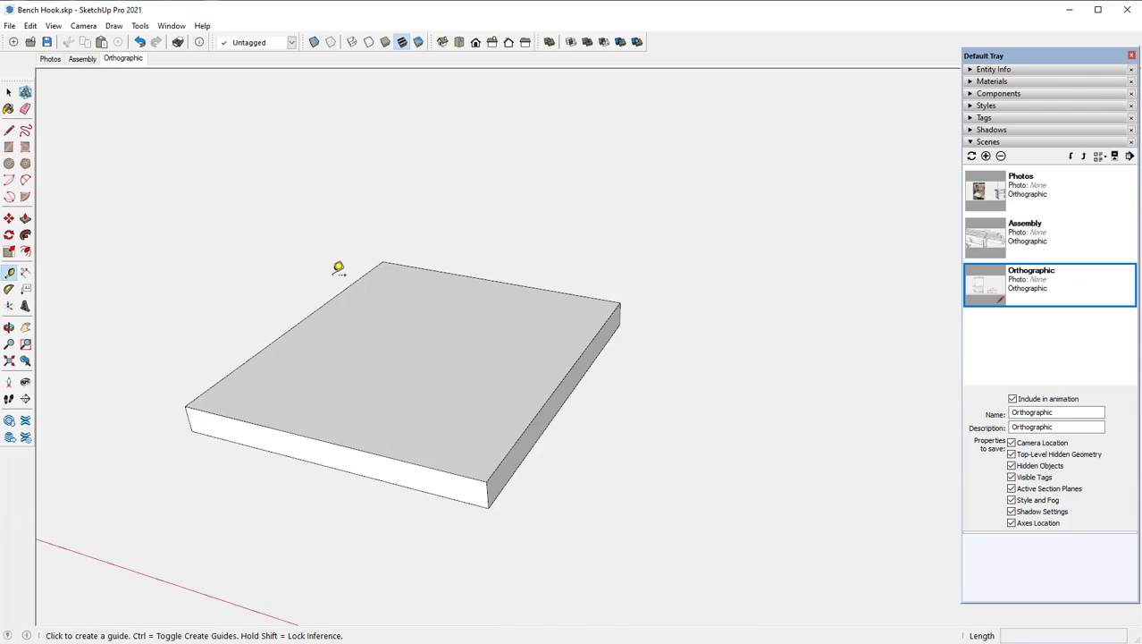
click(613, 307)
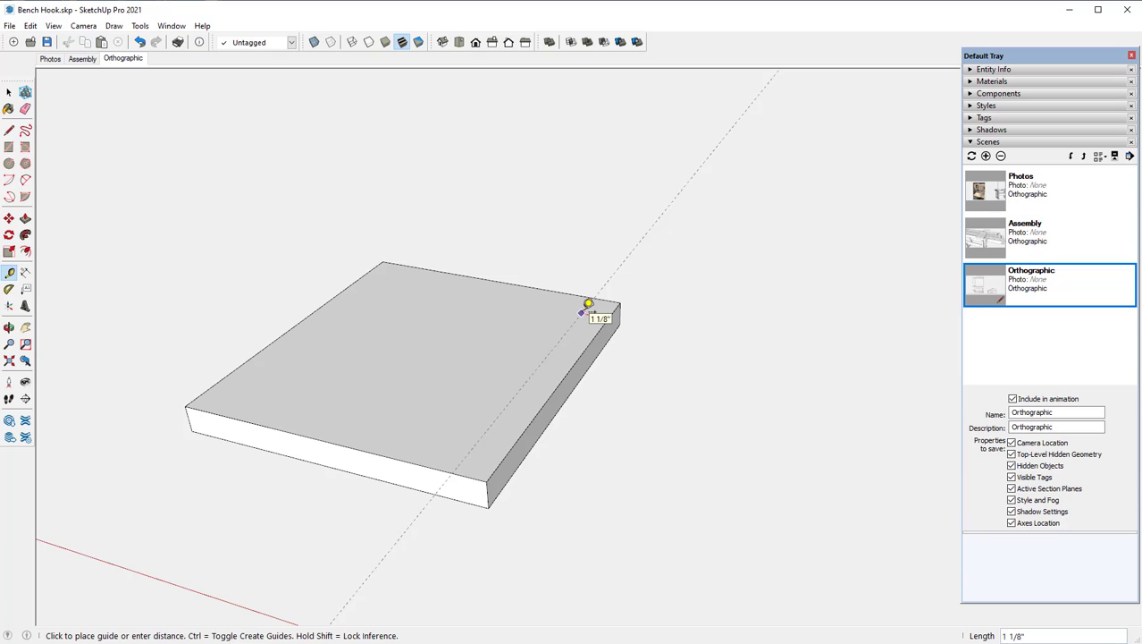
text(1)
key(Return)
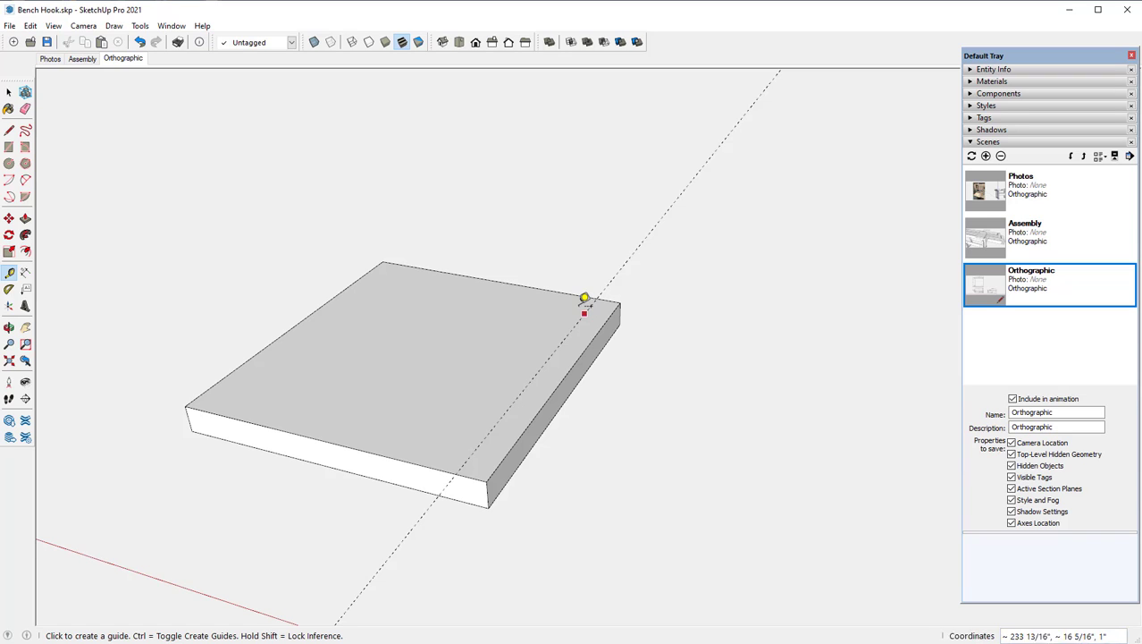
middle_drag(582, 297, 566, 319)
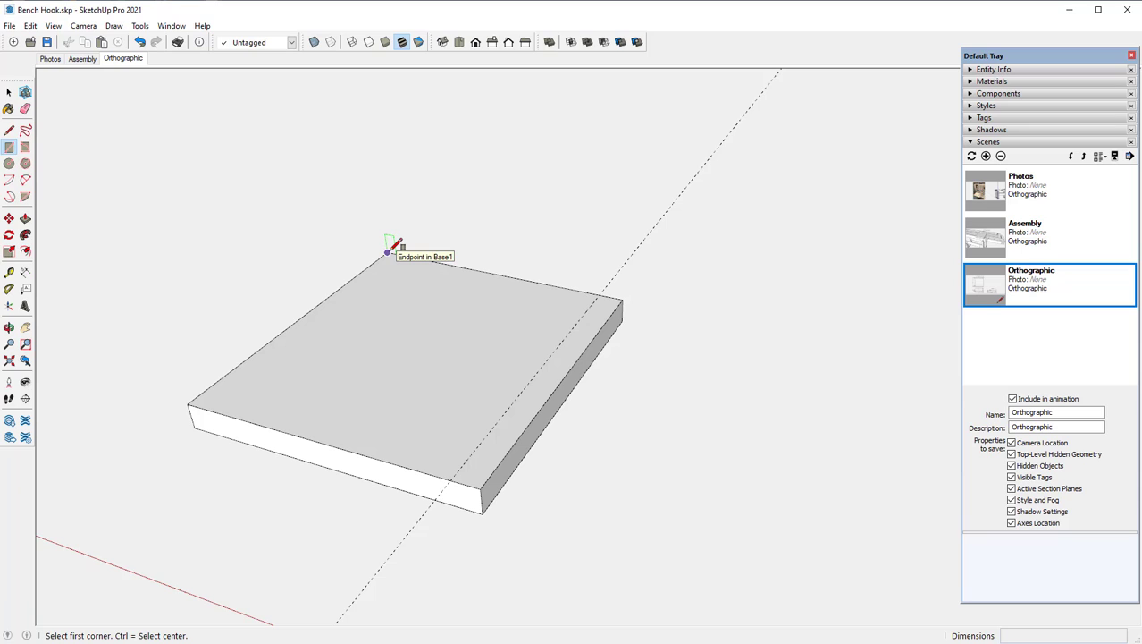
Step: Draw an upright 10" by 1 1/2" rectangle from the slab's back corner, locked vertical
click(387, 252)
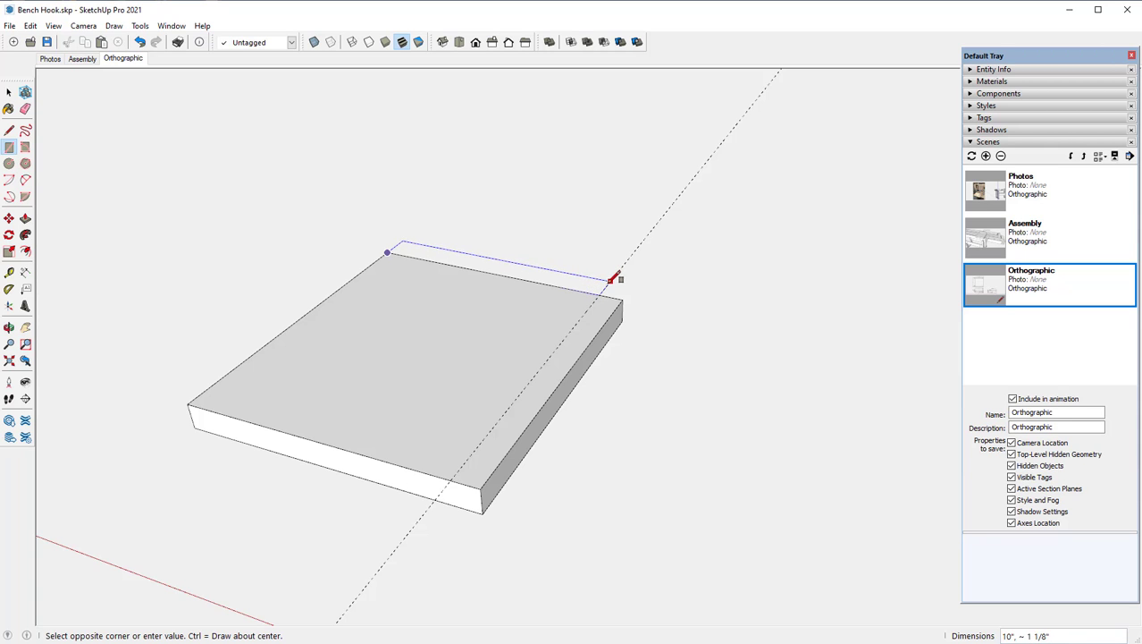
middle_drag(586, 299, 593, 186)
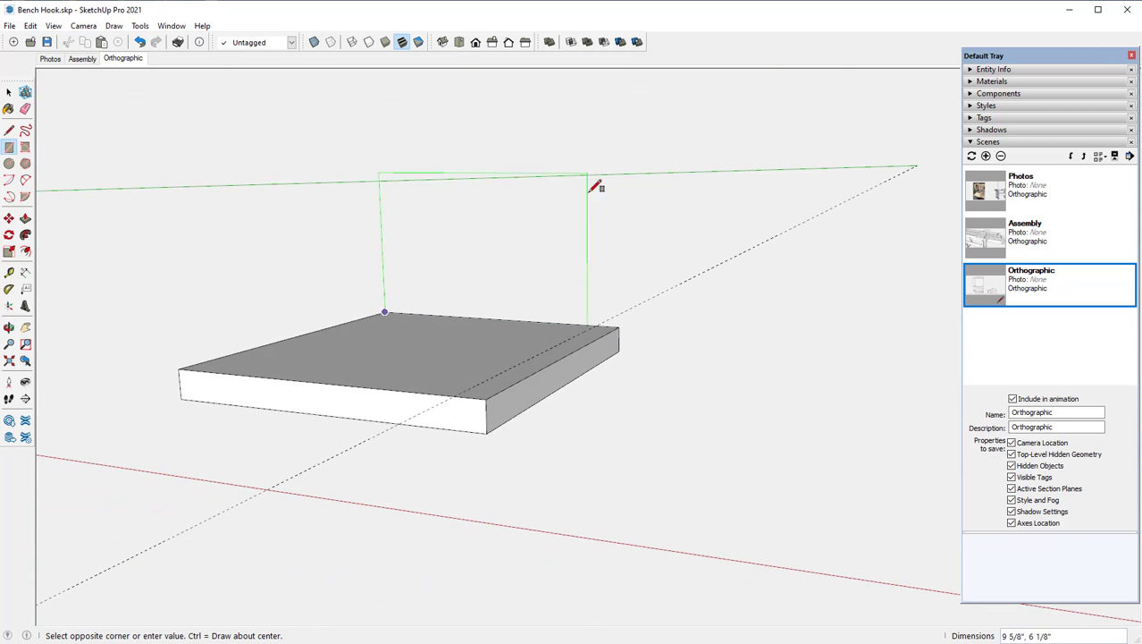
scroll(594, 186, up, 2)
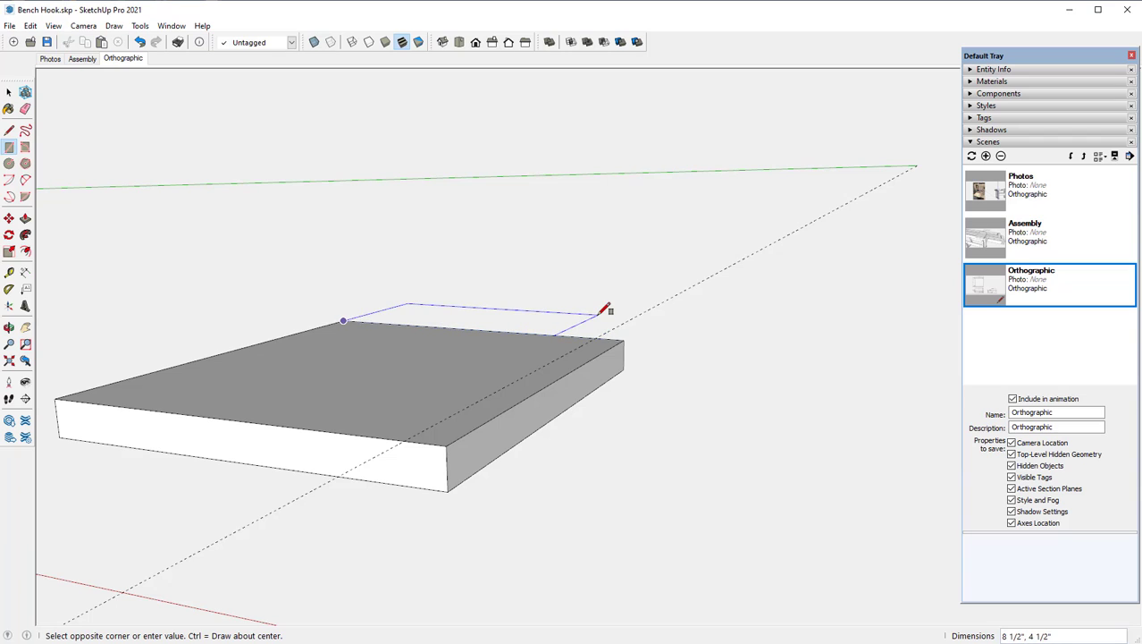
key(Left)
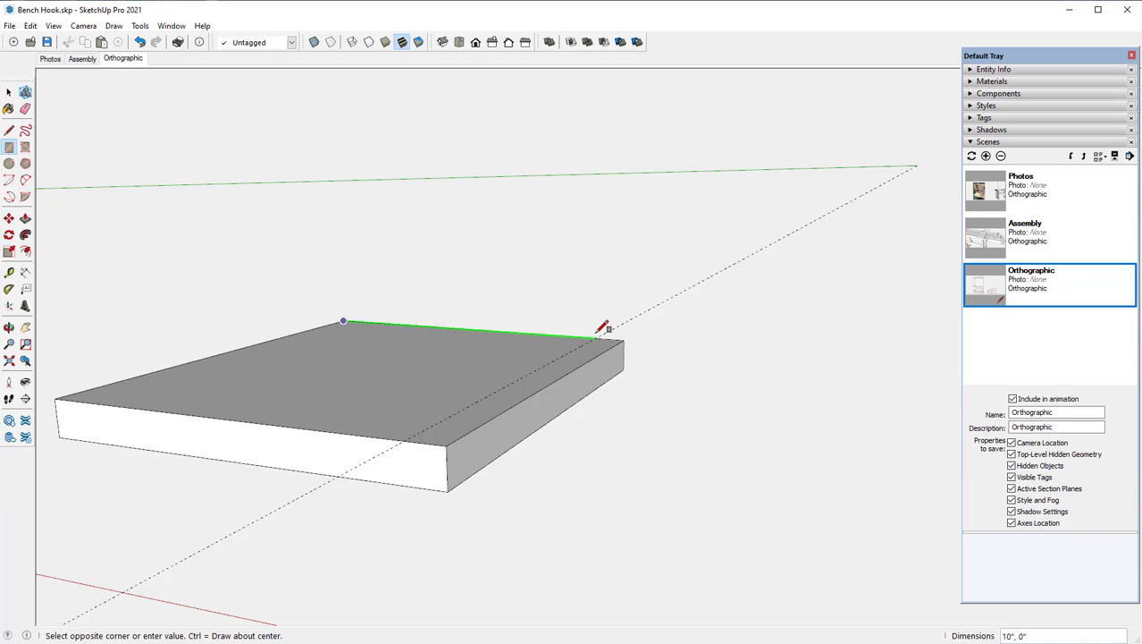
mouse_move(603, 327)
middle_down()
mouse_move(596, 377)
mouse_move(599, 322)
middle_up()
scroll(601, 317, up, 2)
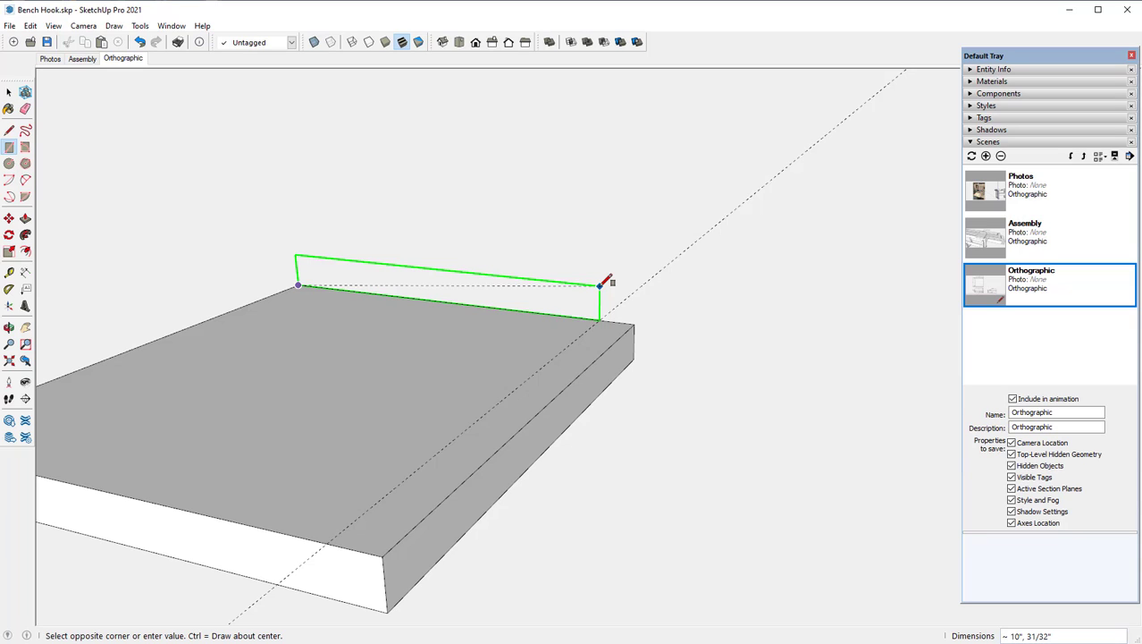
text(10, 1 1/2)
key(Return)
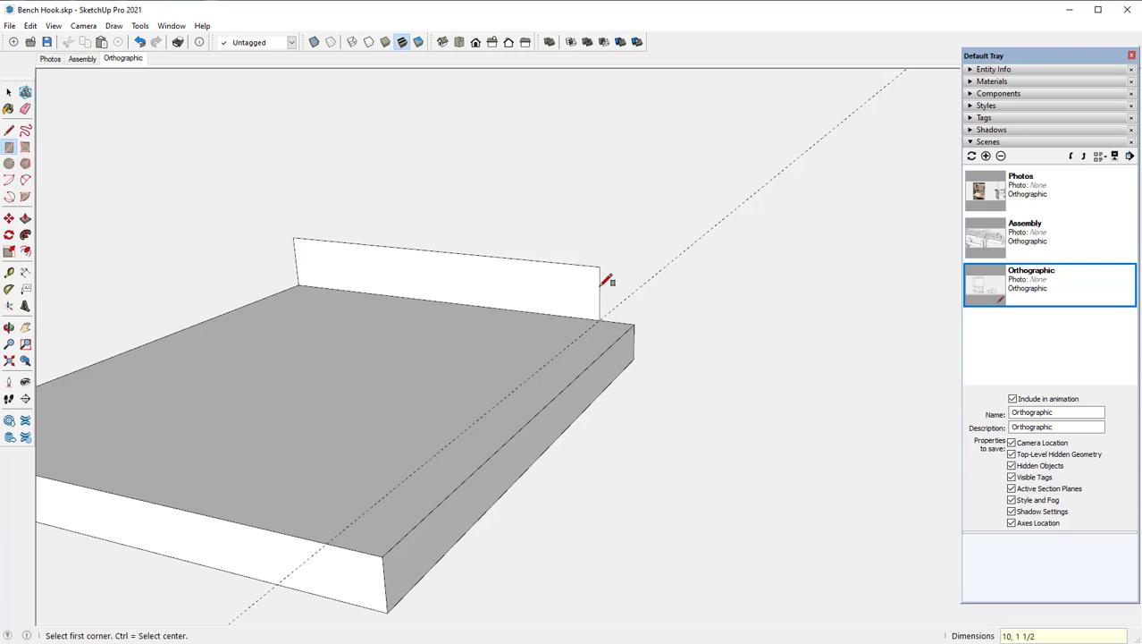
Step: Make the upright face on the Base1 board a component named 'Fence 2'
middle_drag(599, 286, 581, 295)
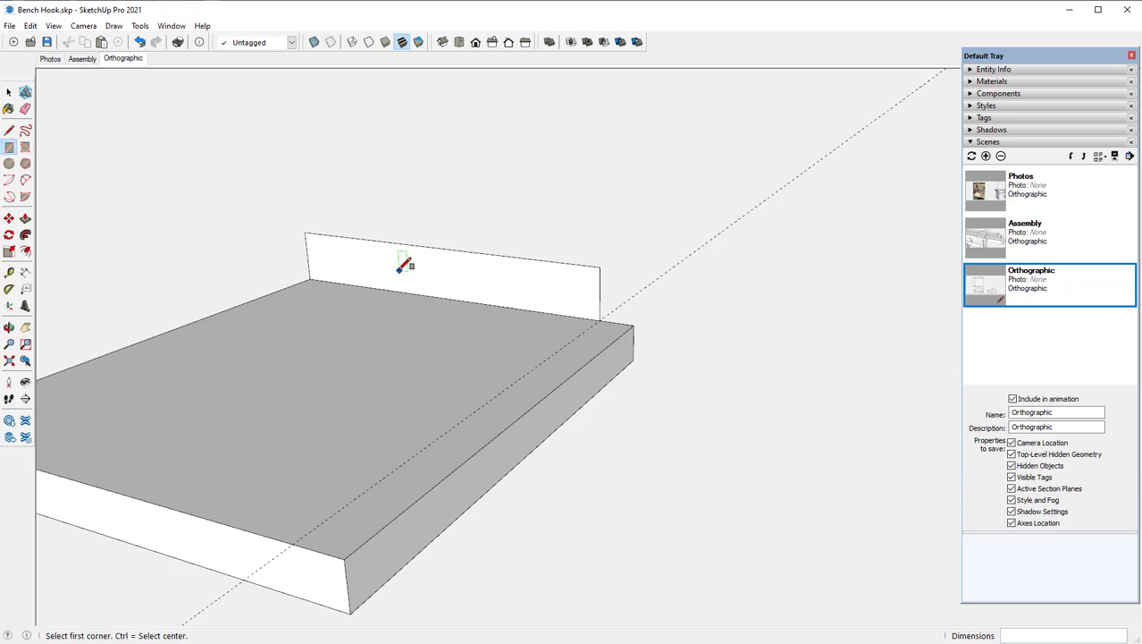
click(9, 92)
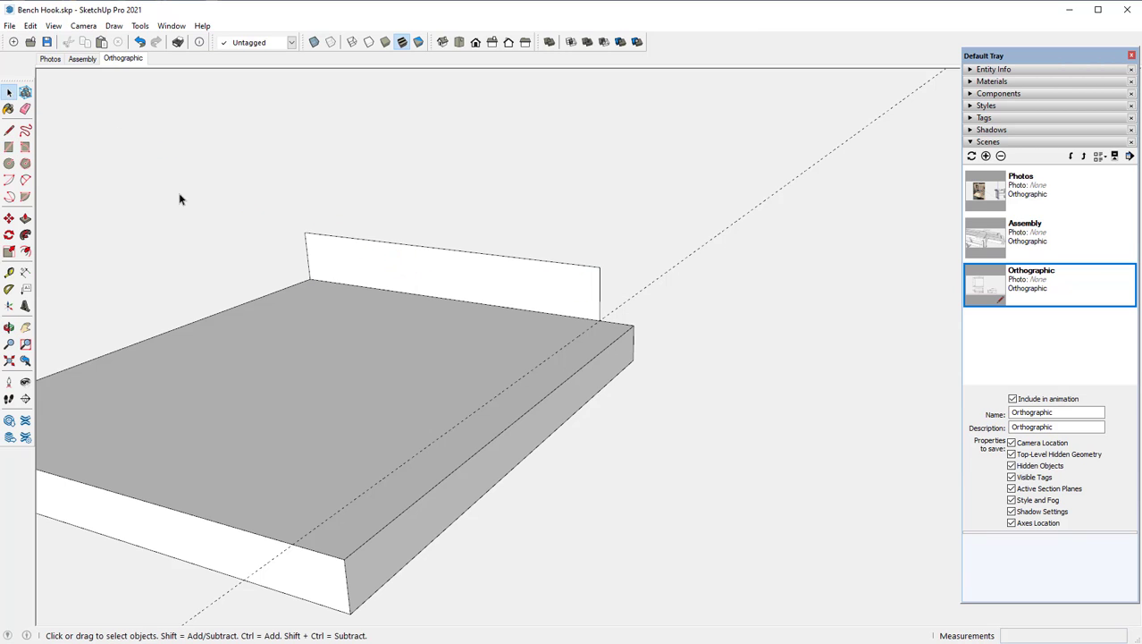
click(426, 257)
right_click(428, 255)
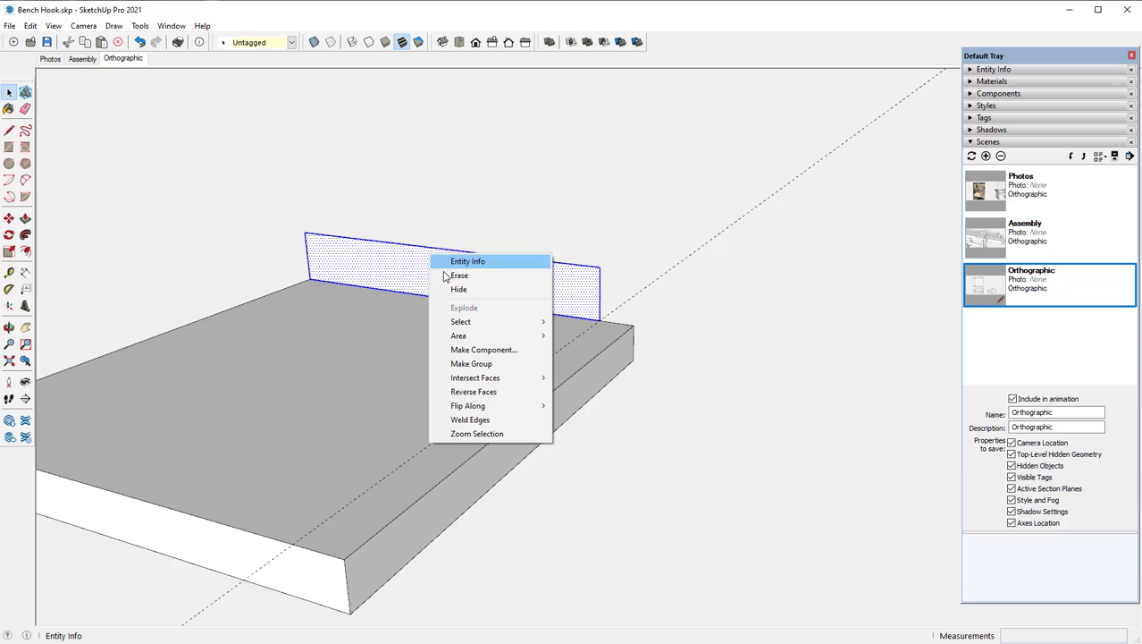
click(477, 349)
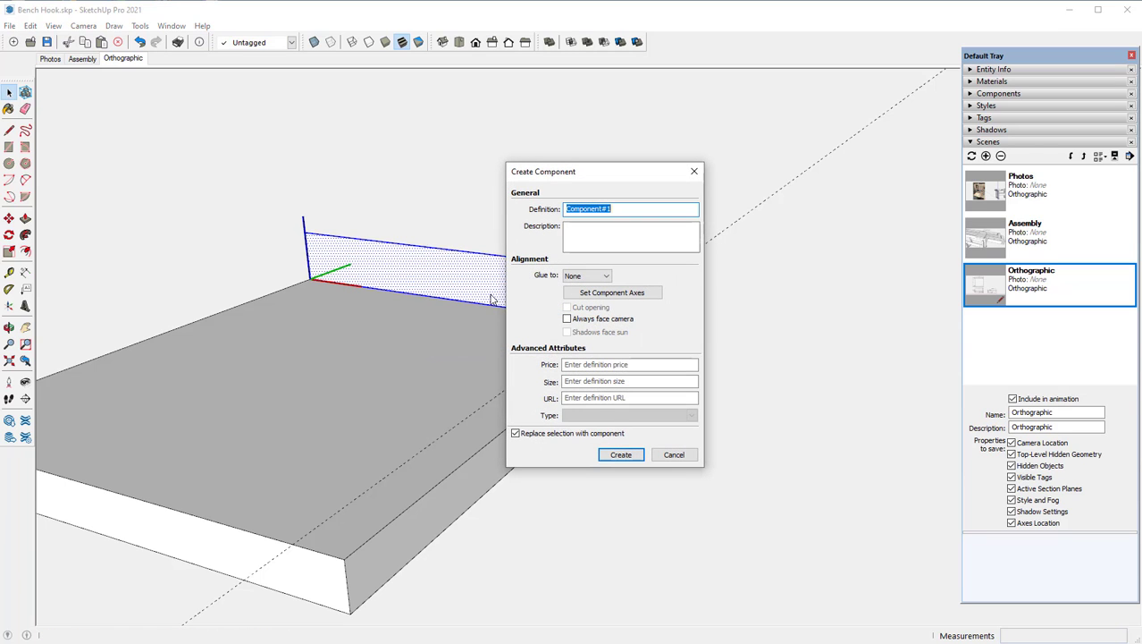
text(Fe)
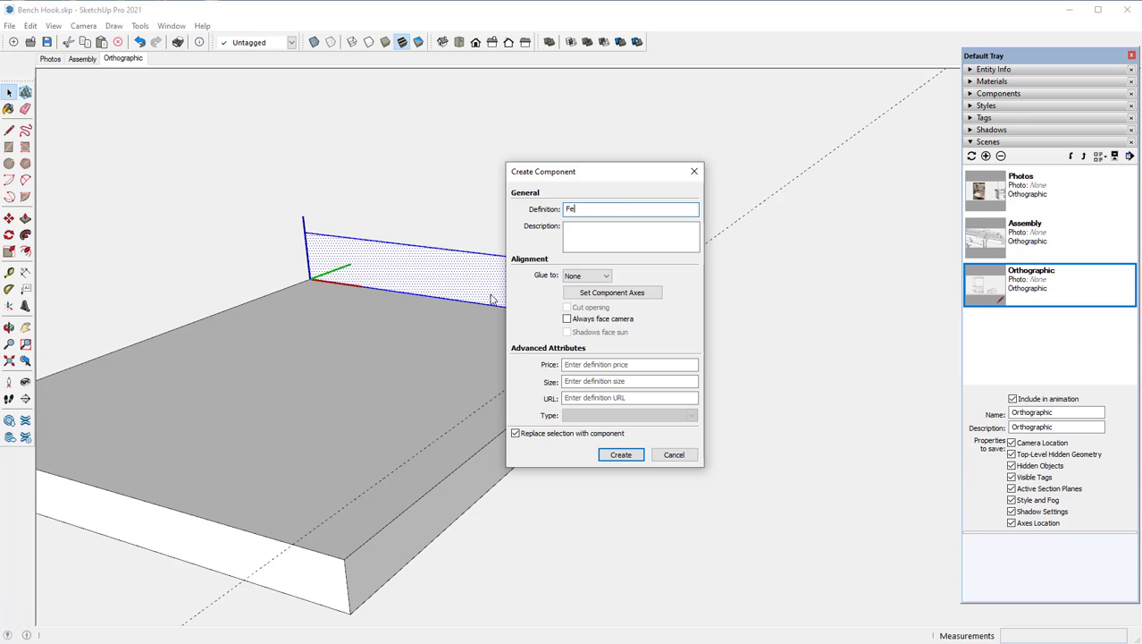
text(nce )
text(2)
key(Return)
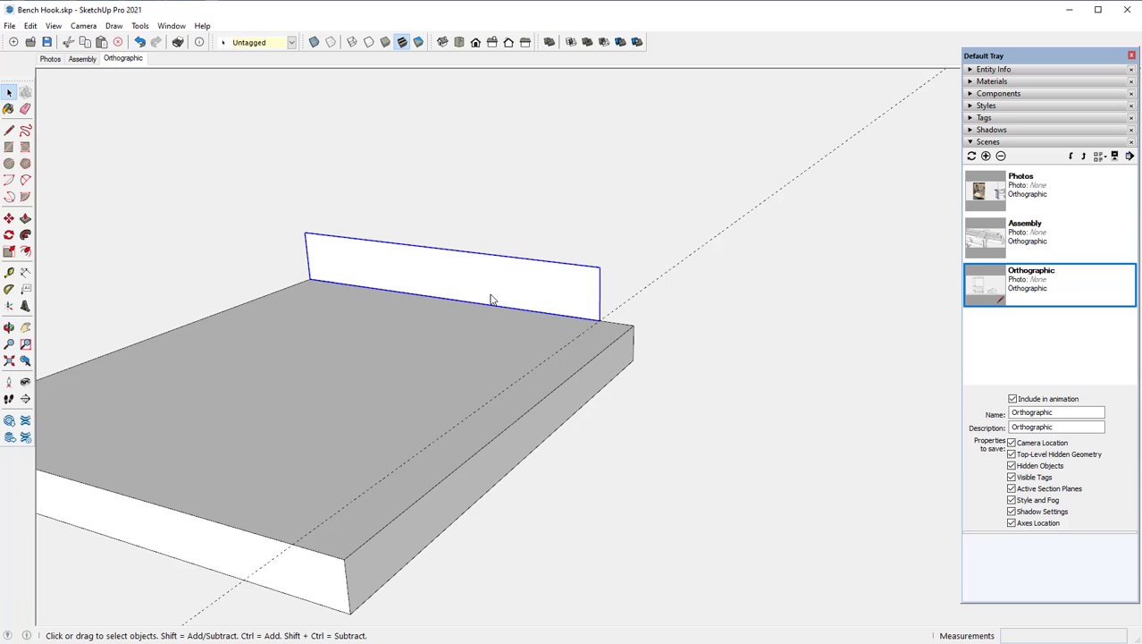
Step: Inside the Fence 2 component, push/pull the face 1" thick, then close the component
right_click(491, 284)
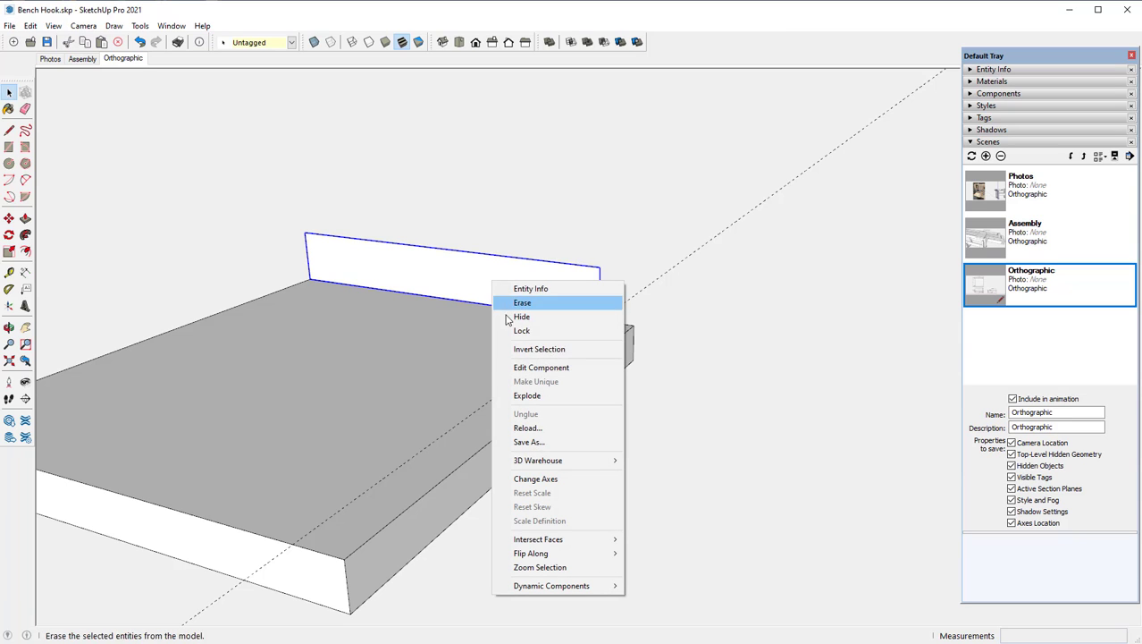
click(536, 369)
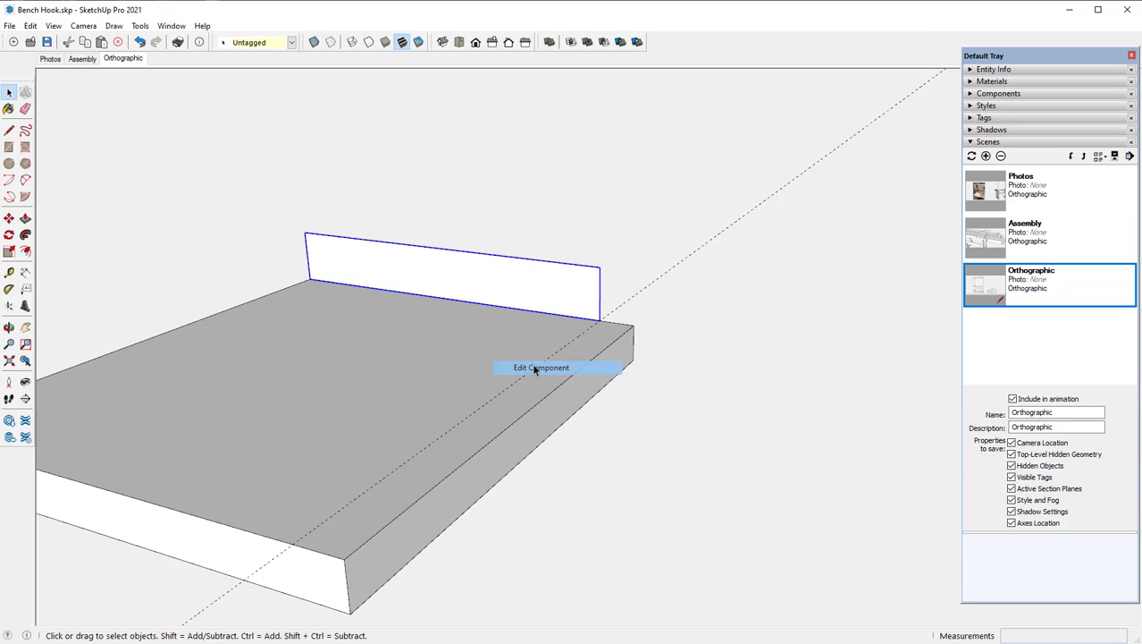
click(25, 219)
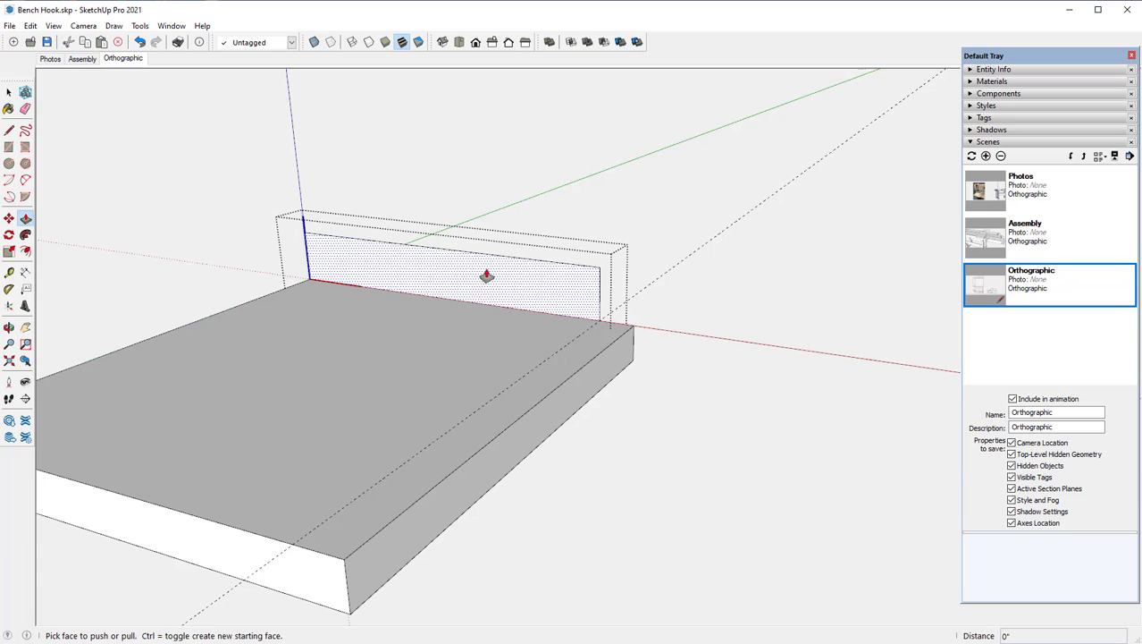
click(521, 282)
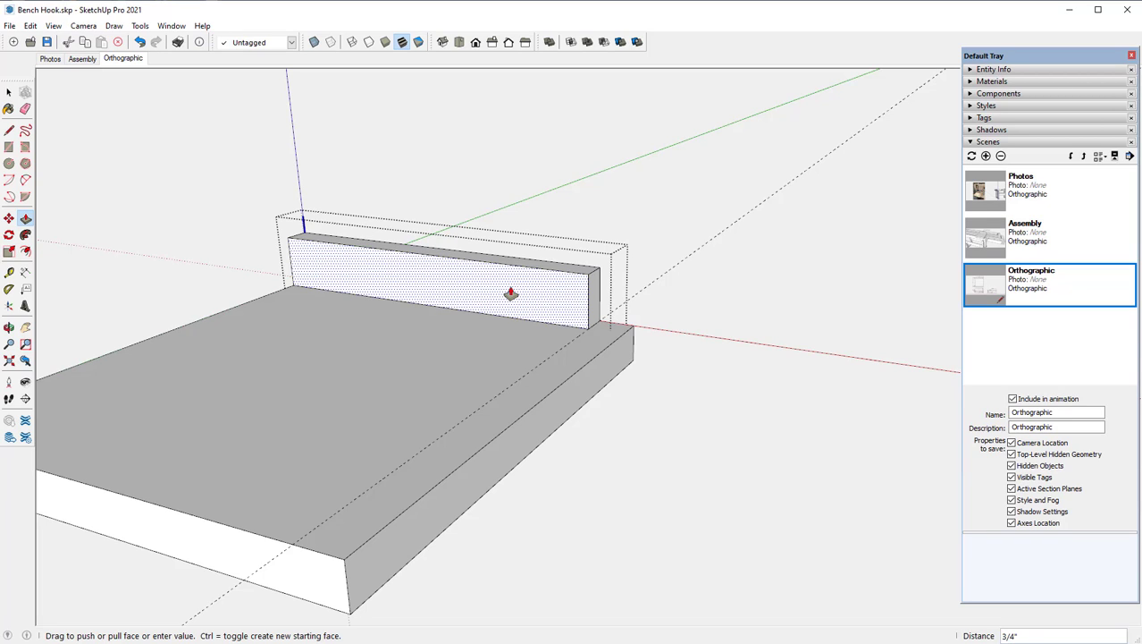
text(1")
key(Return)
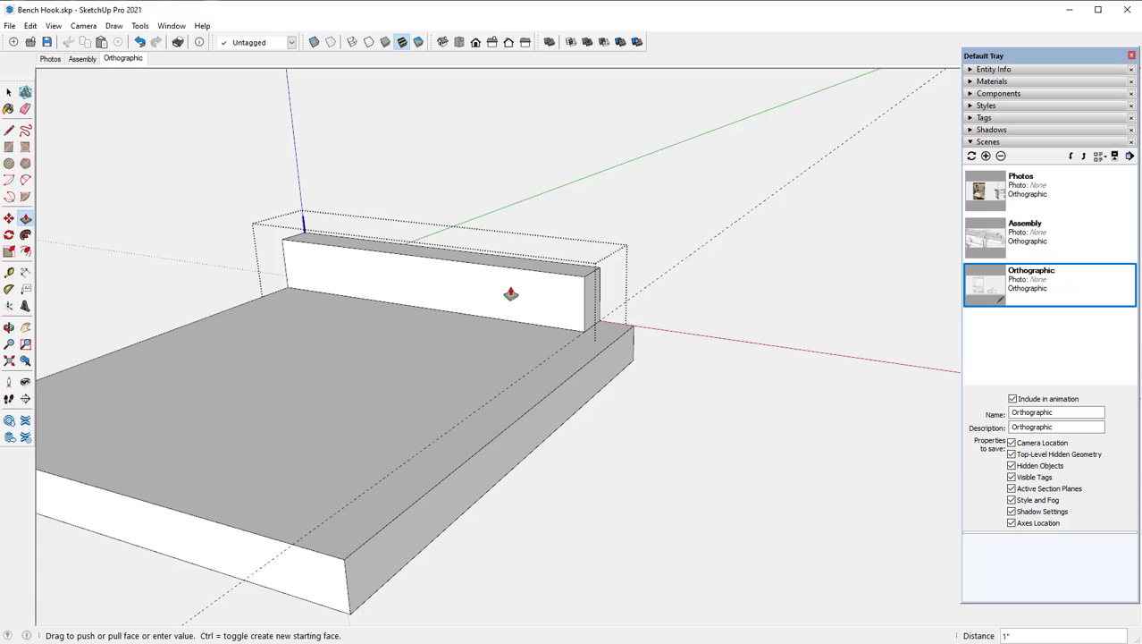
right_click(511, 178)
click(527, 181)
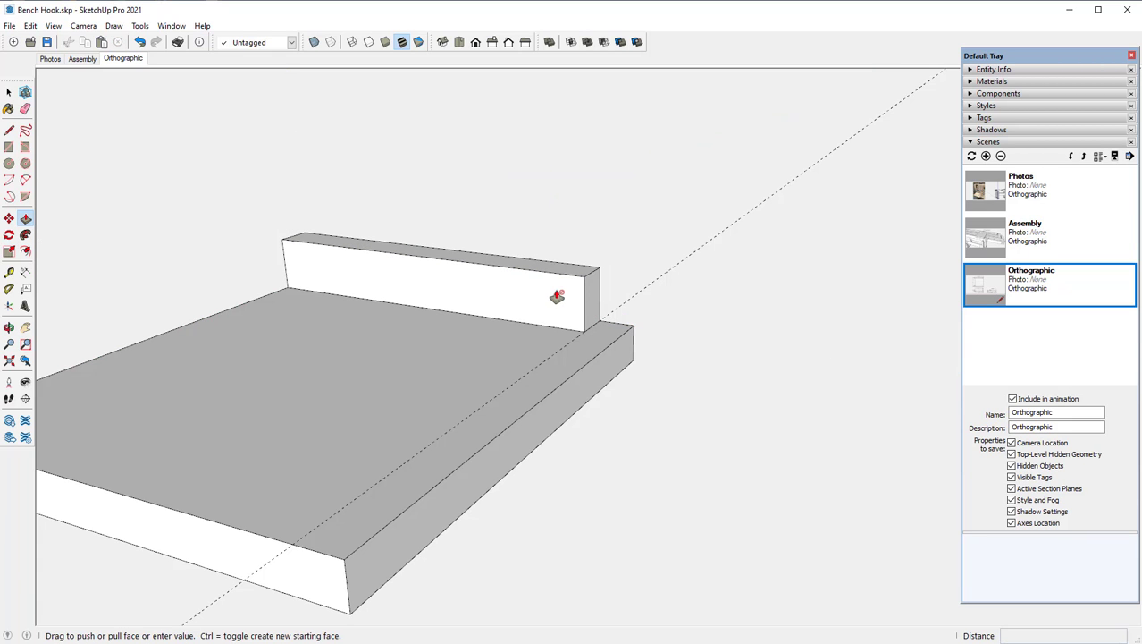
middle_drag(559, 296, 551, 326)
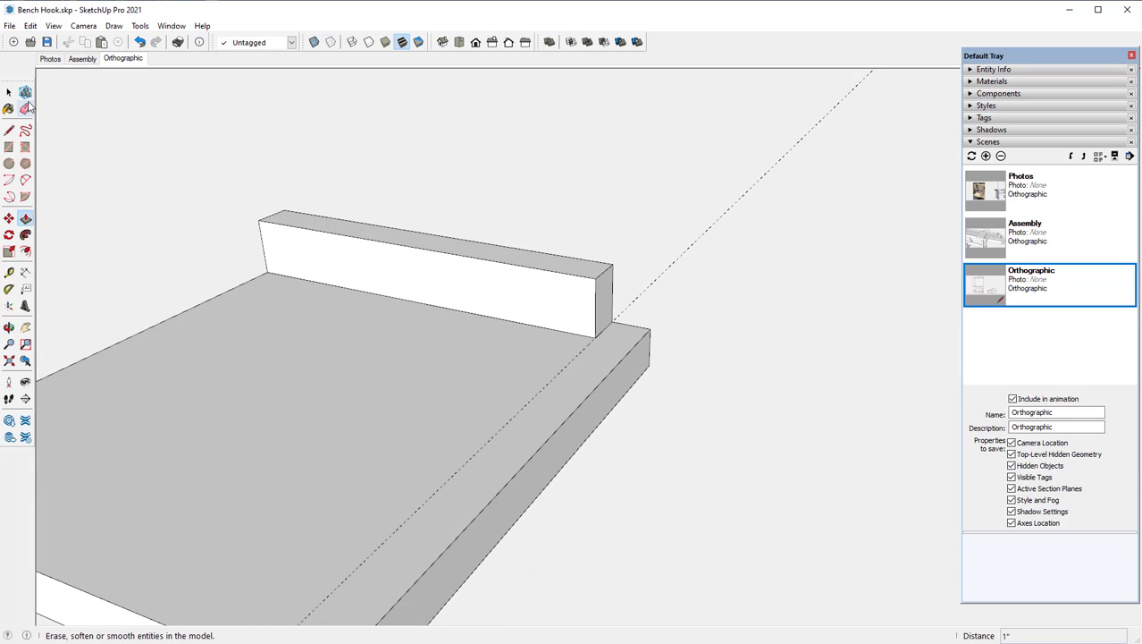
Step: Erase the dashed diagonal guide line on the Base1 board and review the model
click(25, 108)
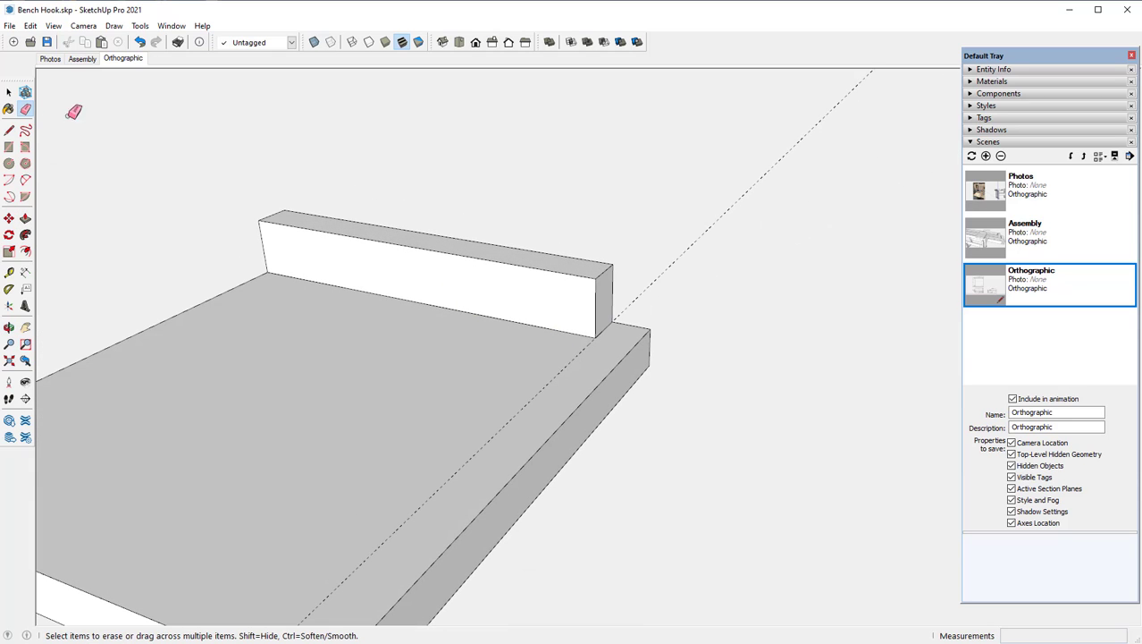
click(721, 220)
scroll(658, 225, down, 3)
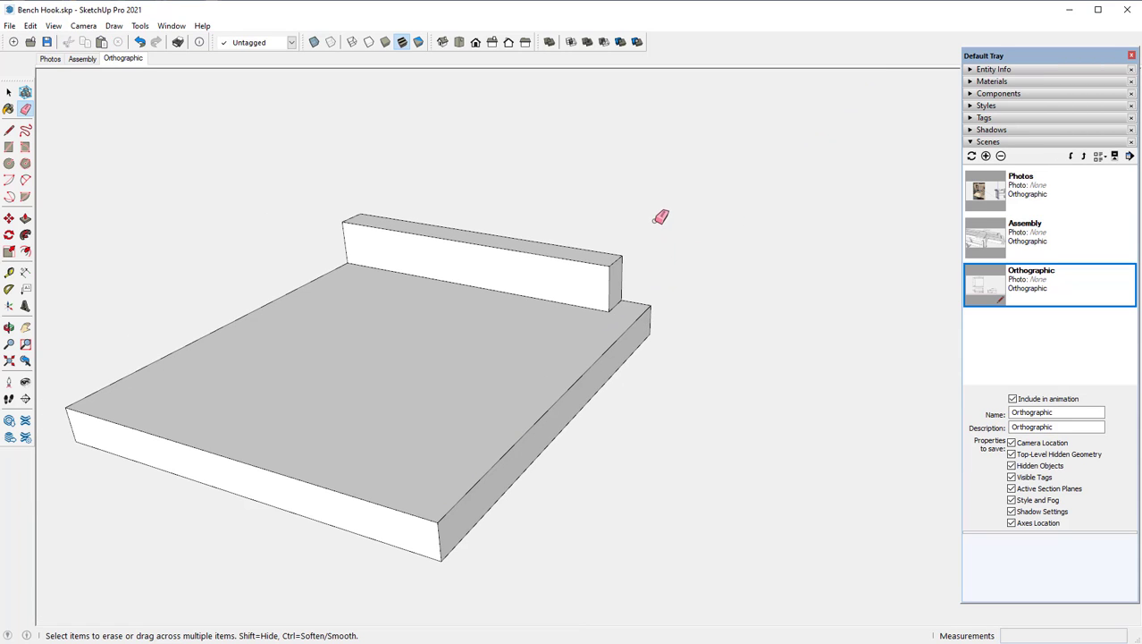
scroll(423, 225, up, 1)
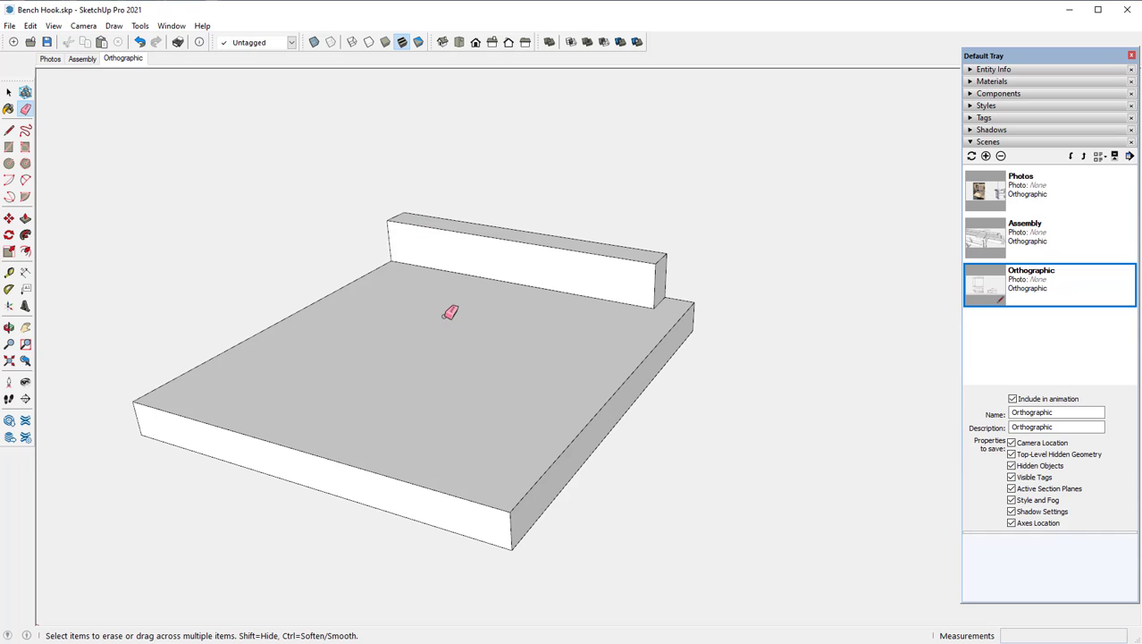
mouse_move(450, 311)
middle_down()
mouse_move(410, 290)
mouse_move(410, 257)
mouse_move(503, 222)
mouse_move(523, 252)
middle_up()
scroll(526, 267, down, 1)
scroll(526, 266, down, 1)
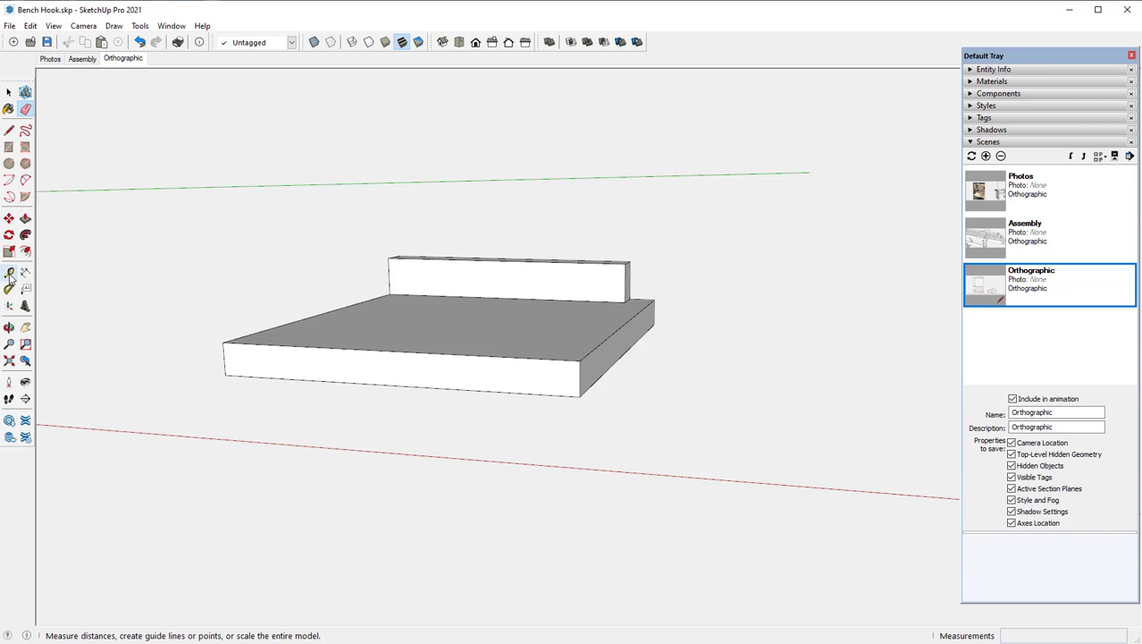
Step: Draw an 11 by 3/4 inch rectangle starting at the base's front-left corner
click(7, 149)
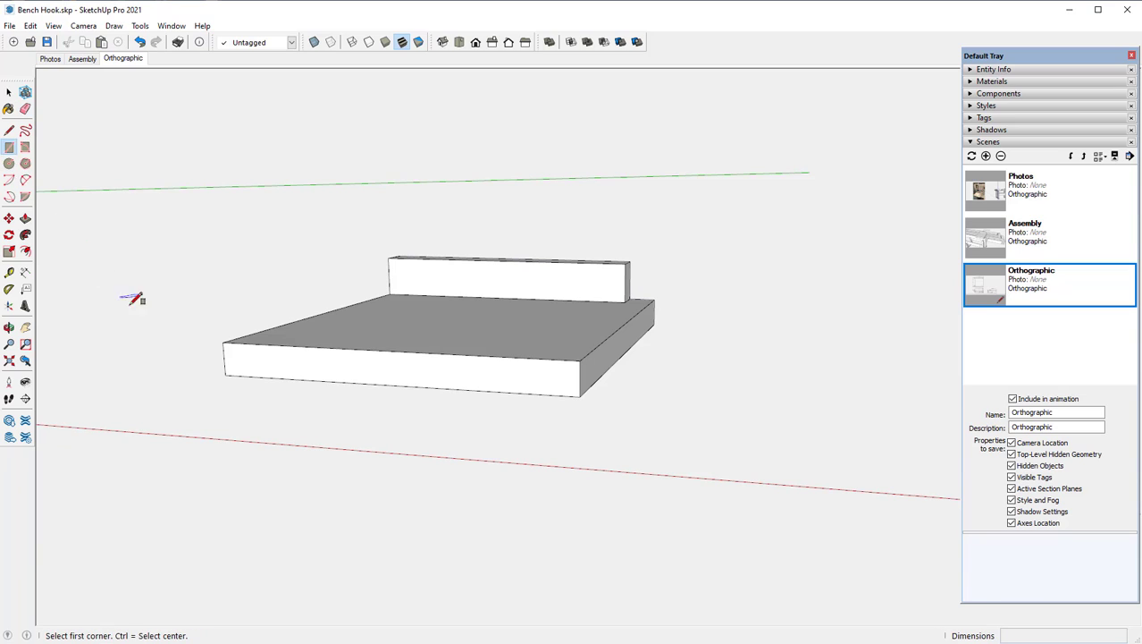
click(225, 374)
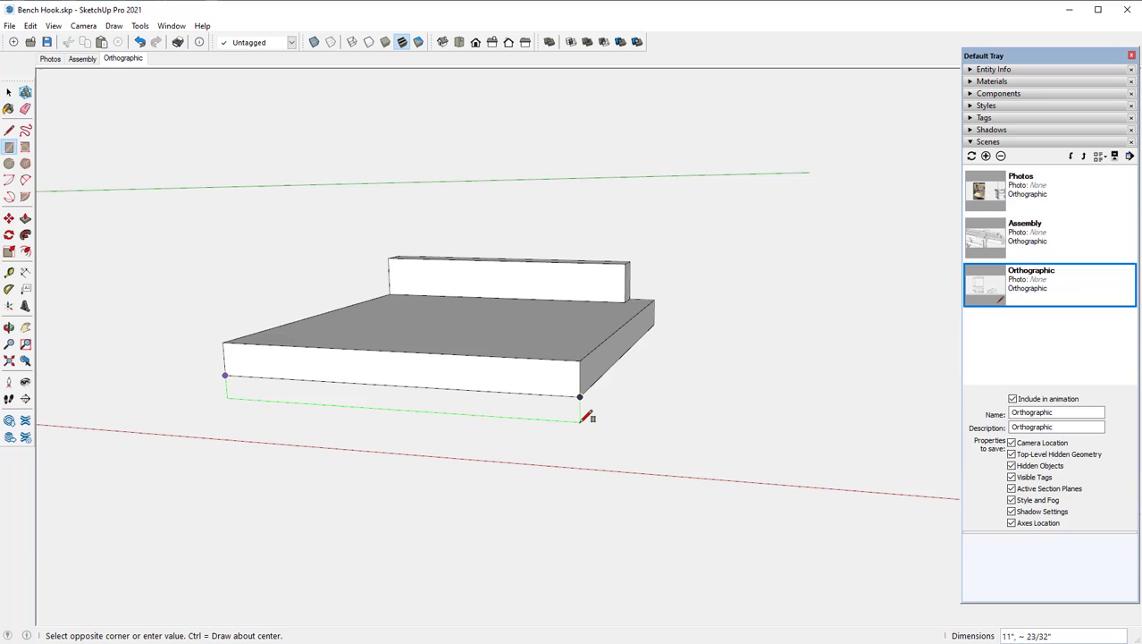
text(11, 3/4)
key(Return)
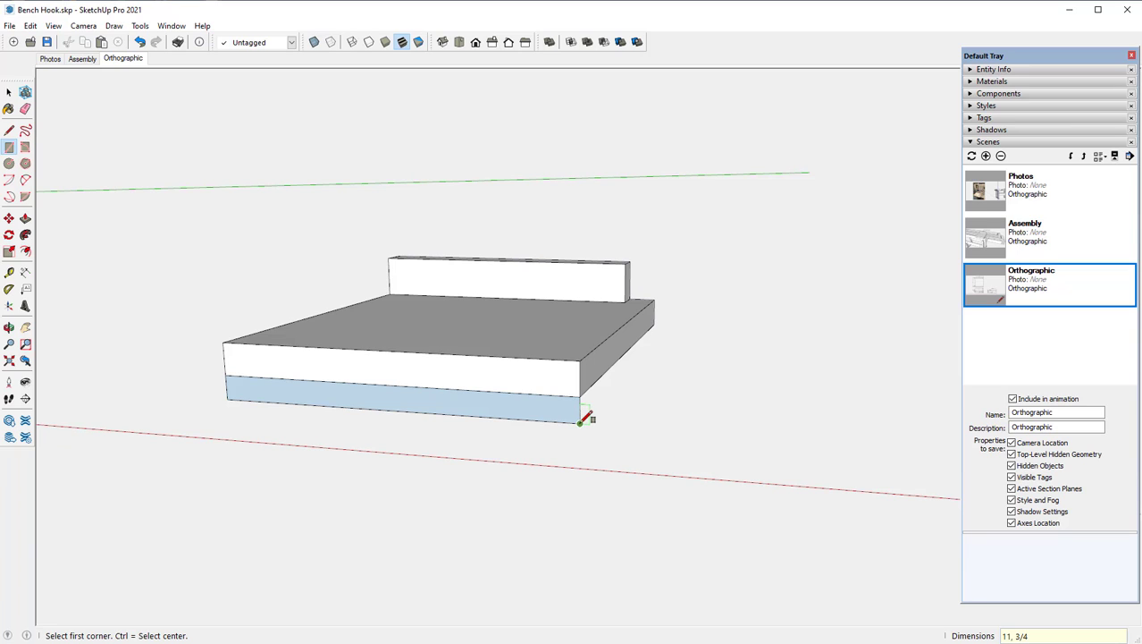
Step: Make the new face below the base a component named 'Hook'
click(8, 92)
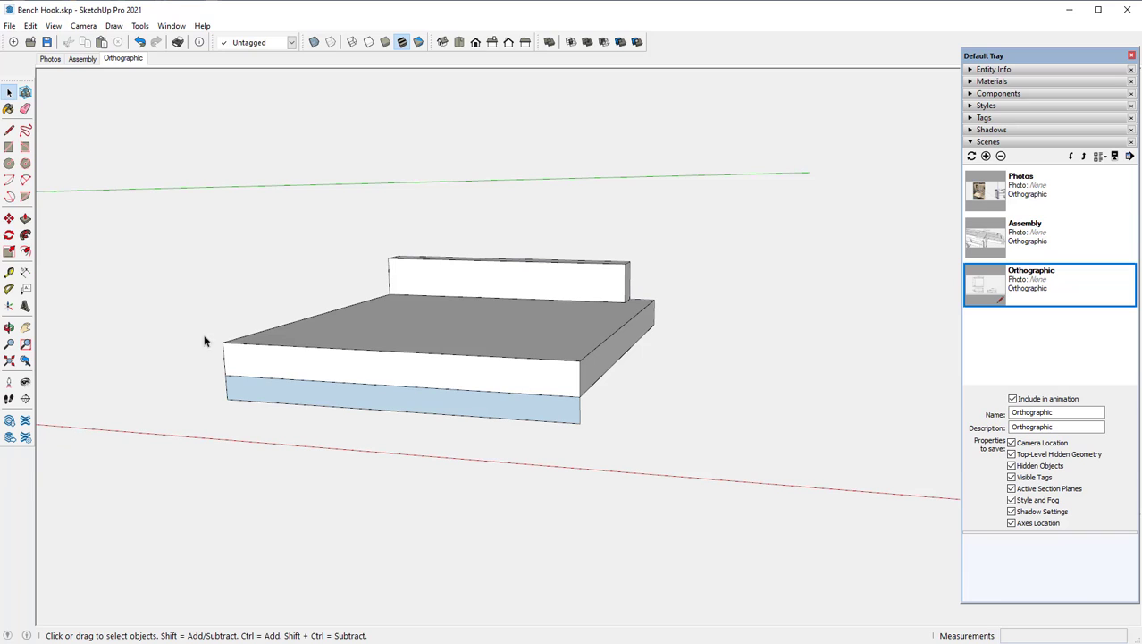
click(330, 406)
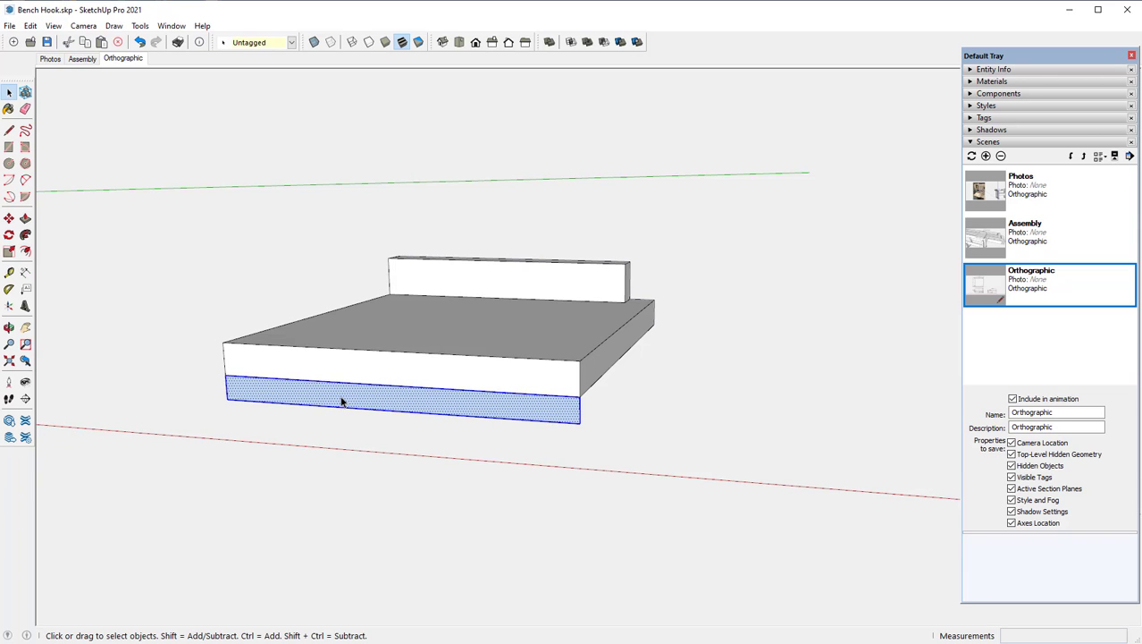
right_click(342, 399)
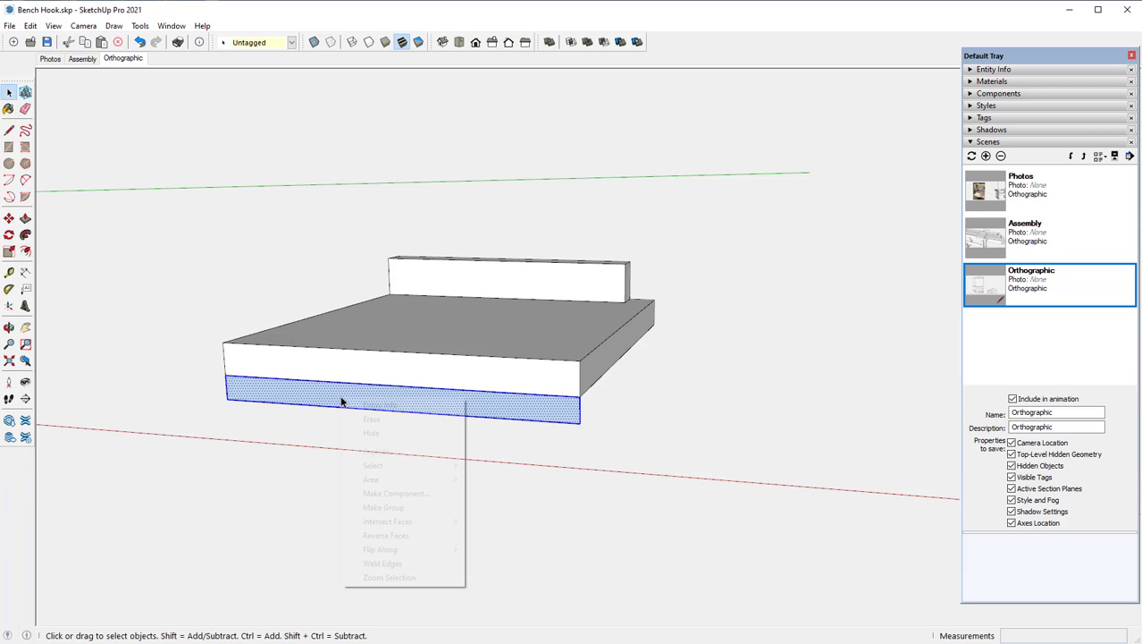
click(375, 496)
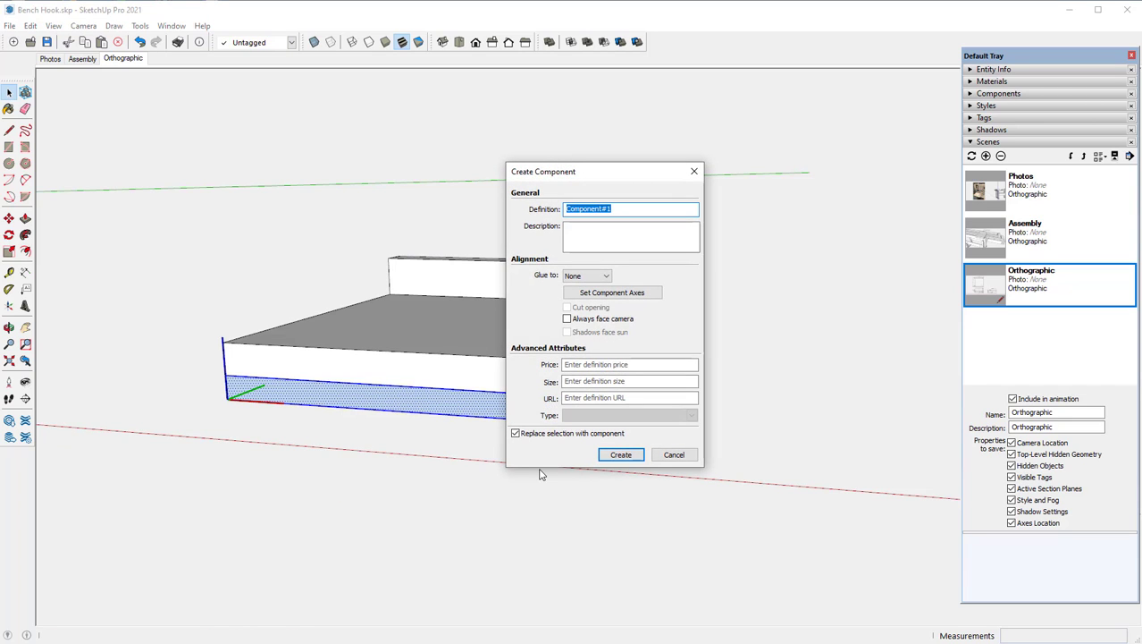
text(Hook1)
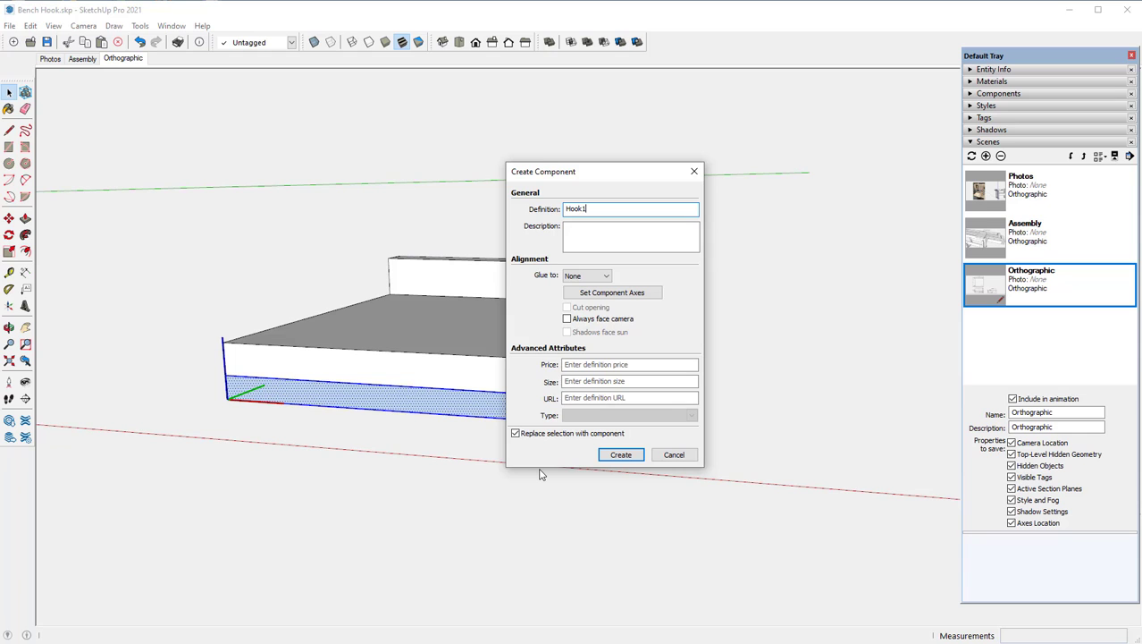
key(Return)
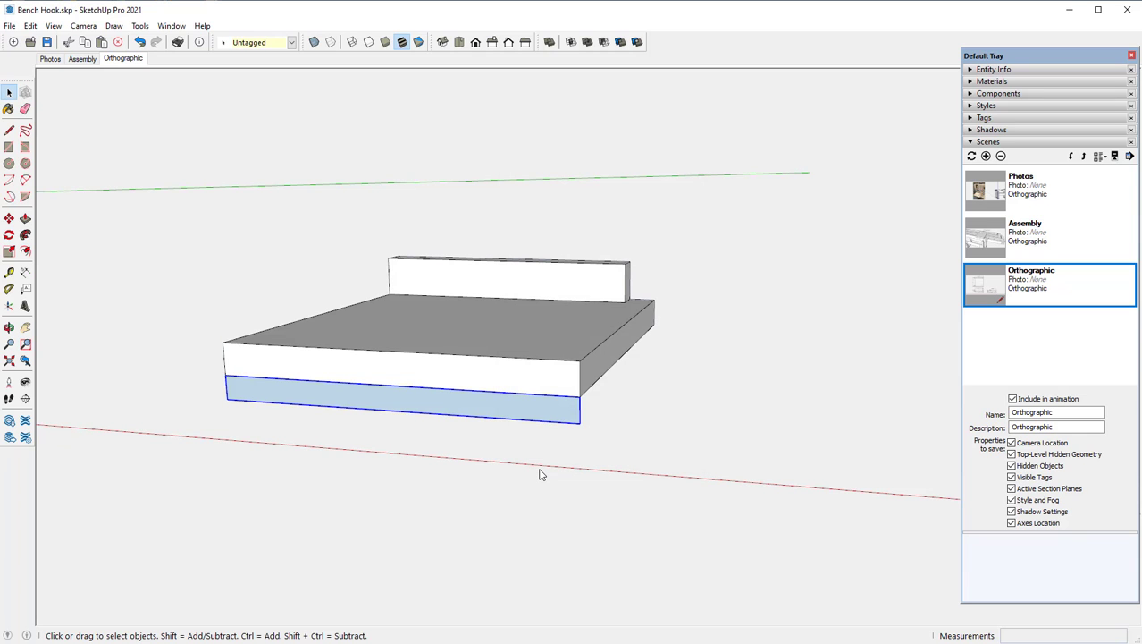
Step: Edit the Hook component, push/pull its face into a 1 3/8" thick board, and show the Close Component option
middle_drag(569, 396, 511, 416)
right_click(512, 422)
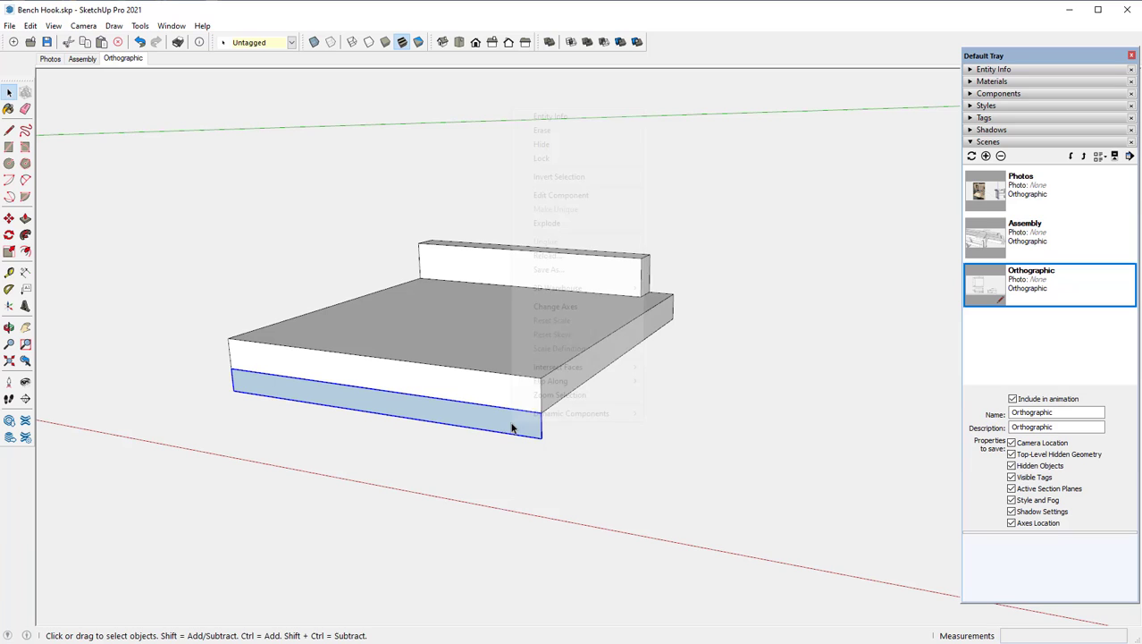
click(562, 196)
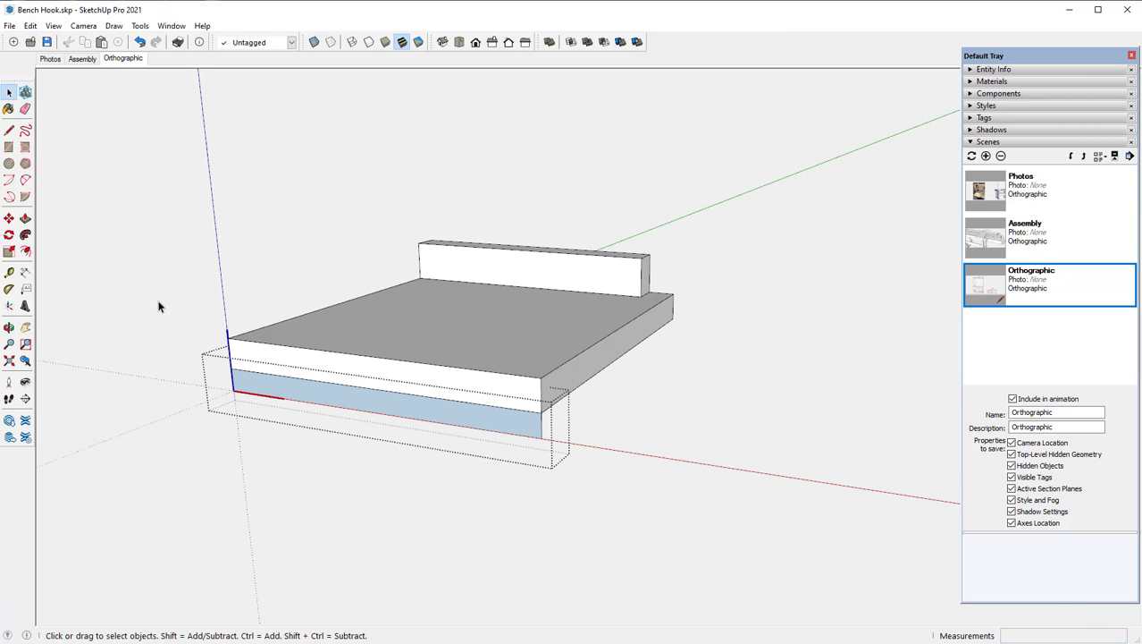
click(25, 220)
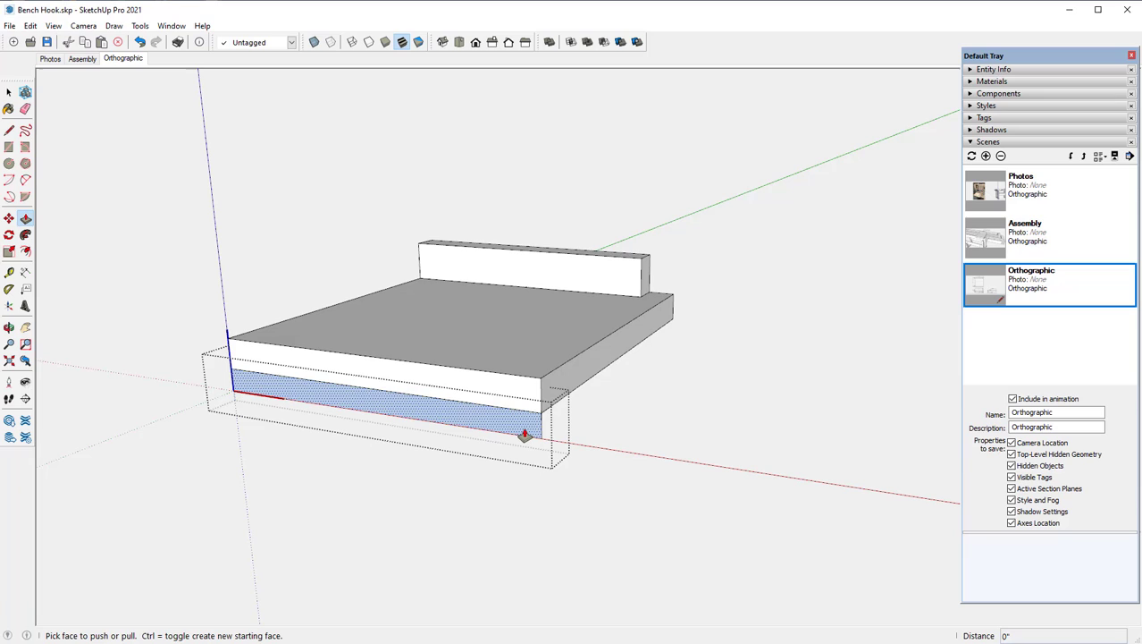
click(524, 435)
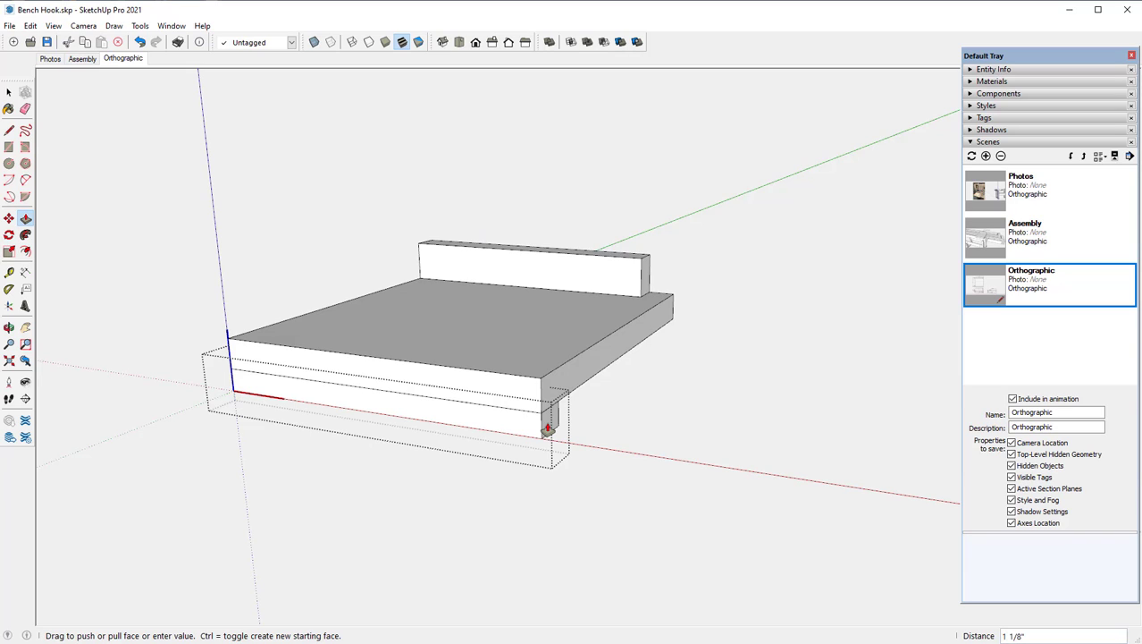
text(1)
key(Return)
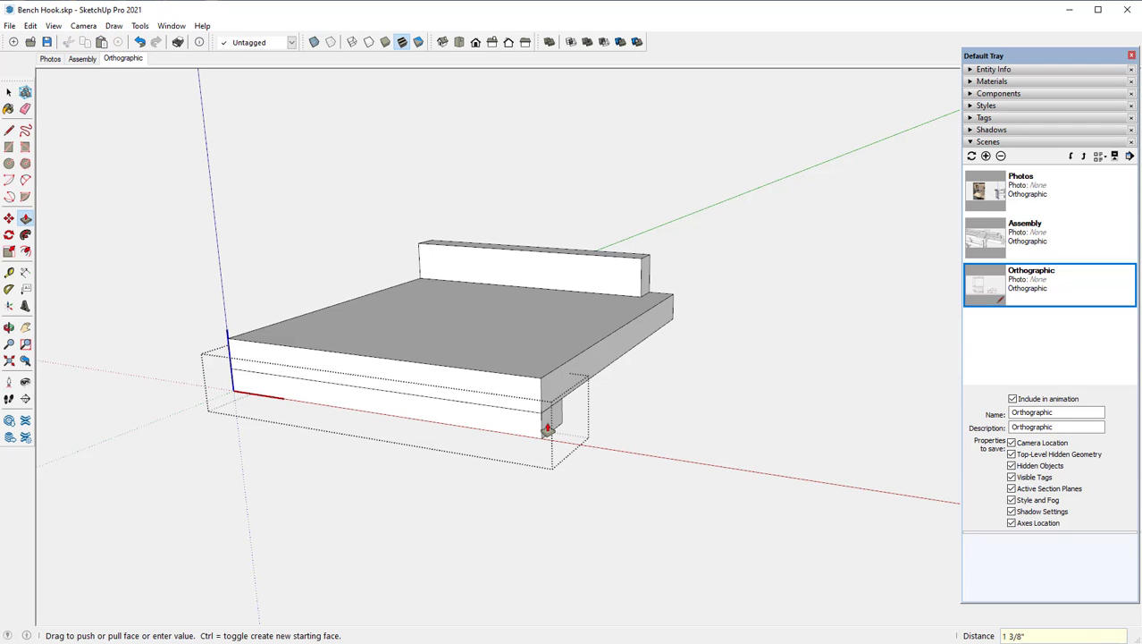
middle_drag(548, 429, 507, 449)
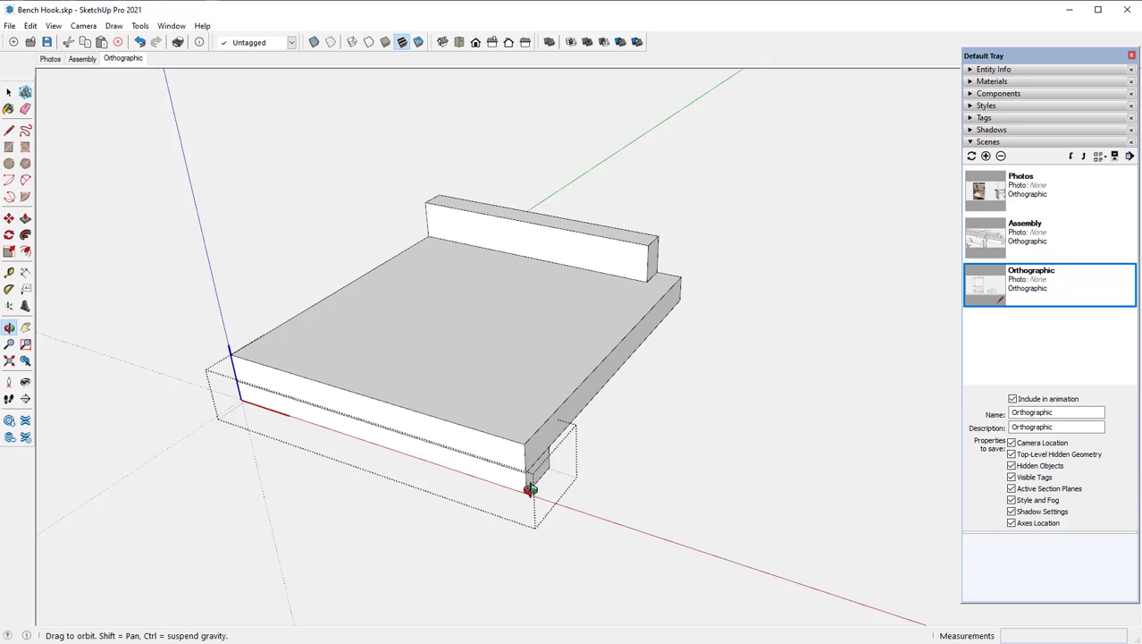
middle_drag(530, 489, 561, 503)
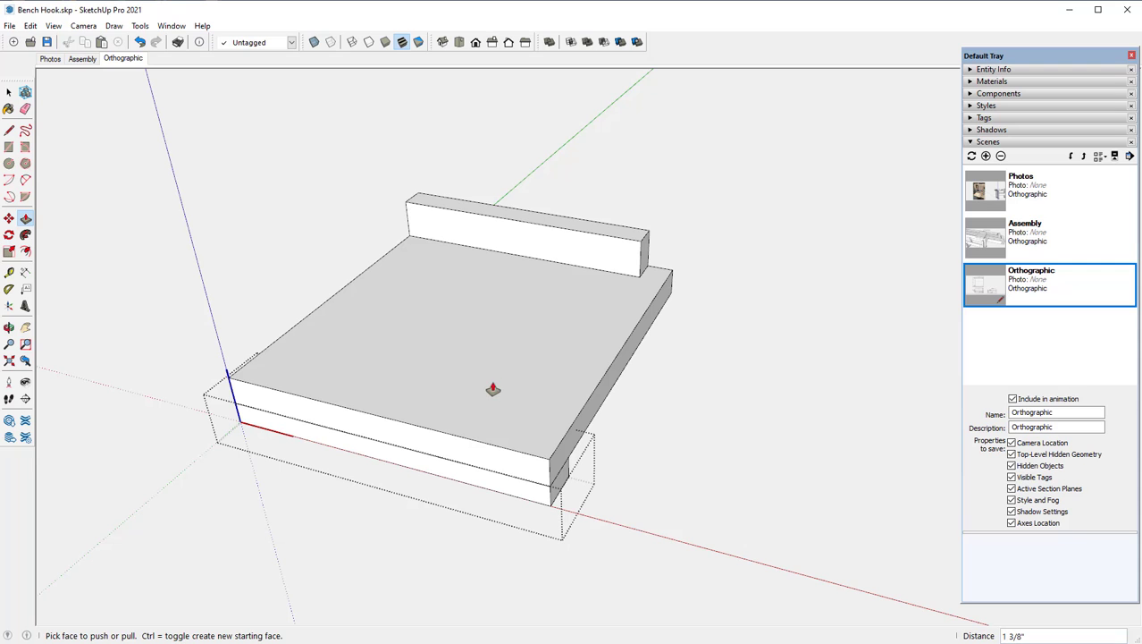
middle_drag(490, 388, 379, 284)
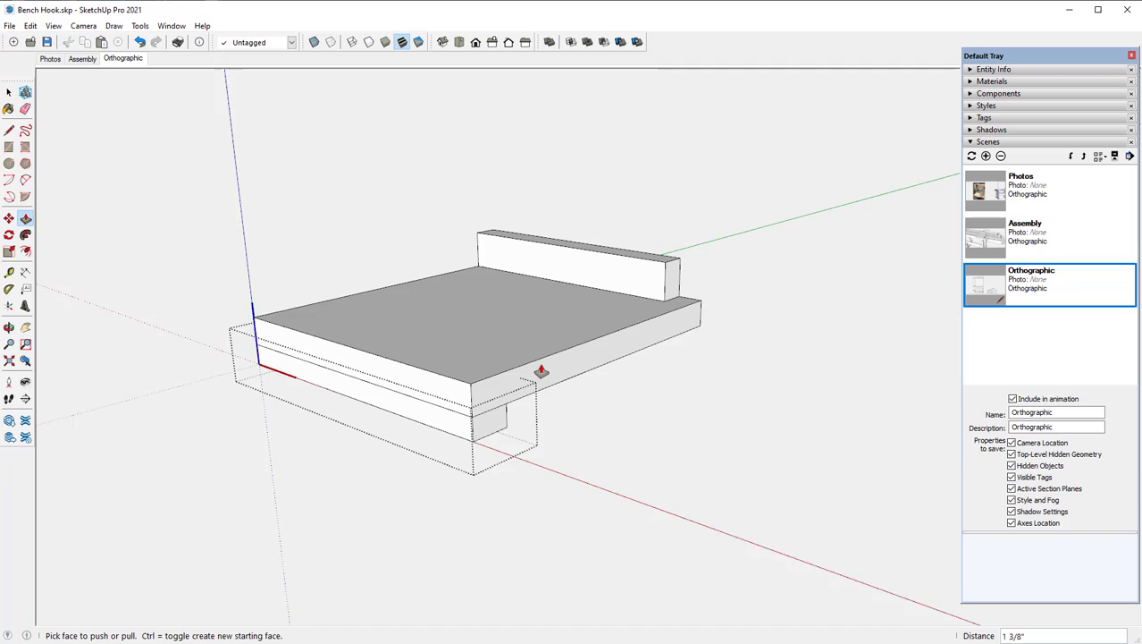
right_click(564, 400)
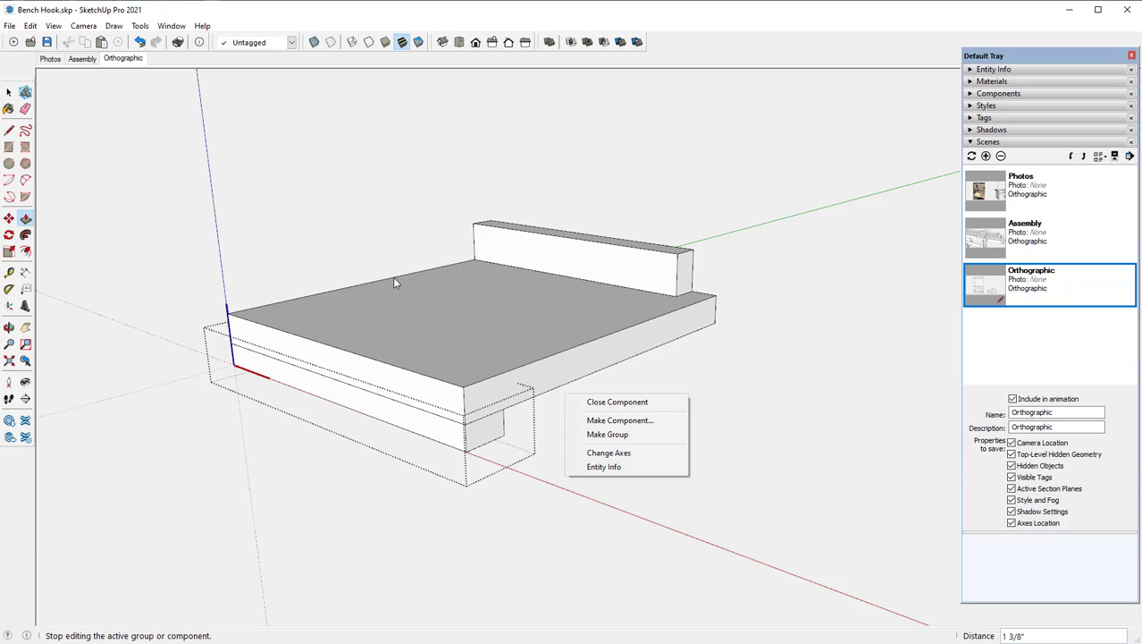
Step: Close the Hook component and reframe the view of the bench hook
click(597, 404)
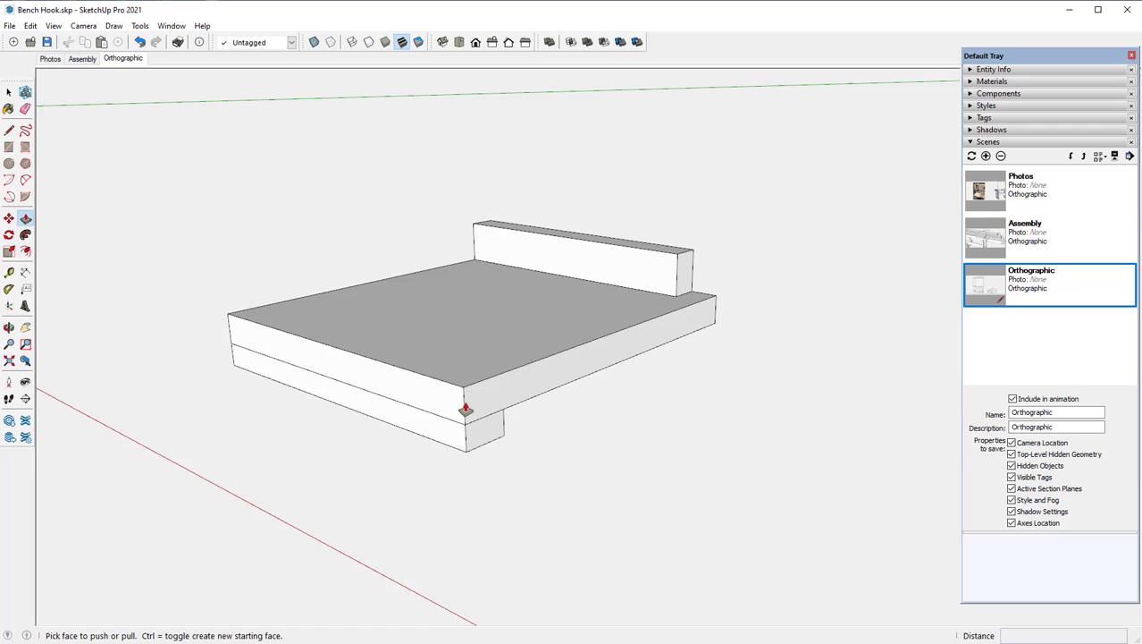
middle_drag(480, 386, 452, 365)
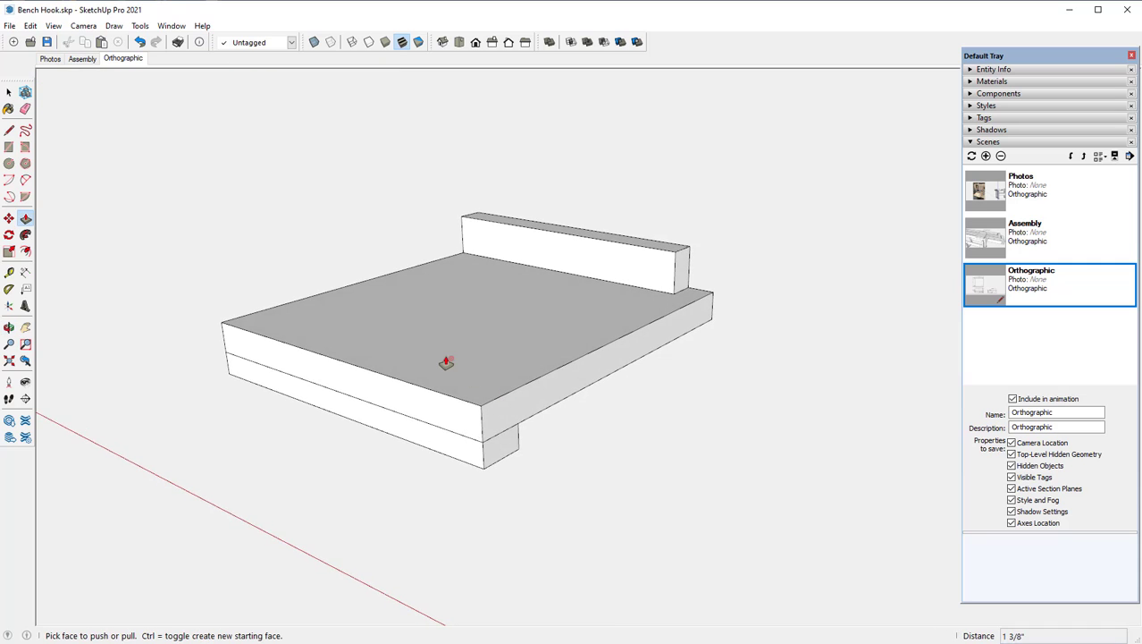
scroll(446, 350, down, 2)
scroll(374, 322, down, 1)
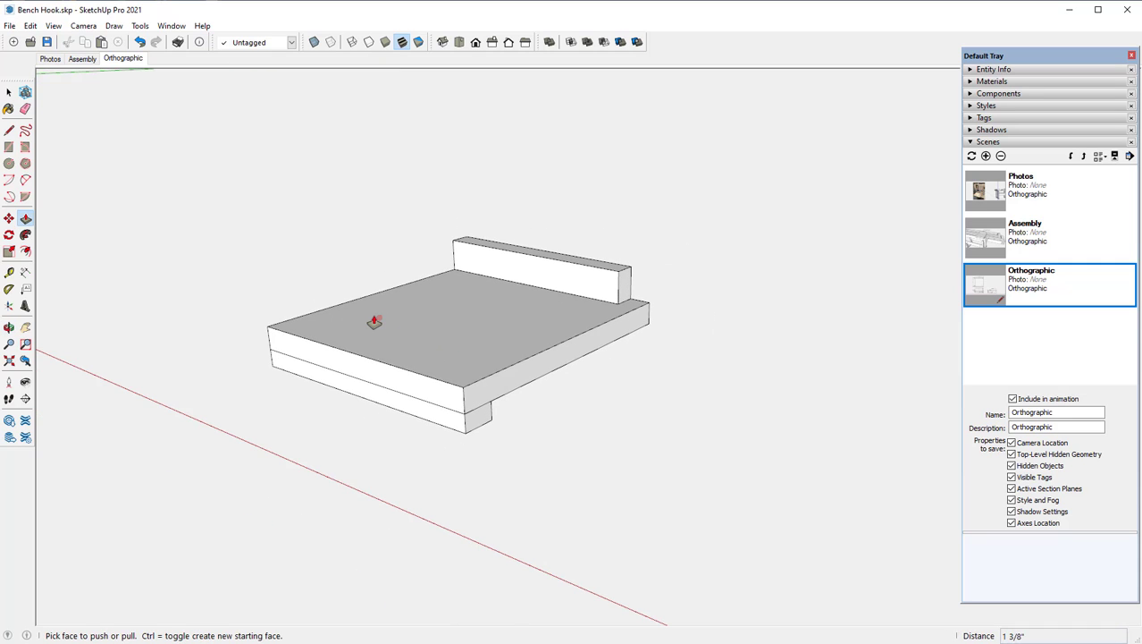
mouse_move(374, 321)
middle_down()
mouse_move(425, 337)
mouse_move(379, 311)
middle_up()
scroll(242, 215, up, 2)
Step: Window-select the whole bench hook and make it a component named 'Assembly'
click(10, 92)
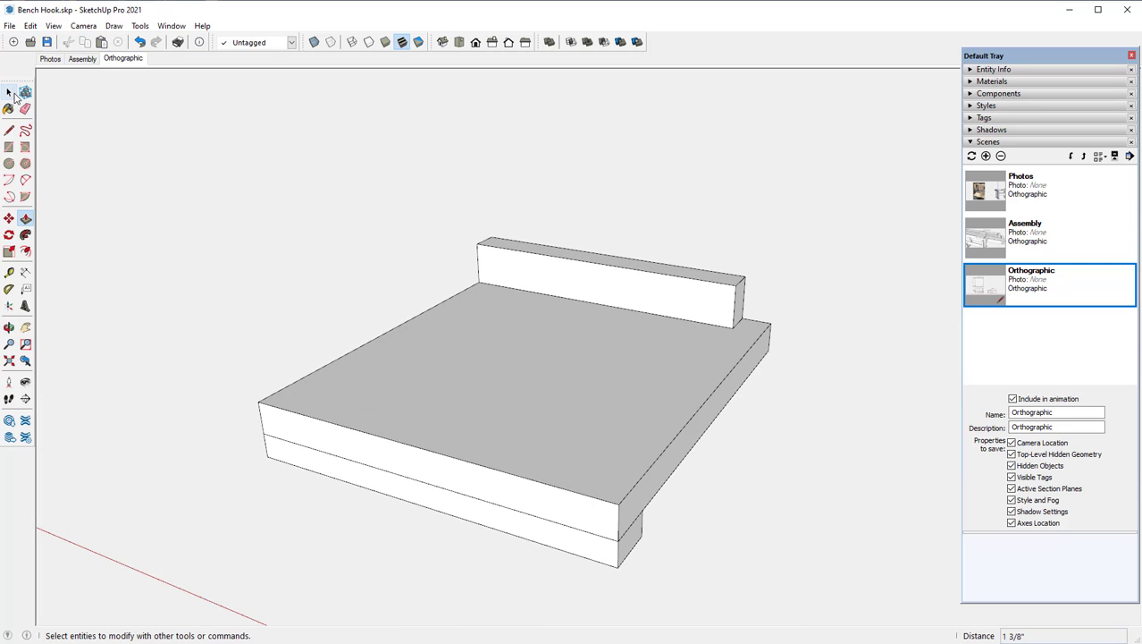
click(11, 93)
scroll(438, 302, down, 3)
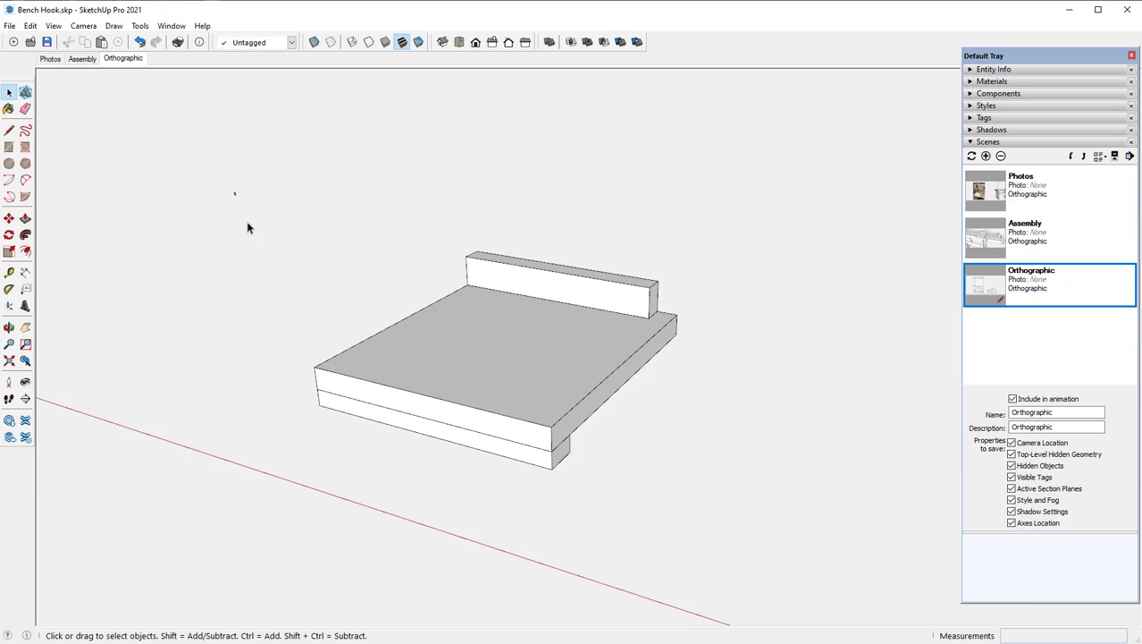
drag(234, 194, 771, 525)
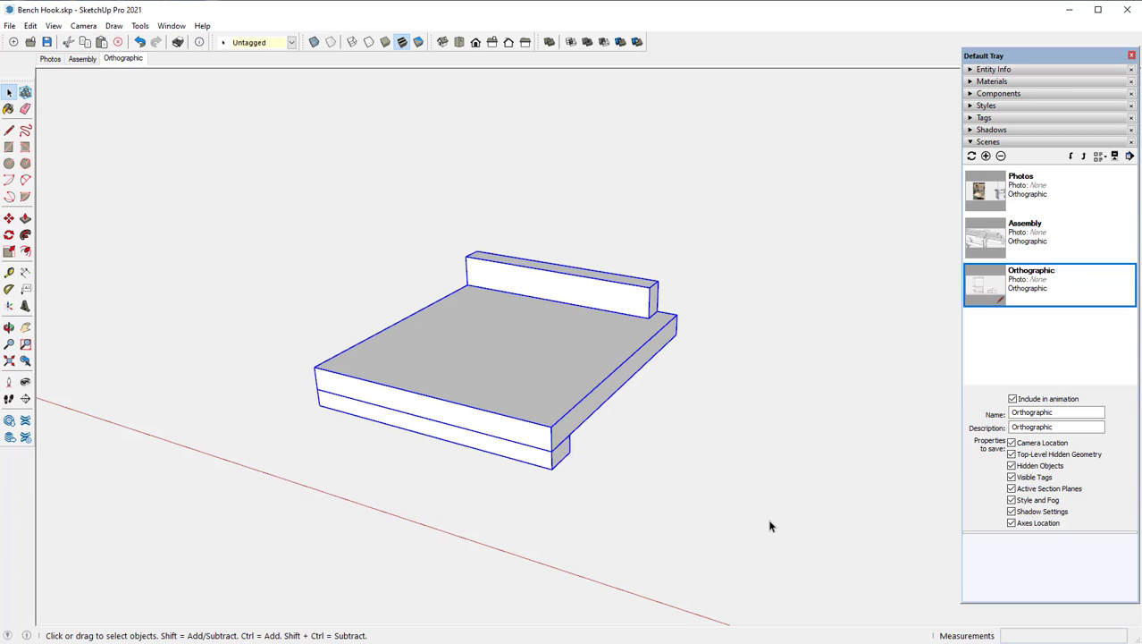
right_click(485, 342)
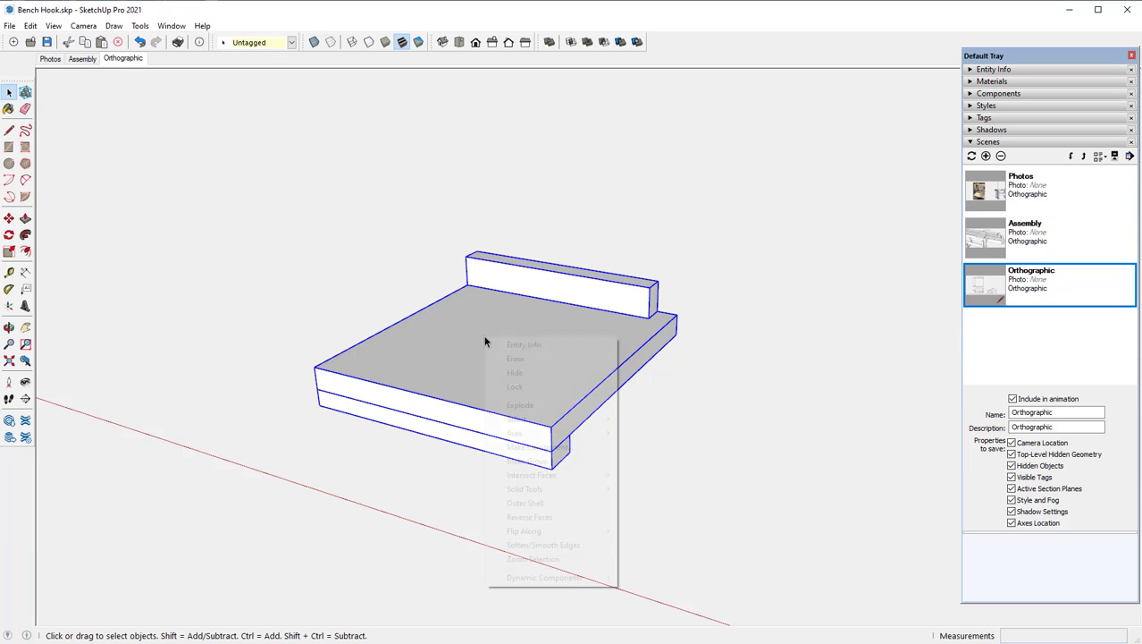
click(540, 447)
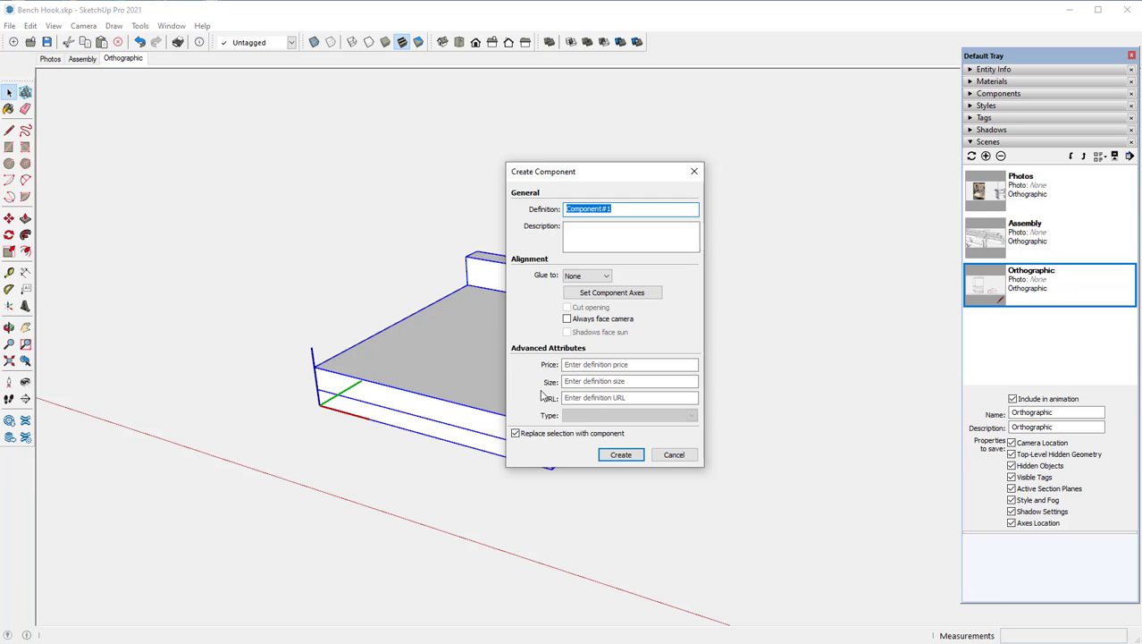
text(Assembly1)
key(Return)
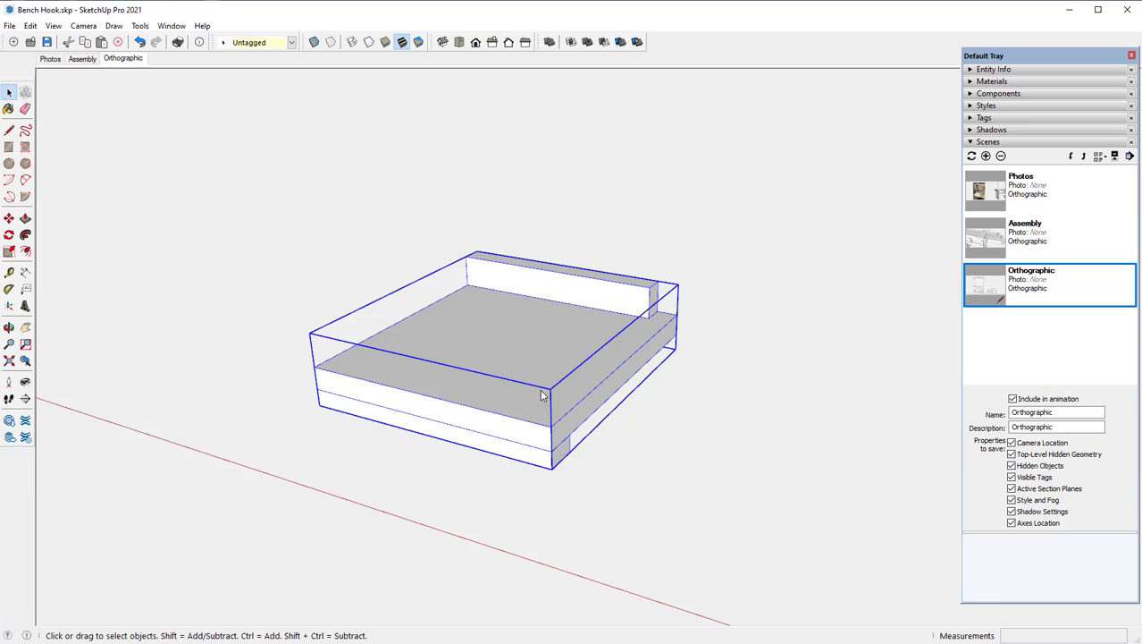
scroll(309, 351, down, 3)
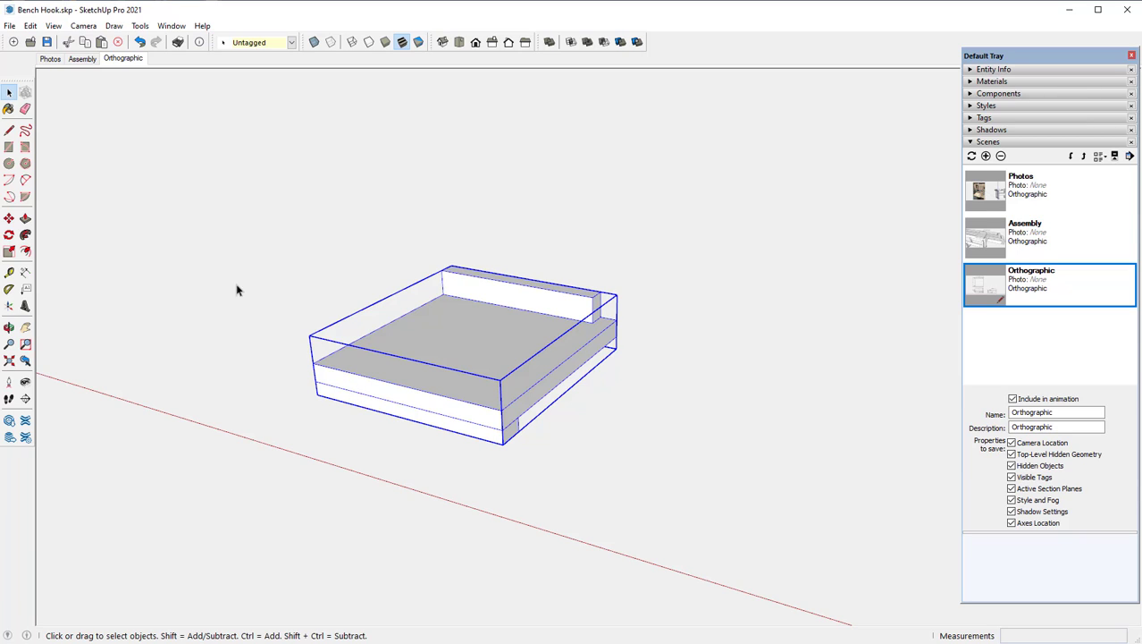
Step: Copy the bench hook component to the right along the red axis
click(199, 250)
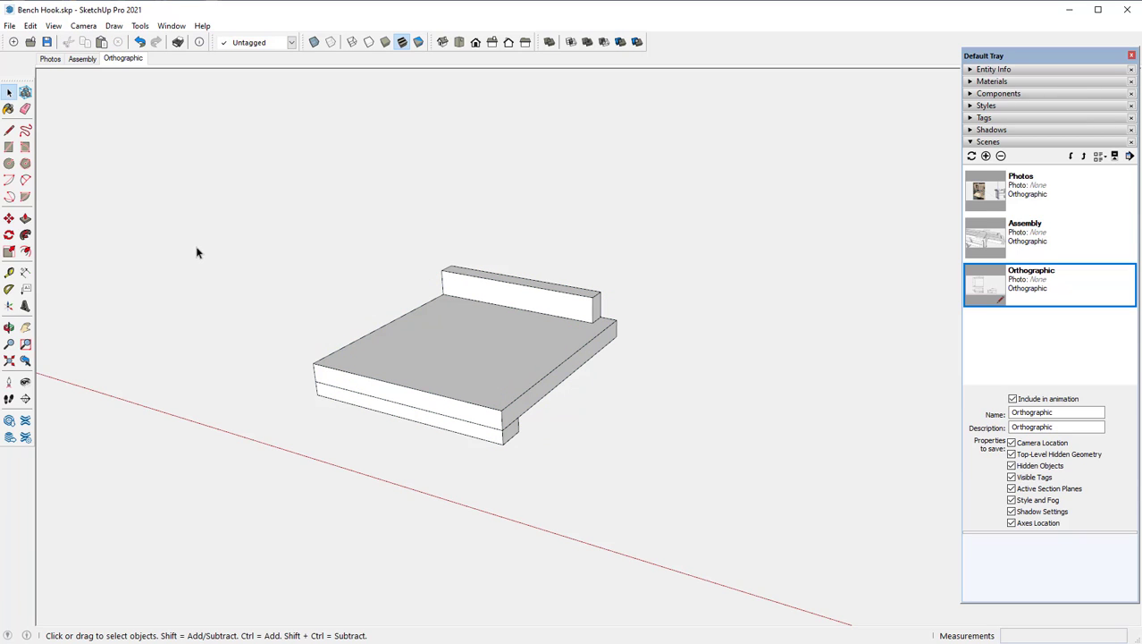
click(415, 325)
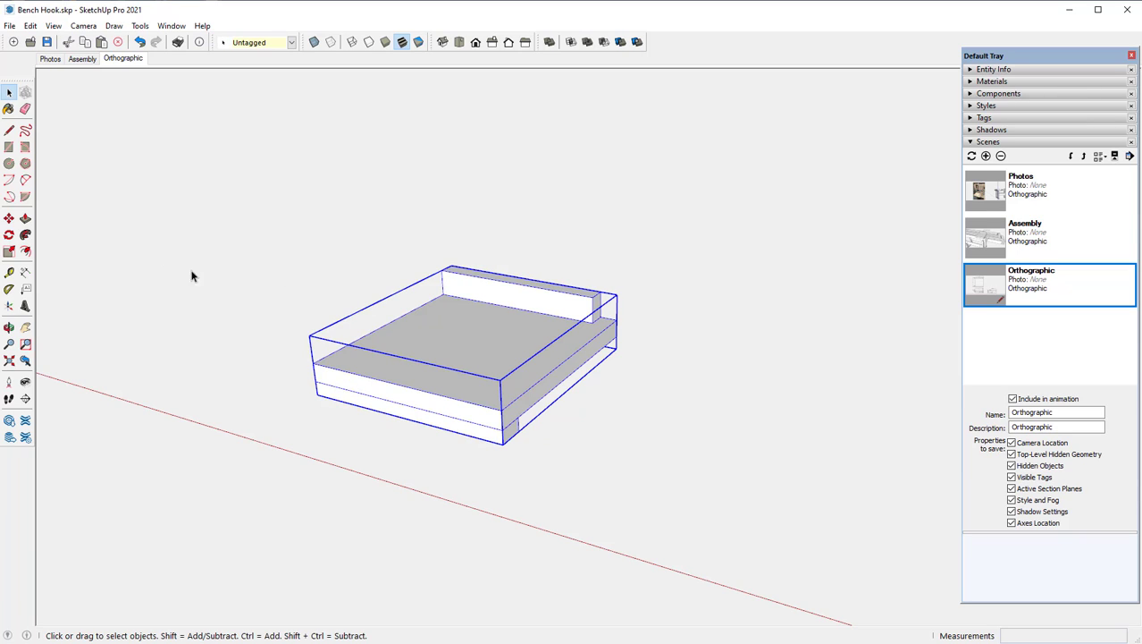
click(9, 218)
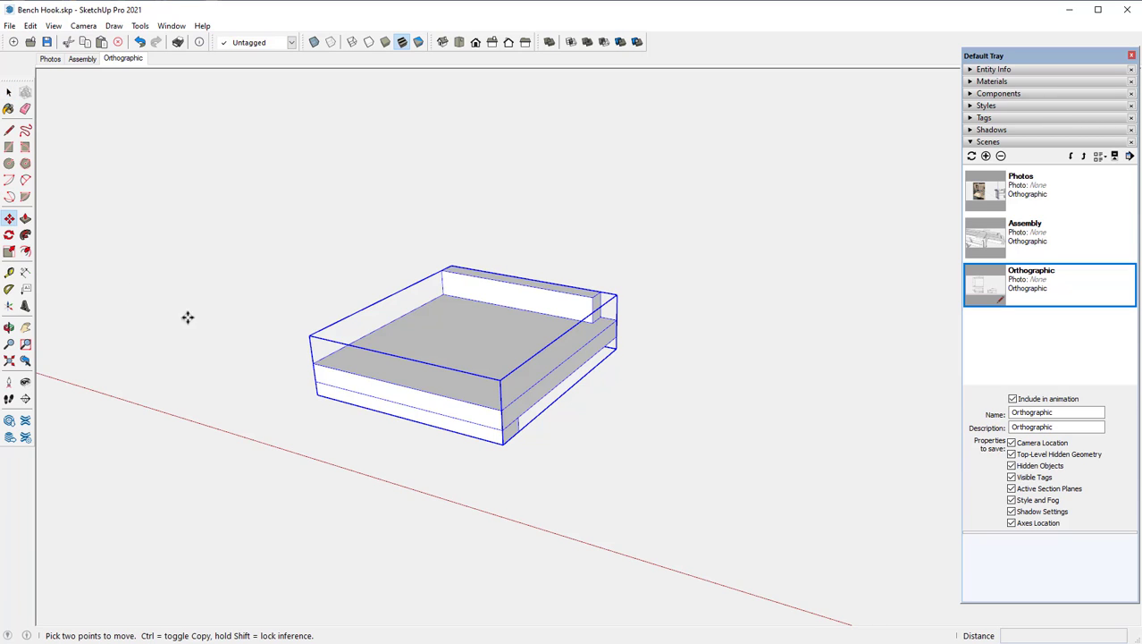
key(ctrl)
click(375, 368)
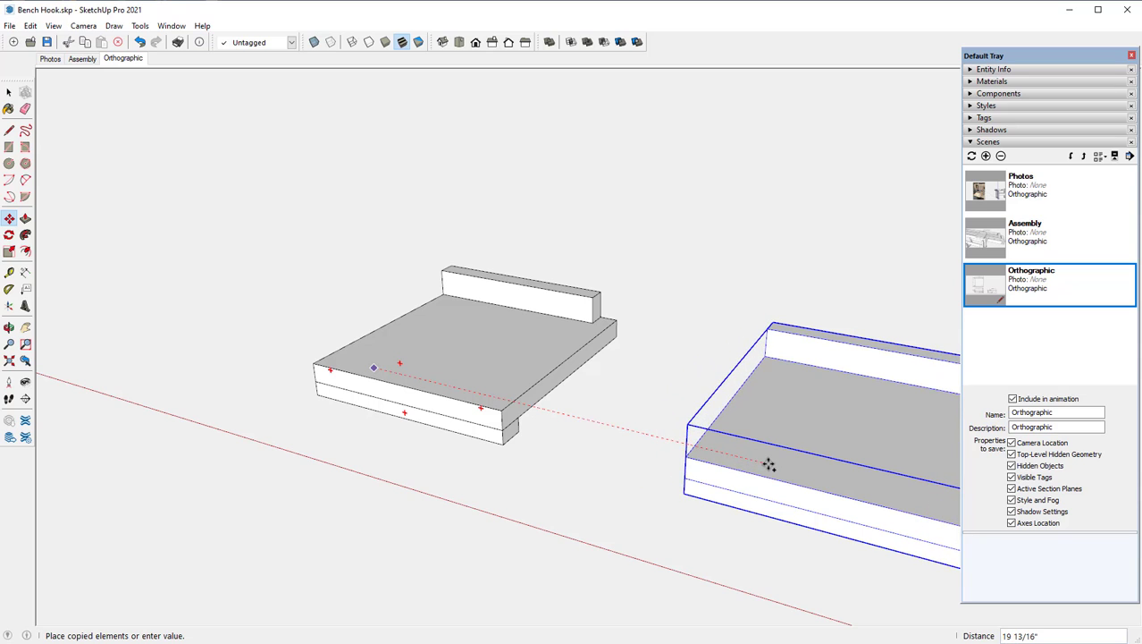
click(768, 464)
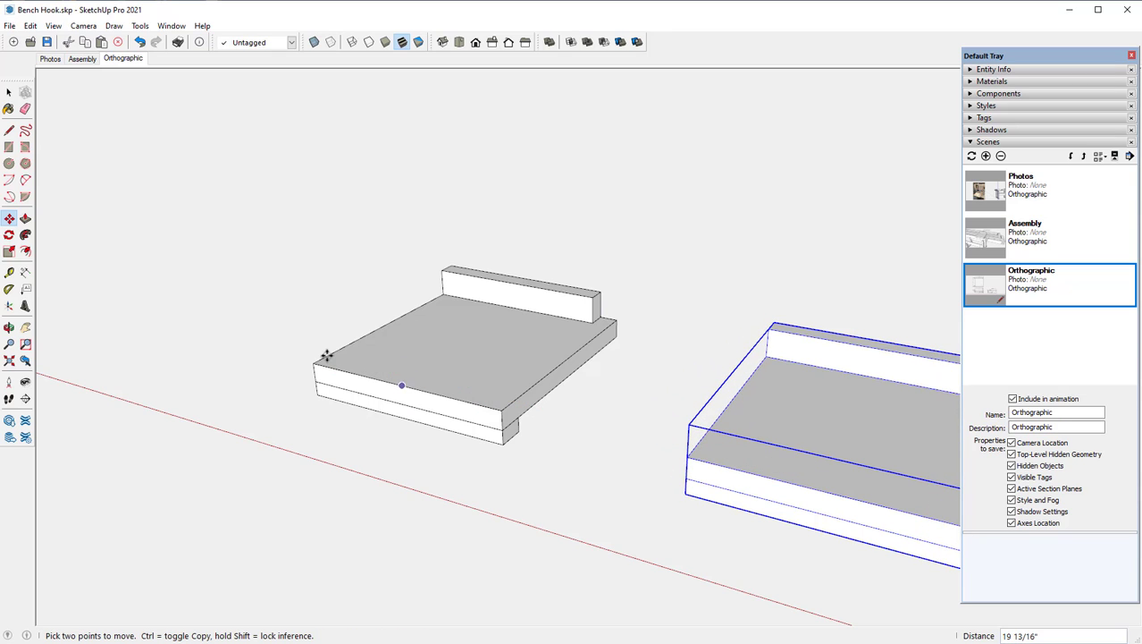
scroll(263, 333, down, 2)
scroll(263, 334, down, 2)
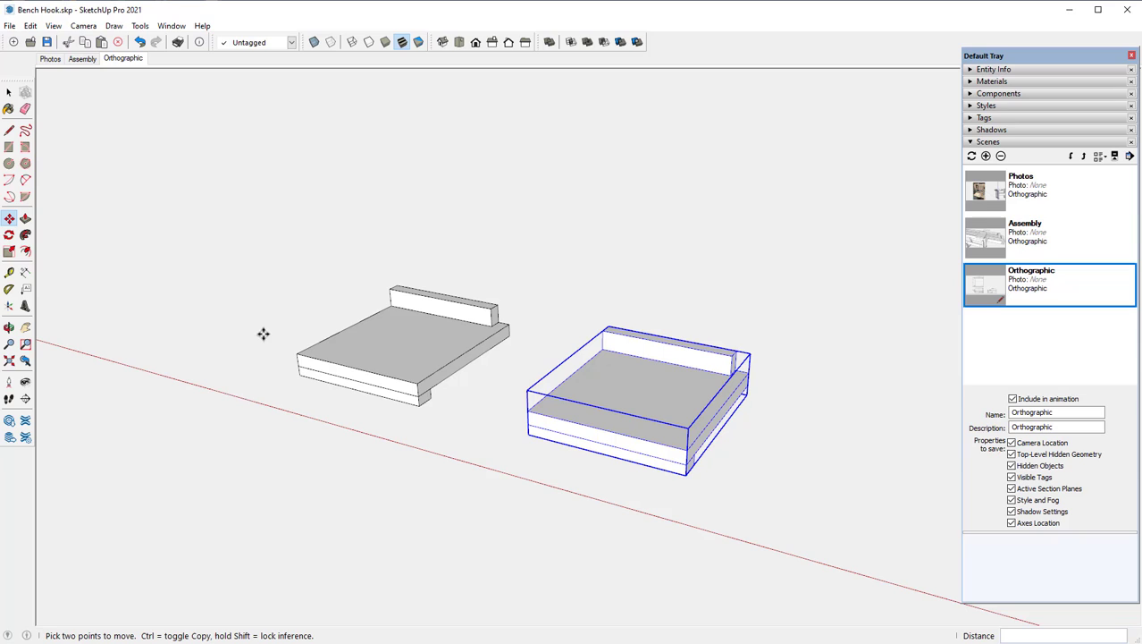
Step: Flip the copy upside down along its component blue axis
right_click(669, 424)
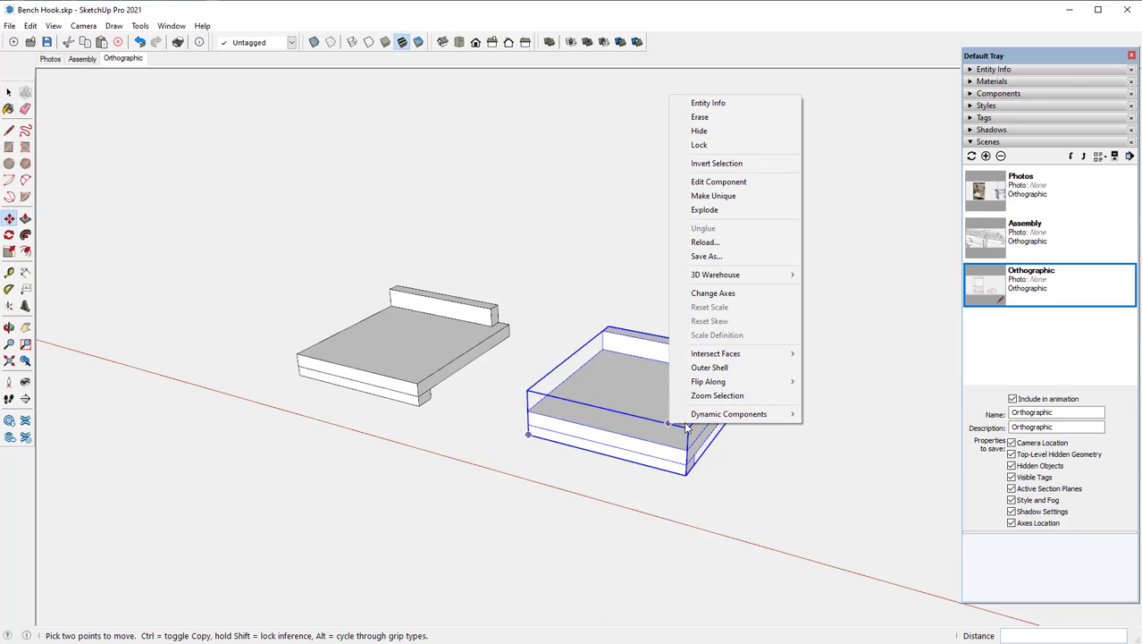
mouse_move(759, 383)
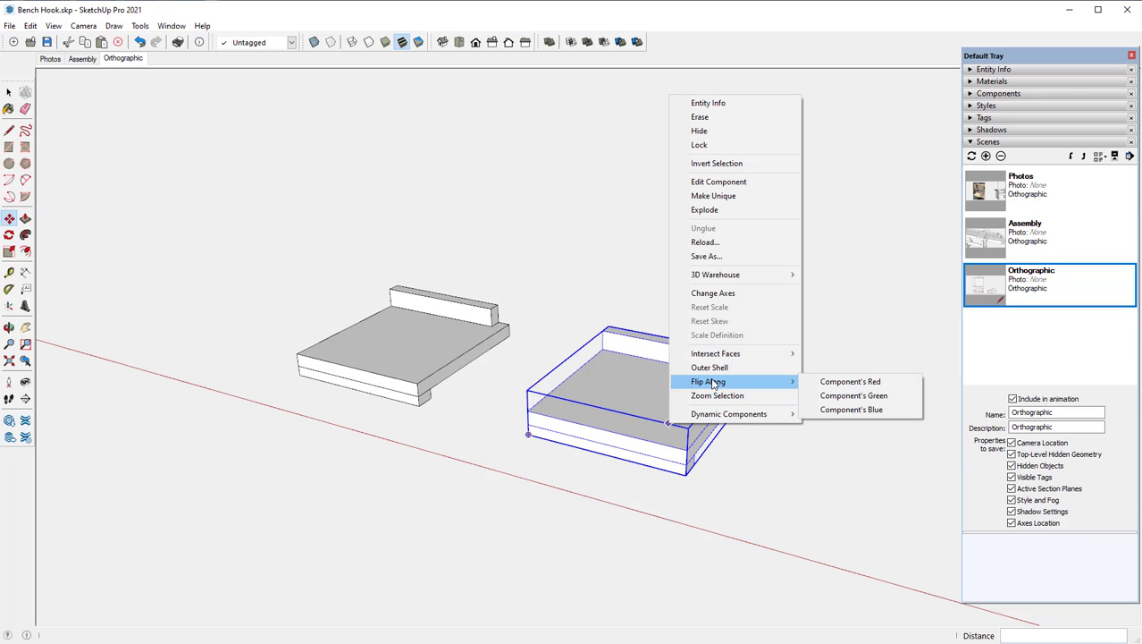
click(866, 413)
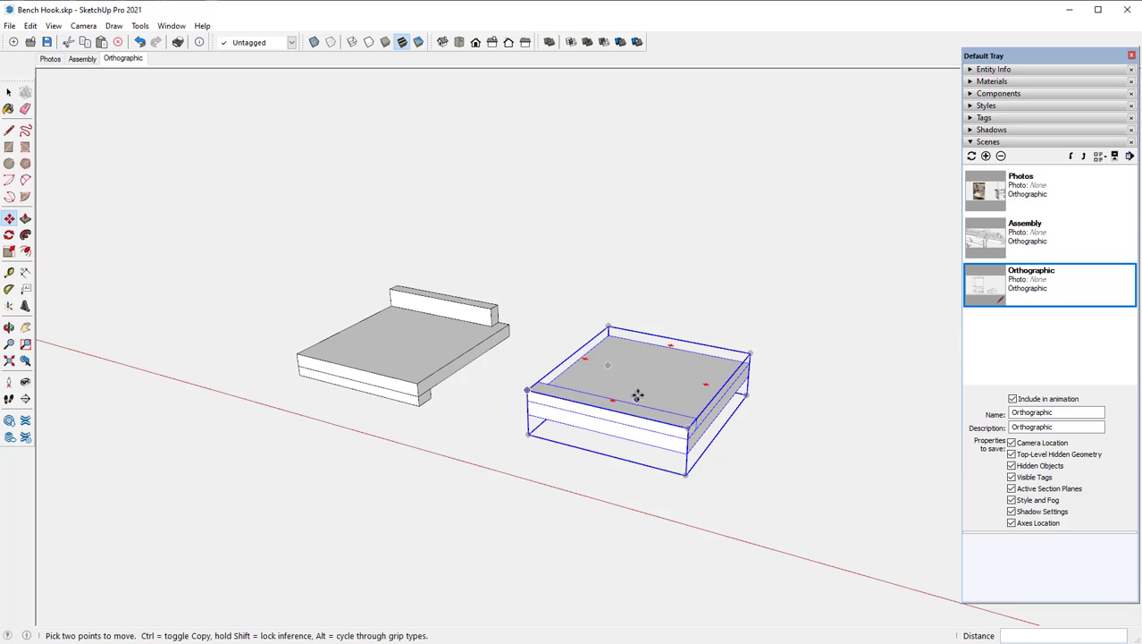
scroll(702, 360, up, 1)
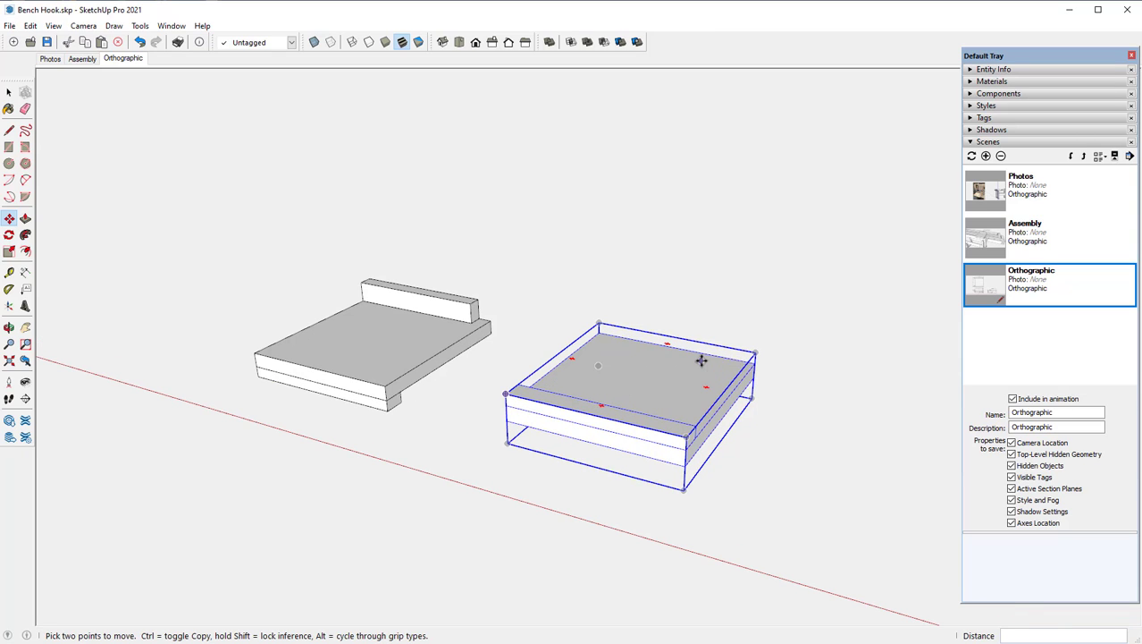
scroll(698, 377, up, 1)
scroll(698, 378, up, 1)
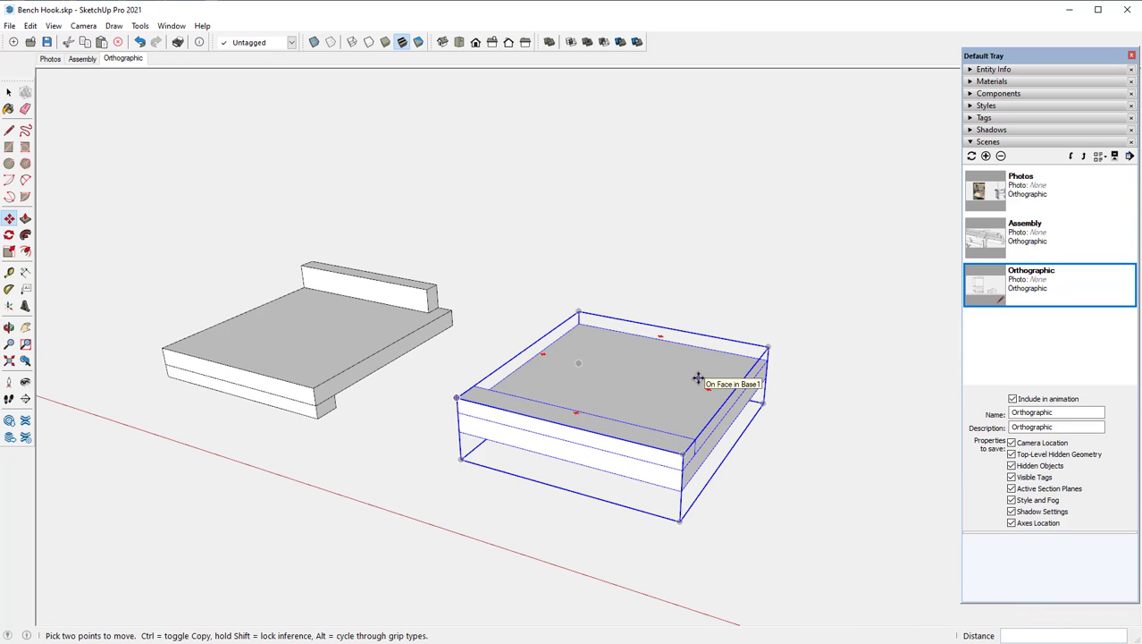
scroll(698, 377, up, 1)
scroll(574, 428, up, 1)
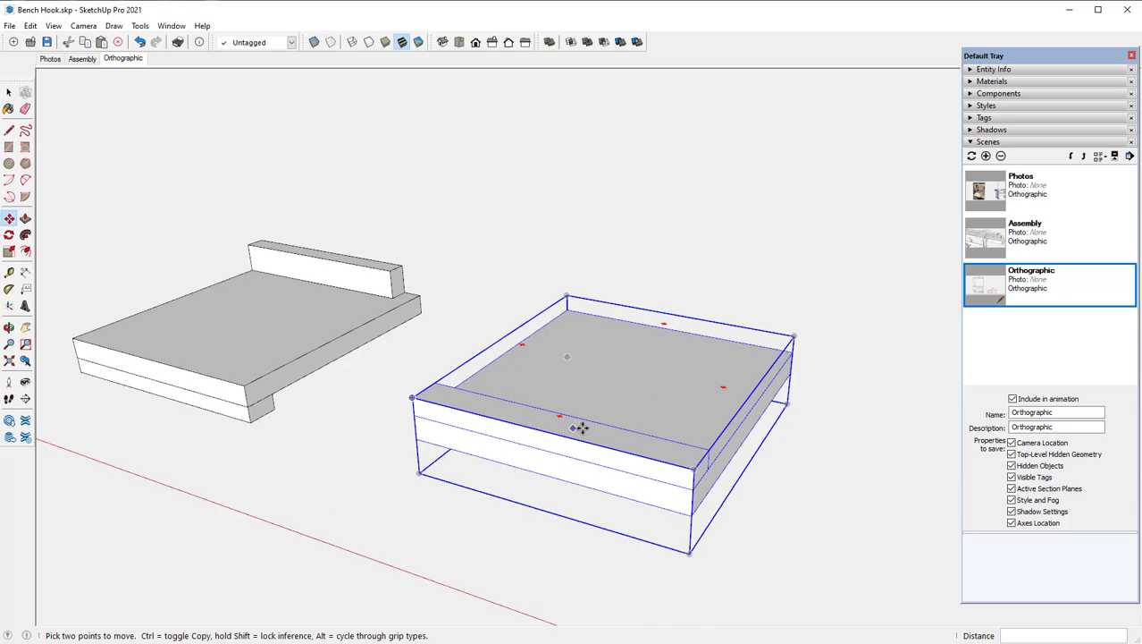
scroll(592, 429, up, 2)
middle_drag(576, 437, 589, 453)
key(m)
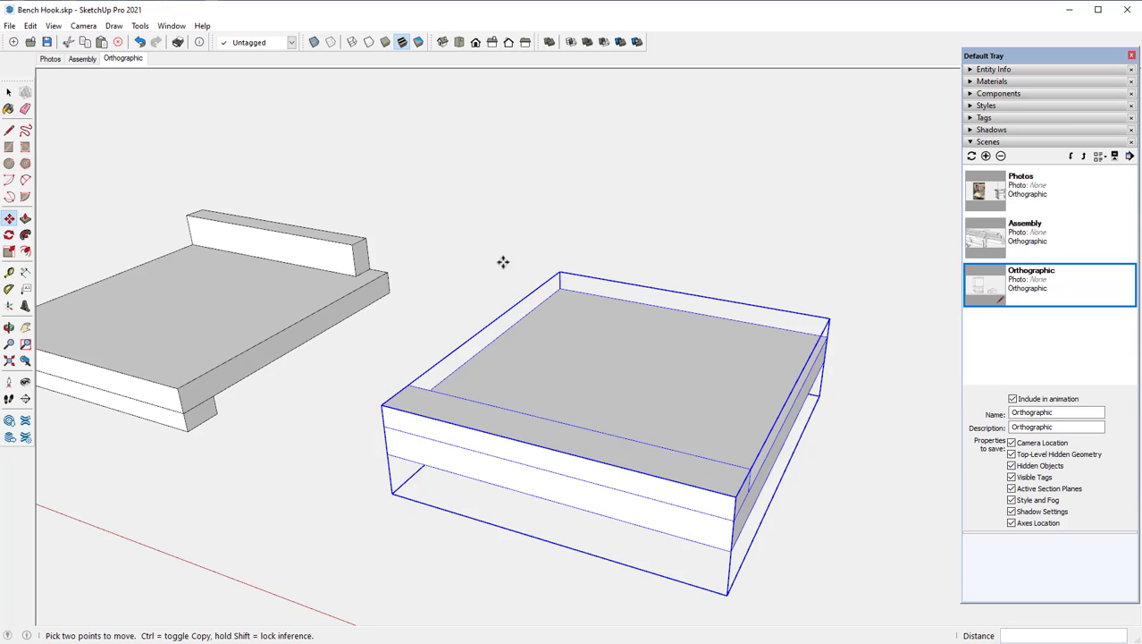
Step: Place guide lines 7/8" and 1 1/16" in from the flipped copy's edges
right_click(619, 310)
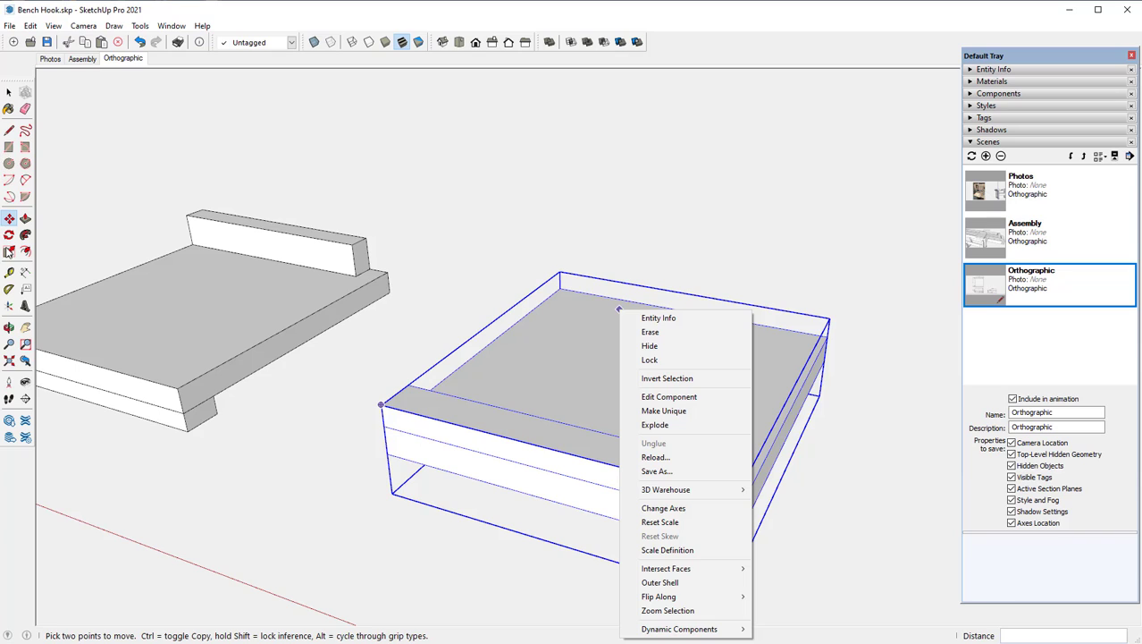
key(Escape)
key(t)
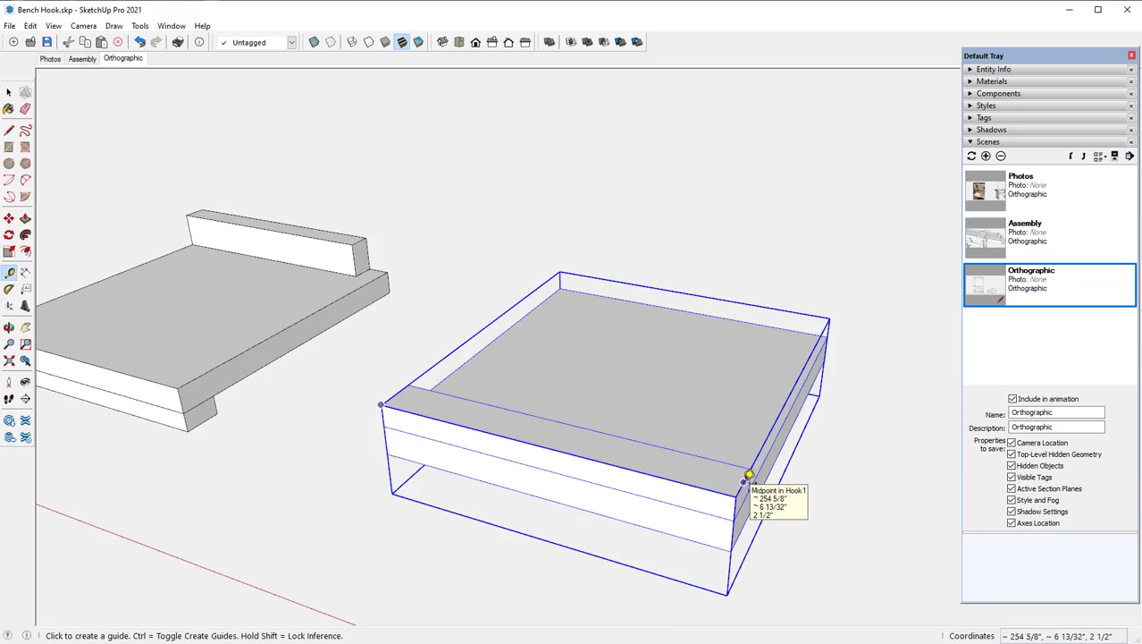
click(746, 479)
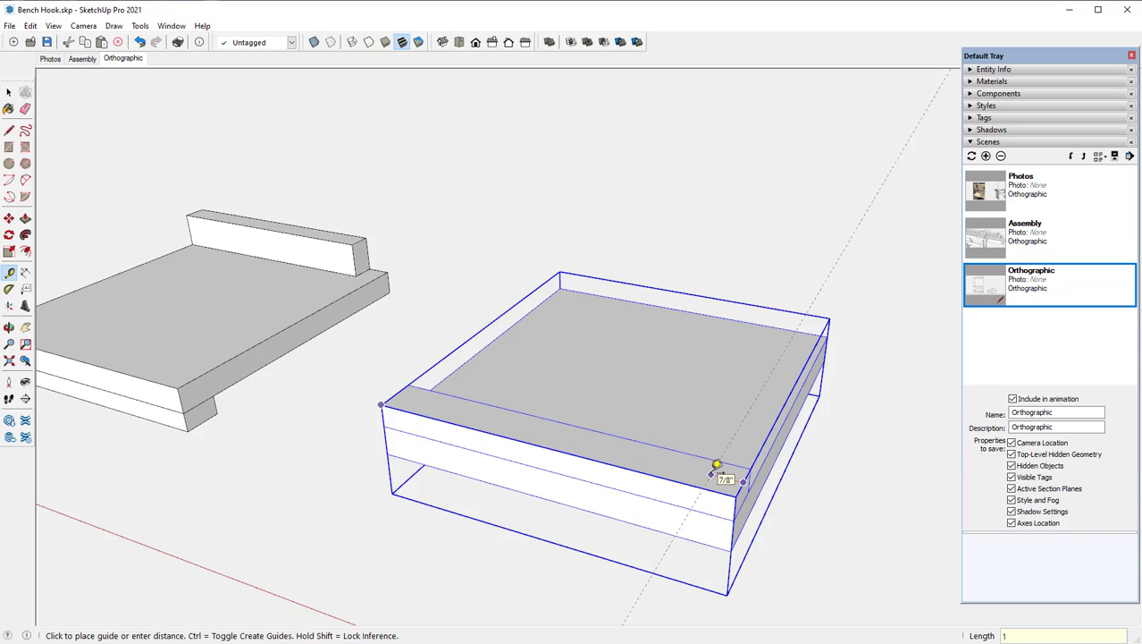
click(716, 464)
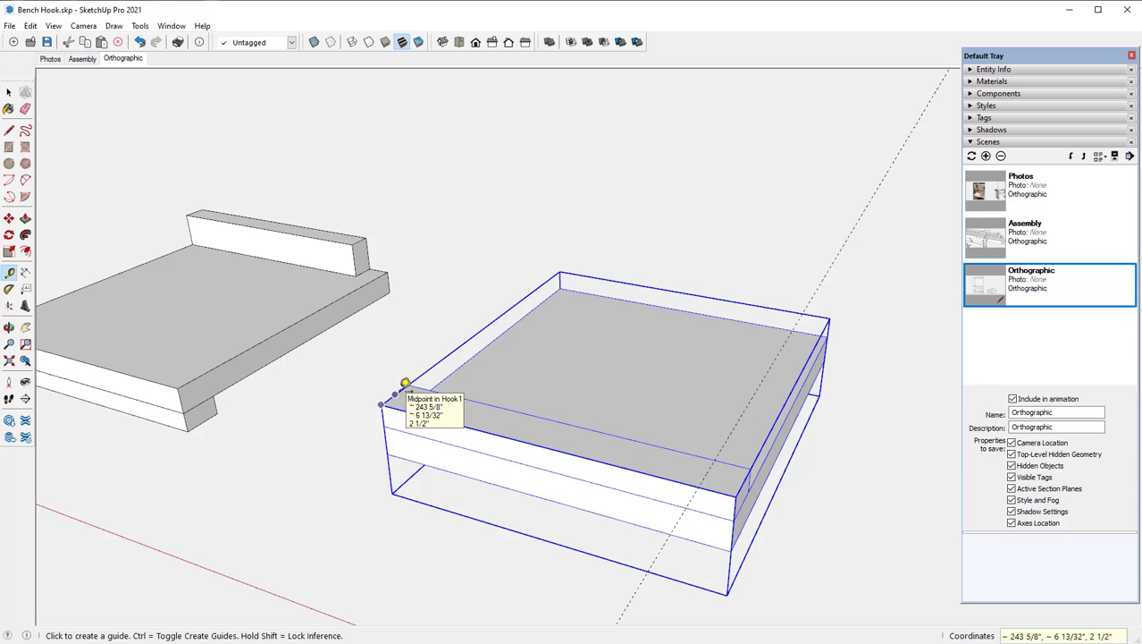
click(396, 394)
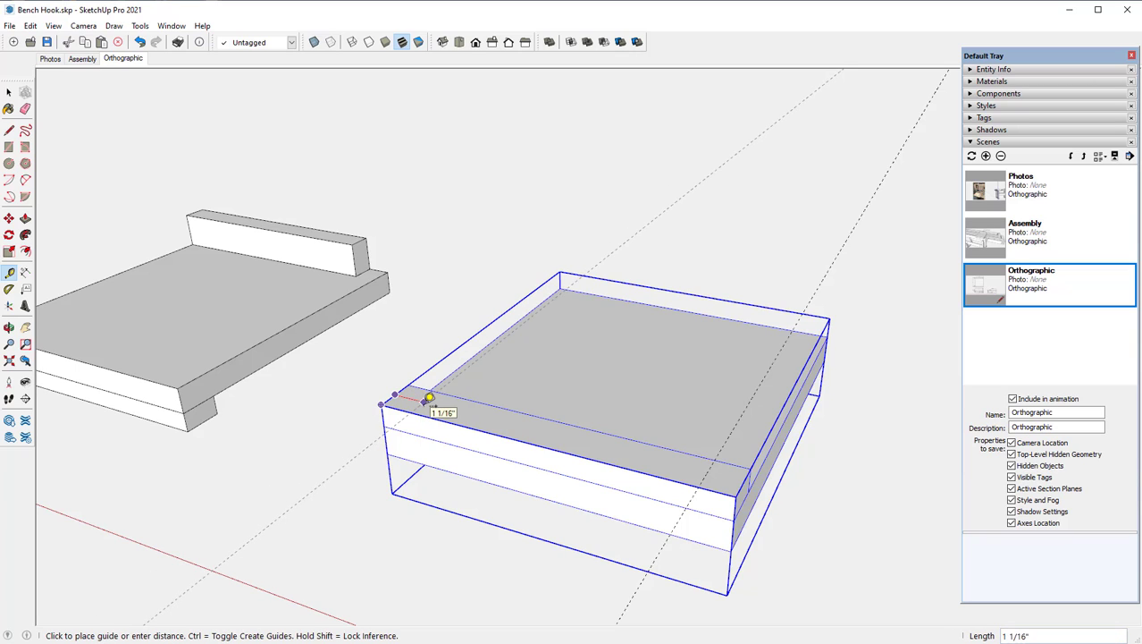
click(429, 397)
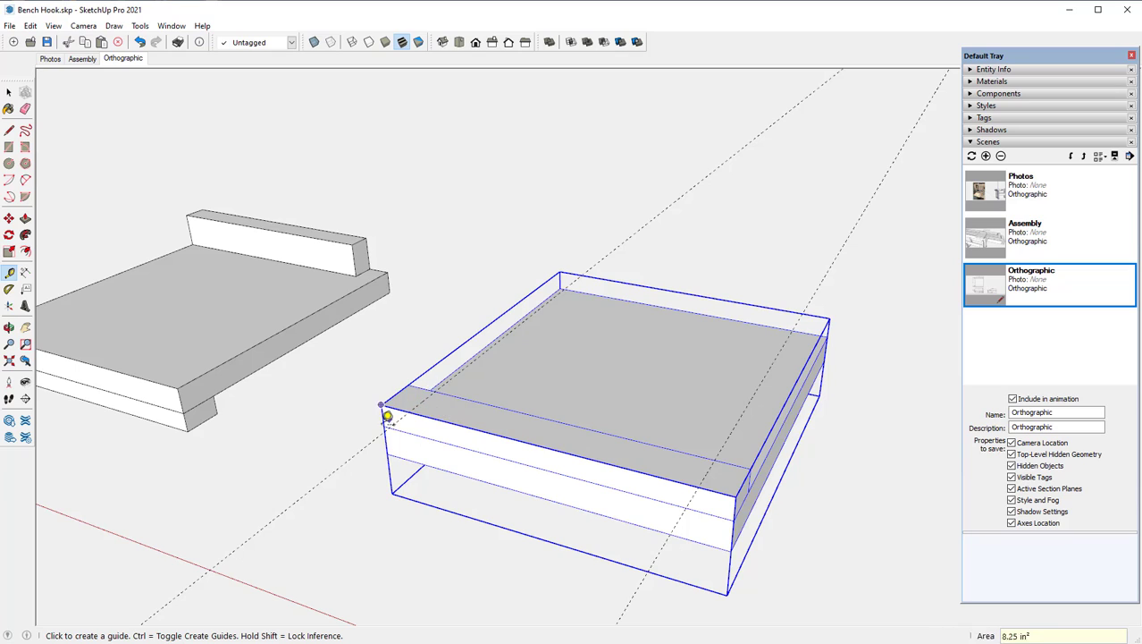
Step: Add a guide line 11/16" in from the board's front edge
click(360, 449)
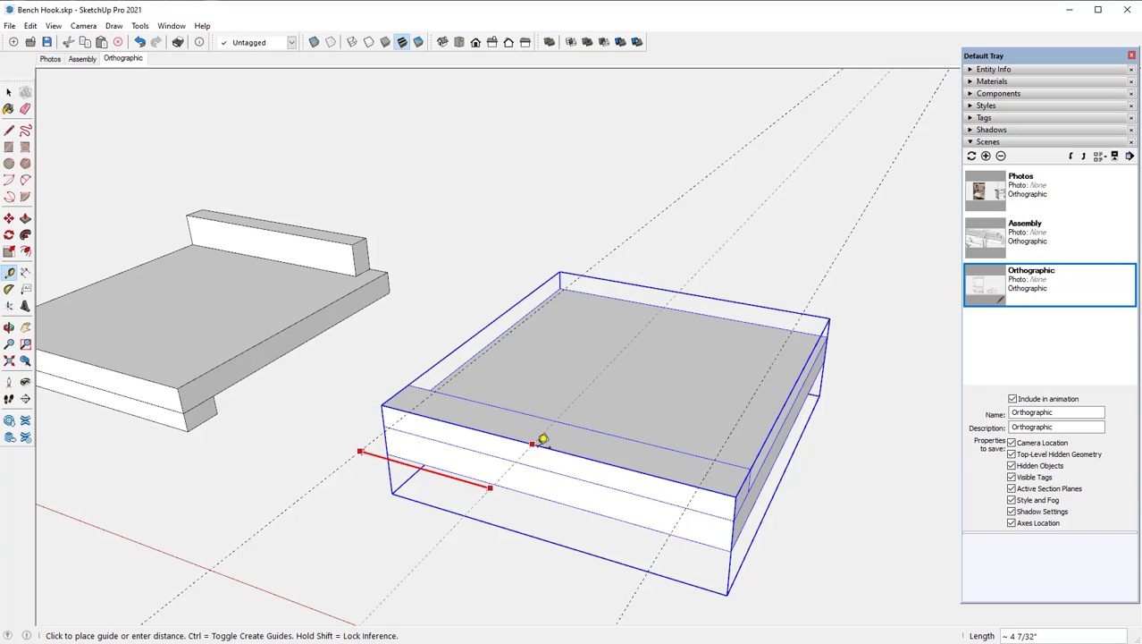
key(Escape)
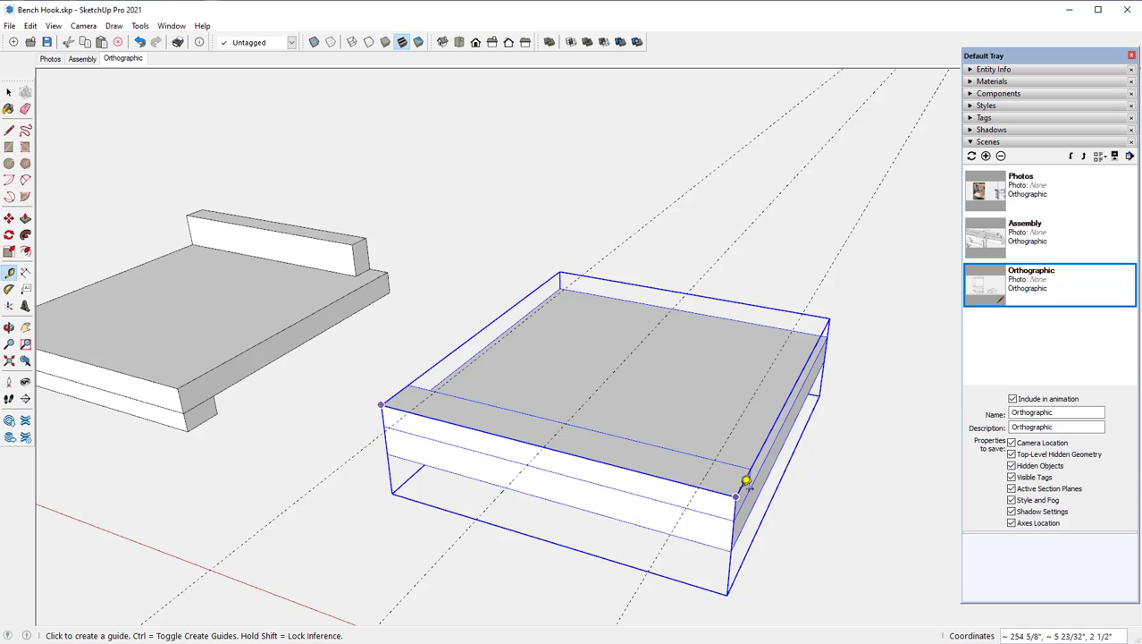
scroll(752, 470, up, 1)
scroll(752, 471, up, 1)
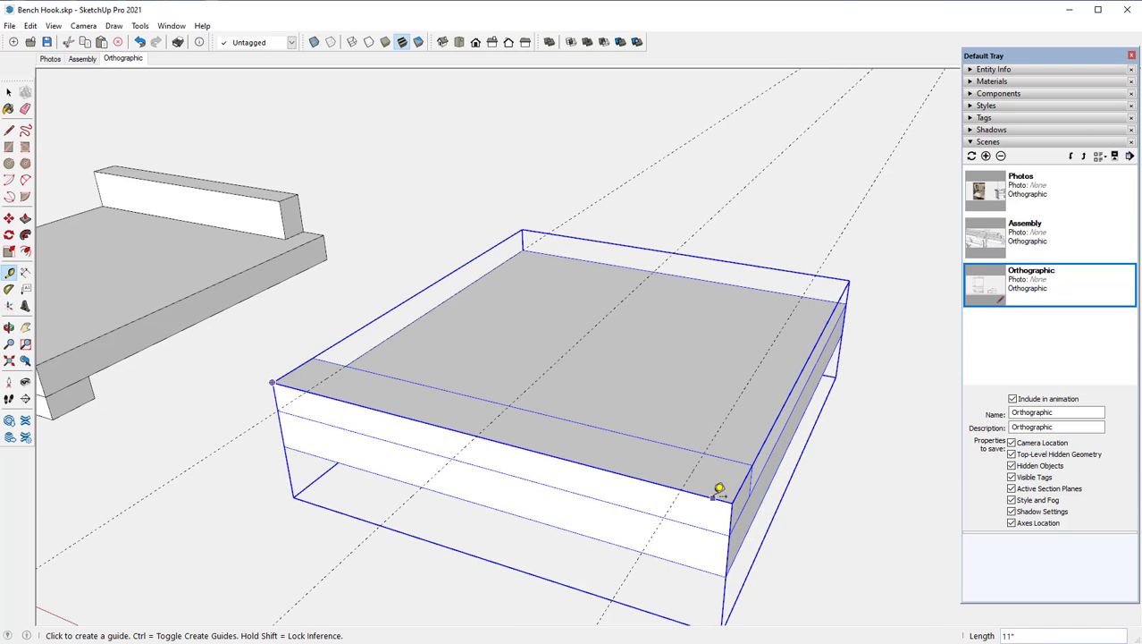
click(743, 486)
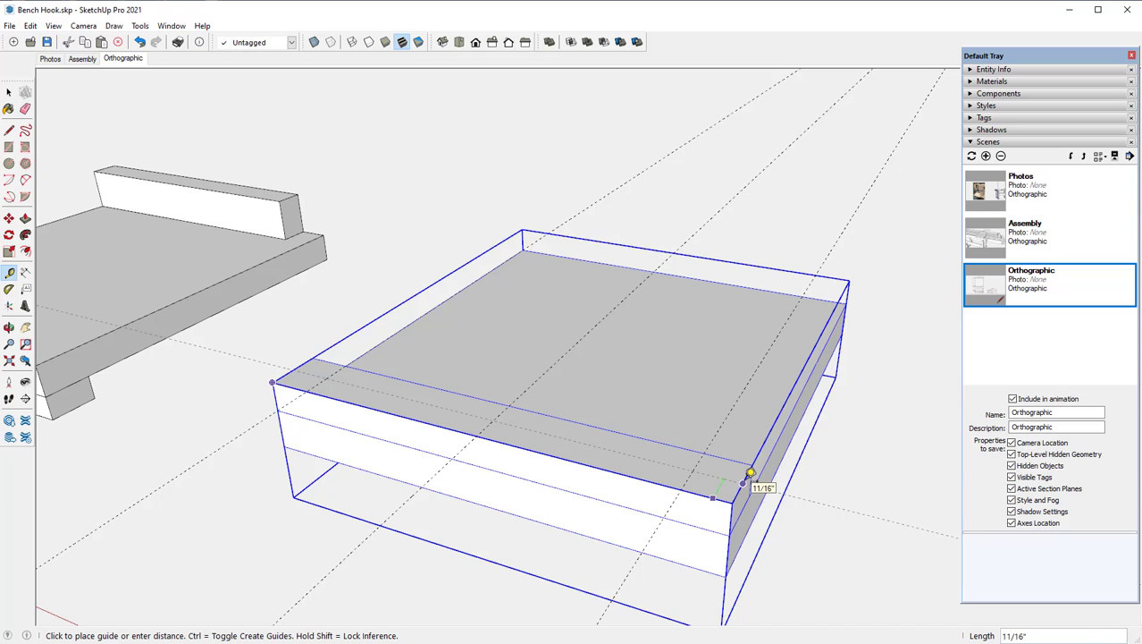
click(750, 472)
middle_drag(599, 451, 594, 495)
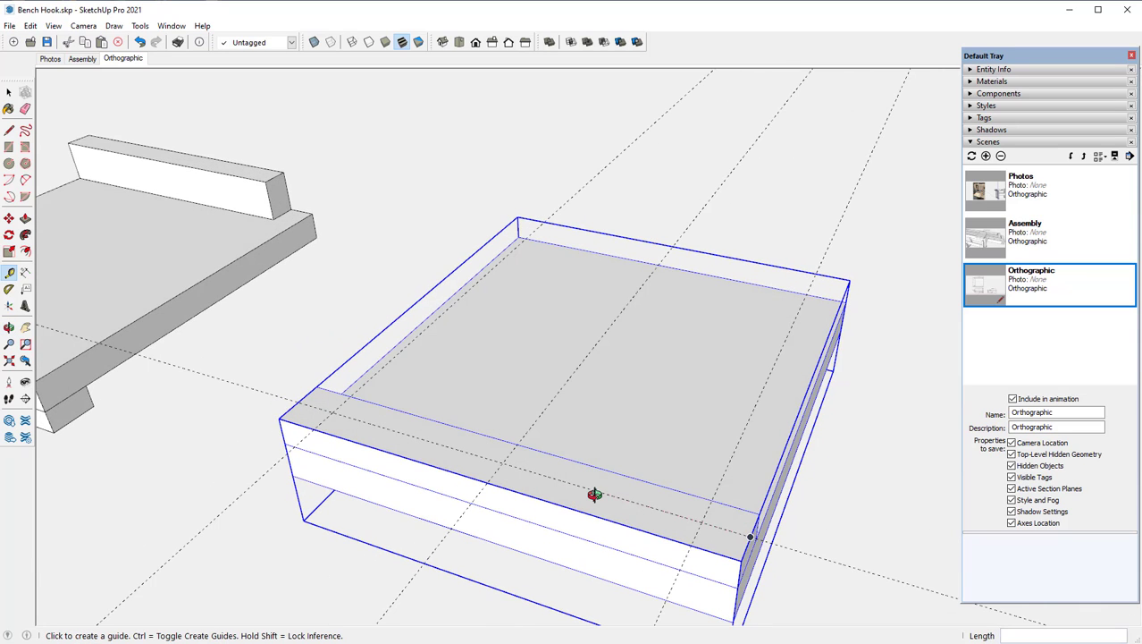
click(308, 393)
Step: With the Circle tool active, open the box component and then its inner board for editing
click(8, 165)
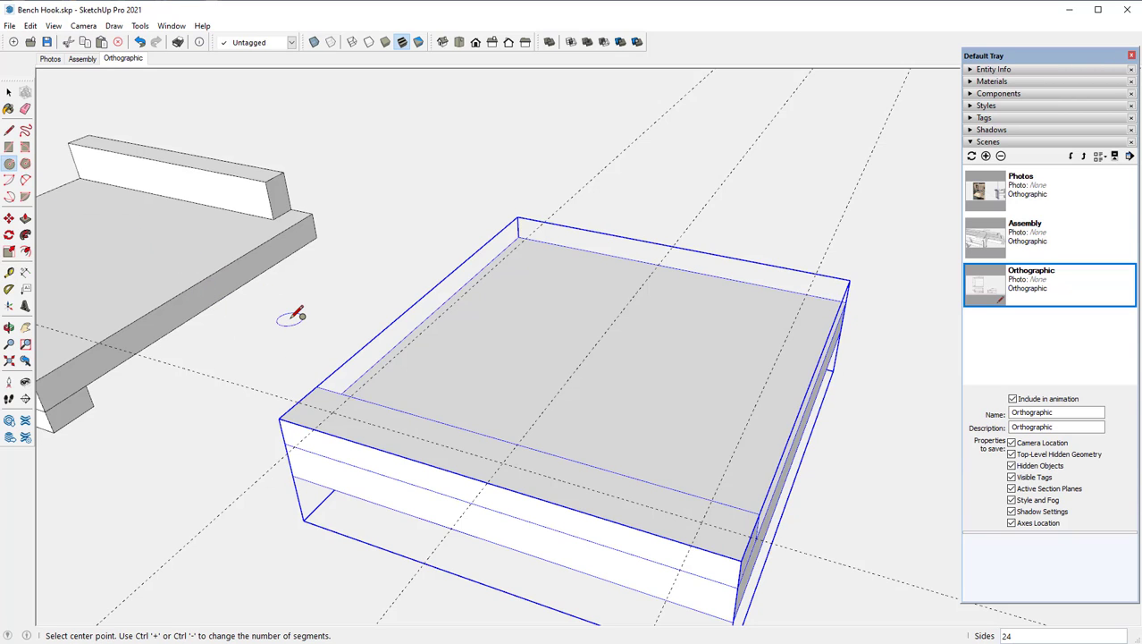
right_click(361, 428)
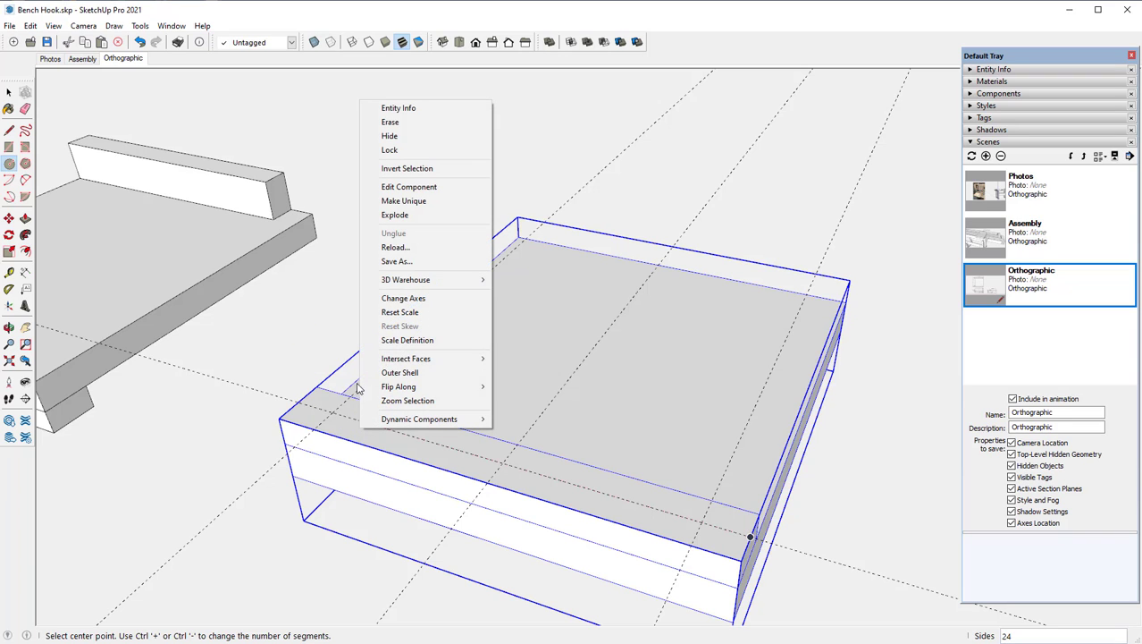
click(405, 186)
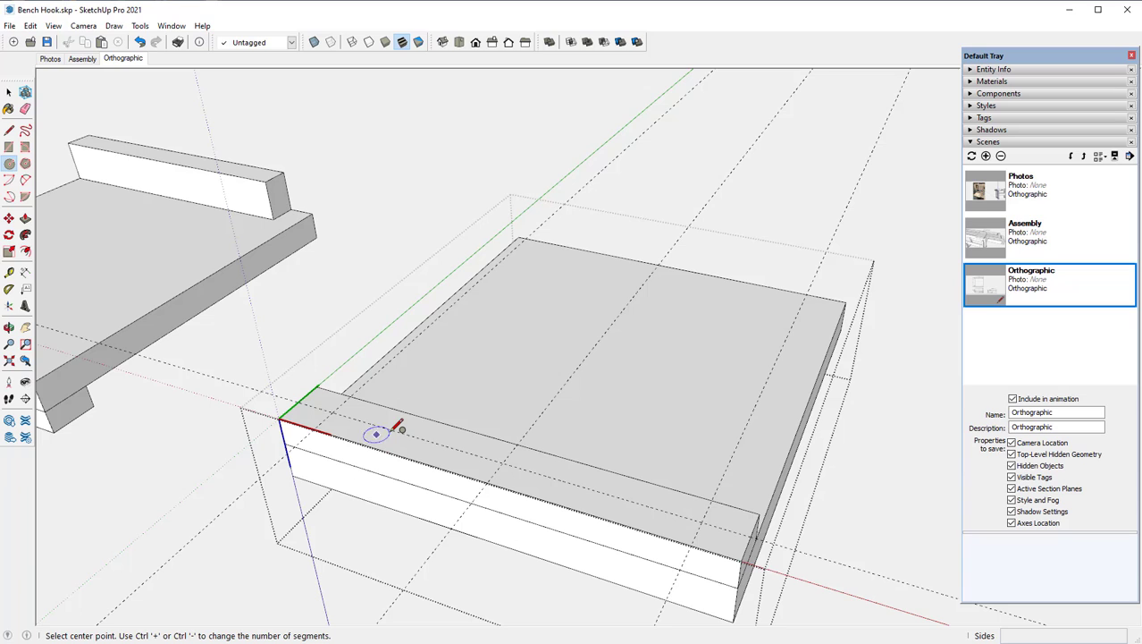
right_click(390, 431)
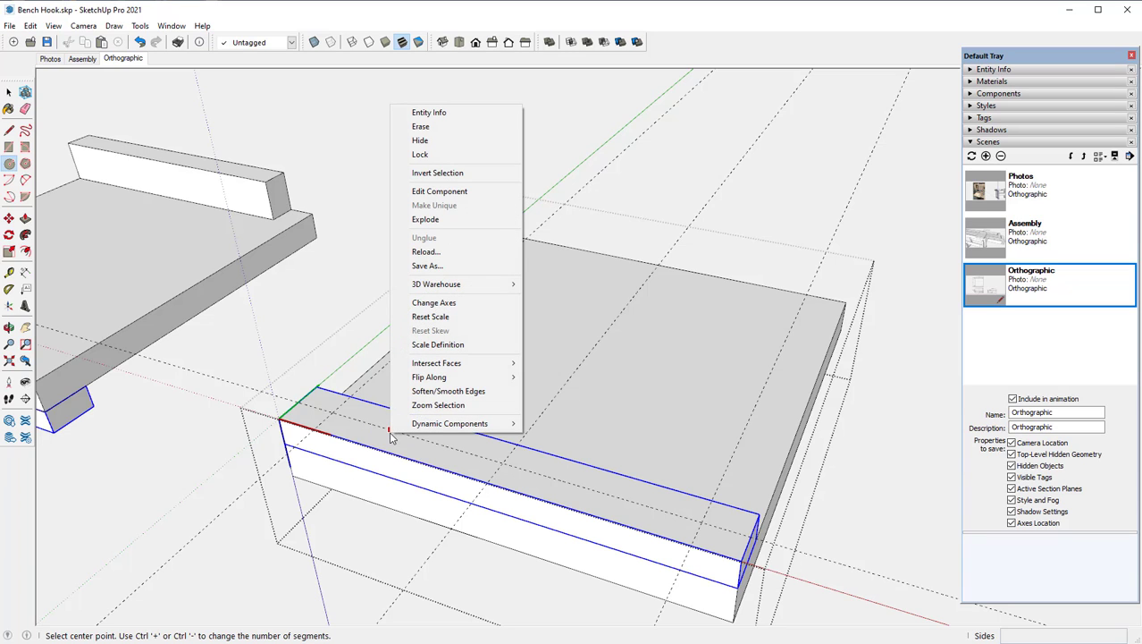
click(430, 192)
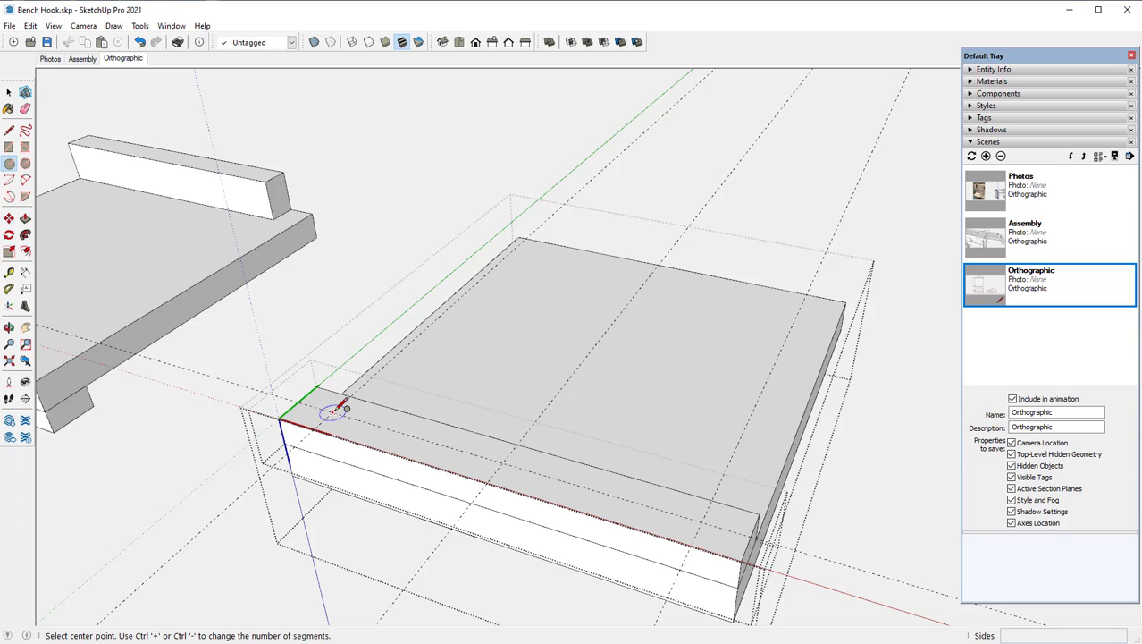
Step: Draw left, middle and right 3/32" radius circles at the guide crossings
scroll(334, 411, up, 1)
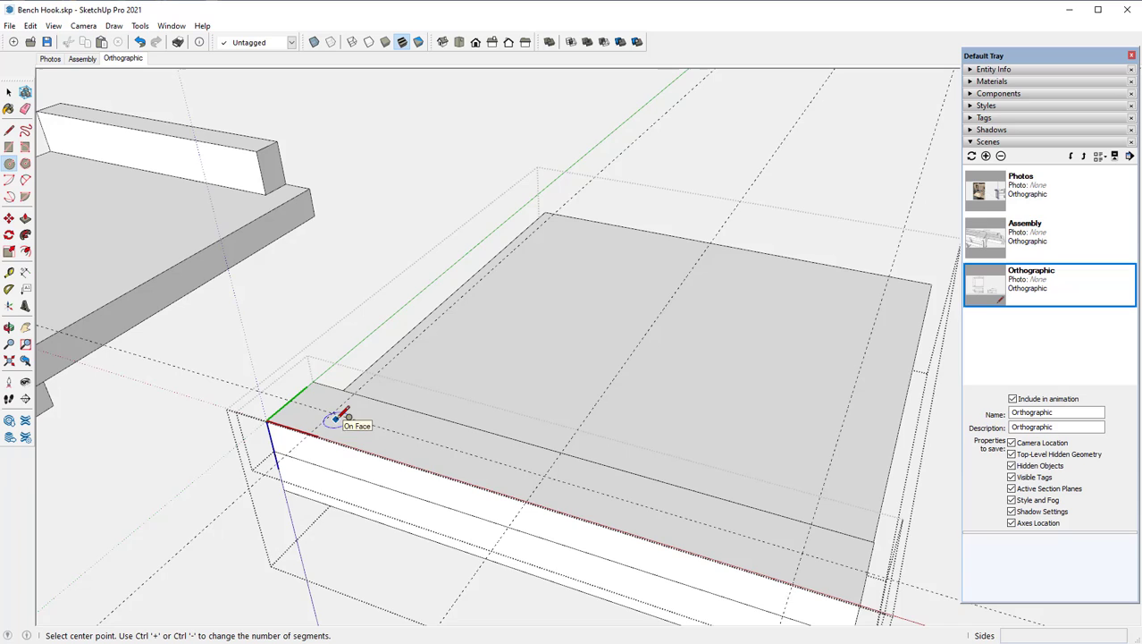
scroll(338, 412, up, 1)
scroll(338, 412, up, 1)
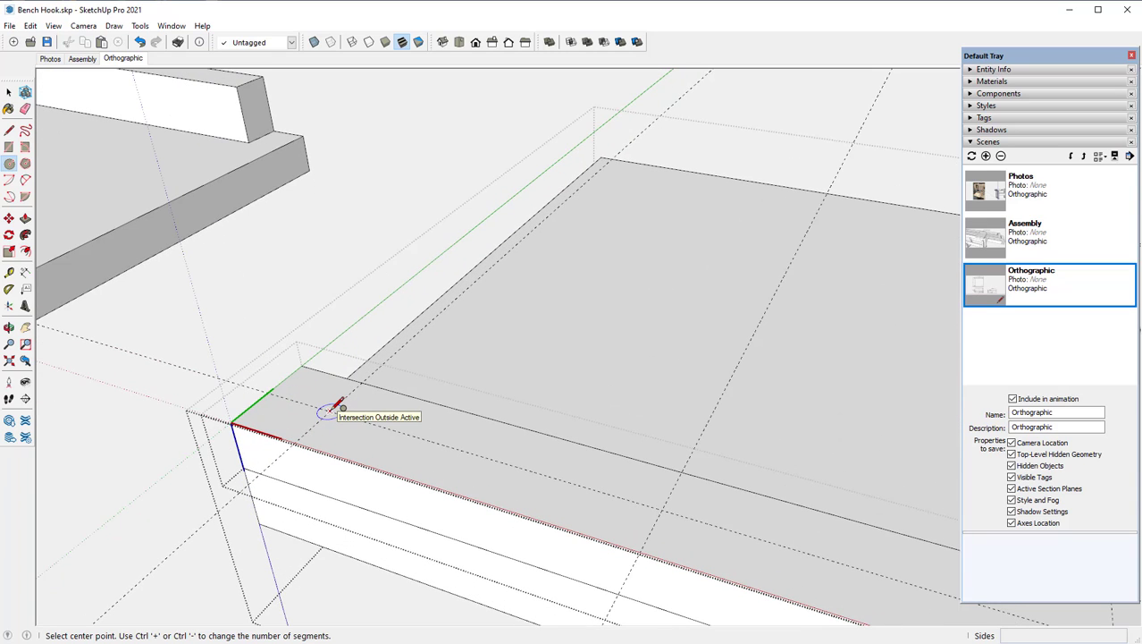
click(334, 409)
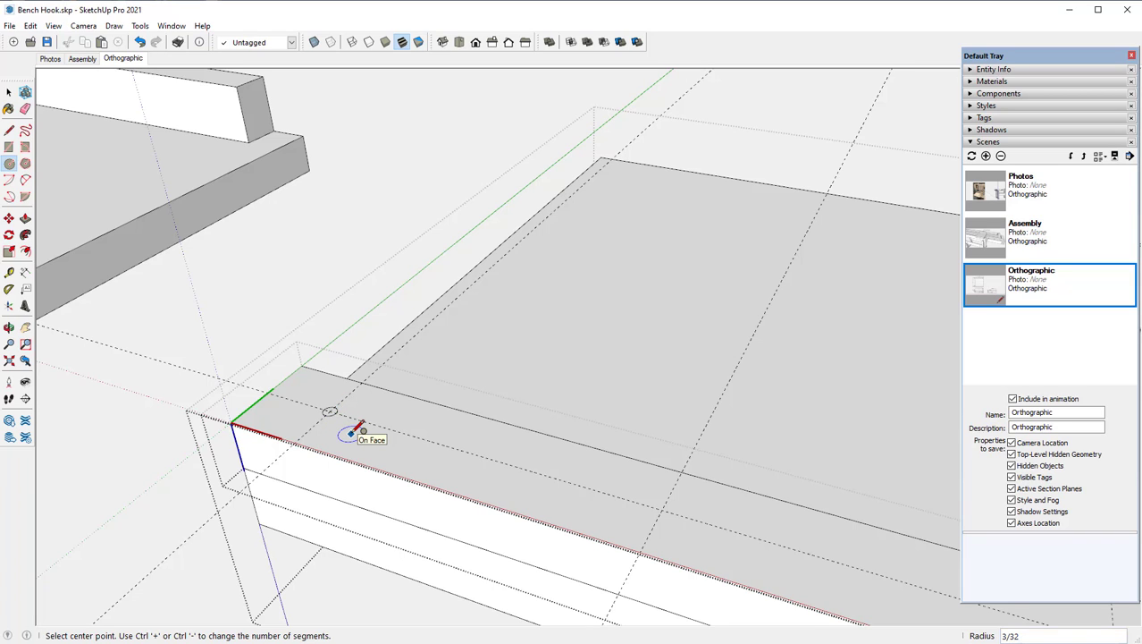
click(661, 509)
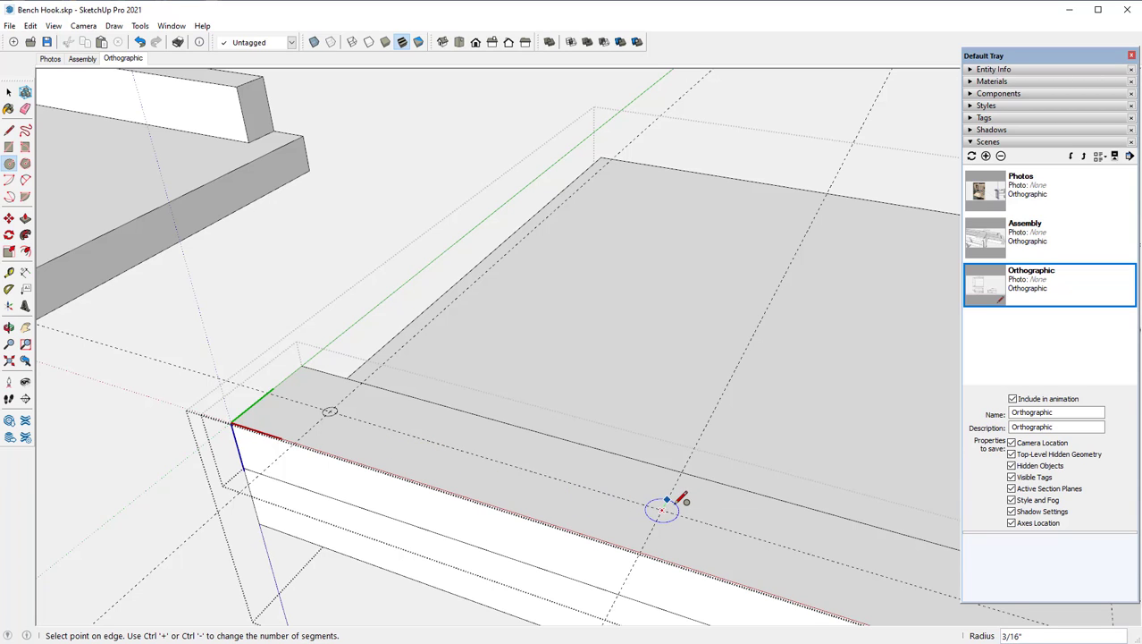
click(668, 510)
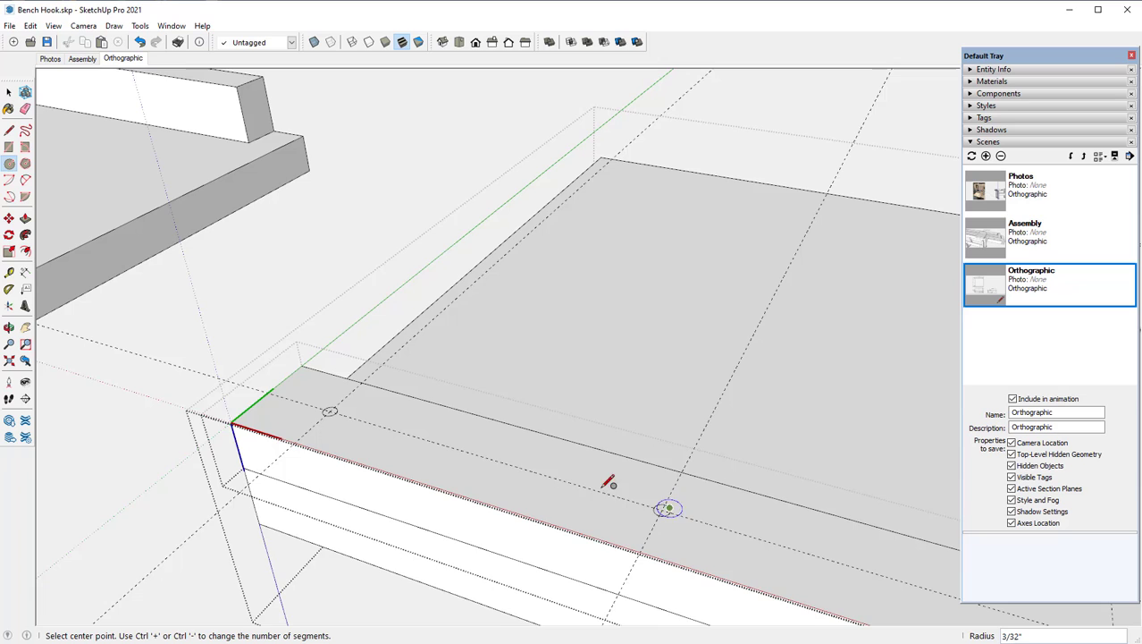
scroll(352, 427, down, 4)
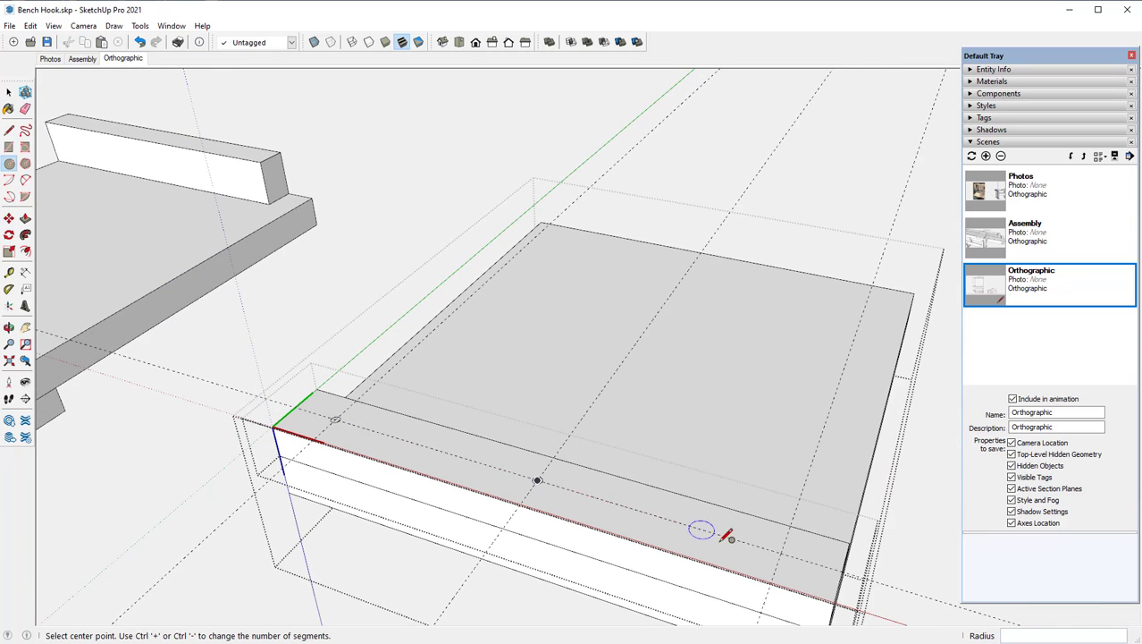
click(783, 550)
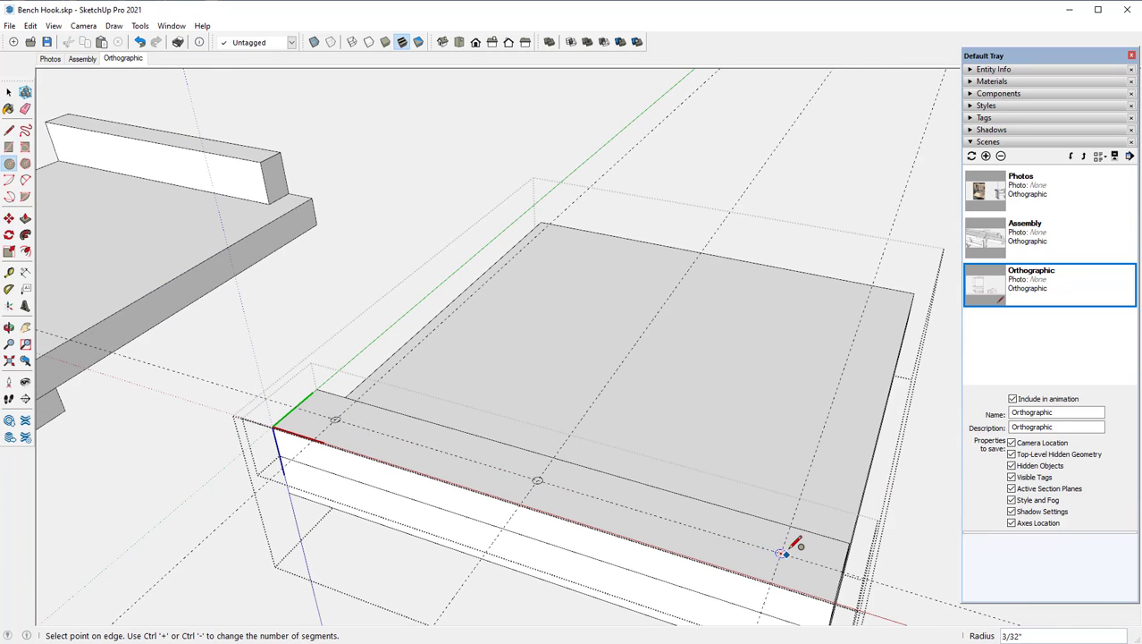
click(782, 552)
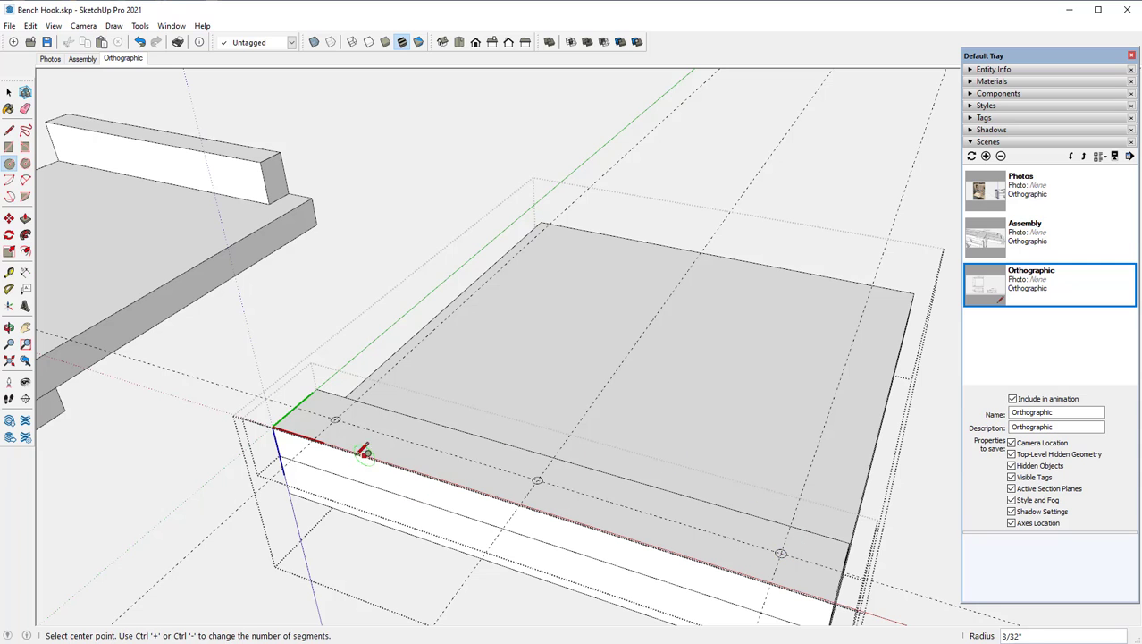
scroll(322, 409, up, 3)
Step: Push the left screw-hole circle 3/4" down into the board
scroll(322, 411, up, 2)
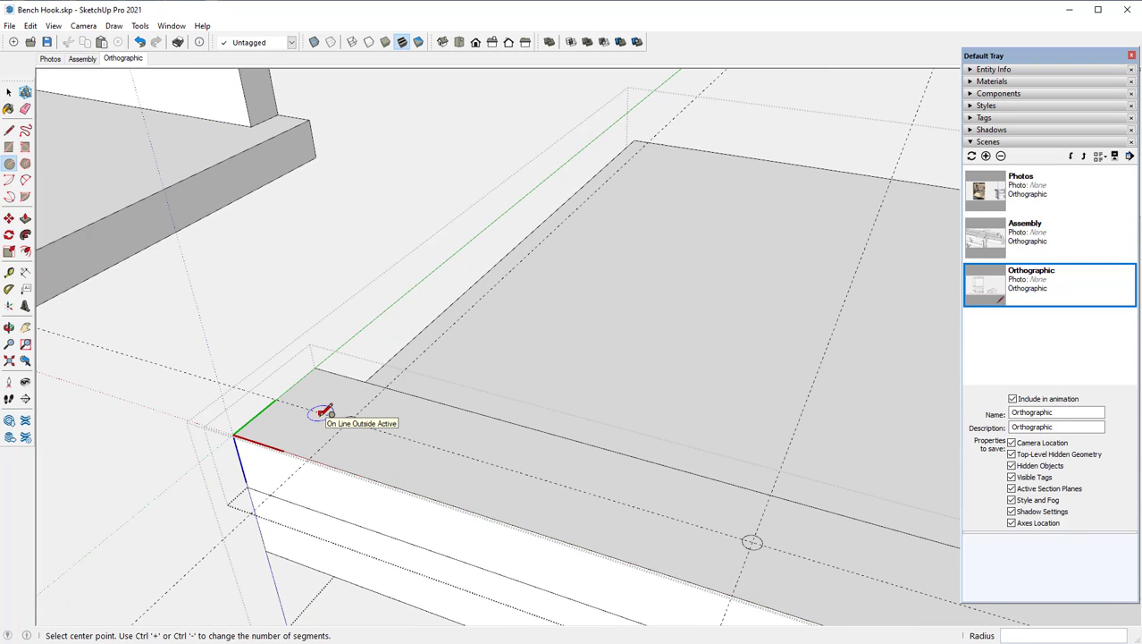
scroll(322, 411, up, 1)
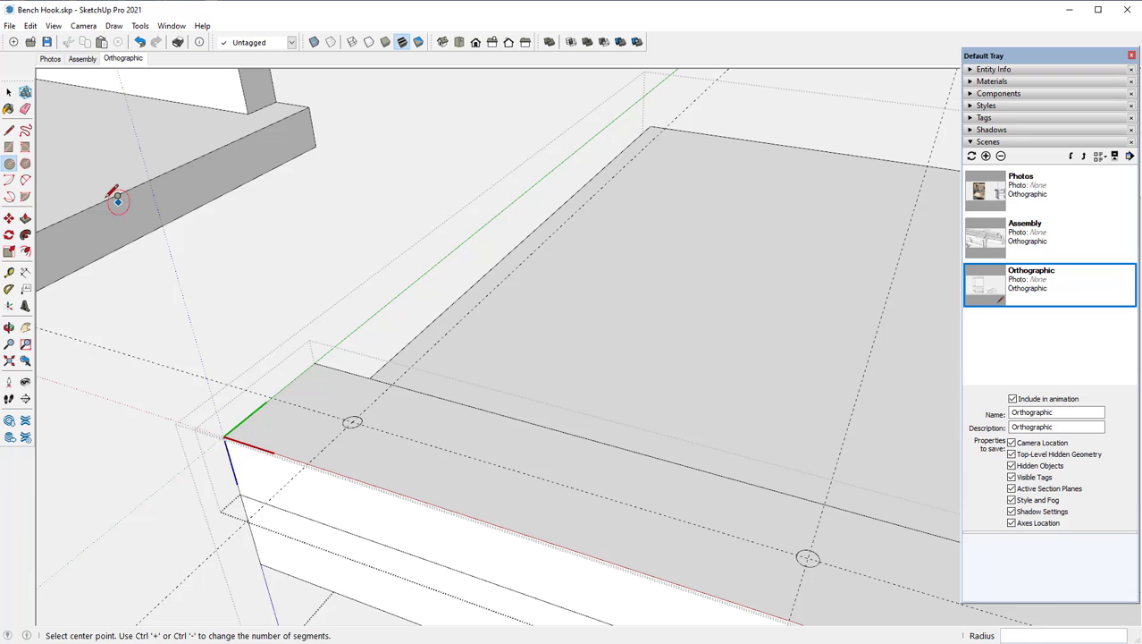
click(26, 220)
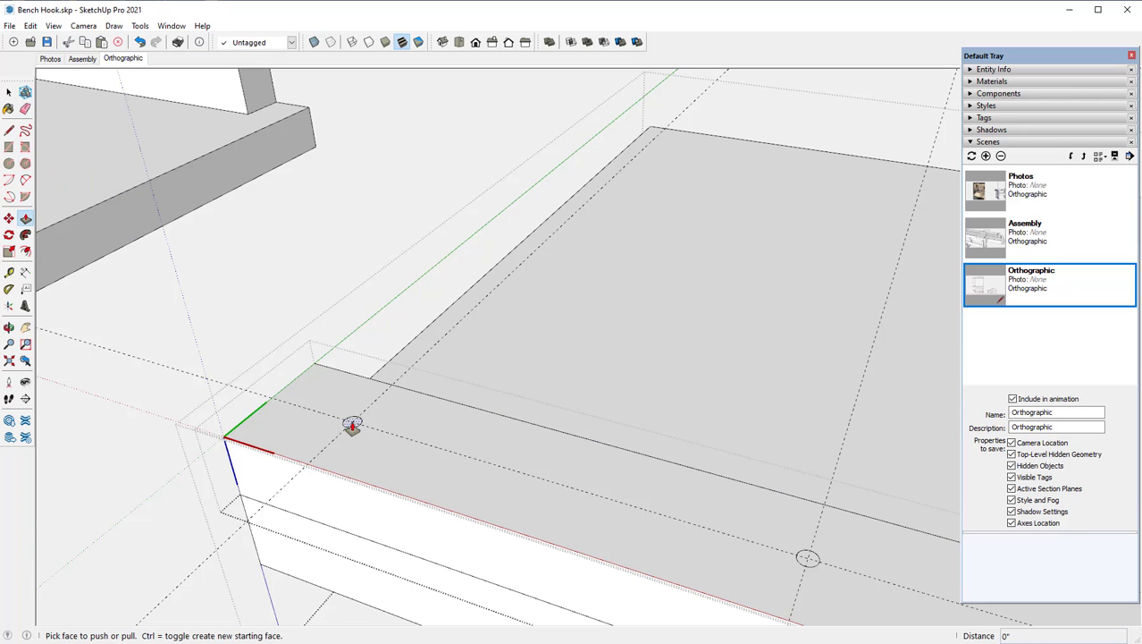
click(353, 426)
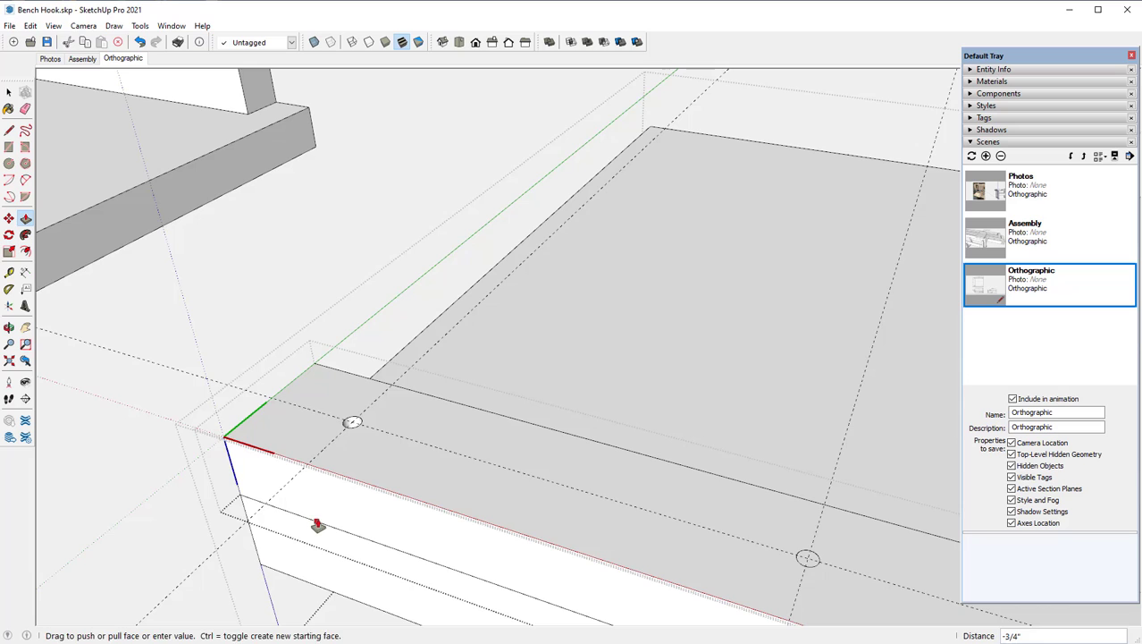
click(319, 523)
middle_drag(275, 439, 297, 447)
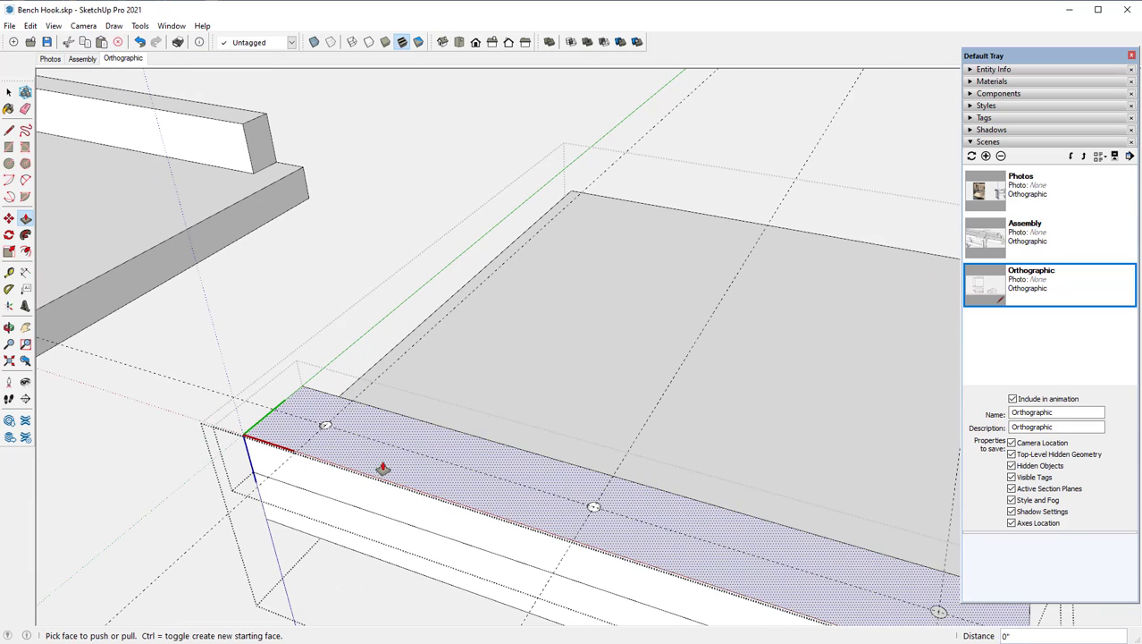
scroll(380, 463, down, 1)
scroll(380, 464, down, 1)
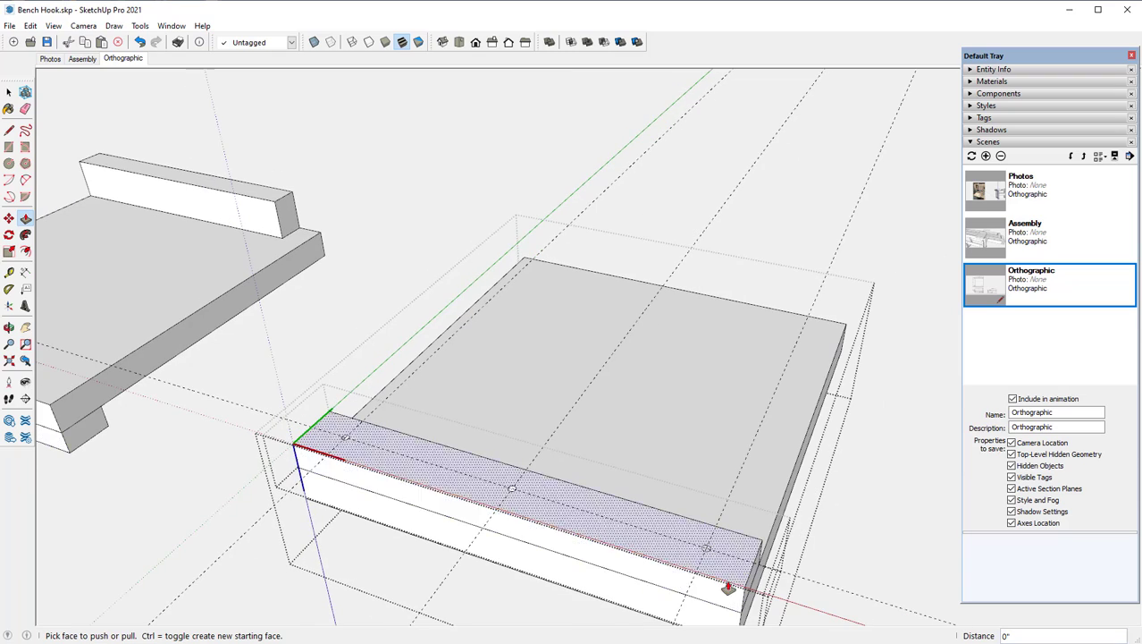
scroll(726, 587, up, 2)
scroll(707, 555, up, 1)
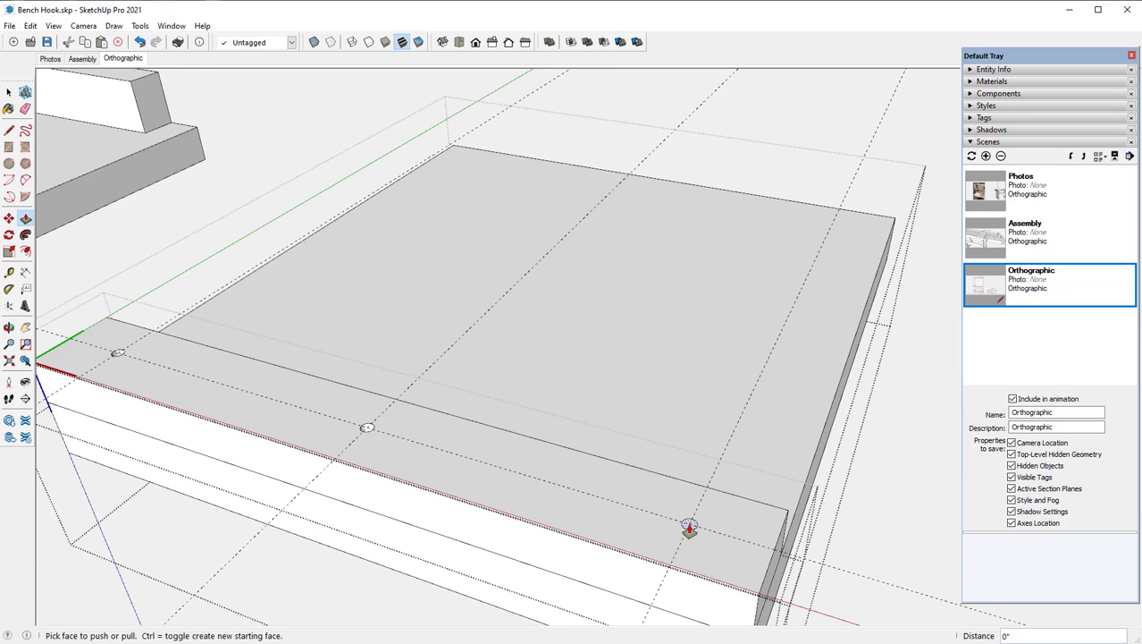
scroll(556, 480, down, 1)
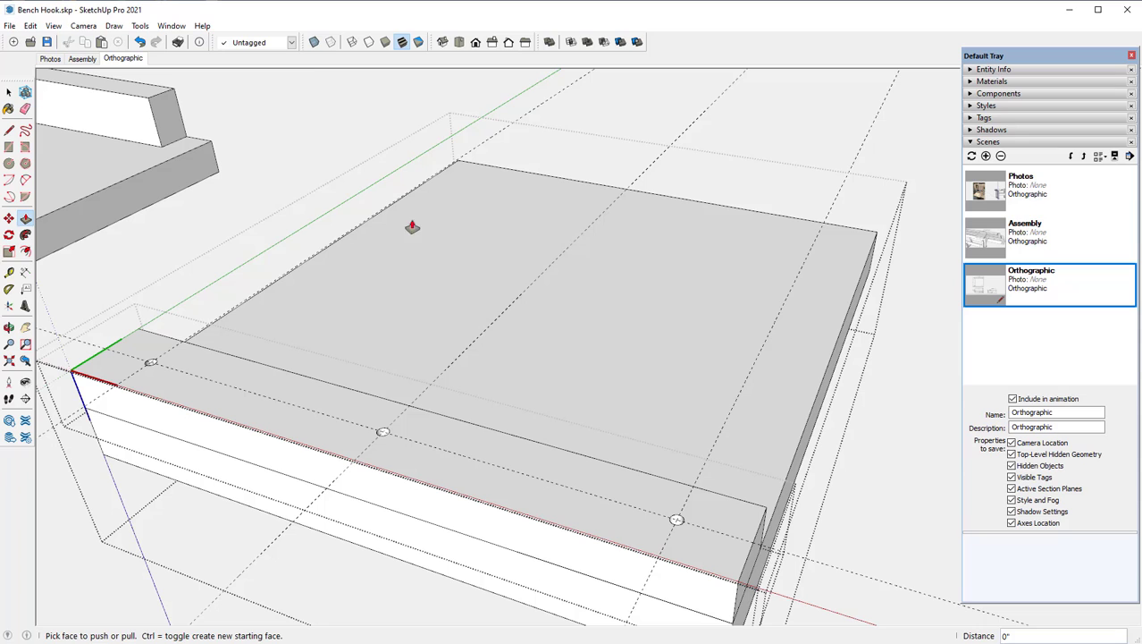
Step: Turn X-Ray on to check the holes run through, then turn it off
click(313, 42)
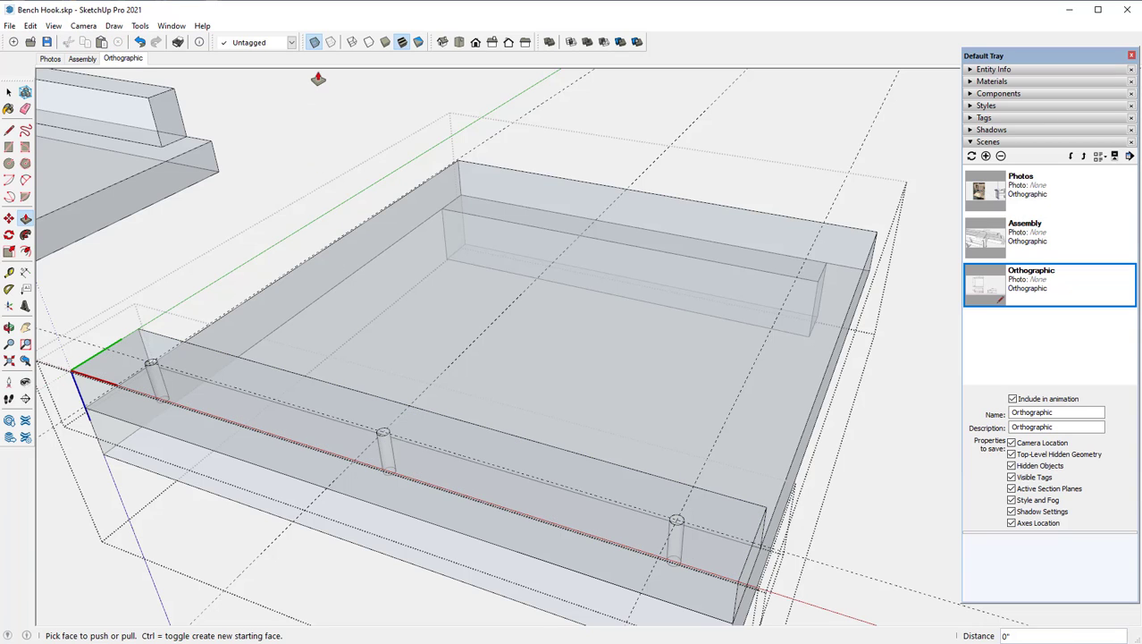
click(314, 42)
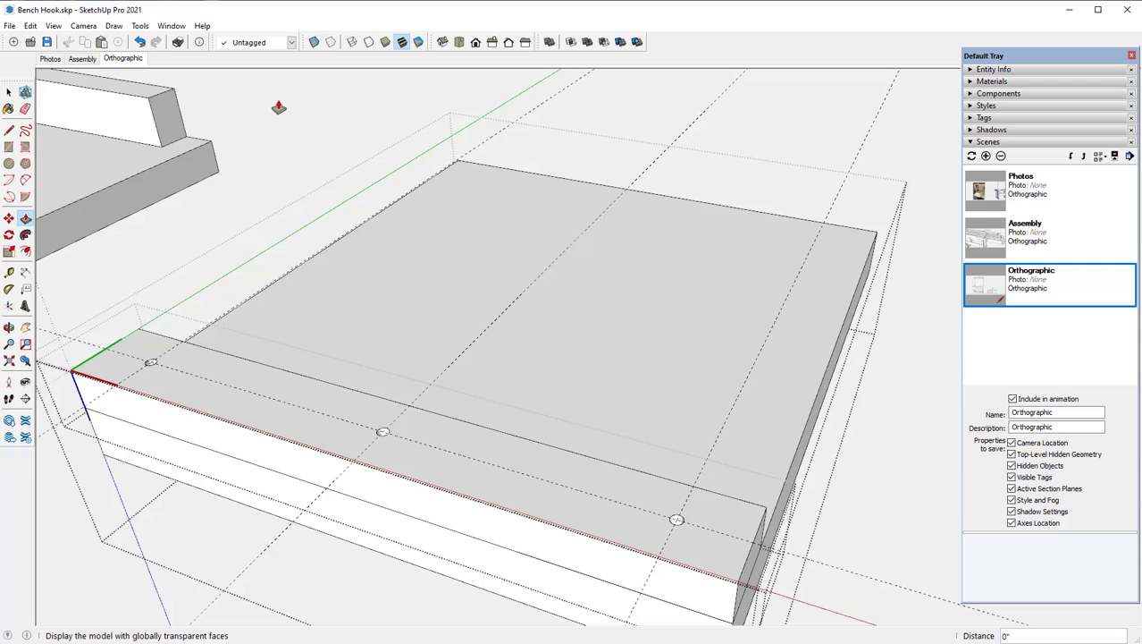
scroll(506, 427, down, 2)
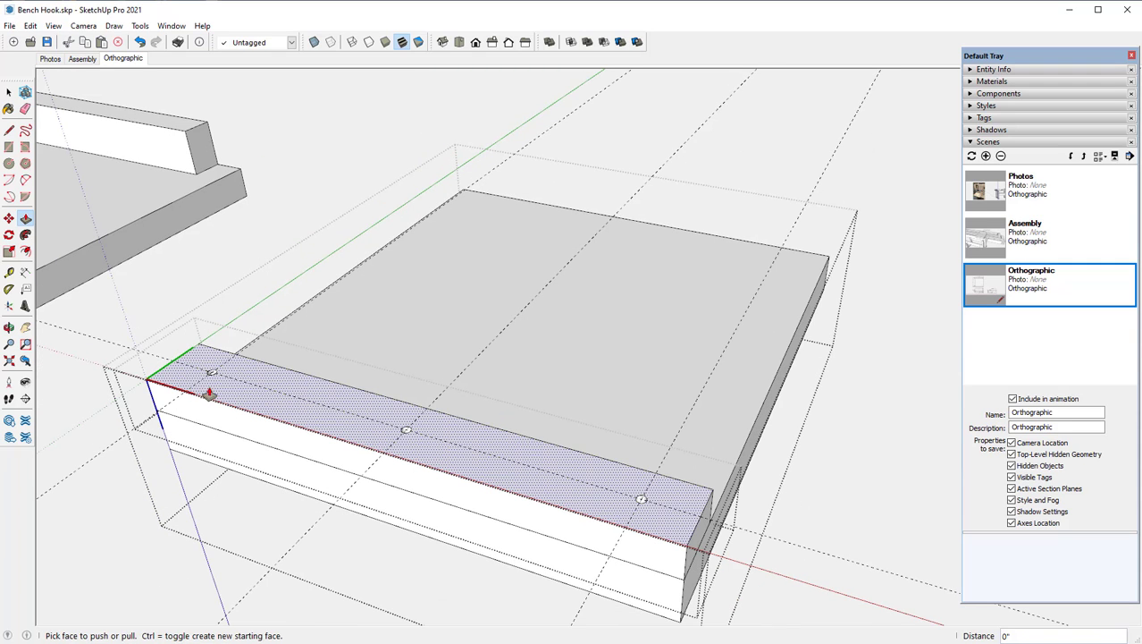
scroll(194, 377, up, 2)
scroll(193, 377, up, 4)
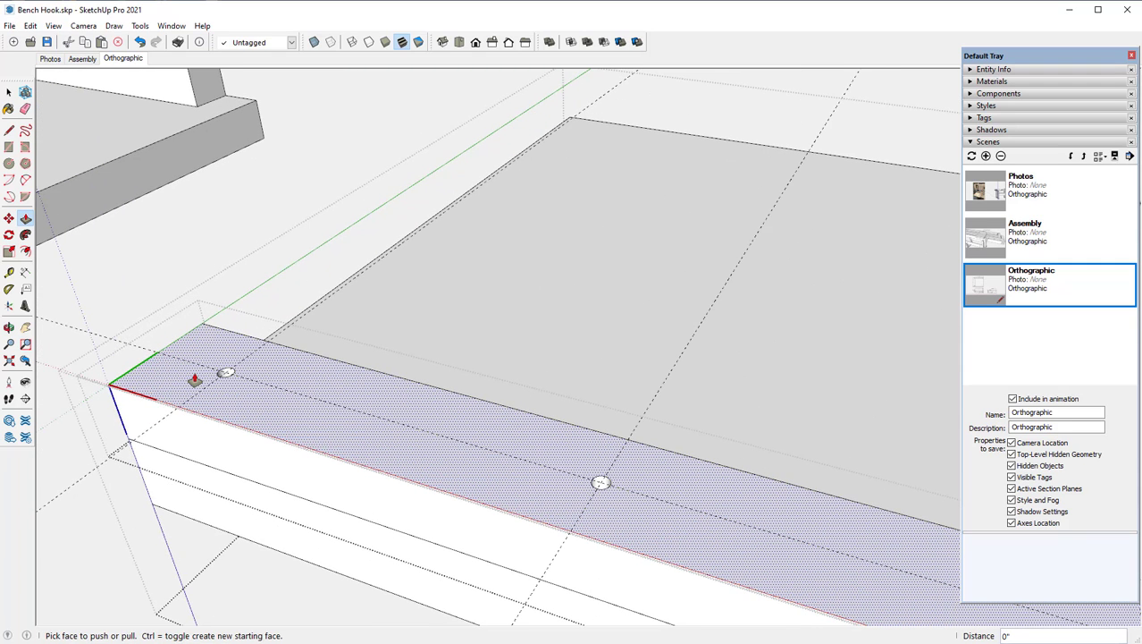
Step: Mark the centre point of each of the three small screw-hole circles with Find Center
right_click(245, 379)
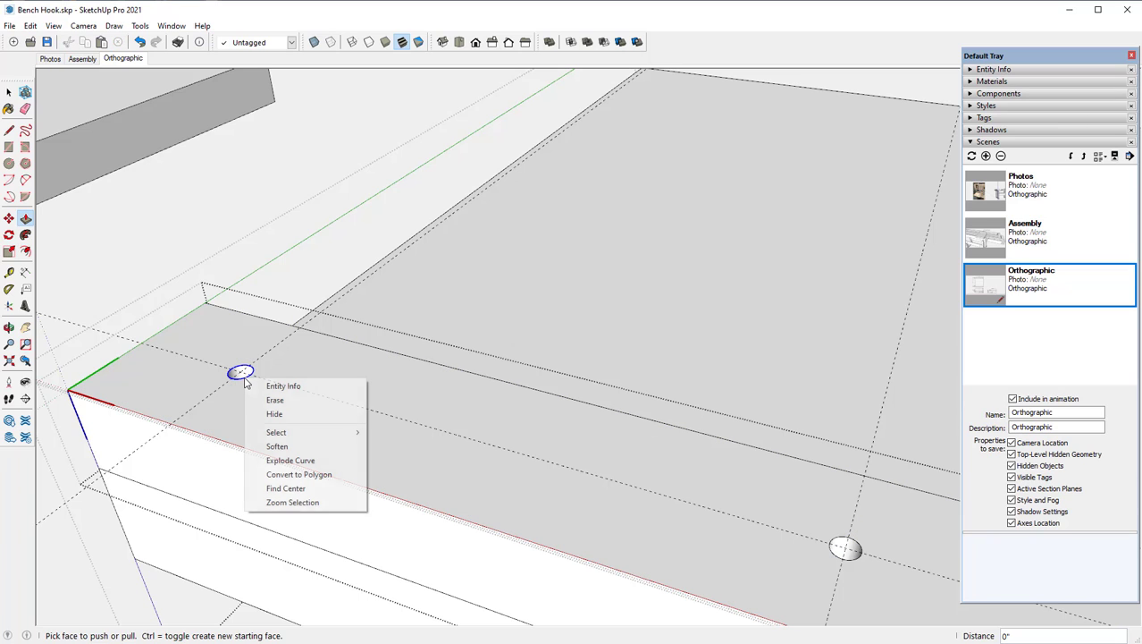
click(298, 489)
scroll(187, 380, down, 3)
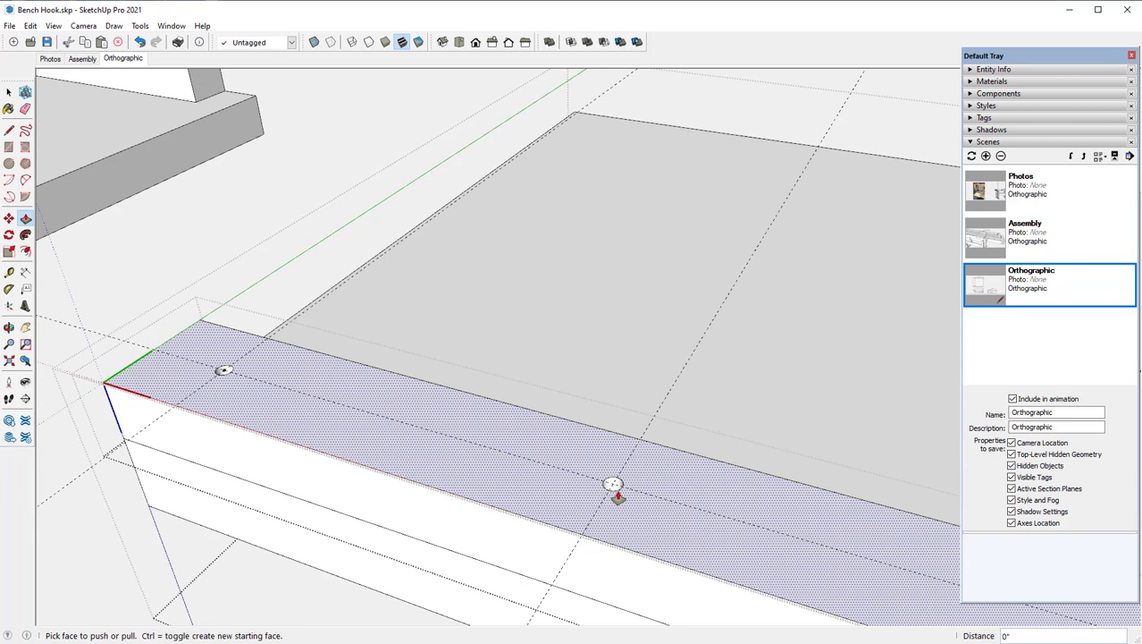
right_click(616, 489)
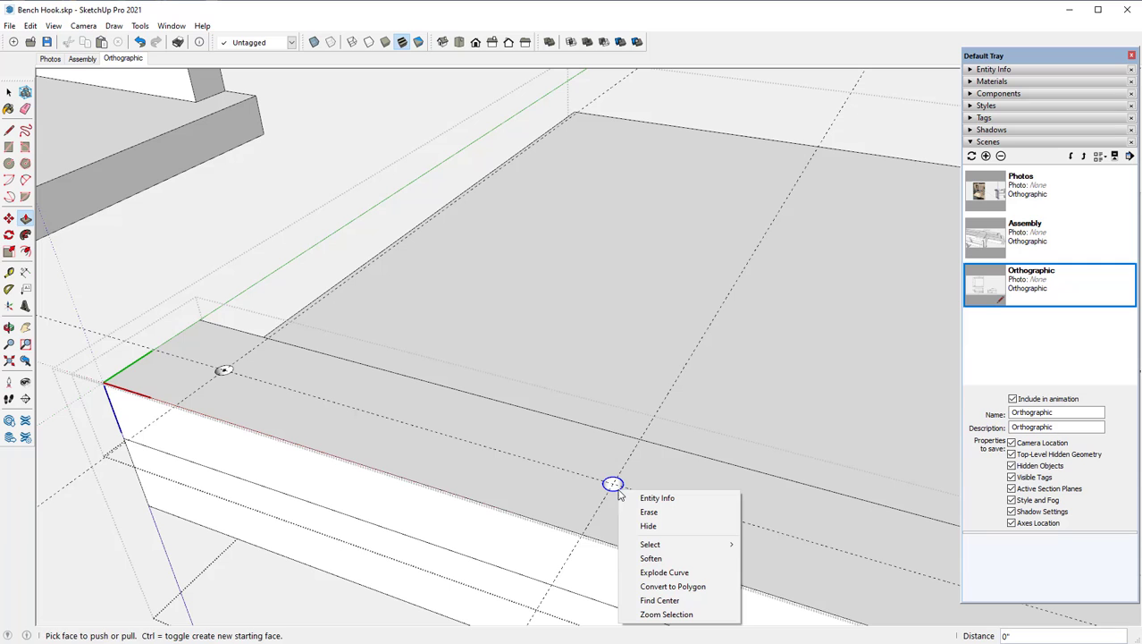
click(655, 601)
scroll(329, 403, down, 5)
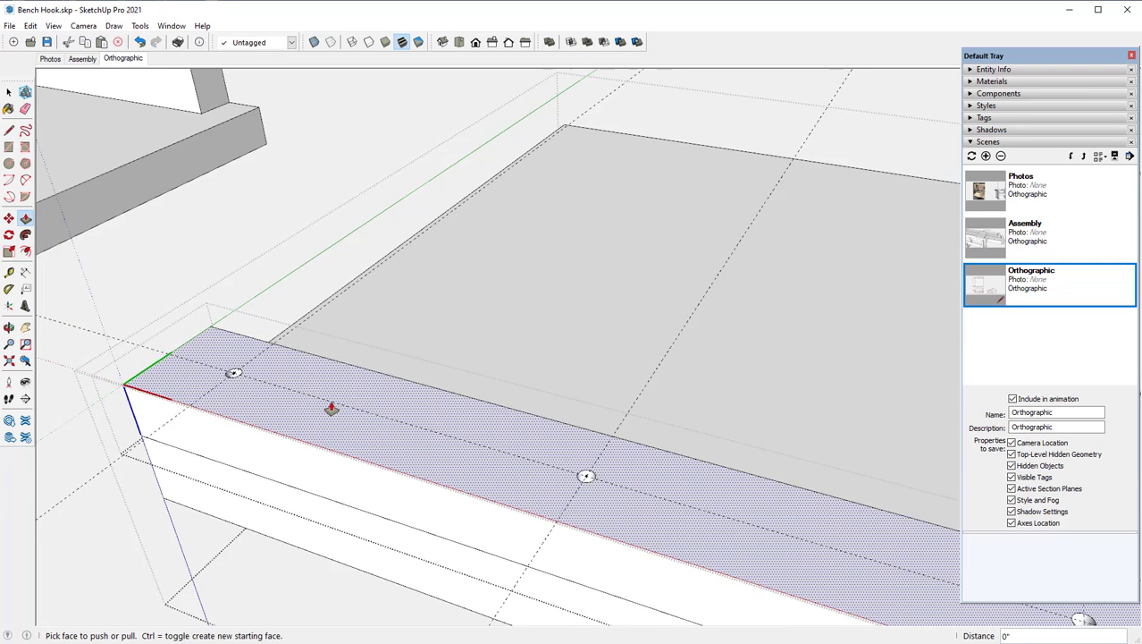
right_click(800, 539)
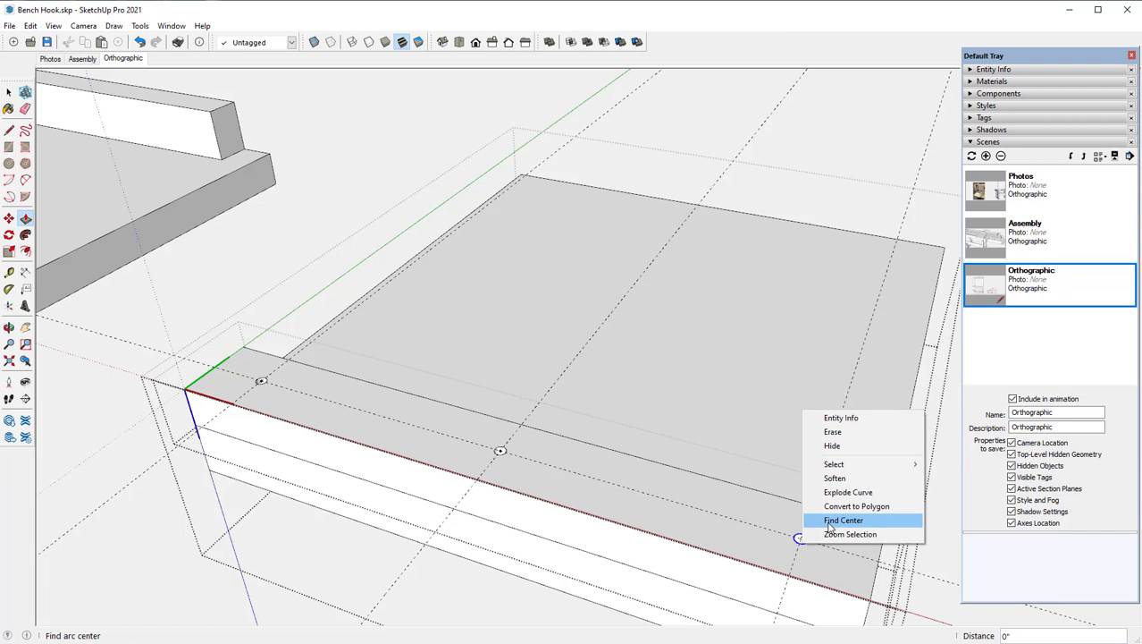
click(830, 526)
scroll(369, 434, down, 1)
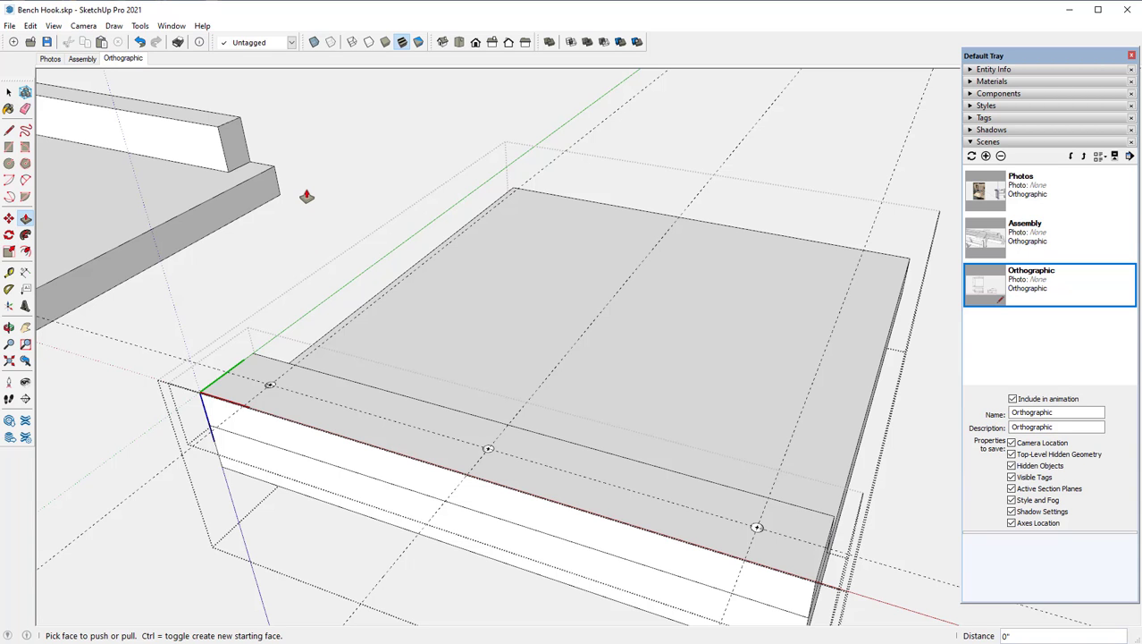
middle_drag(557, 288, 481, 237)
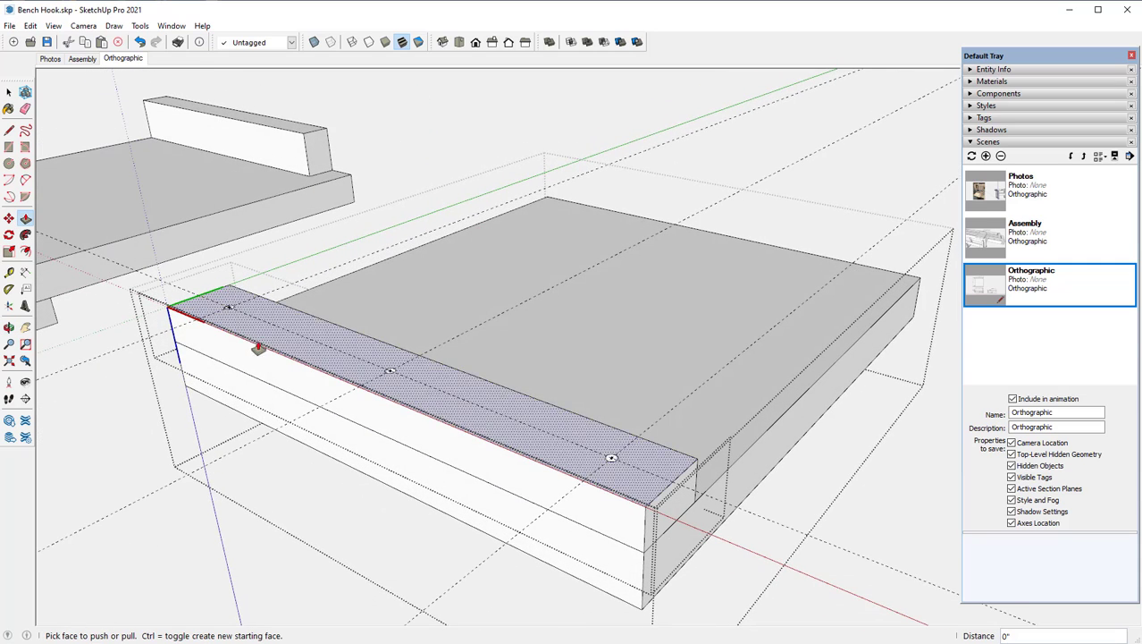
Step: Close the component being edited
right_click(402, 110)
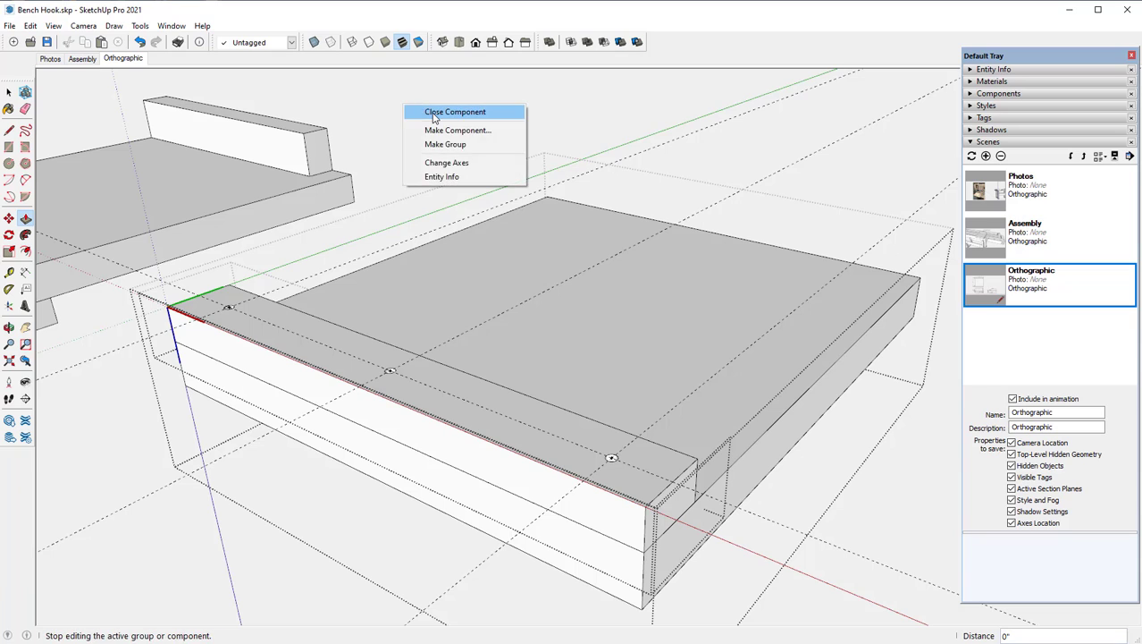
click(418, 112)
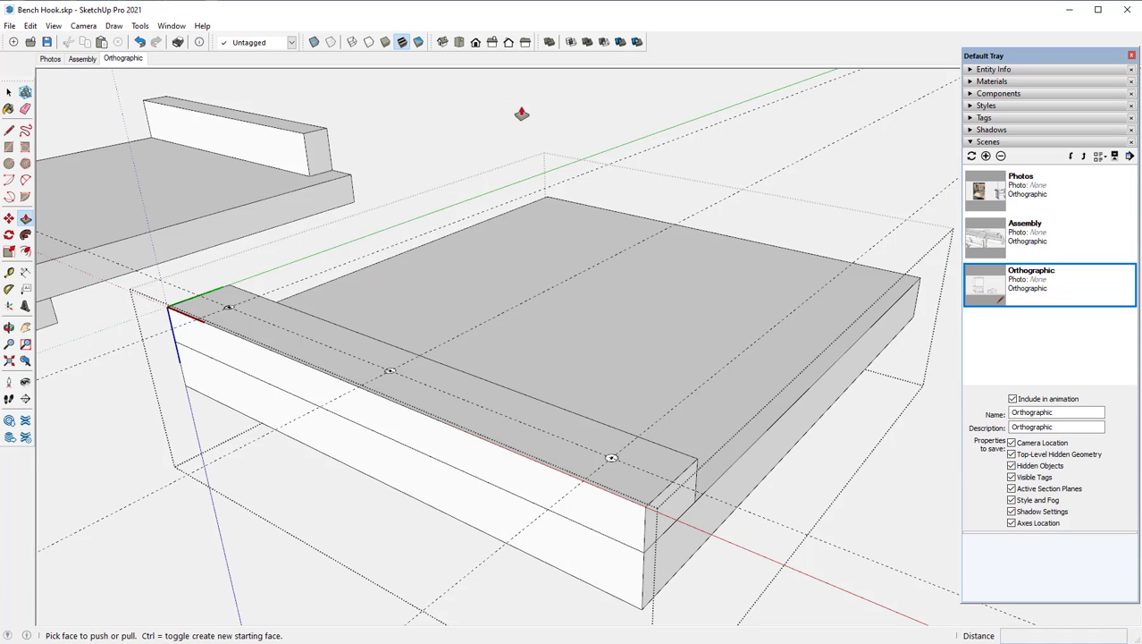
right_click(535, 103)
click(553, 104)
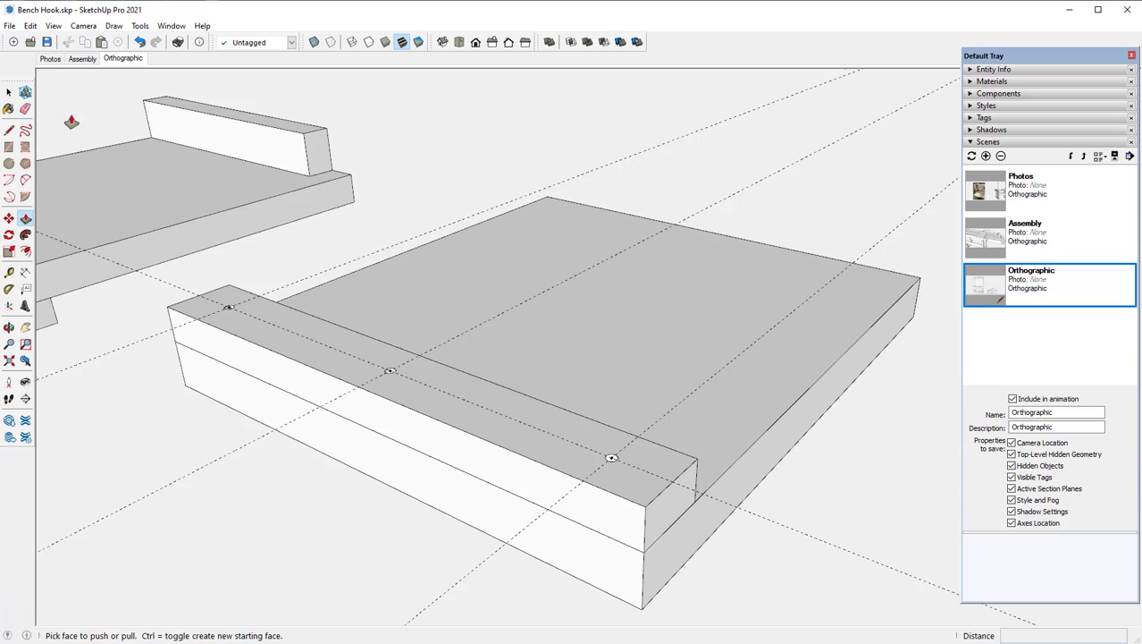
Step: Erase the dashed construction guide lines across the board with the Eraser
click(25, 108)
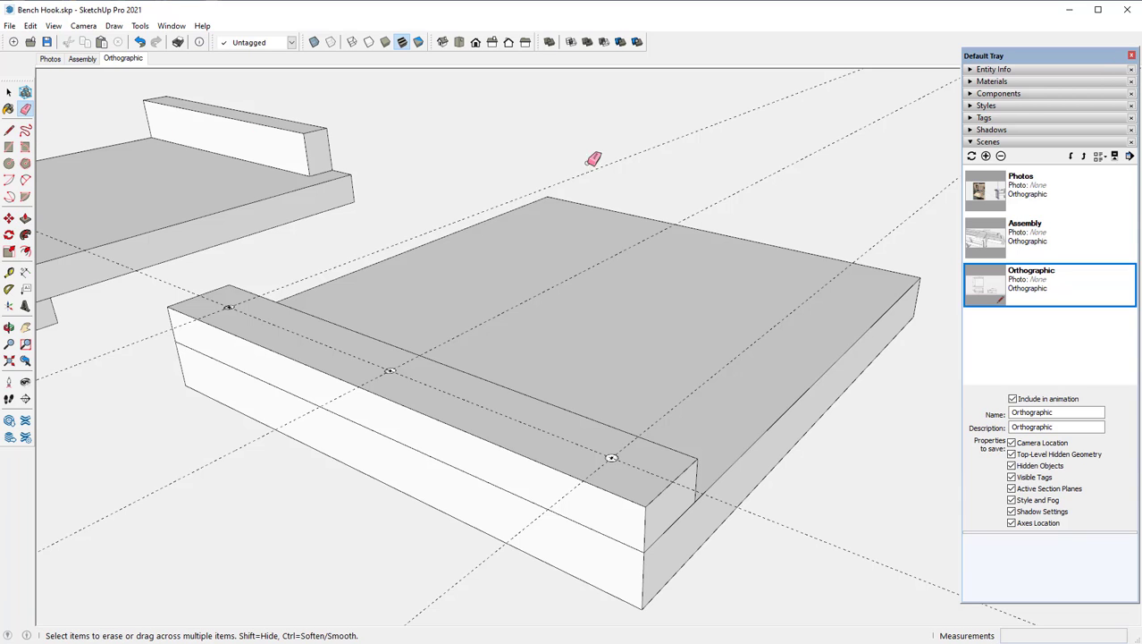
mouse_move(654, 139)
mouse_down()
mouse_move(795, 163)
mouse_move(894, 199)
mouse_move(917, 231)
mouse_up()
middle_drag(462, 309, 393, 299)
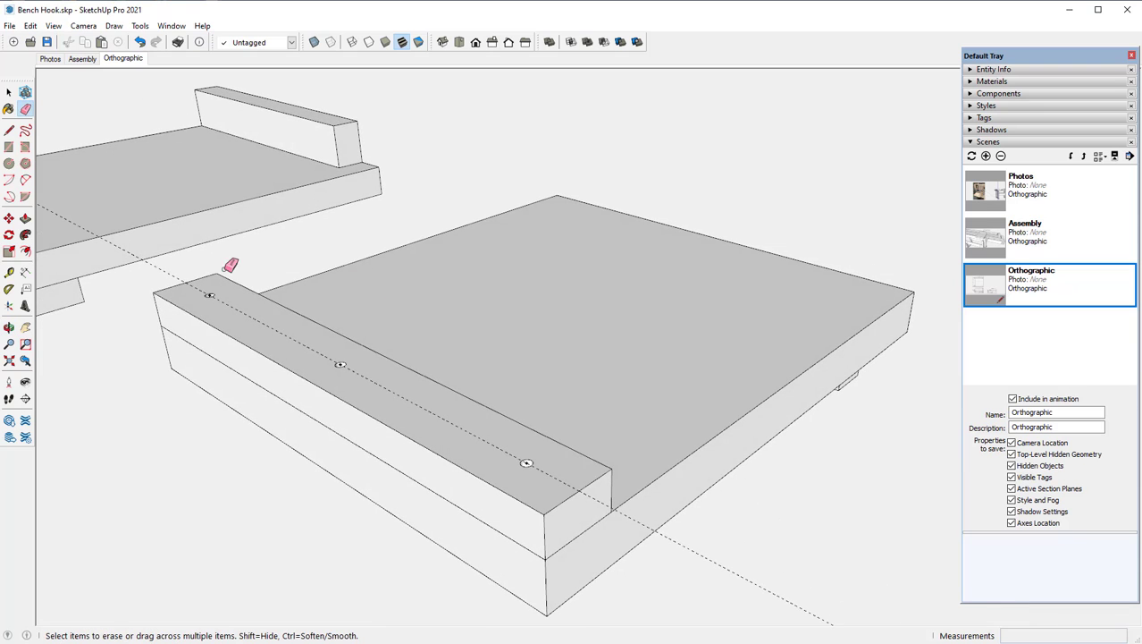
mouse_move(167, 261)
mouse_down()
mouse_move(195, 263)
mouse_move(202, 334)
mouse_up()
scroll(202, 334, down, 3)
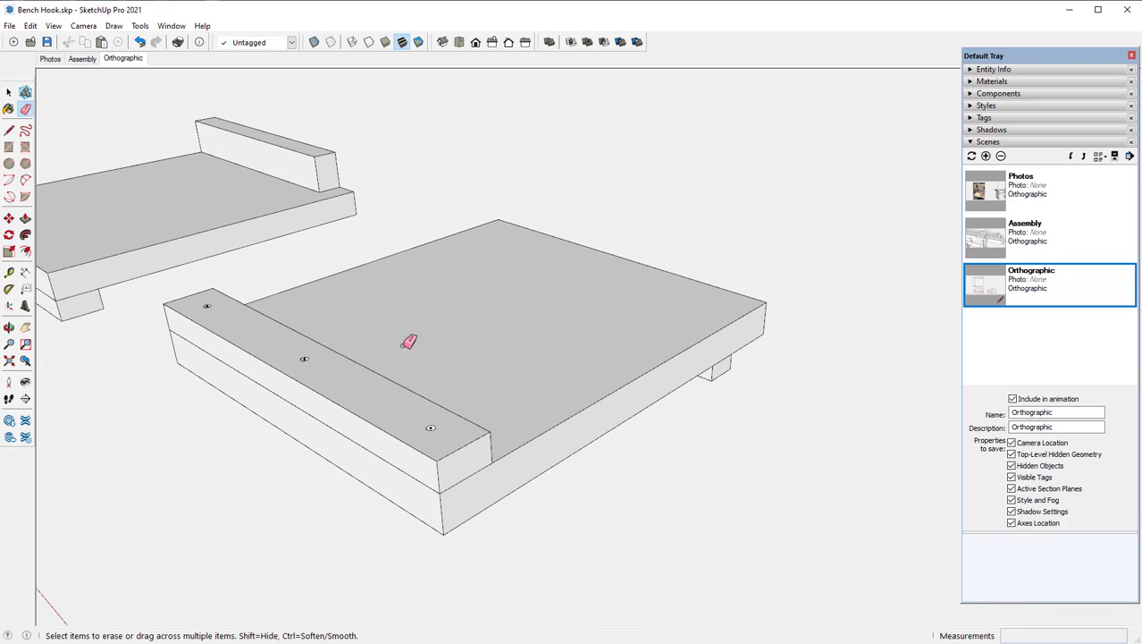
mouse_move(561, 329)
middle_down()
mouse_move(388, 242)
mouse_move(273, 296)
mouse_move(227, 192)
mouse_move(186, 209)
mouse_move(174, 247)
mouse_move(89, 295)
mouse_move(184, 324)
mouse_move(323, 275)
mouse_move(449, 204)
mouse_move(506, 155)
mouse_move(548, 307)
mouse_move(572, 331)
middle_up()
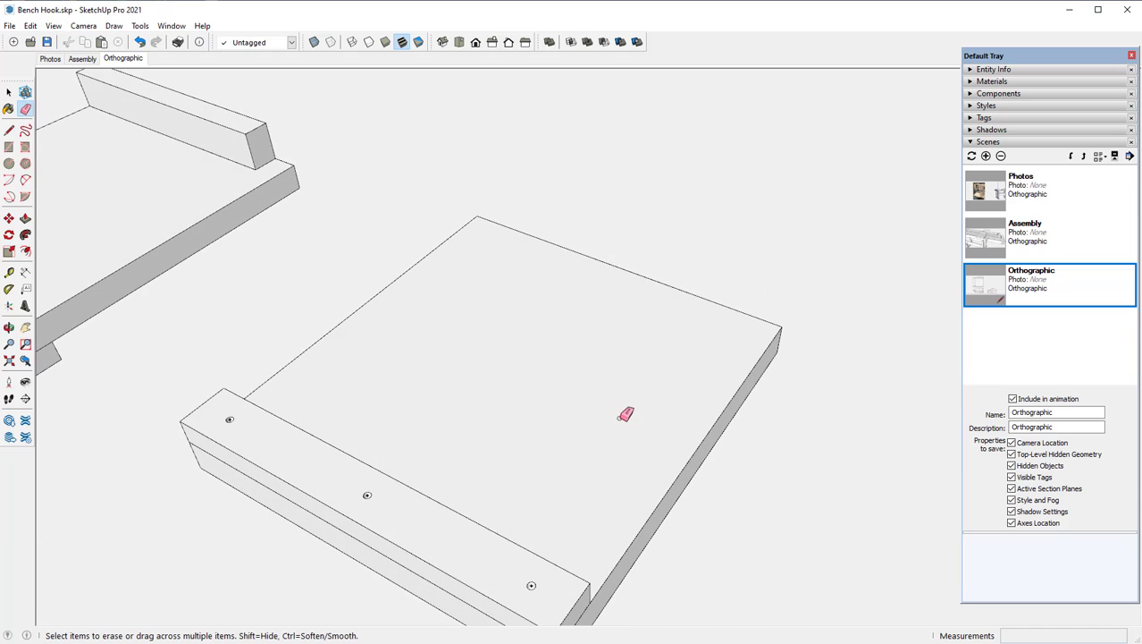
scroll(789, 339, up, 5)
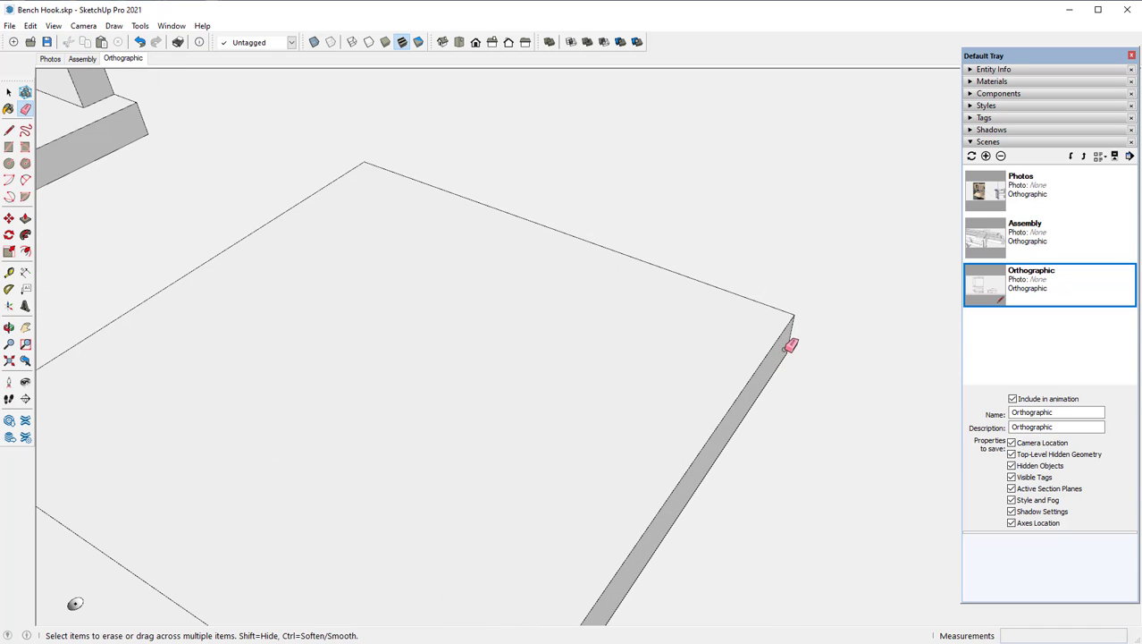
mouse_move(789, 338)
middle_down()
mouse_move(594, 327)
mouse_move(548, 266)
mouse_move(543, 288)
mouse_move(436, 271)
mouse_move(467, 281)
mouse_move(346, 345)
mouse_move(145, 316)
mouse_move(163, 313)
middle_up()
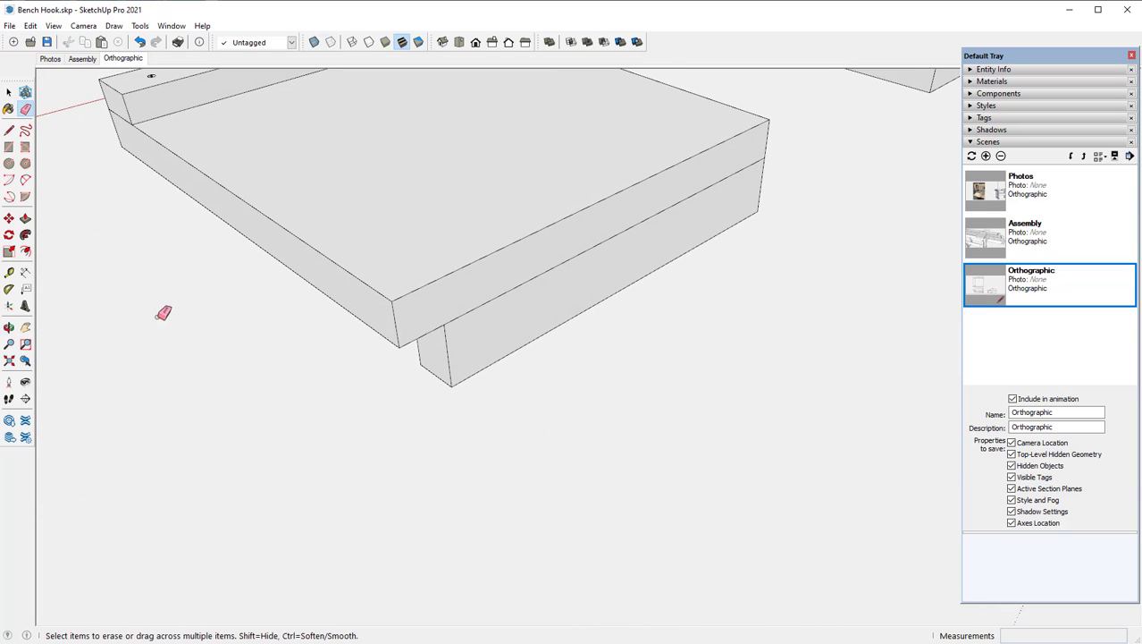
Step: Place a Tape Measure construction guide 1 inch in from the board's edge
click(9, 275)
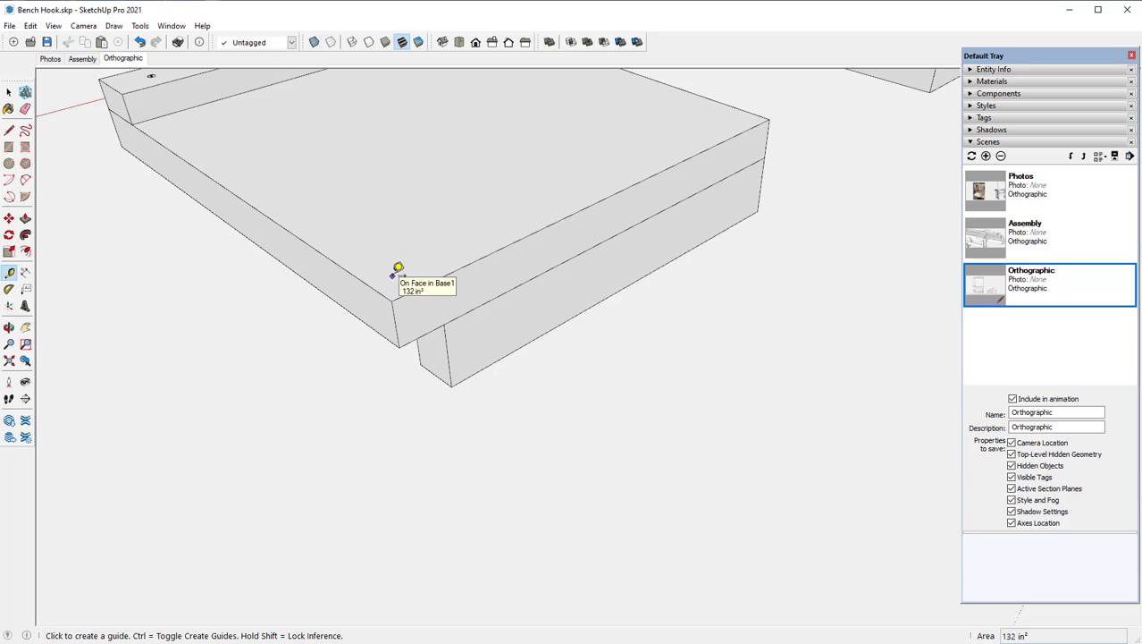
click(379, 293)
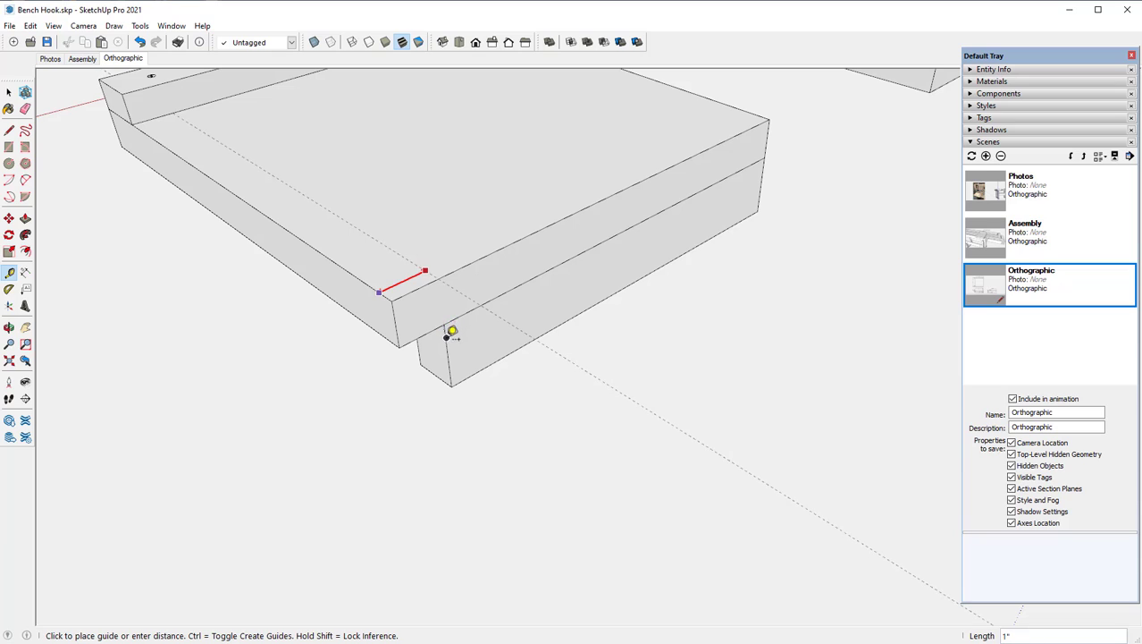
click(453, 382)
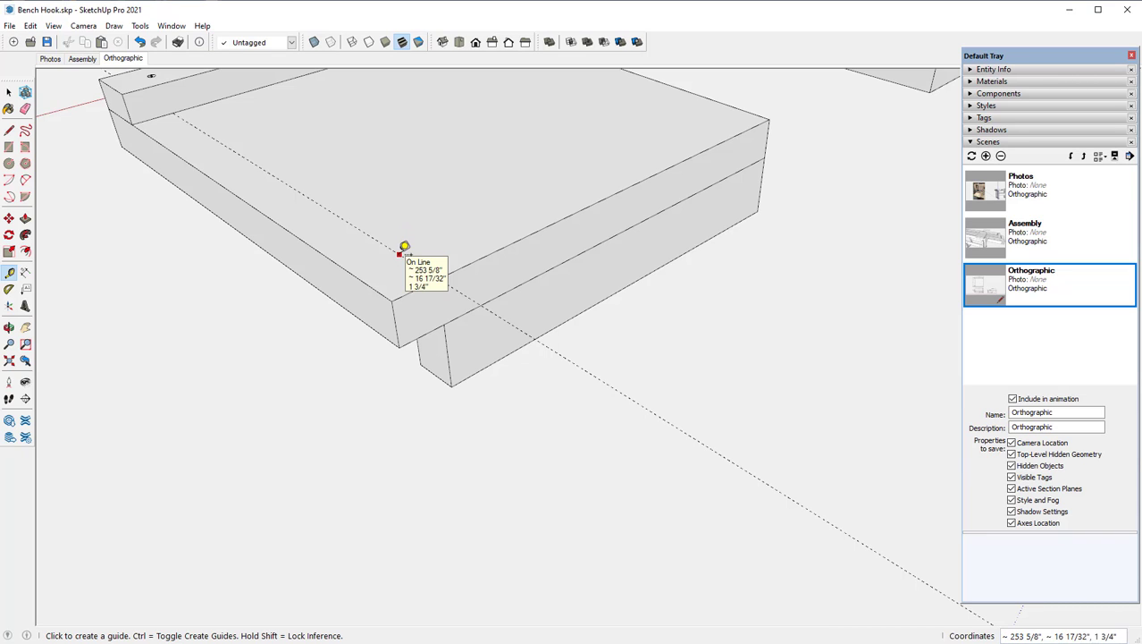
click(399, 253)
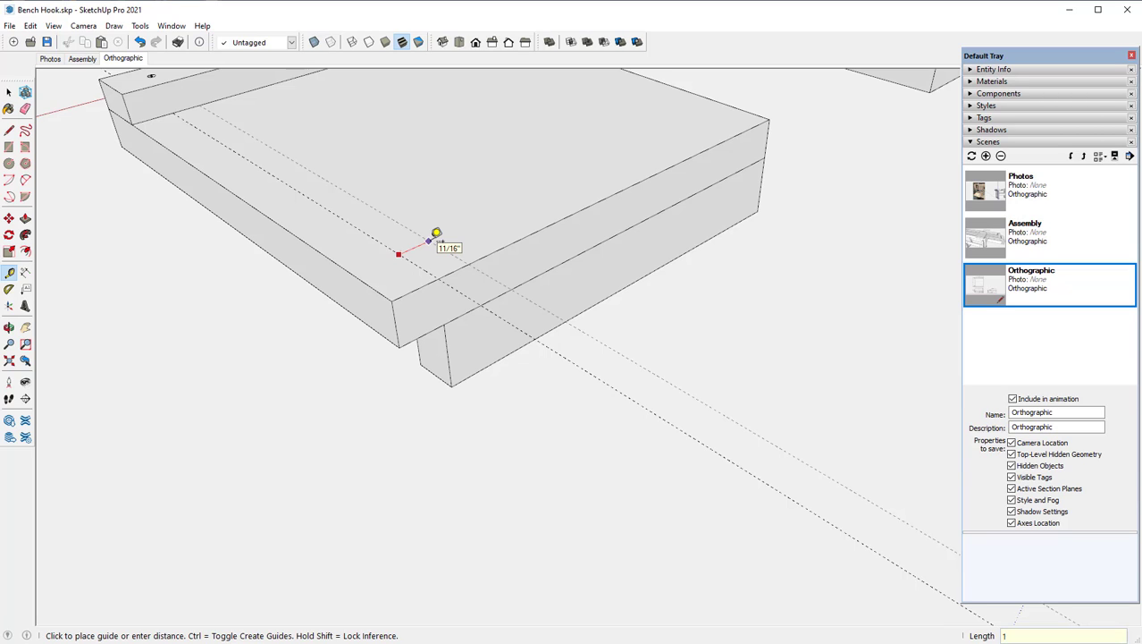
text(1)
key(Return)
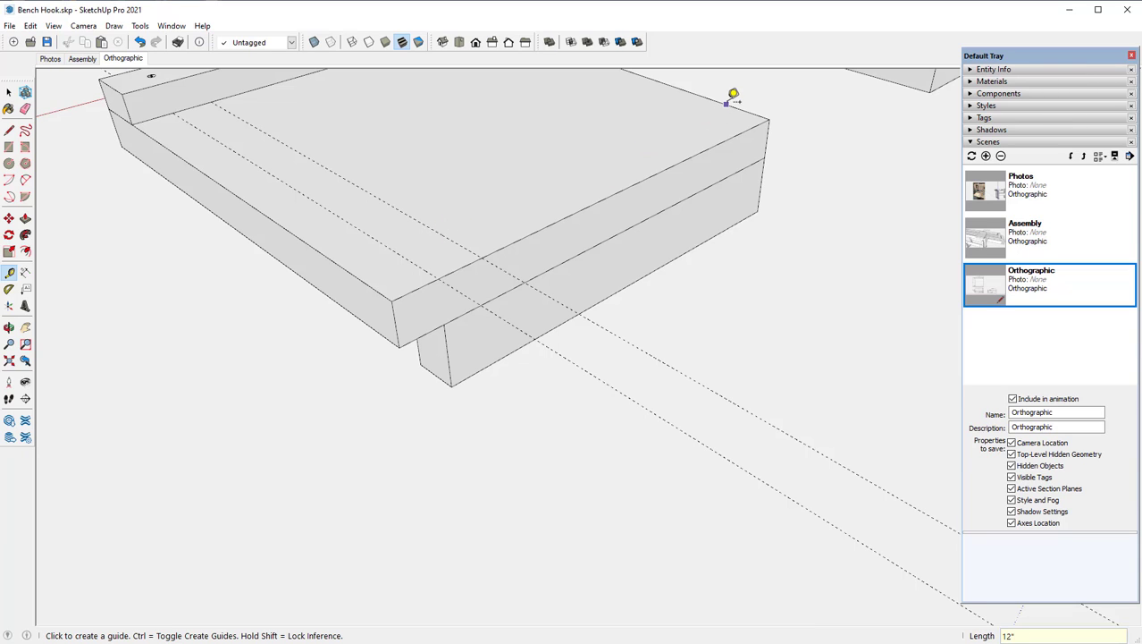
Step: Add further guides from the board's far edge and near its right edge
click(727, 104)
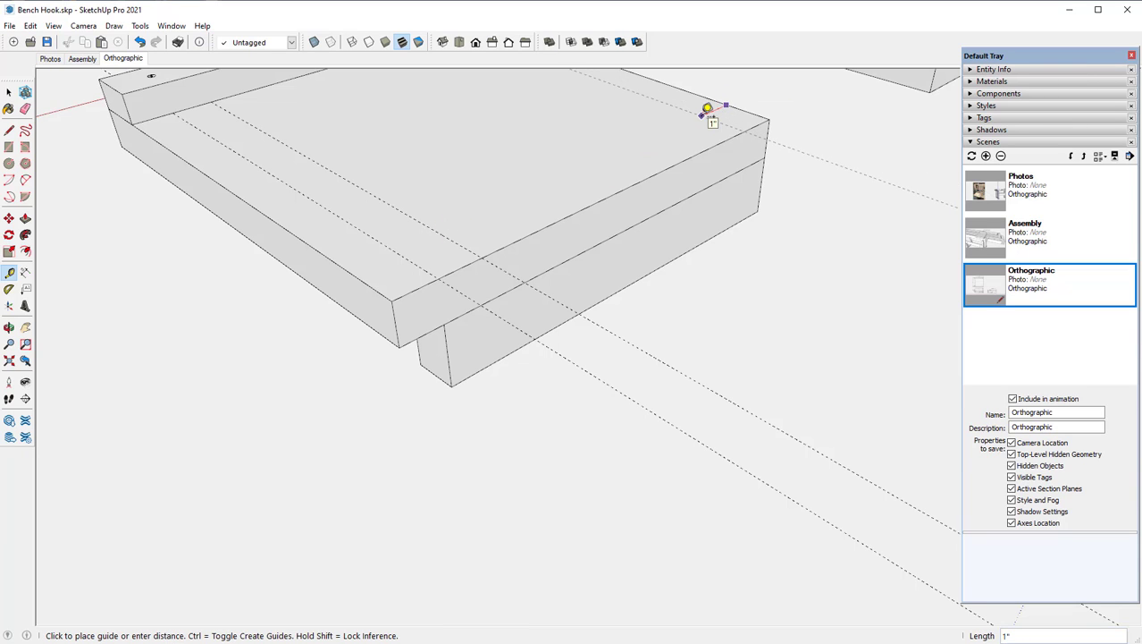
click(707, 109)
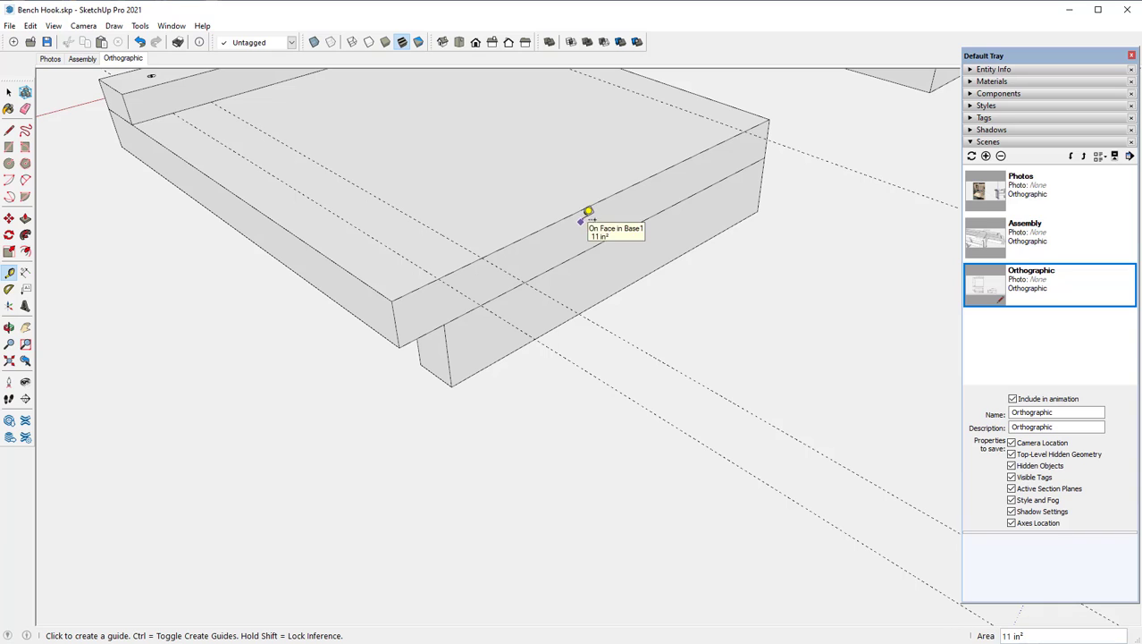
click(711, 107)
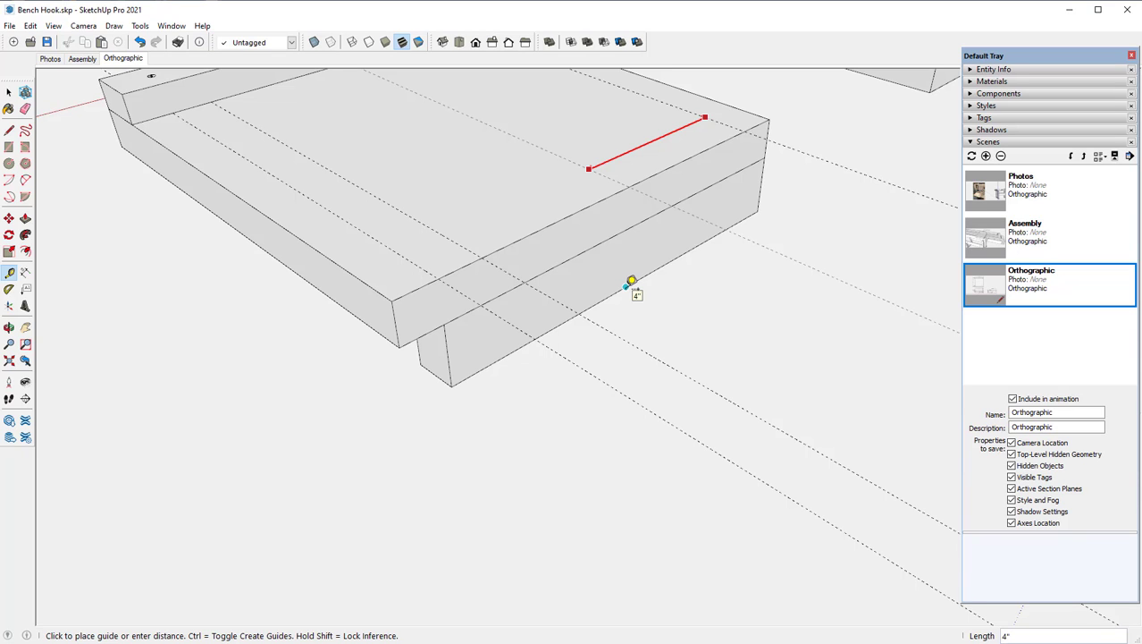
middle_drag(684, 204, 900, 227)
click(646, 370)
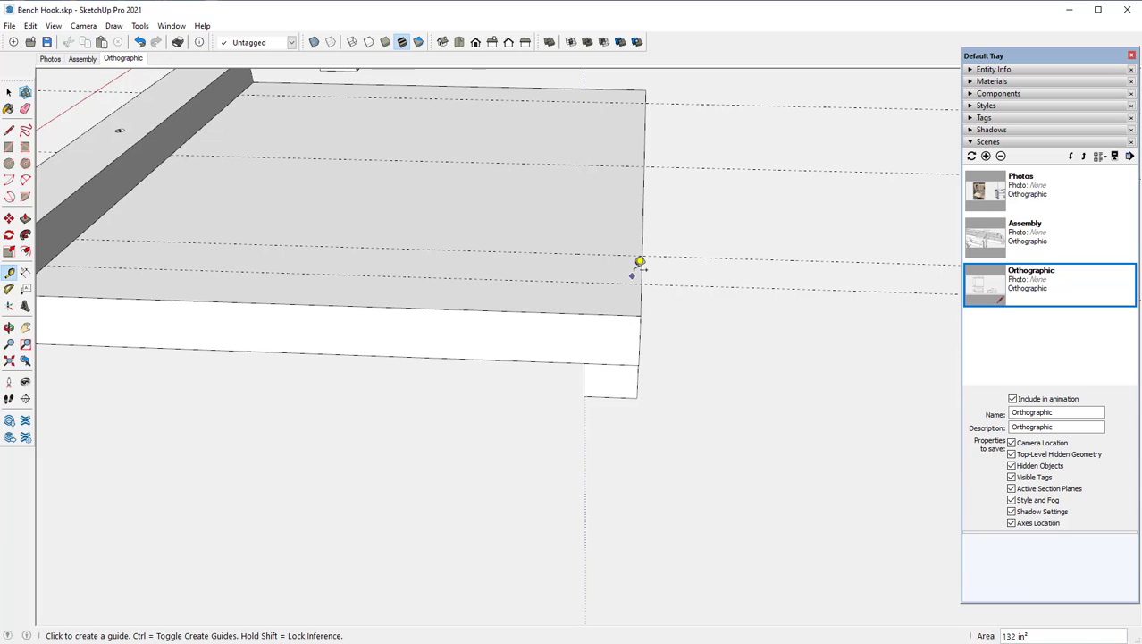
click(645, 221)
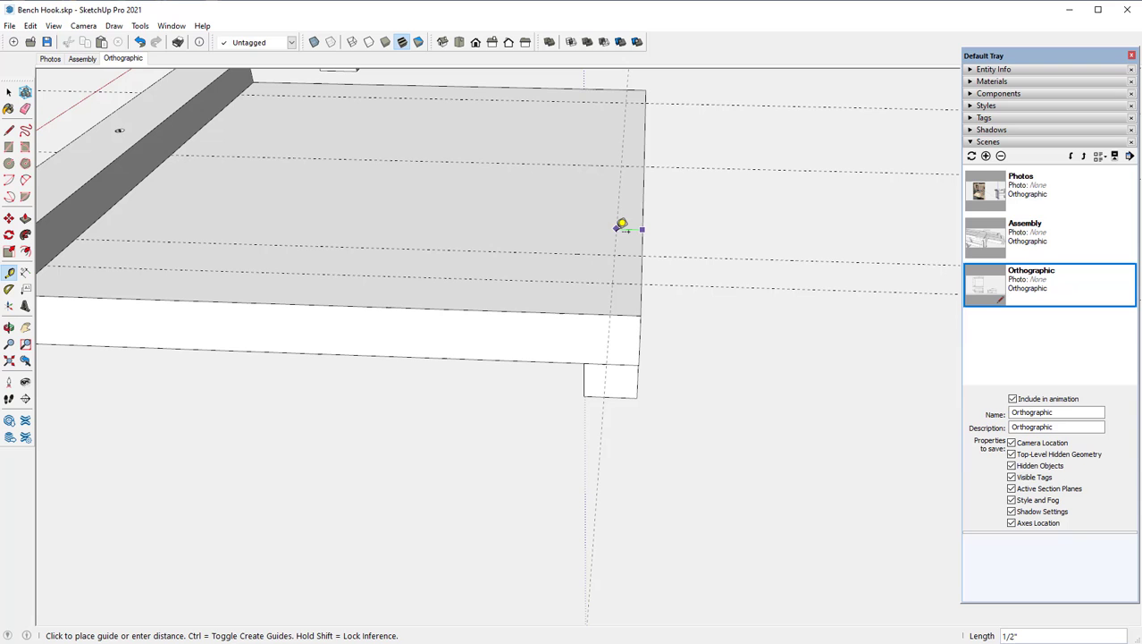
click(622, 225)
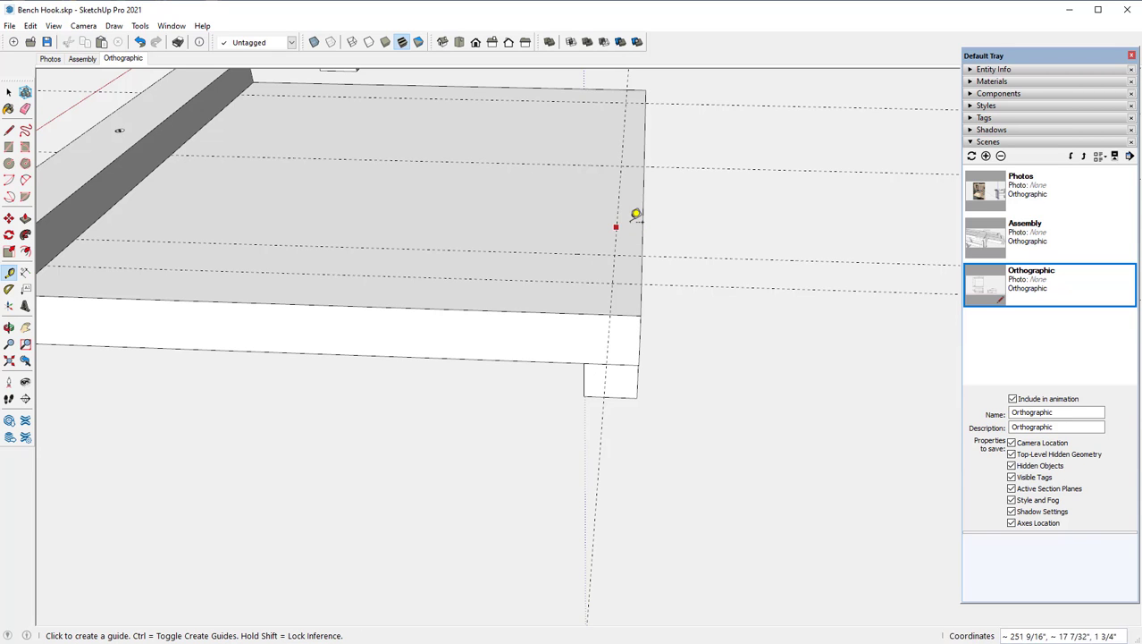
middle_drag(631, 218, 472, 281)
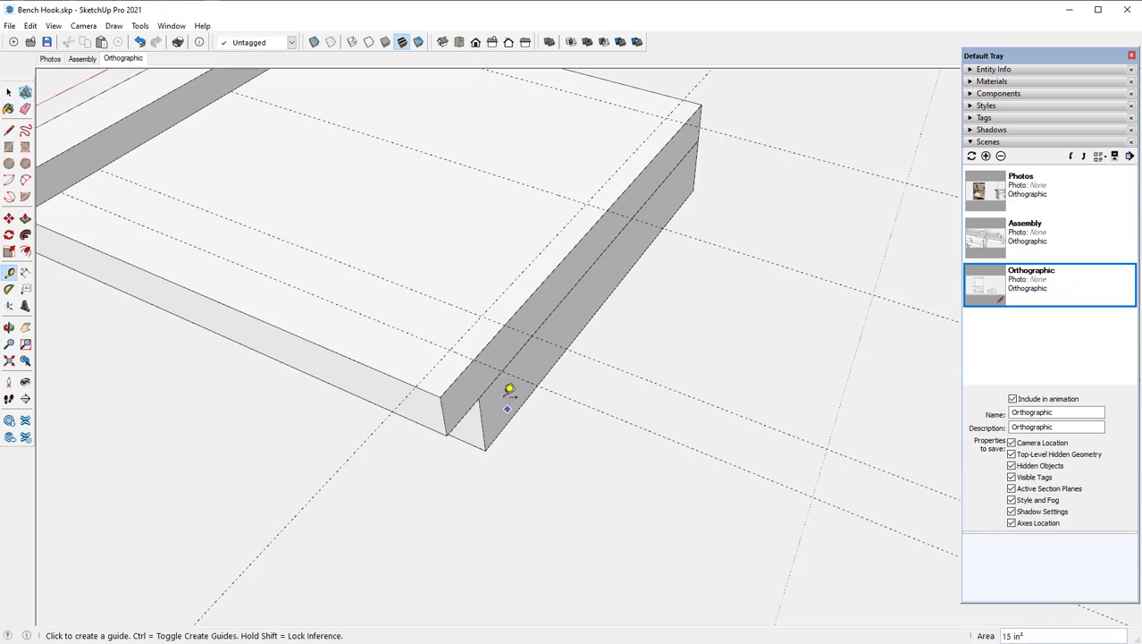
Step: Open the Base1 component for editing
right_click(447, 227)
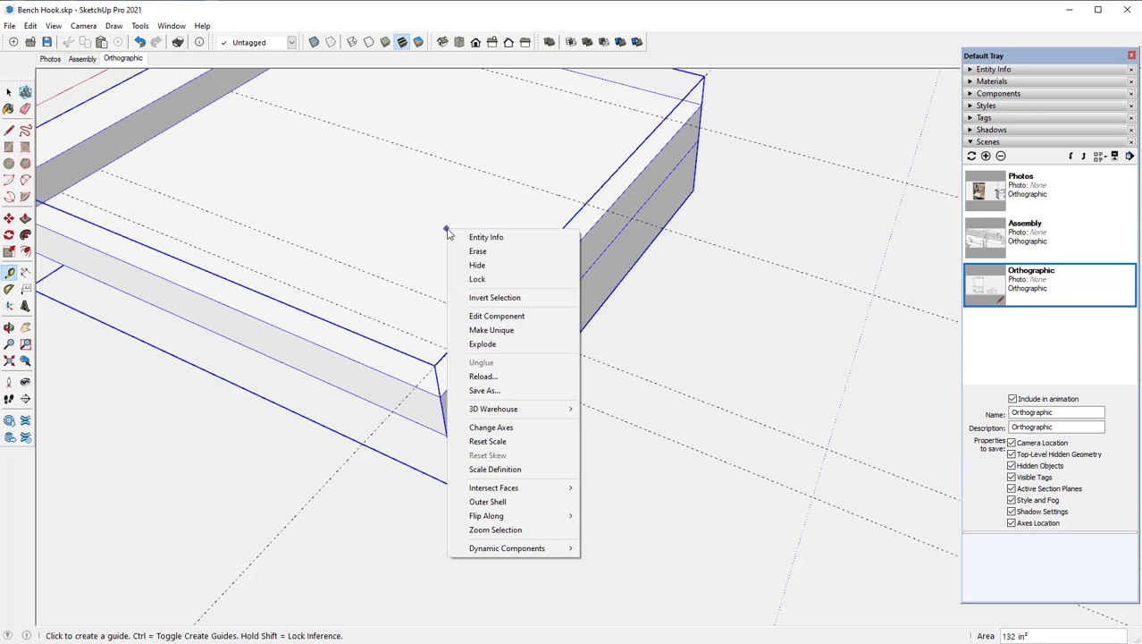
click(486, 317)
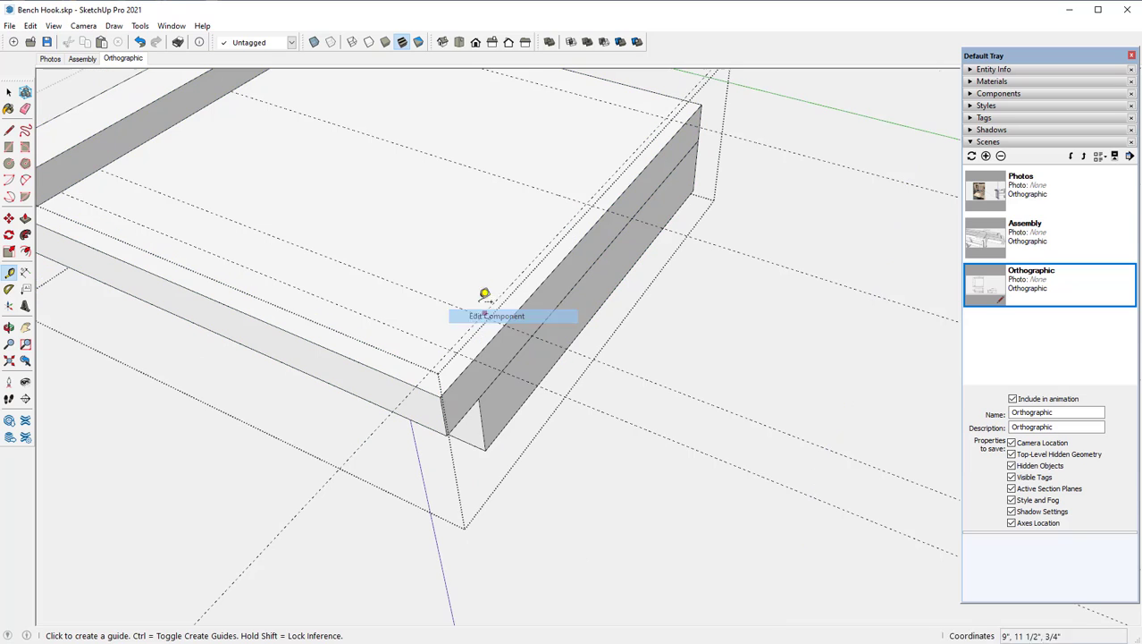
right_click(435, 198)
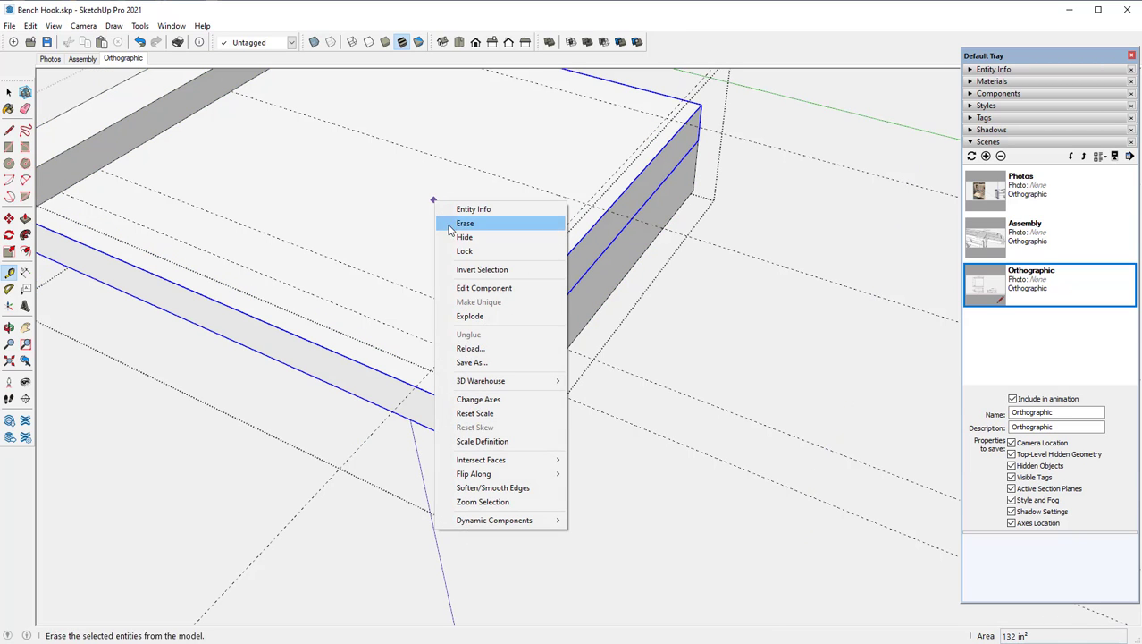
click(486, 288)
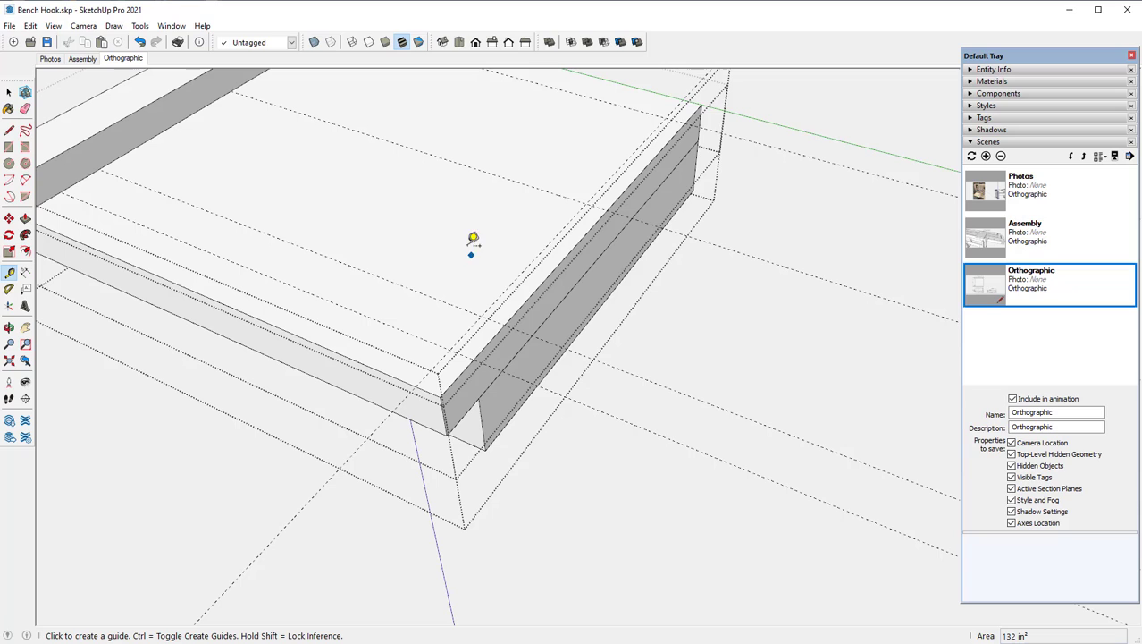
Step: Draw three small 3/32" radius circles centred along the guide line
click(9, 163)
middle_drag(419, 269, 361, 261)
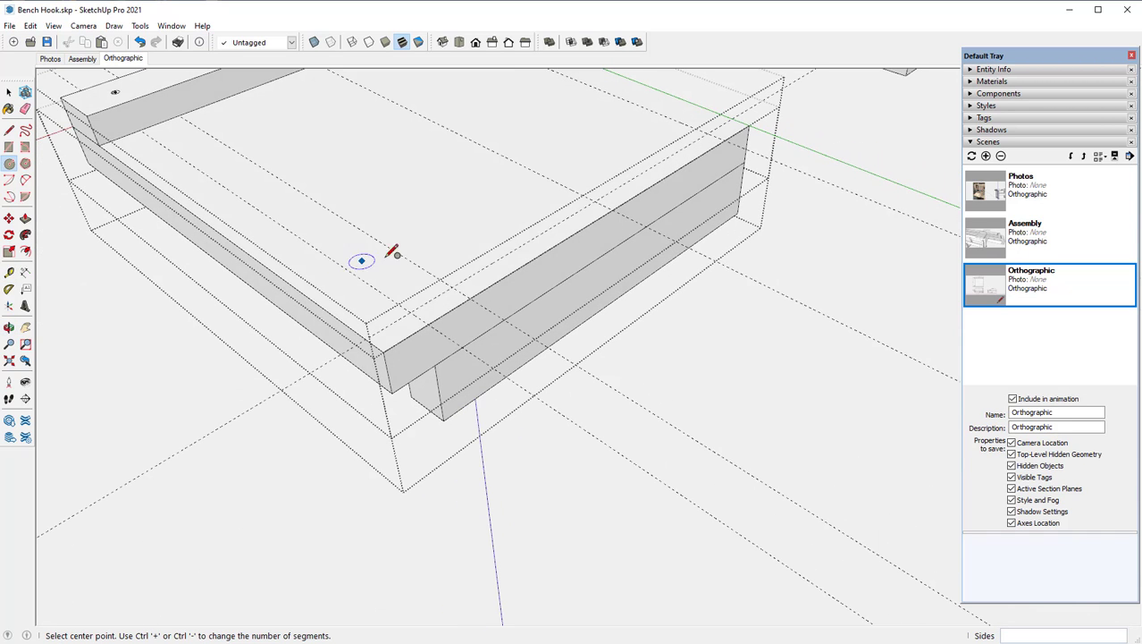
click(458, 279)
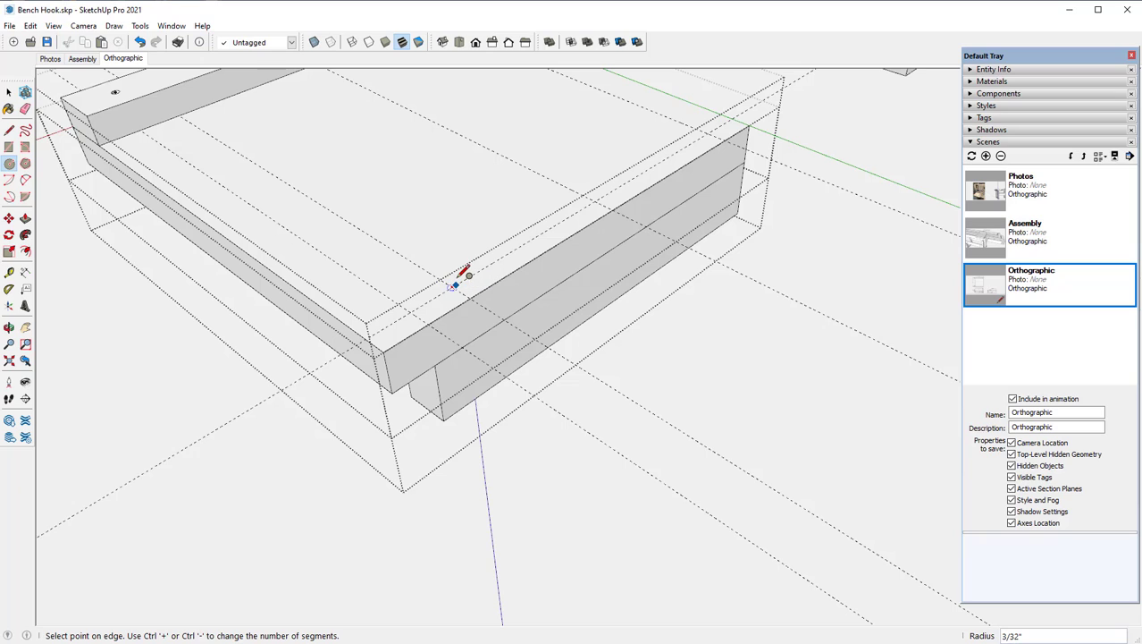
click(461, 273)
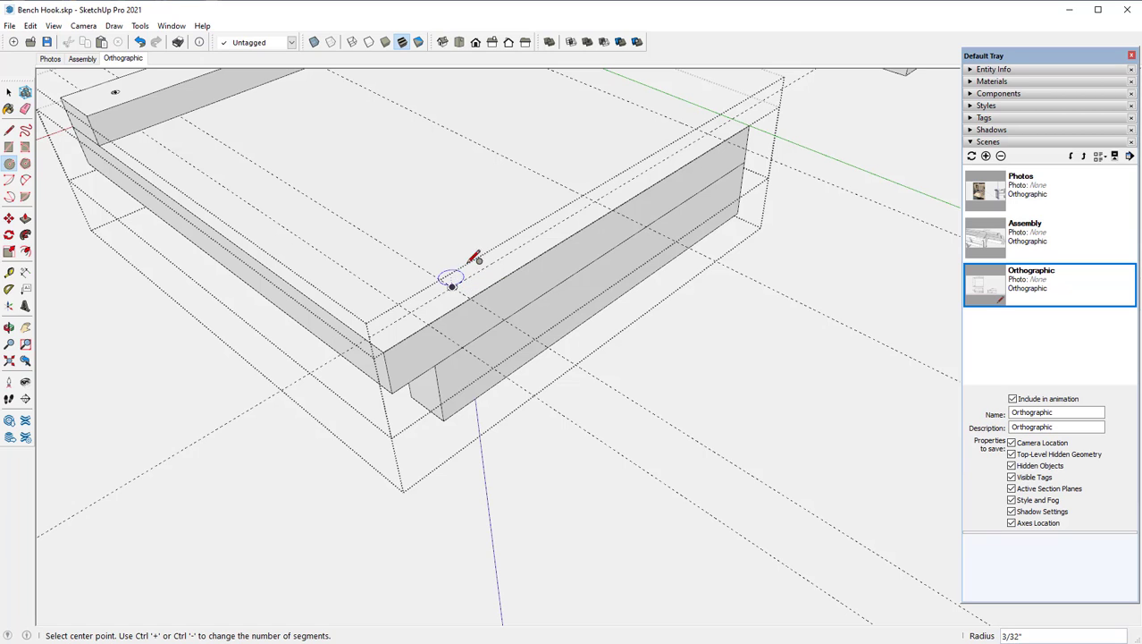
click(597, 199)
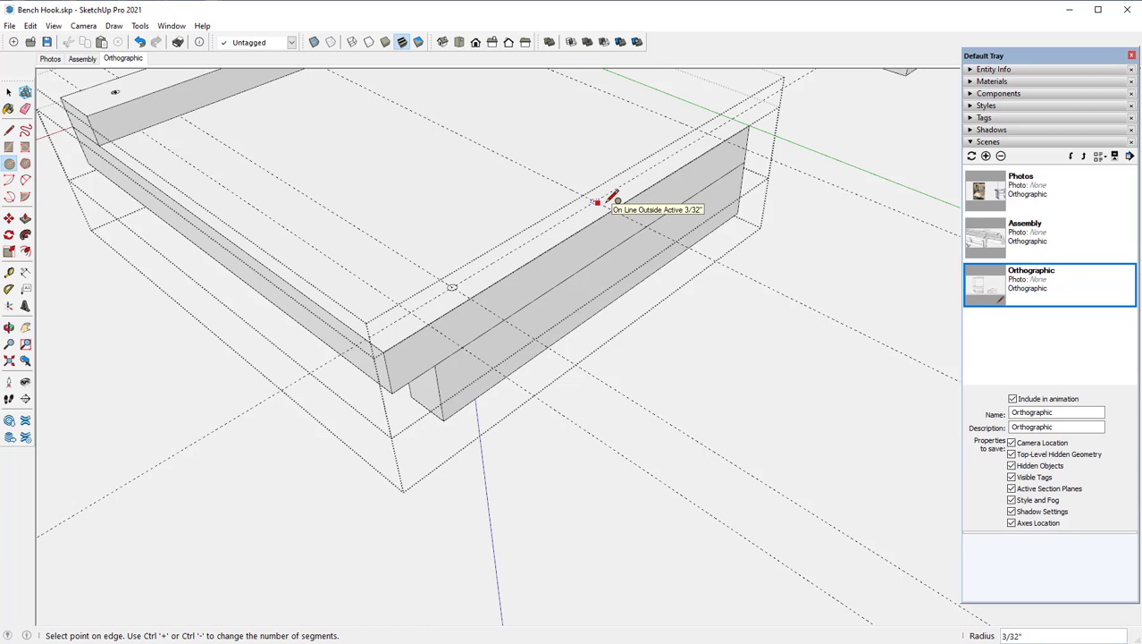
click(612, 197)
click(709, 131)
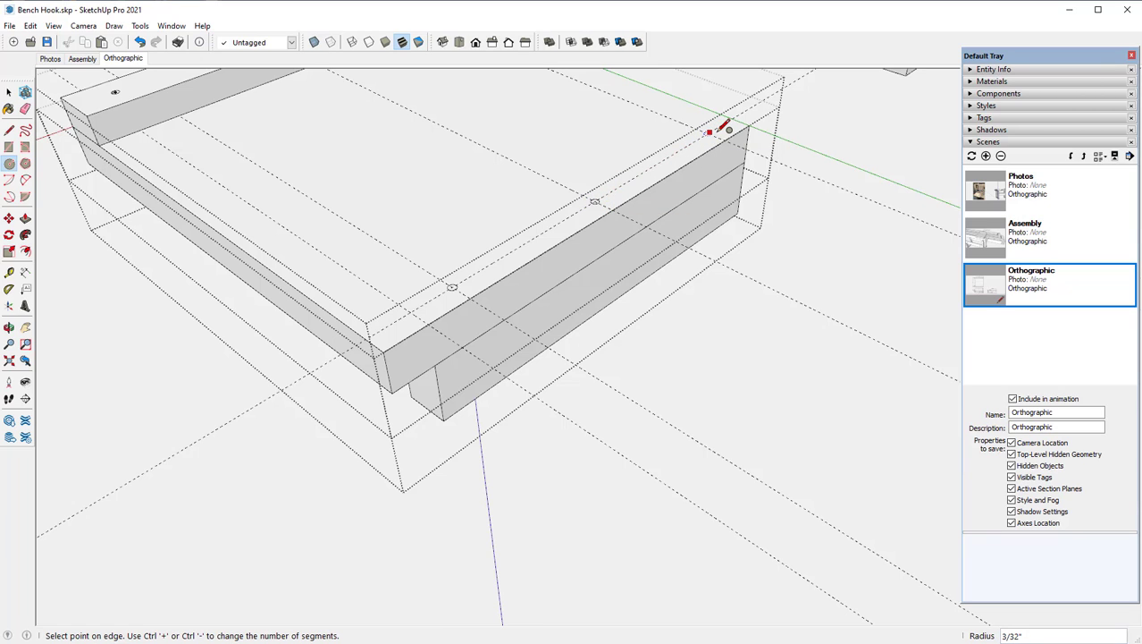
click(724, 128)
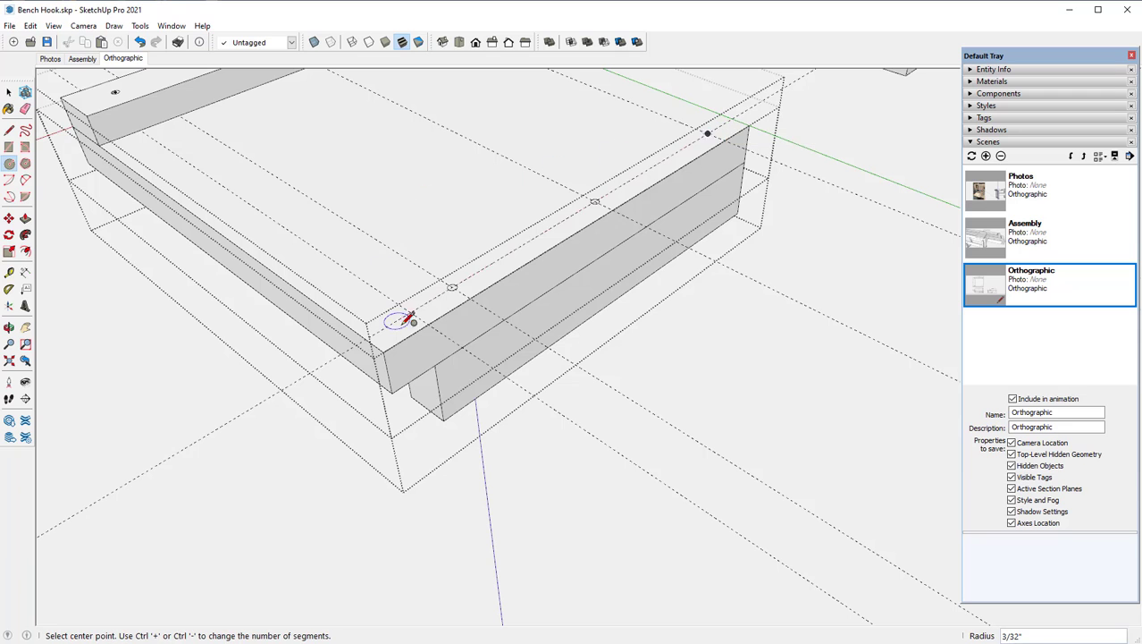
scroll(454, 287, up, 2)
scroll(454, 287, up, 2)
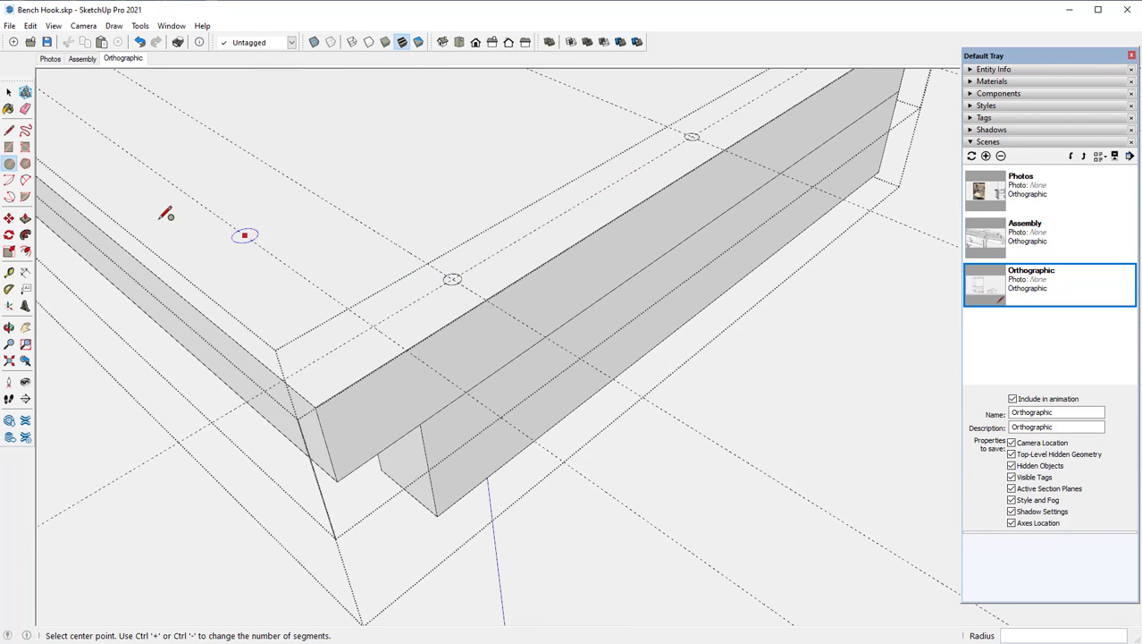
Step: Push the three circles about 1 1/16" down into the board as screw holes
click(25, 220)
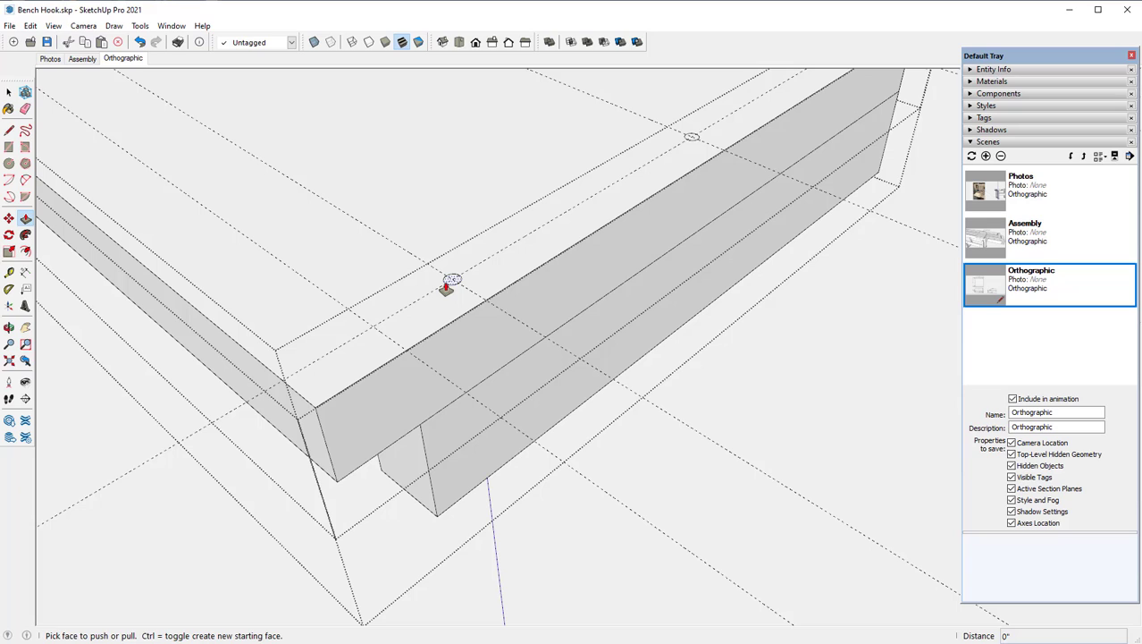
drag(453, 284, 482, 369)
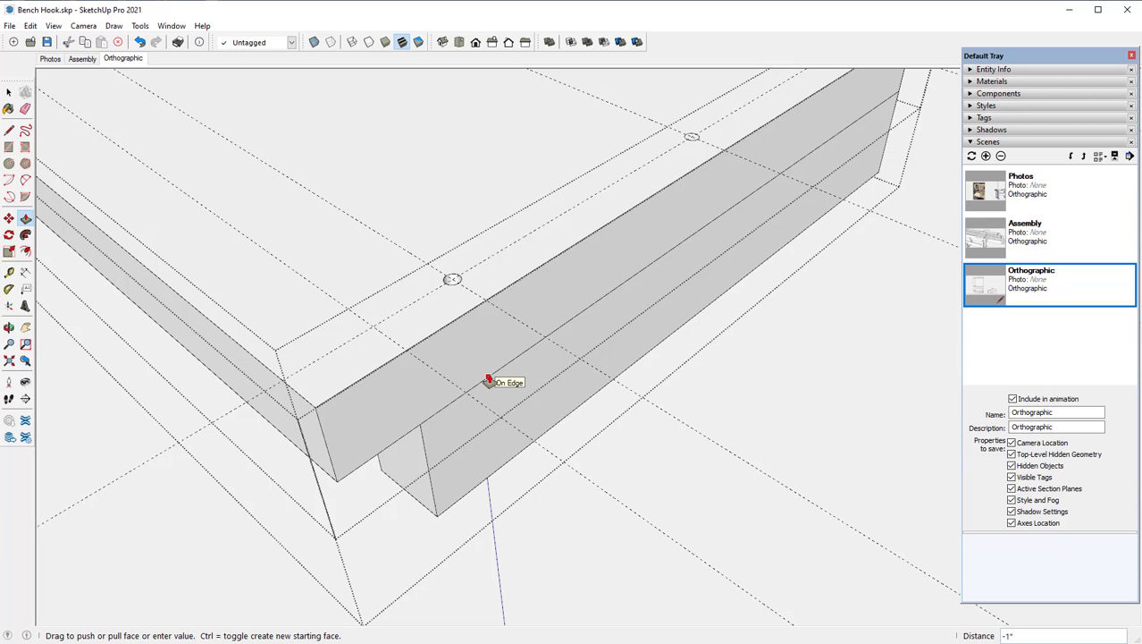
click(488, 381)
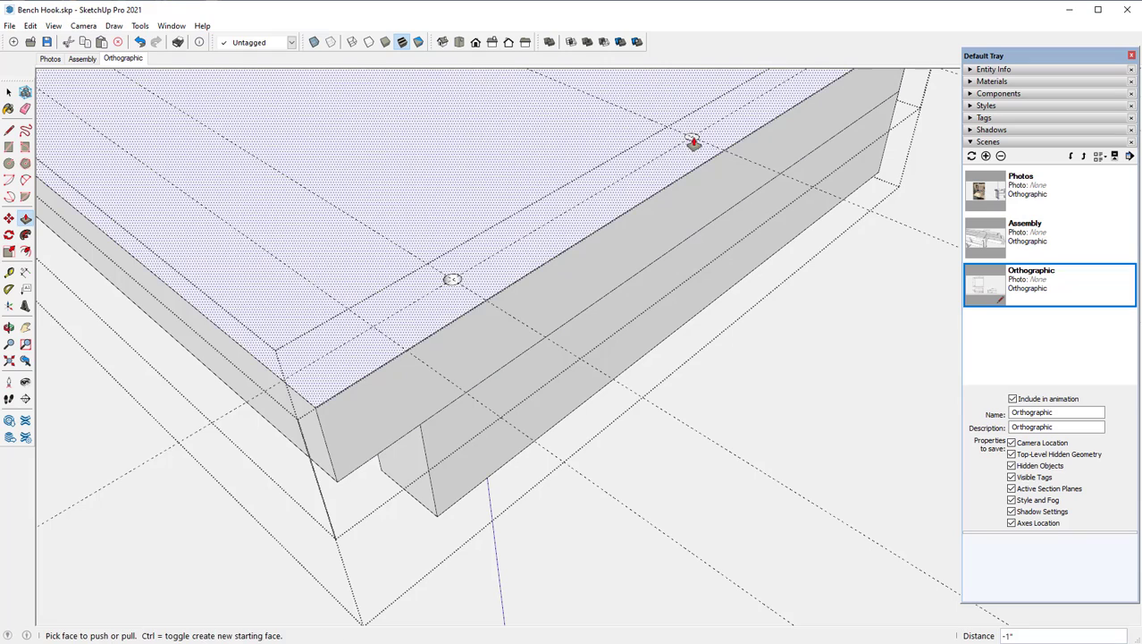
click(693, 141)
click(693, 141)
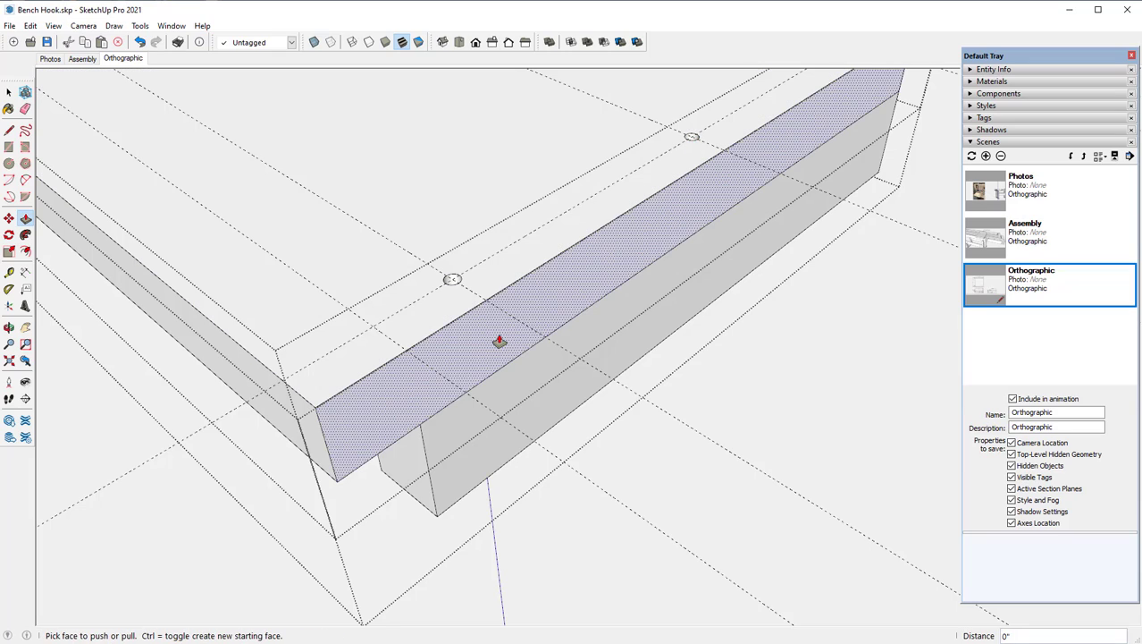
scroll(511, 321, down, 3)
scroll(765, 115, up, 5)
scroll(765, 114, up, 3)
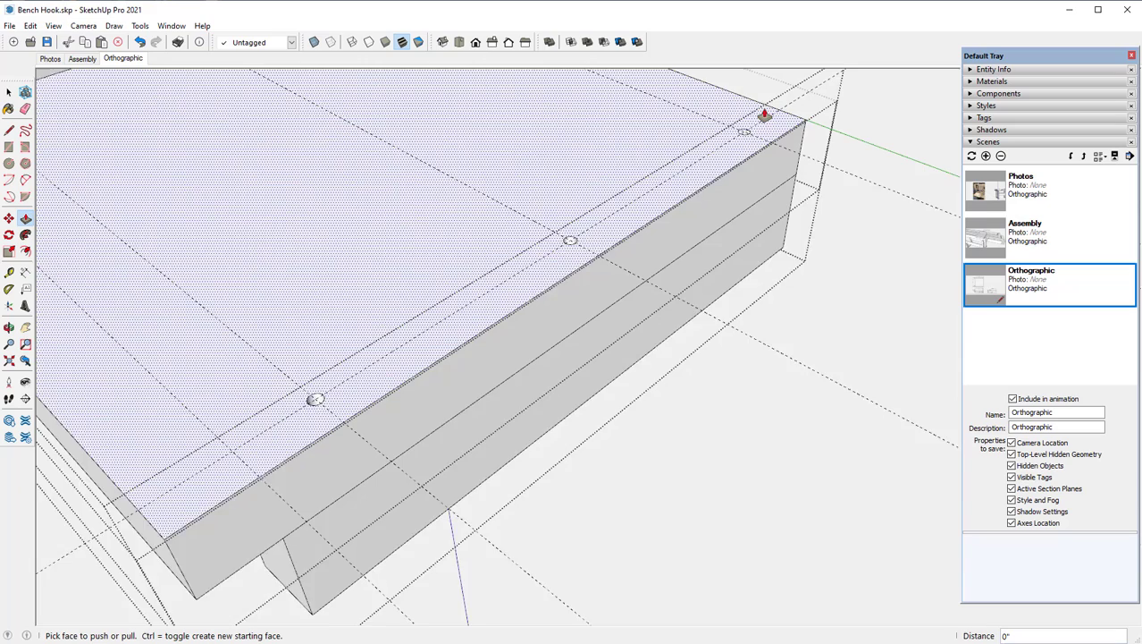
scroll(743, 140, up, 2)
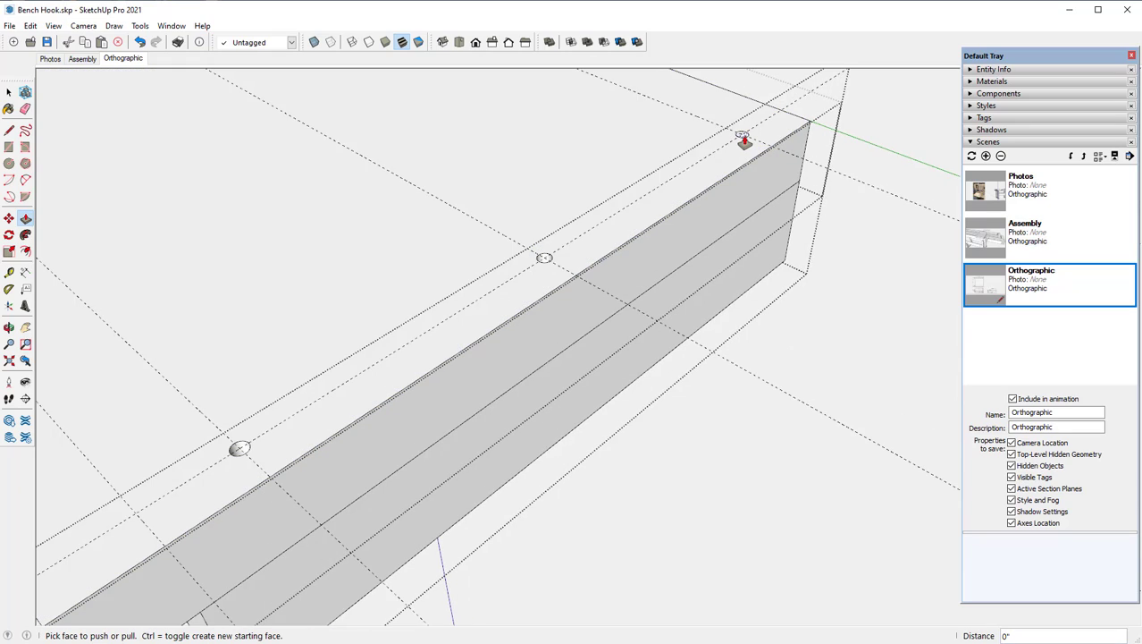
scroll(719, 186, down, 4)
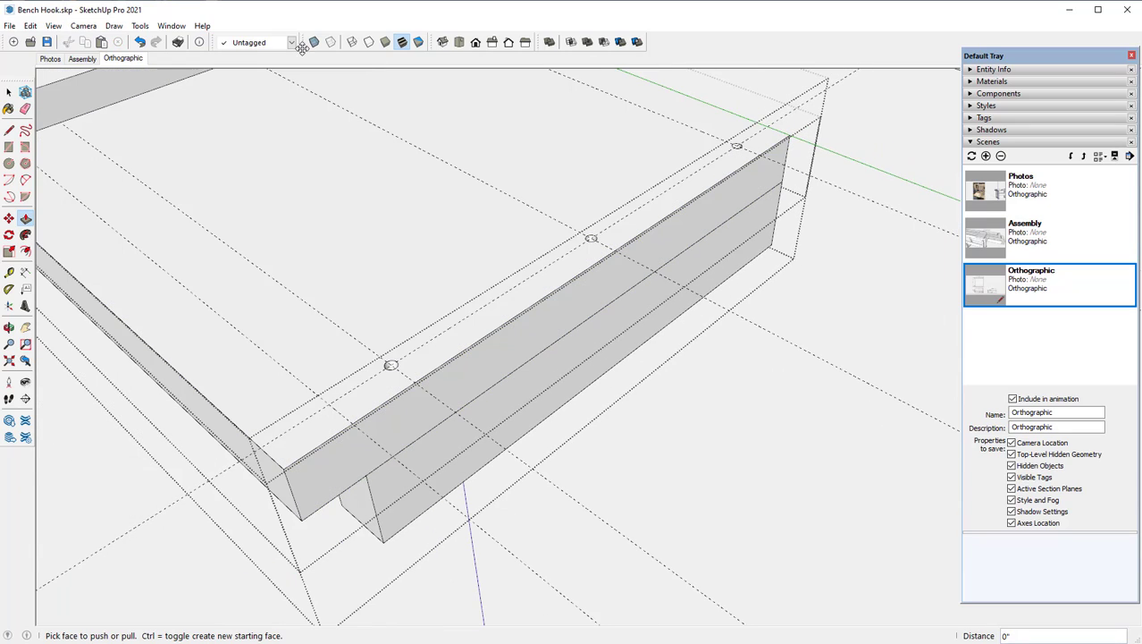
Step: Turn on X-ray display and orbit to inspect the screw holes
click(314, 42)
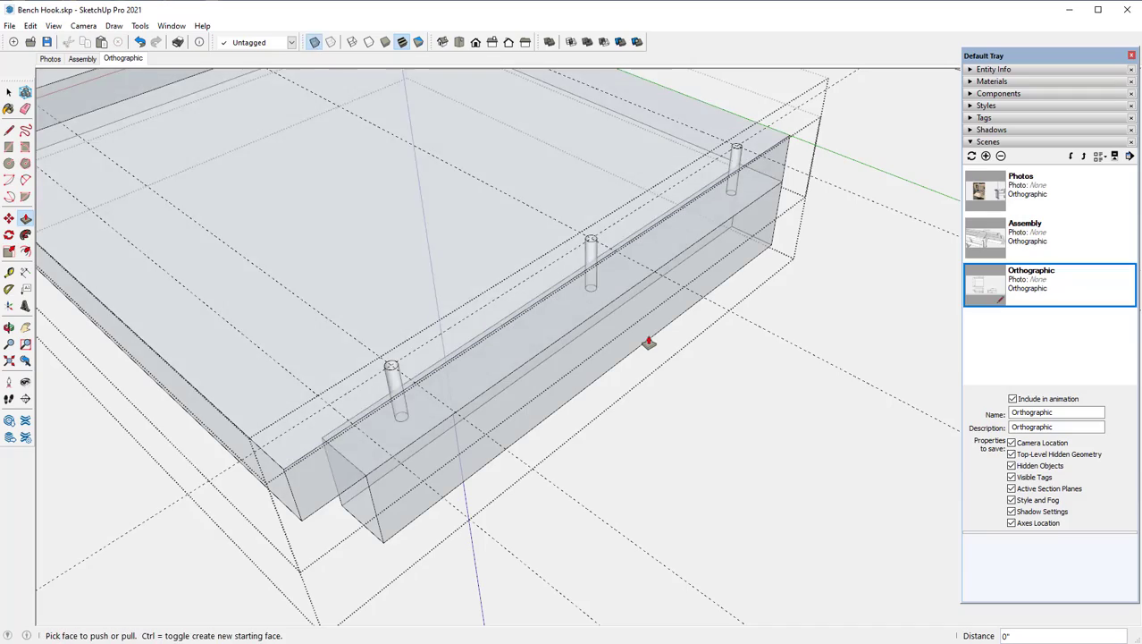
middle_drag(647, 339, 676, 122)
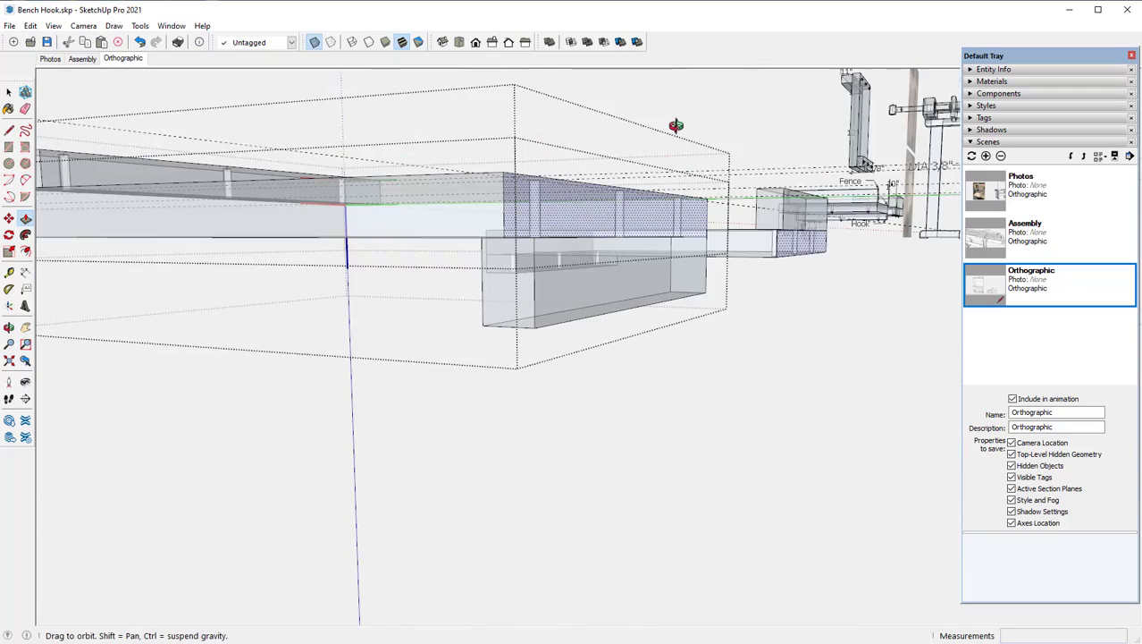
key(o)
drag(676, 128, 586, 302)
key(p)
scroll(589, 309, down, 2)
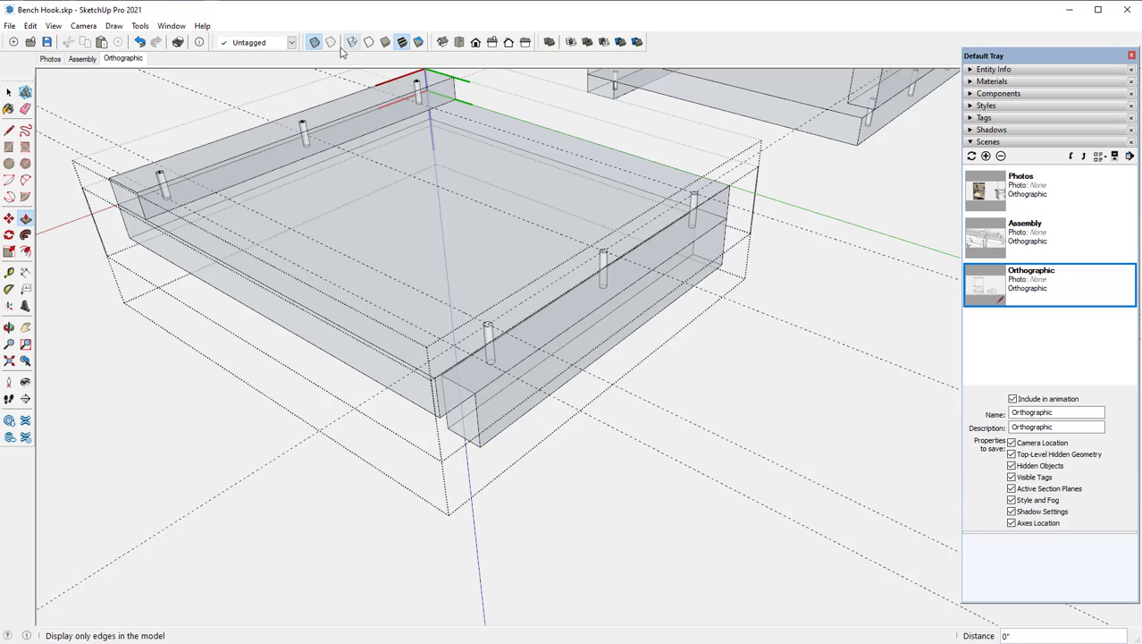
Step: Turn off X-ray and close the bench hook component being edited
click(313, 42)
right_click(839, 175)
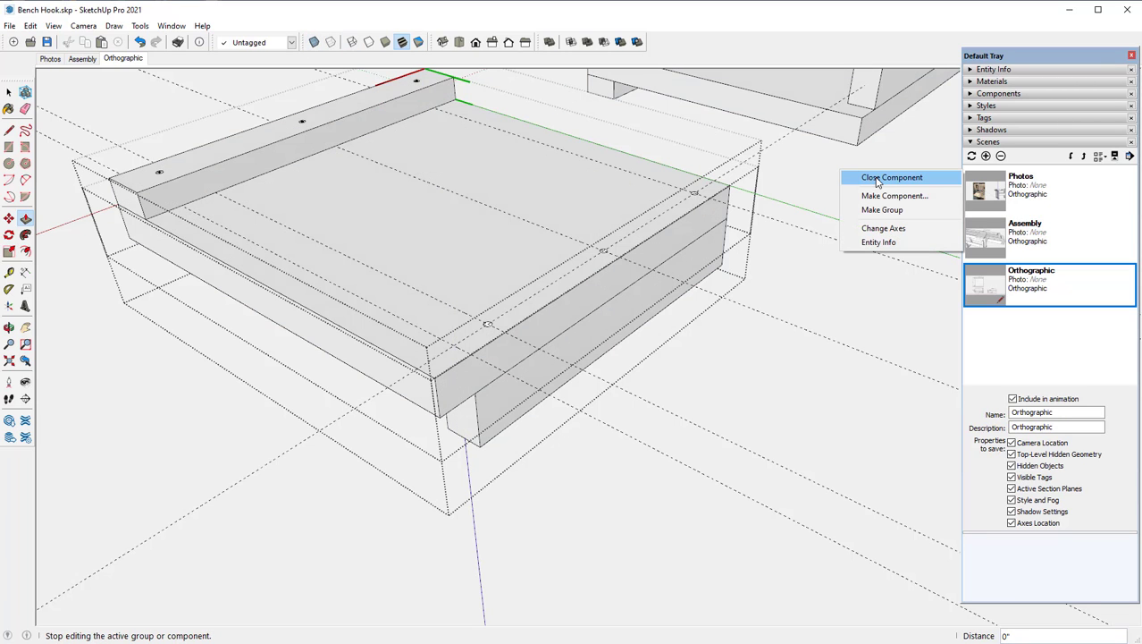
click(877, 178)
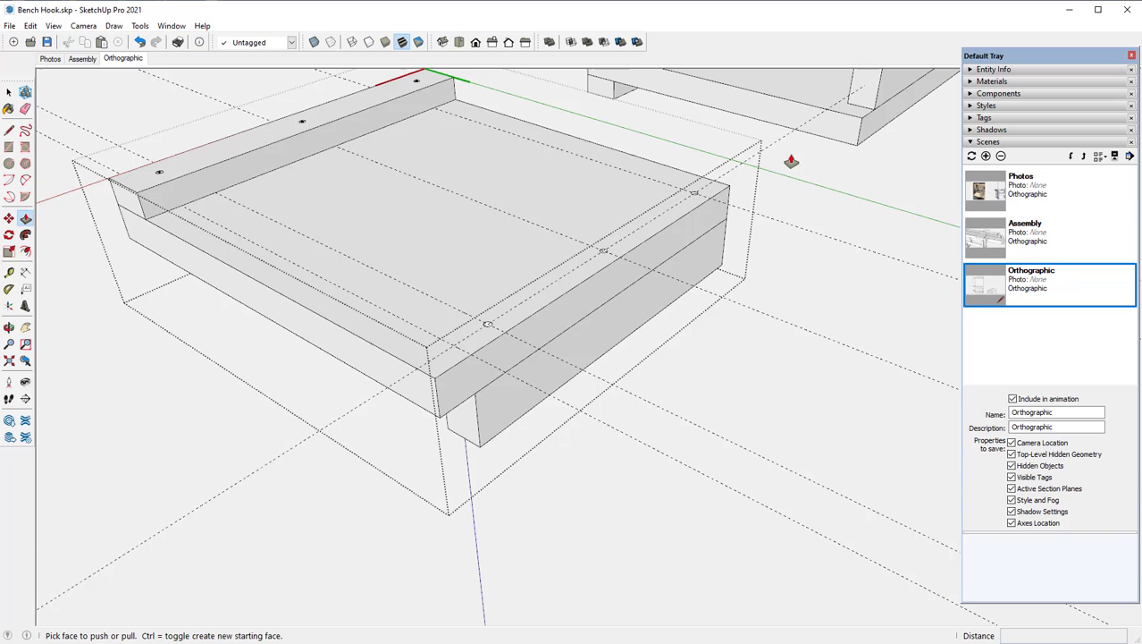
right_click(794, 159)
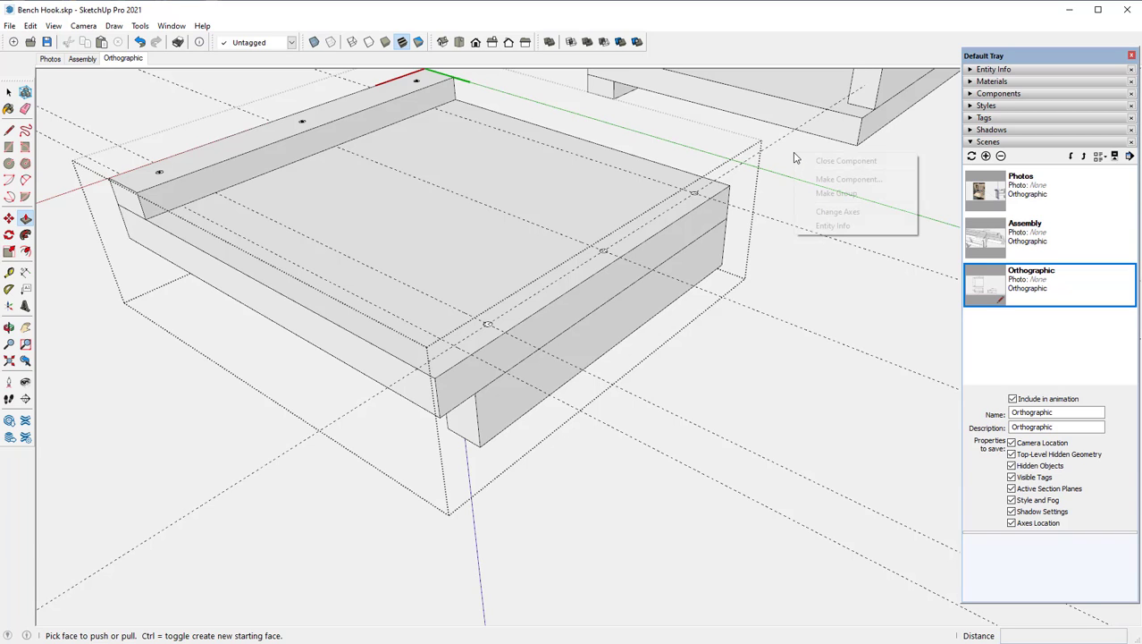
click(844, 163)
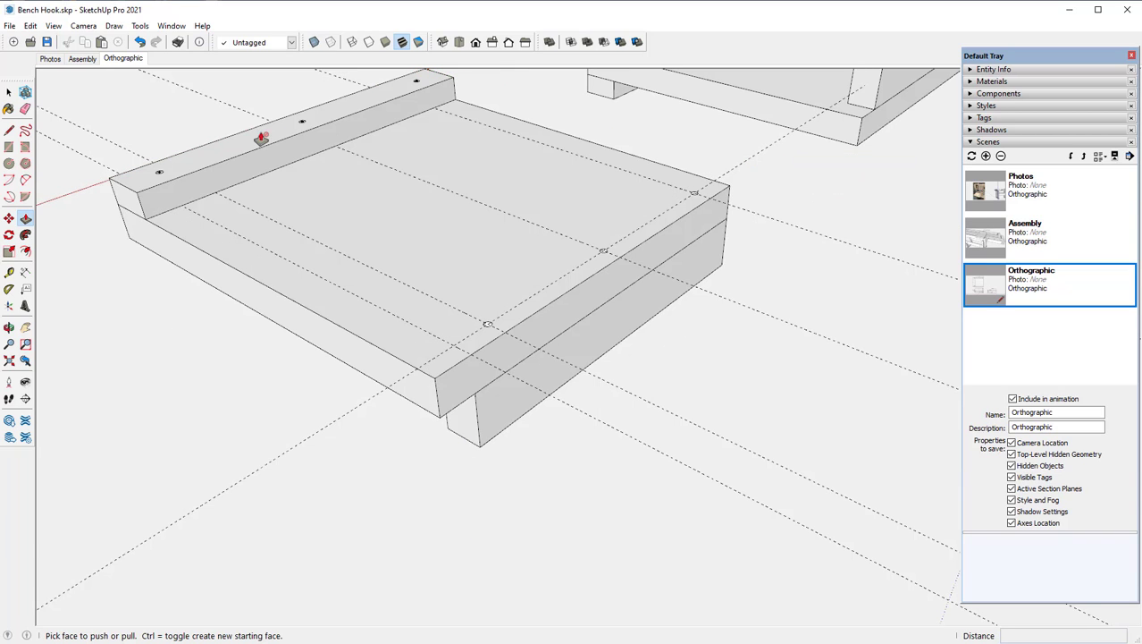
Step: Erase the dashed guide lines, including the remaining diagonal one
click(25, 109)
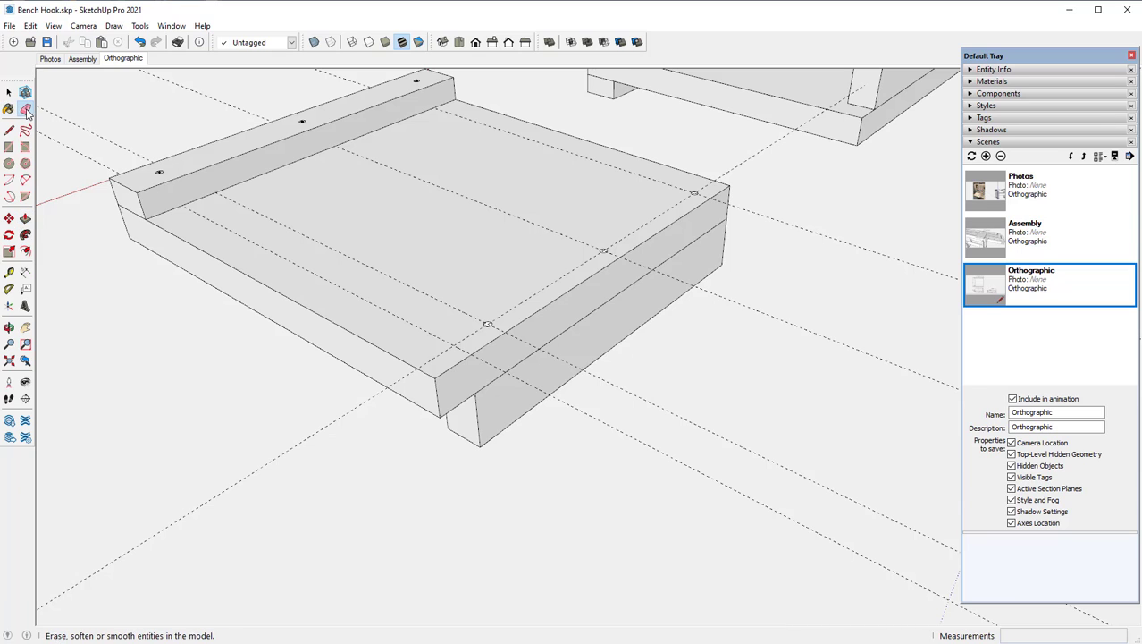
mouse_move(645, 203)
mouse_down()
mouse_move(788, 205)
mouse_move(807, 218)
mouse_move(784, 352)
mouse_move(761, 398)
mouse_move(705, 440)
mouse_up()
drag(282, 411, 320, 447)
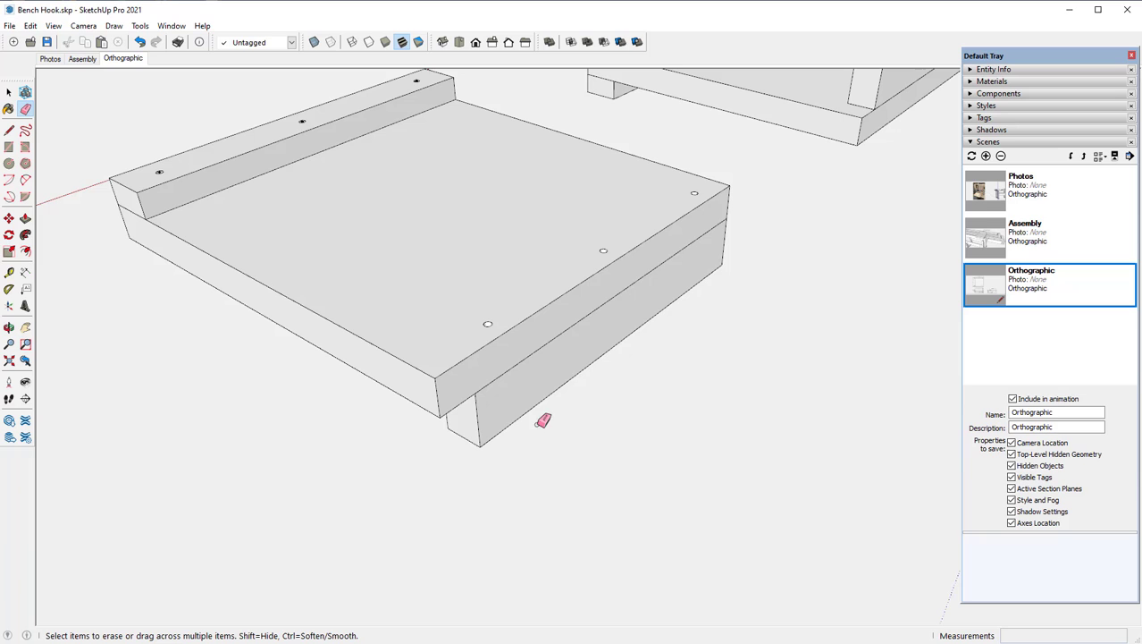
scroll(496, 320, up, 3)
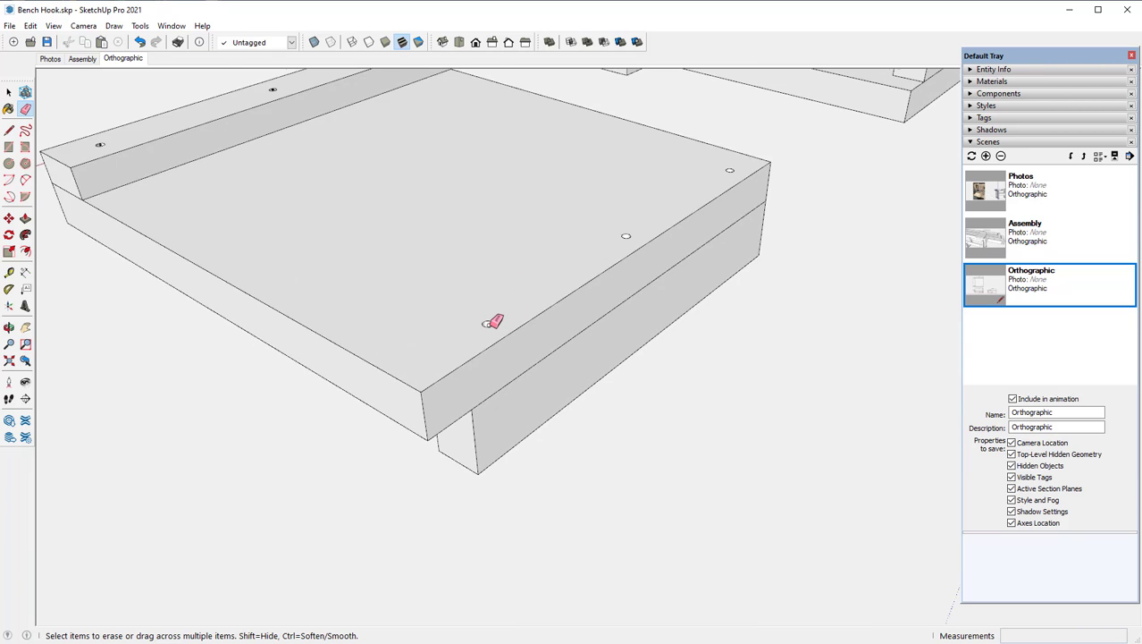
scroll(496, 321, up, 2)
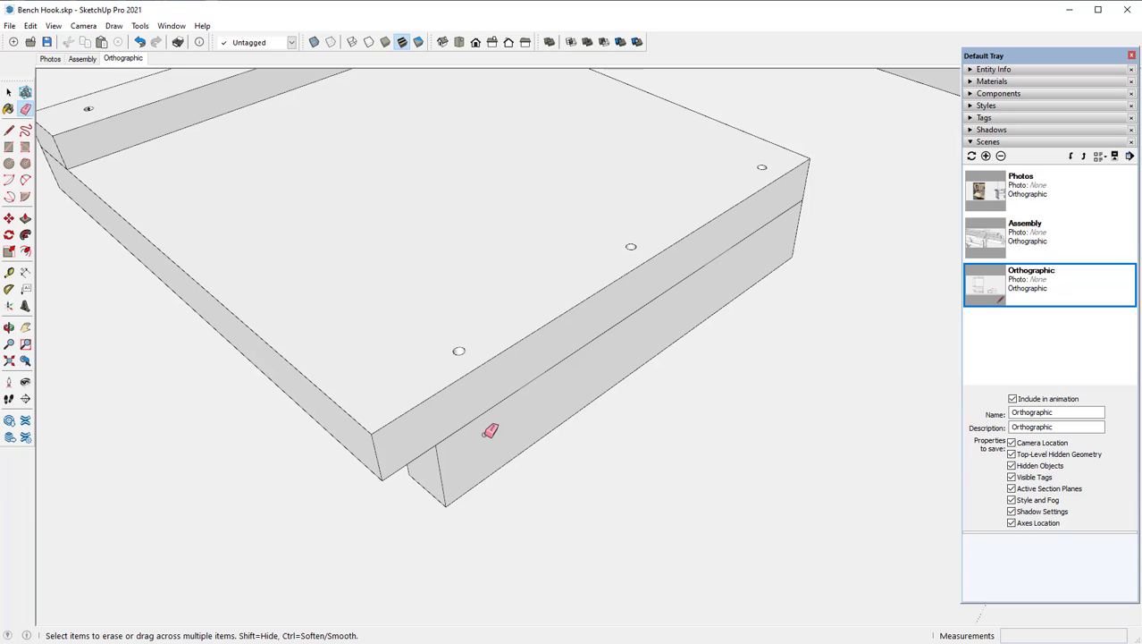
Step: Open the inner board for editing and mark the centres of its three hole circles
right_click(471, 387)
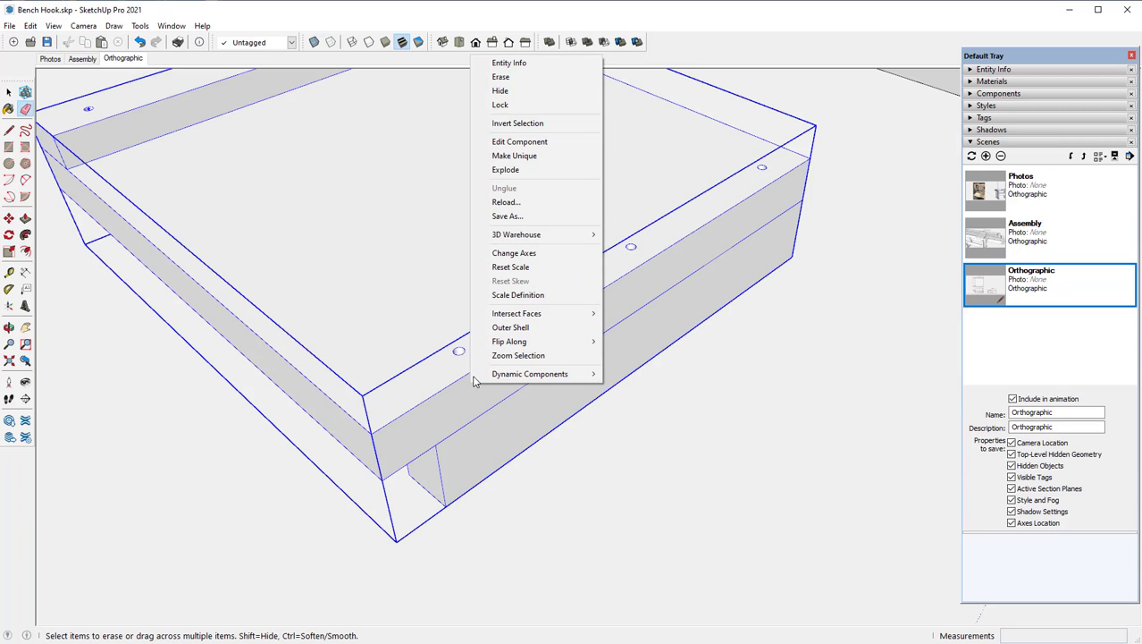
click(522, 143)
right_click(464, 301)
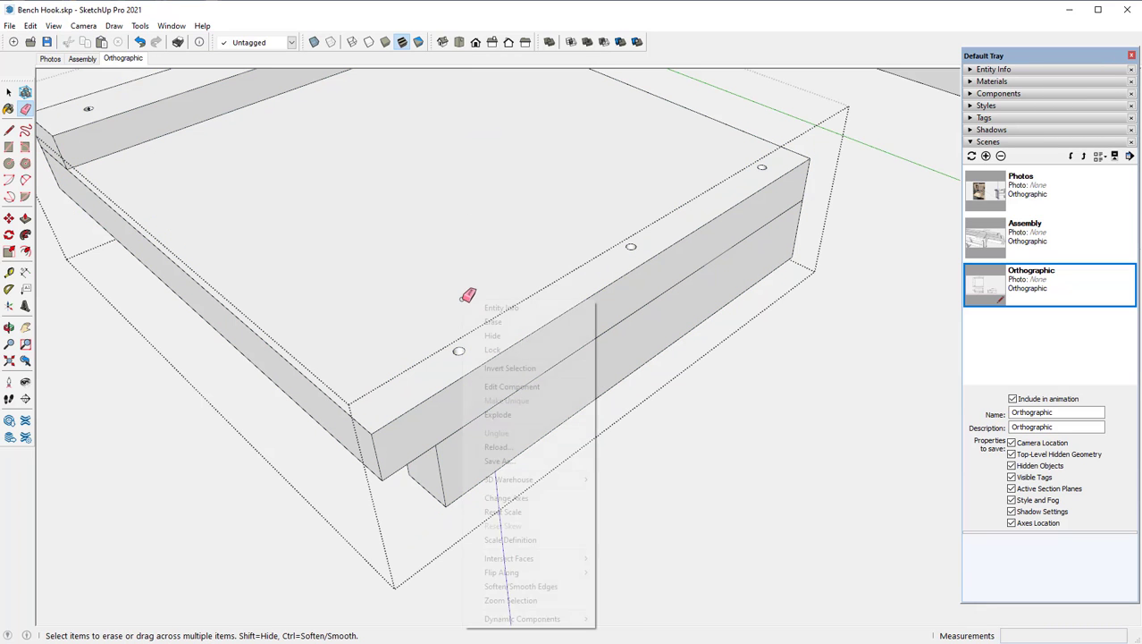
click(512, 387)
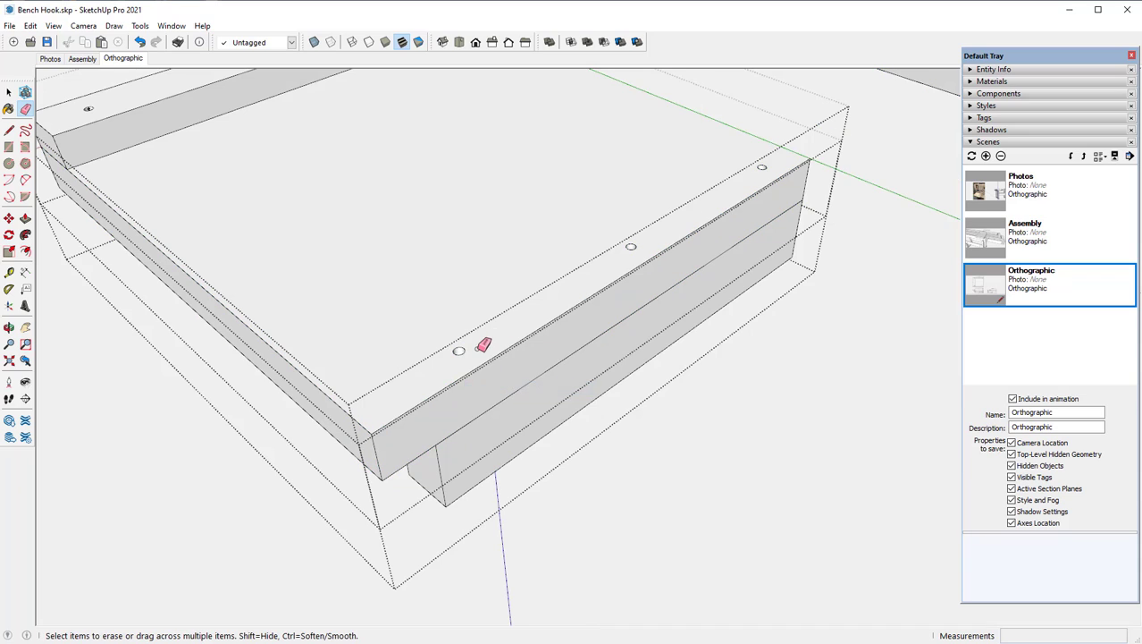
right_click(464, 351)
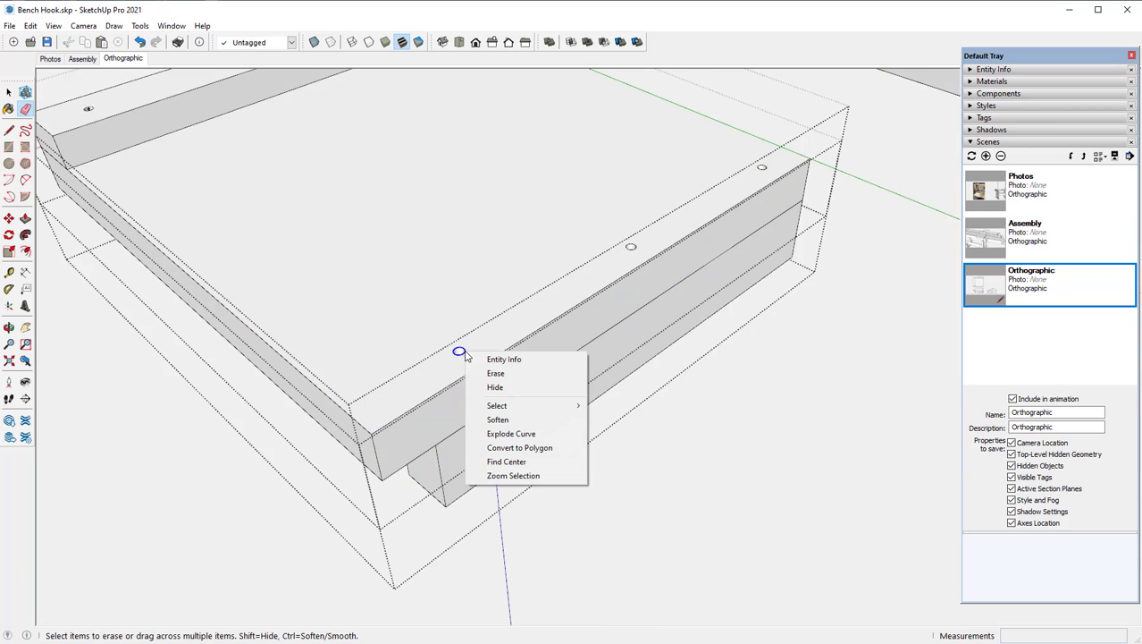
click(499, 461)
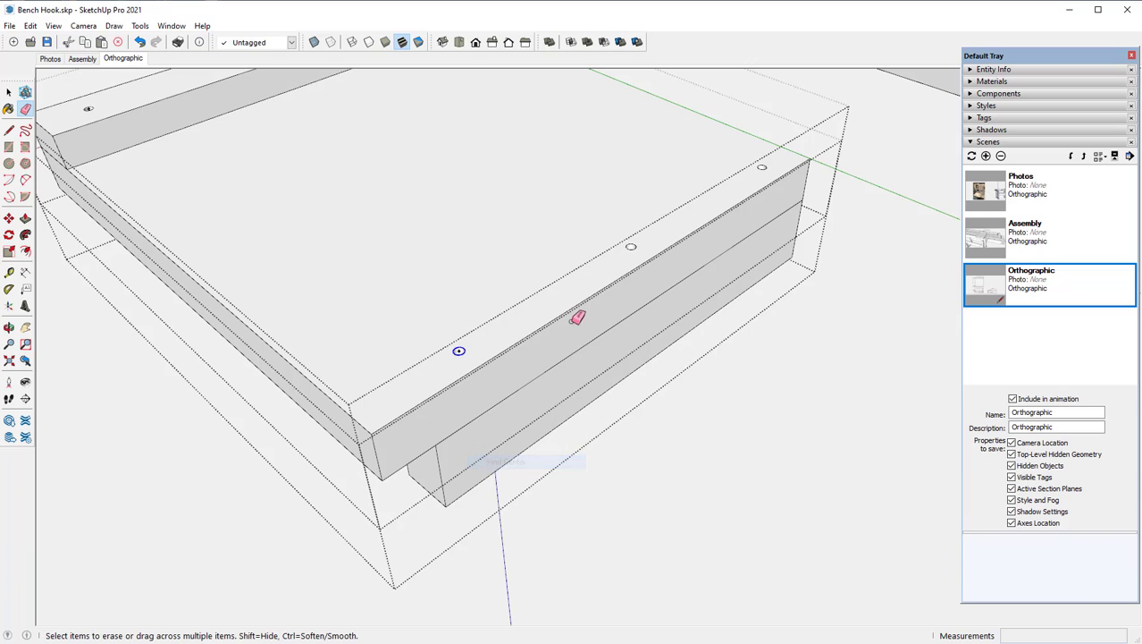
right_click(634, 245)
click(677, 361)
key(Escape)
right_click(762, 166)
click(779, 281)
Step: Close the nested board components to leave editing
middle_drag(722, 279, 597, 298)
right_click(787, 341)
click(836, 349)
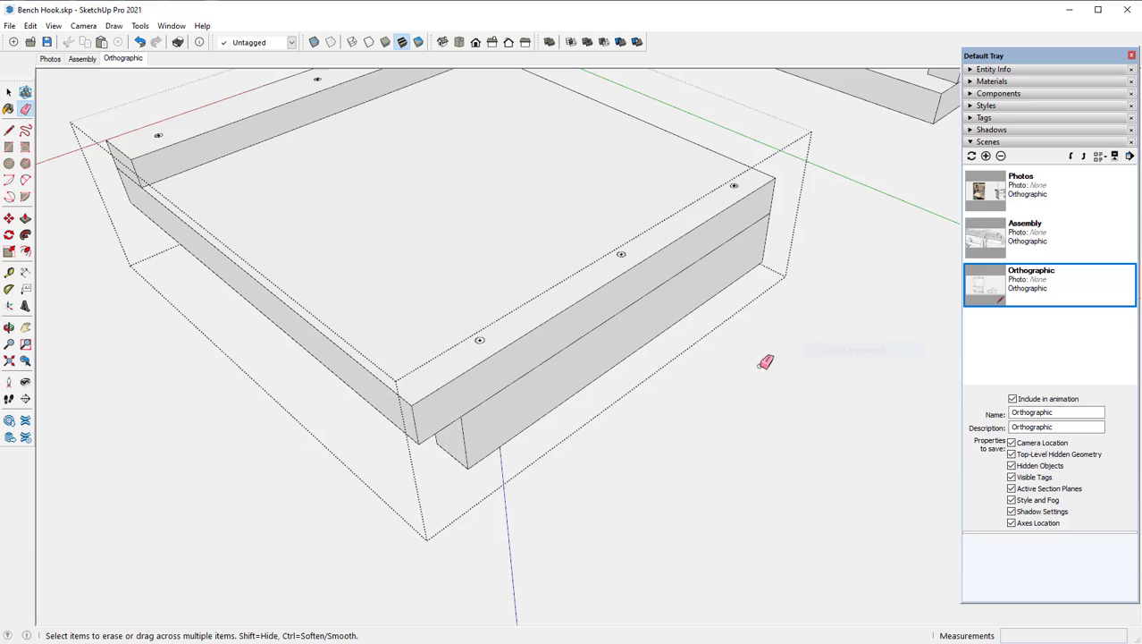
right_click(789, 328)
click(840, 335)
Step: Select the loose screw-hole board with the Select tool
mouse_move(648, 276)
middle_down()
mouse_move(628, 241)
mouse_move(786, 194)
mouse_move(891, 252)
mouse_move(594, 259)
mouse_move(790, 252)
middle_up()
scroll(796, 252, down, 3)
key(e)
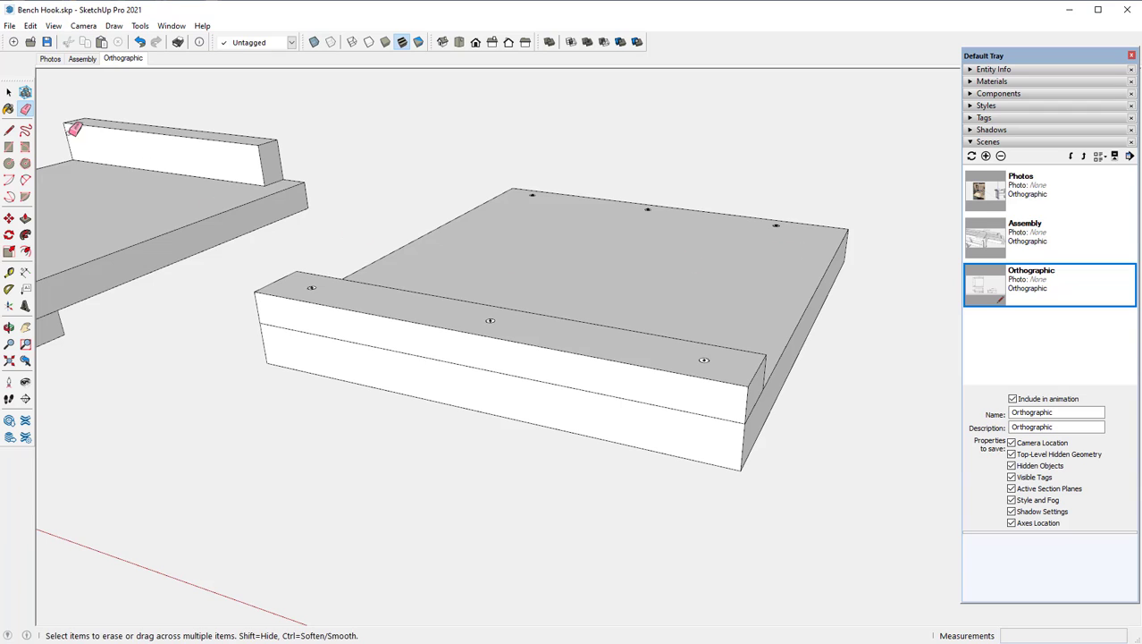
click(9, 92)
click(506, 268)
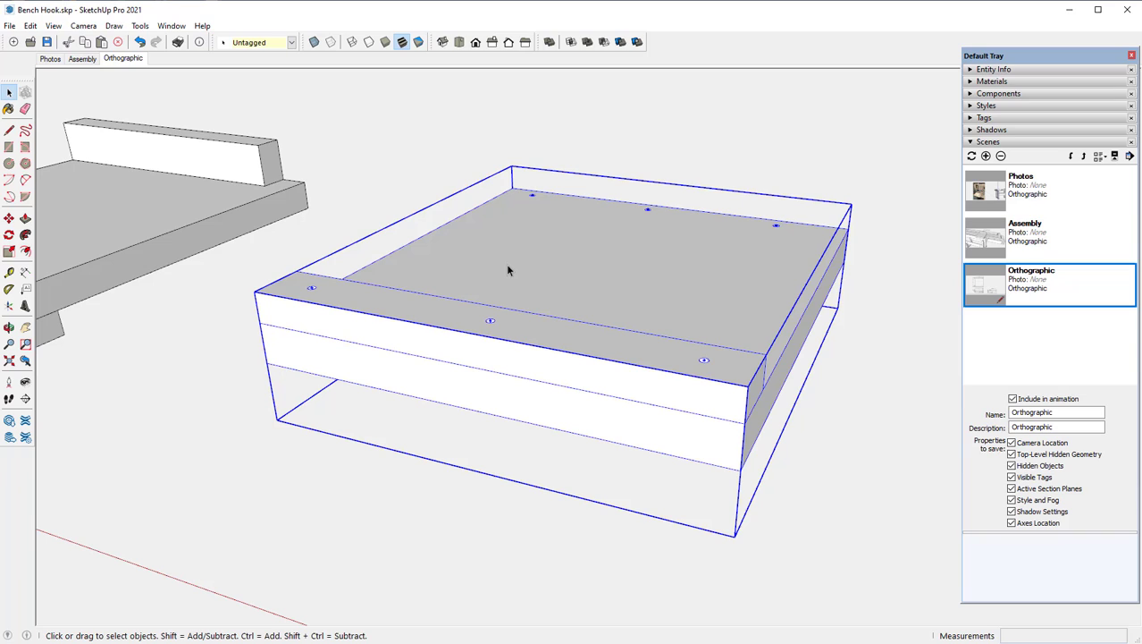
Step: Delete the selected spare screw-hole board
key(Delete)
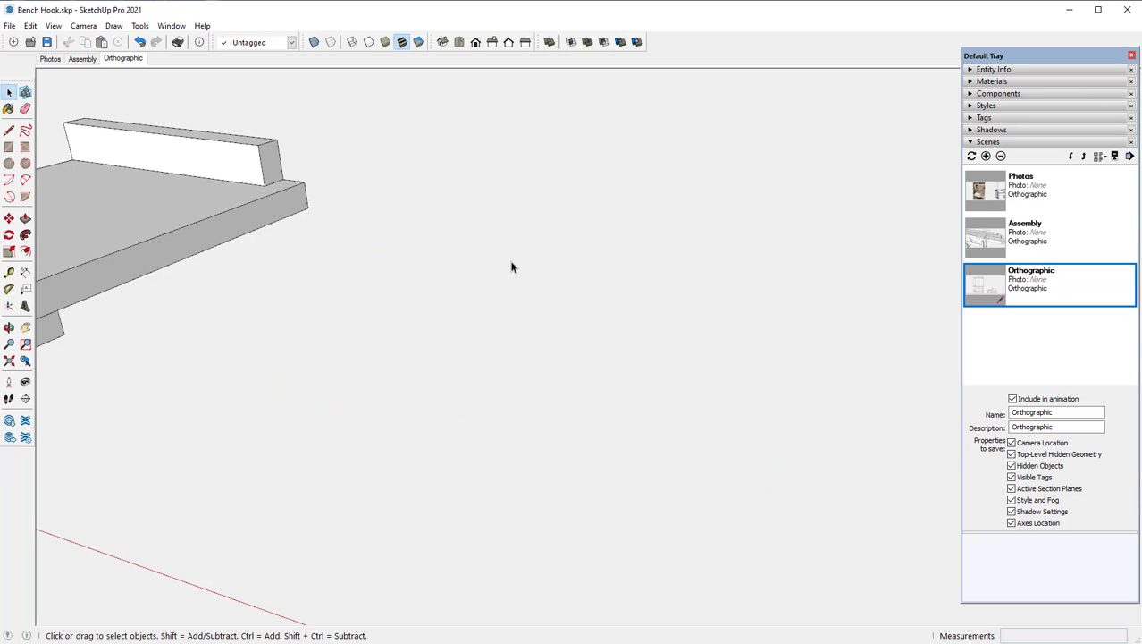
middle_drag(683, 284, 688, 280)
scroll(689, 280, down, 2)
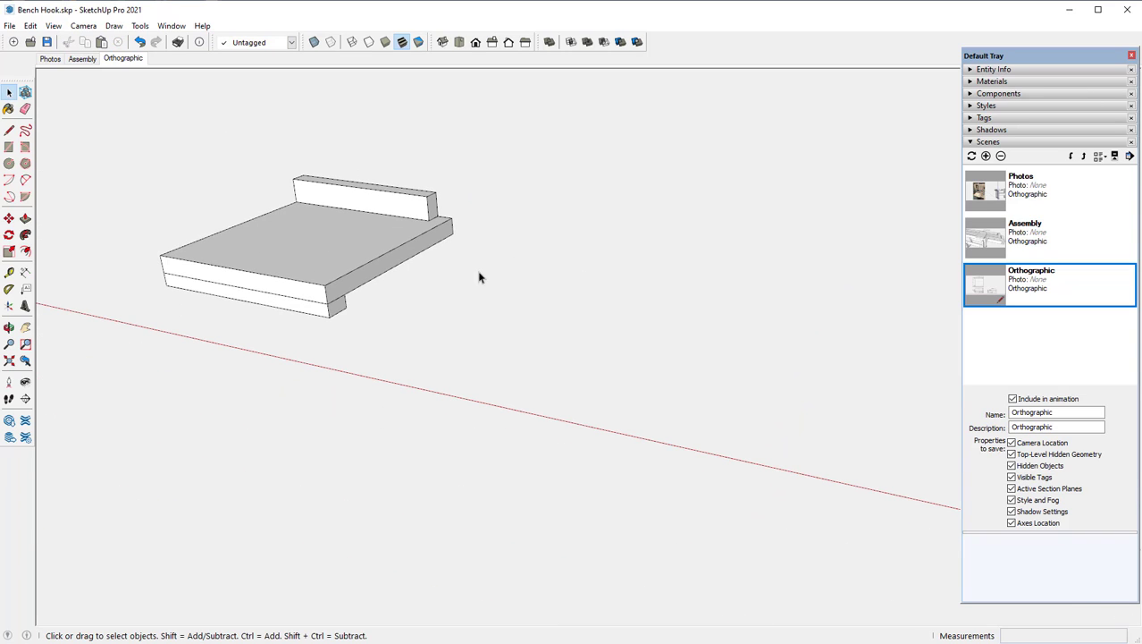
scroll(172, 250, up, 6)
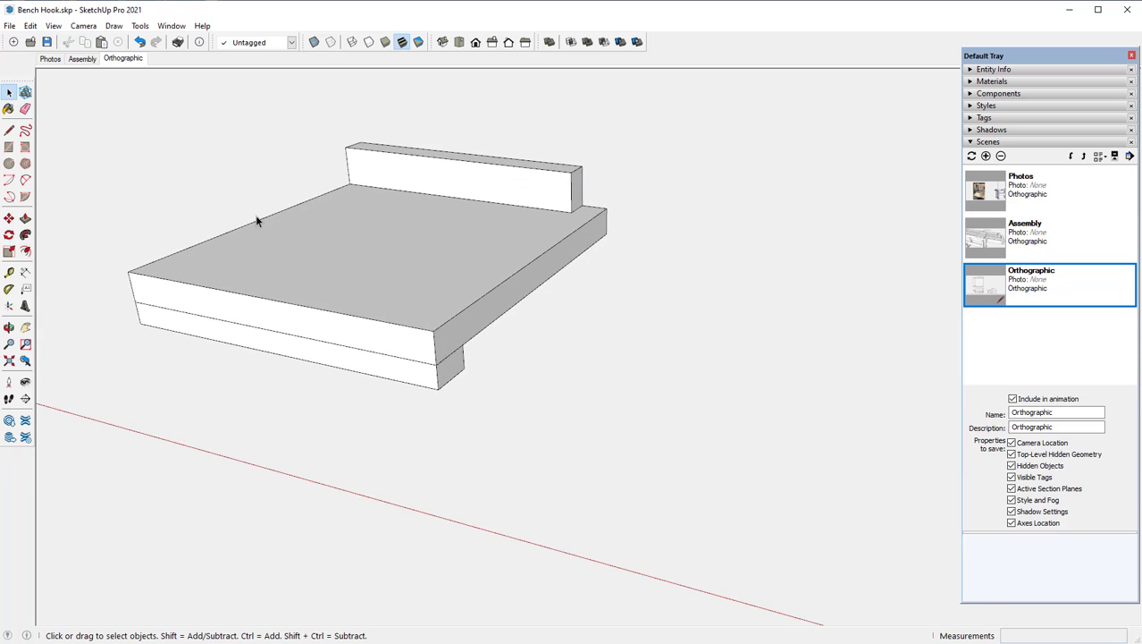
Step: Toggle X-ray on to check the dowels, then return to solid display and zoom out
click(314, 43)
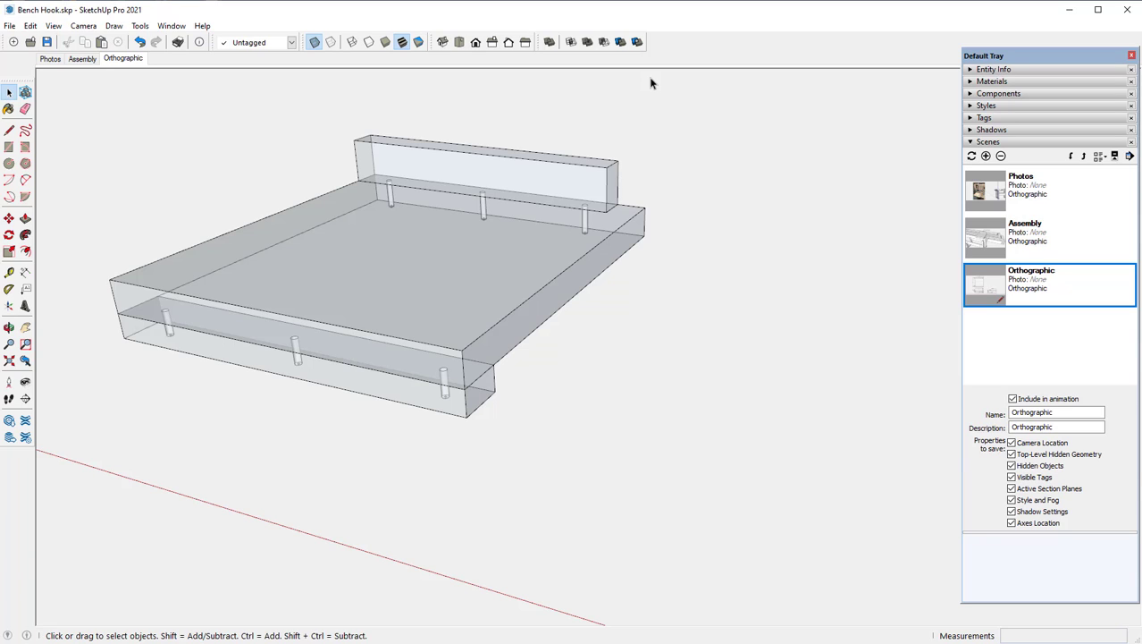
right_click(610, 115)
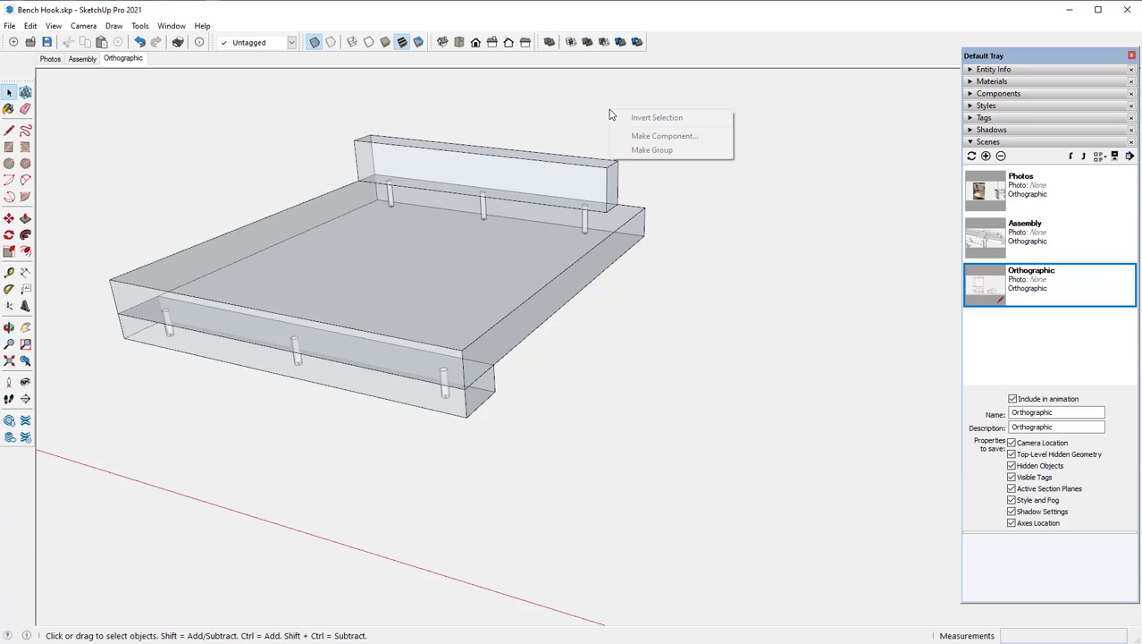
click(10, 93)
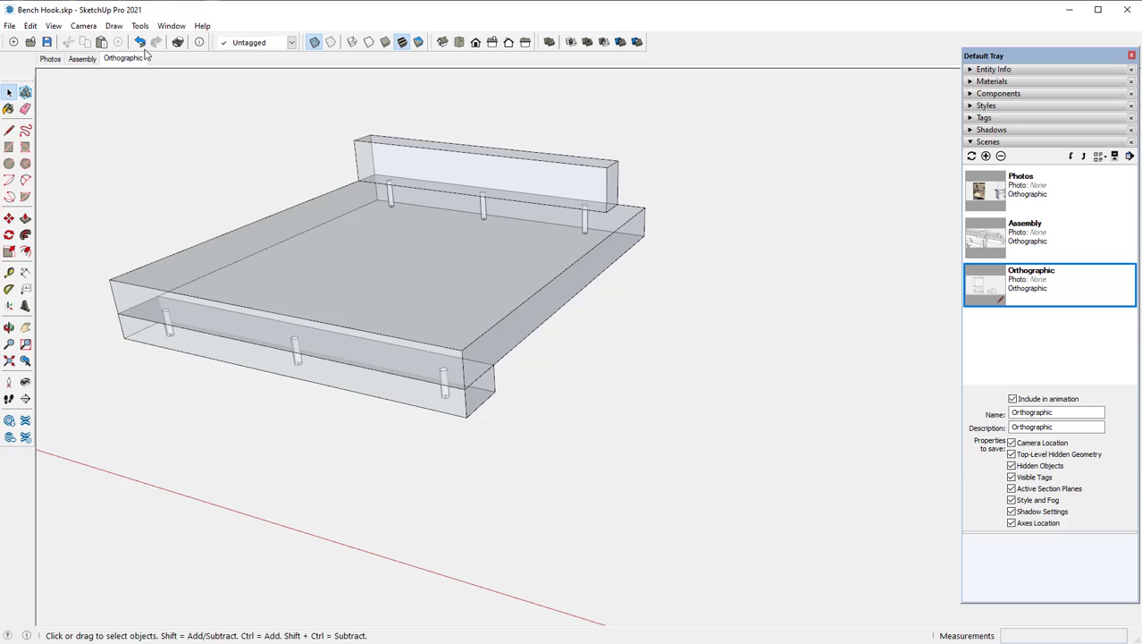
click(313, 42)
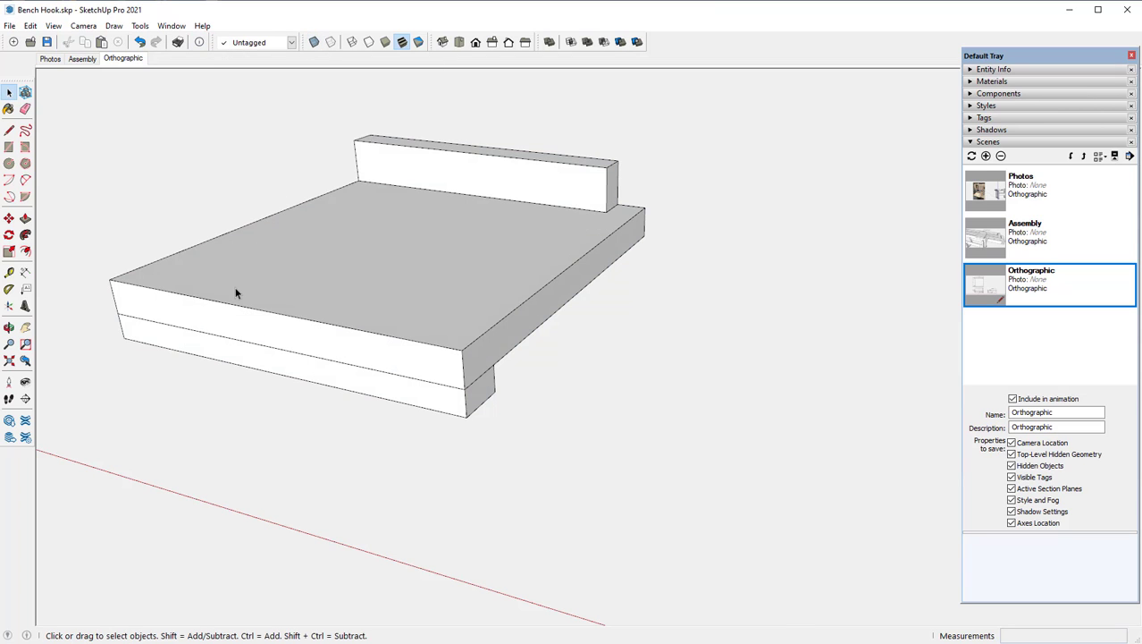
scroll(236, 293, down, 5)
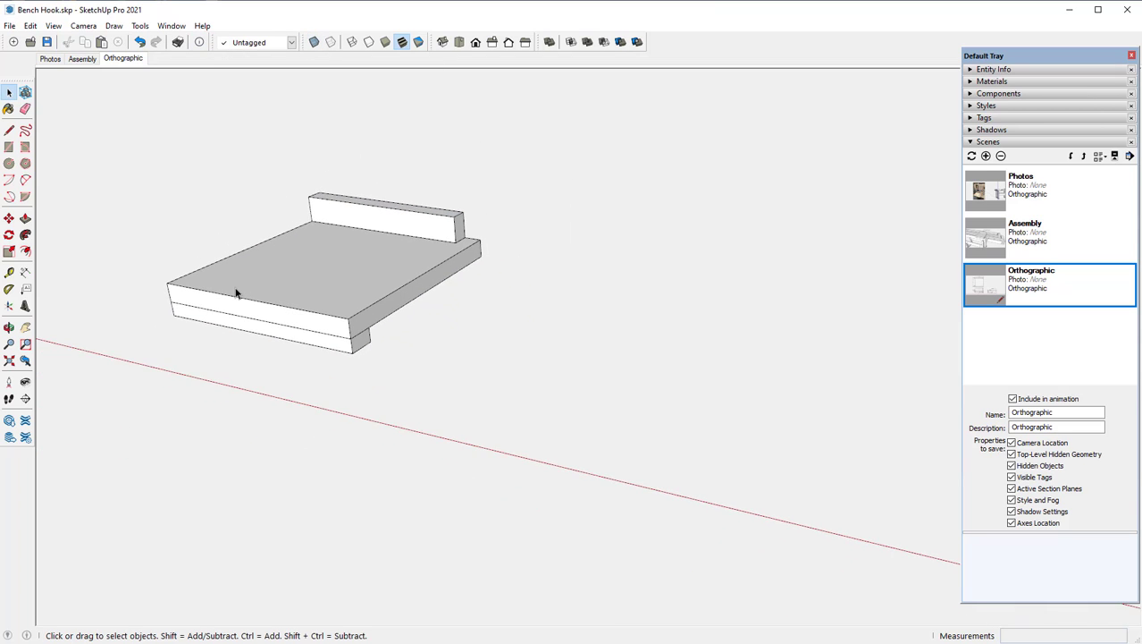
scroll(236, 293, down, 1)
middle_drag(236, 293, 266, 268)
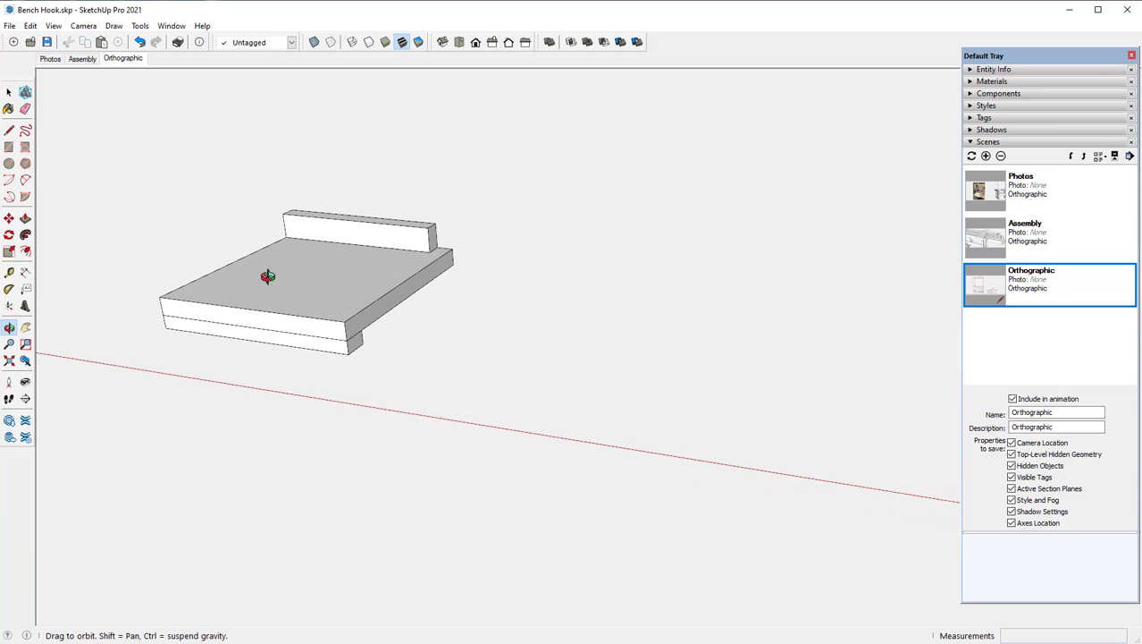
scroll(273, 280, down, 2)
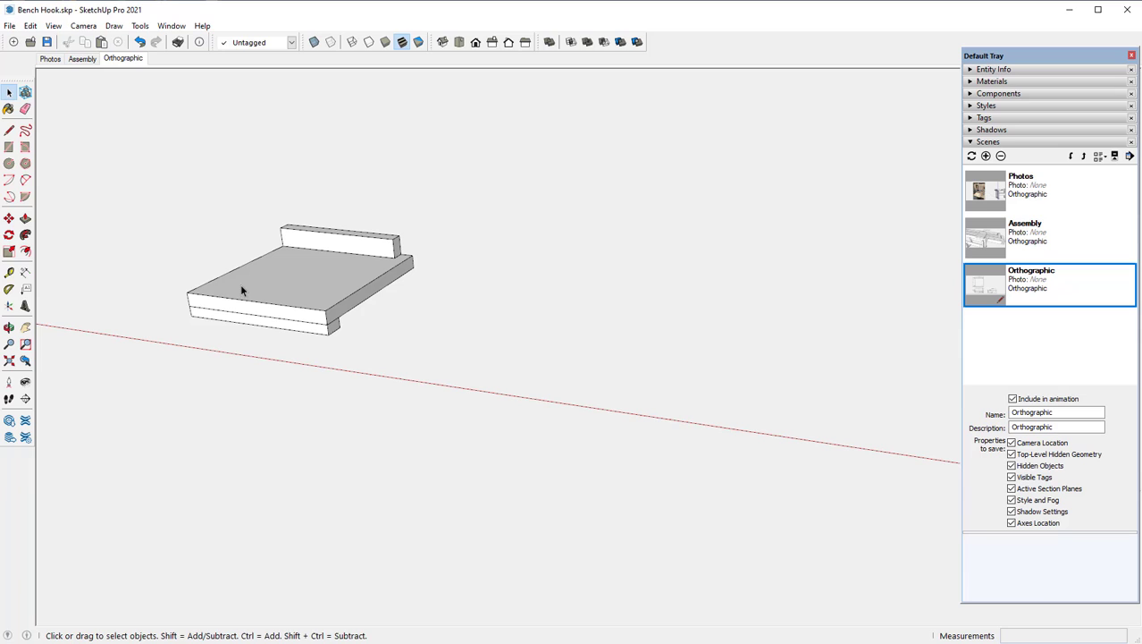
Step: Copy the bench hook to the right with Move and Ctrl, then adjust the copy
click(9, 219)
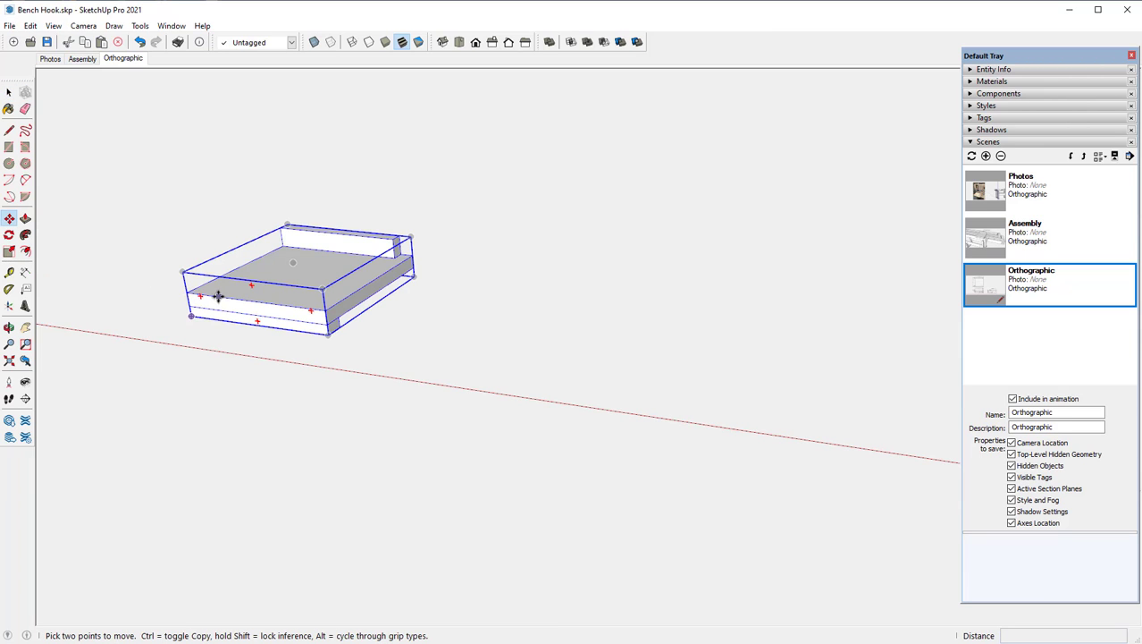
scroll(218, 295, down, 2)
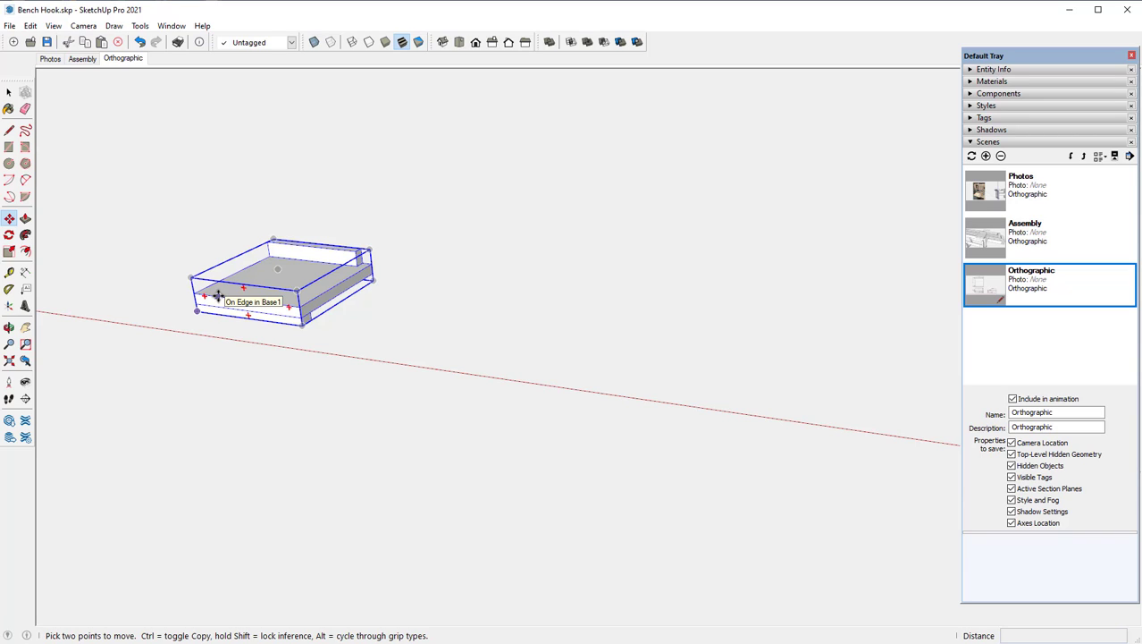
key(ctrl)
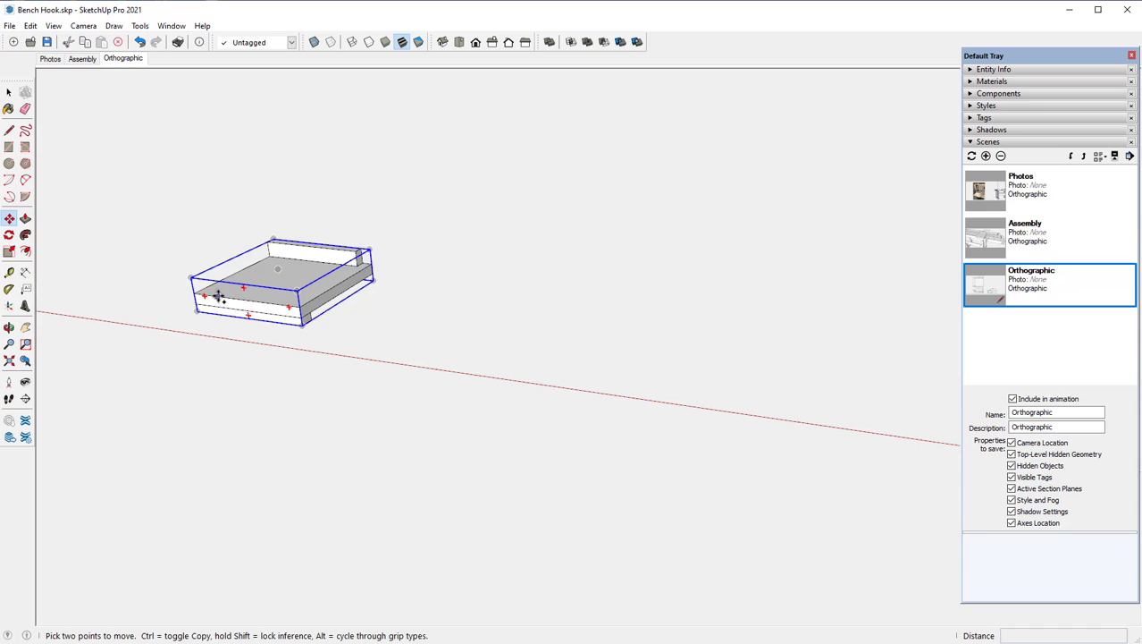
click(218, 295)
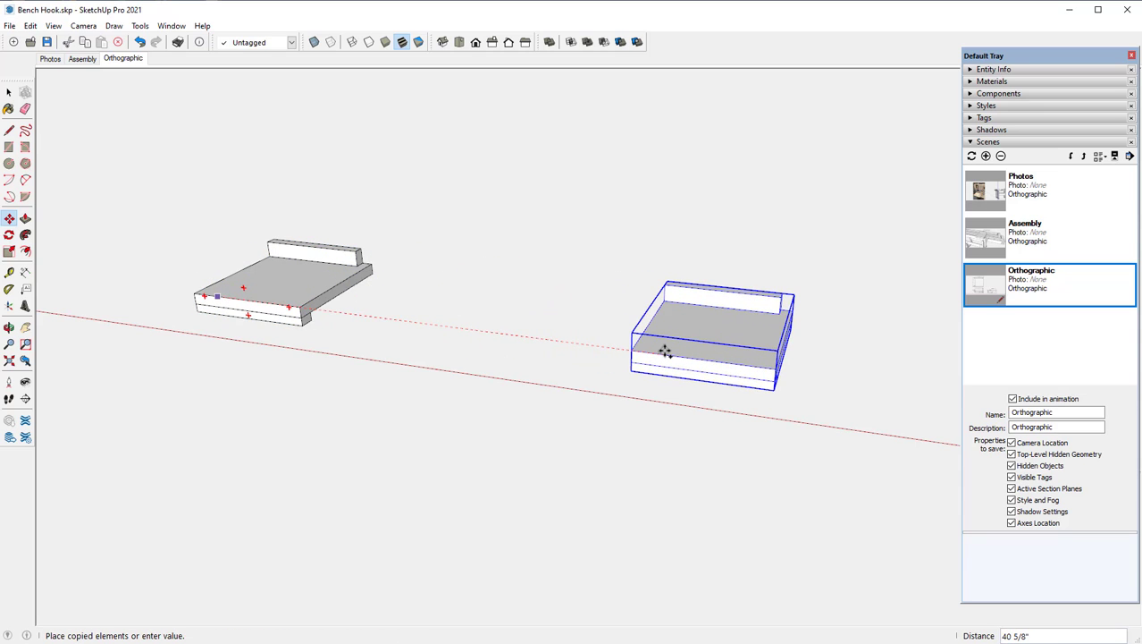
click(663, 350)
scroll(170, 312, down, 3)
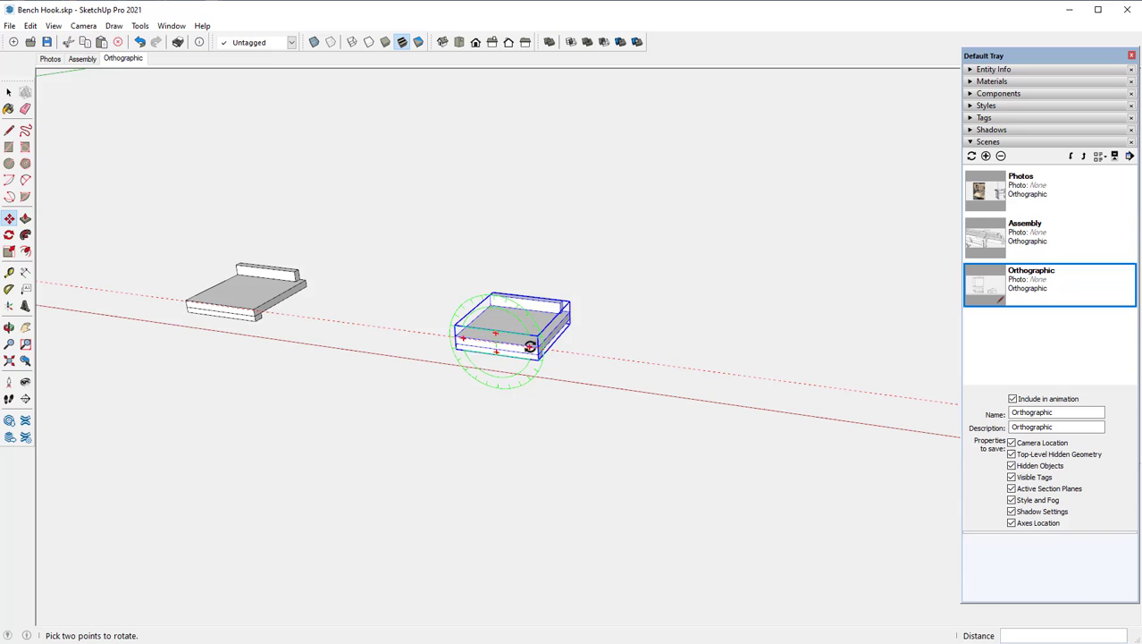
click(530, 346)
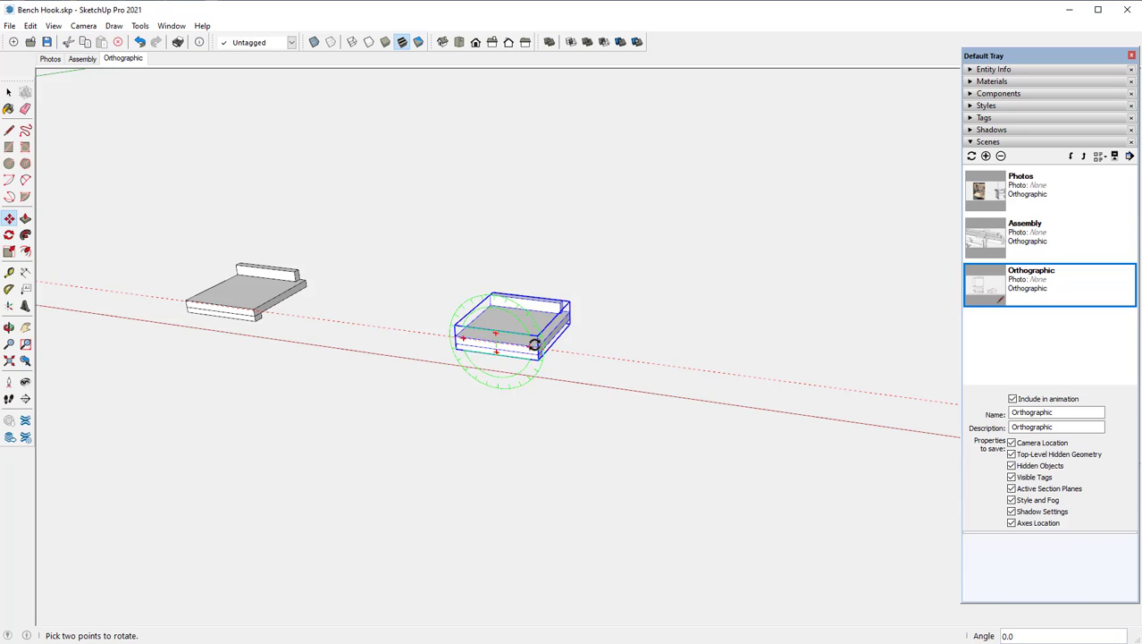
click(579, 347)
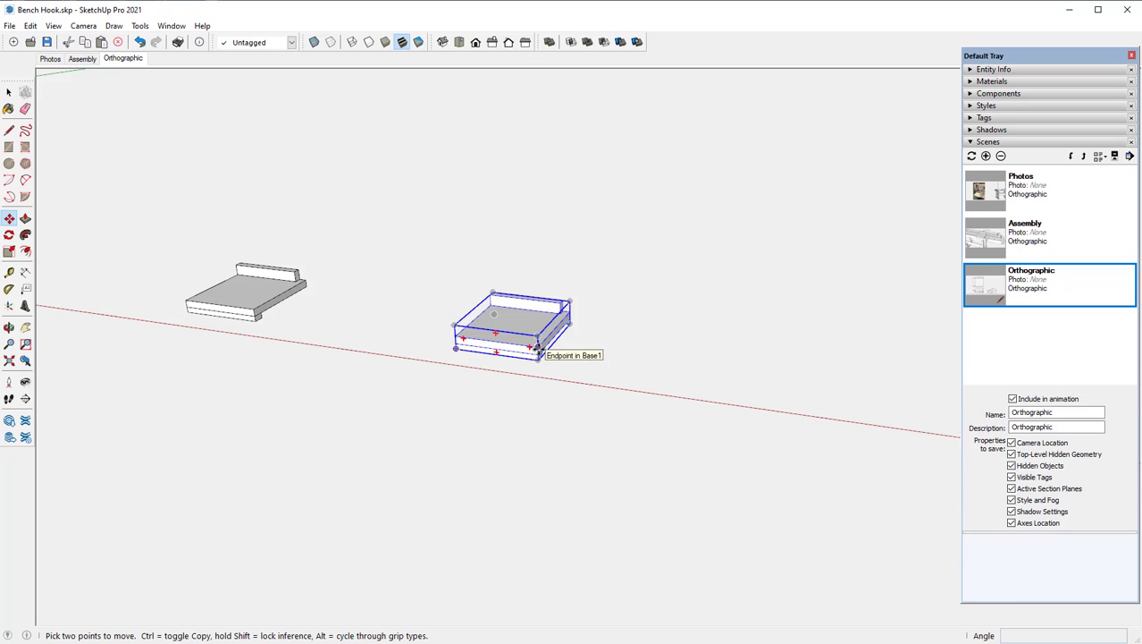
Step: Place a second copy further right and start rotating it
key(ctrl)
click(537, 347)
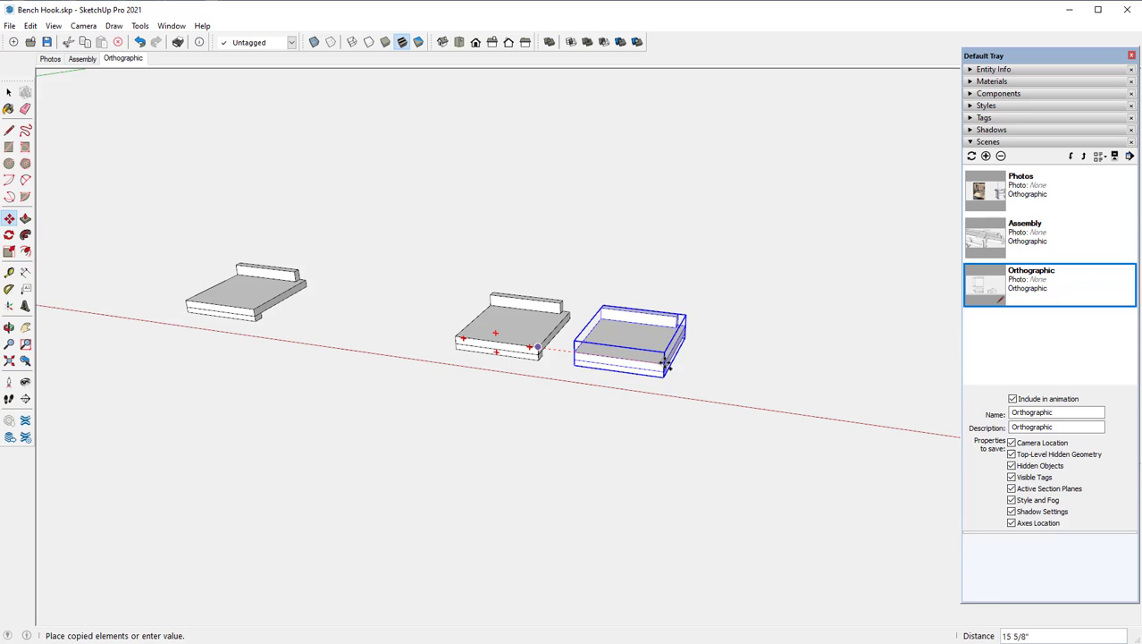
click(665, 371)
key(q)
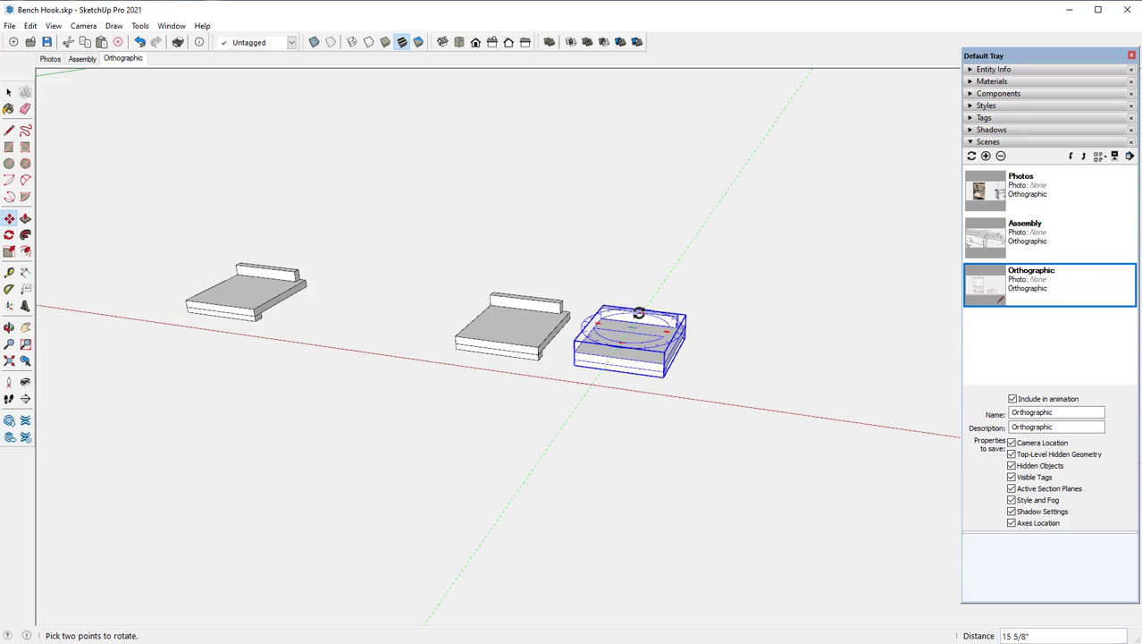
click(641, 312)
click(645, 315)
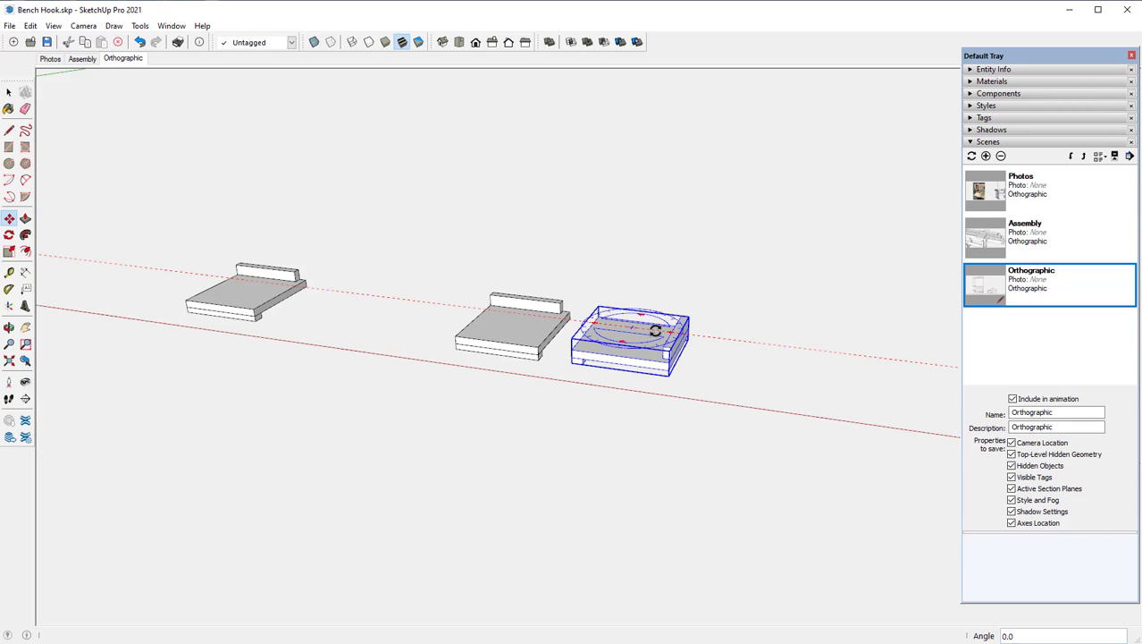
key(Escape)
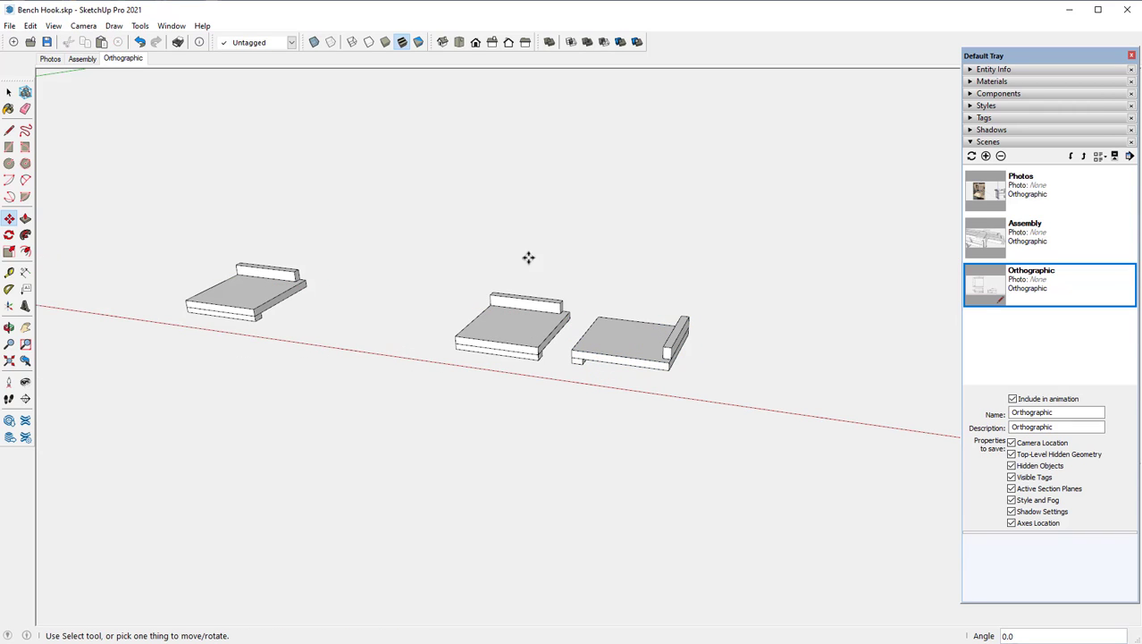
Step: Copy a bench hook above the middle one and rotate it 90° upright
key(ctrl)
click(534, 306)
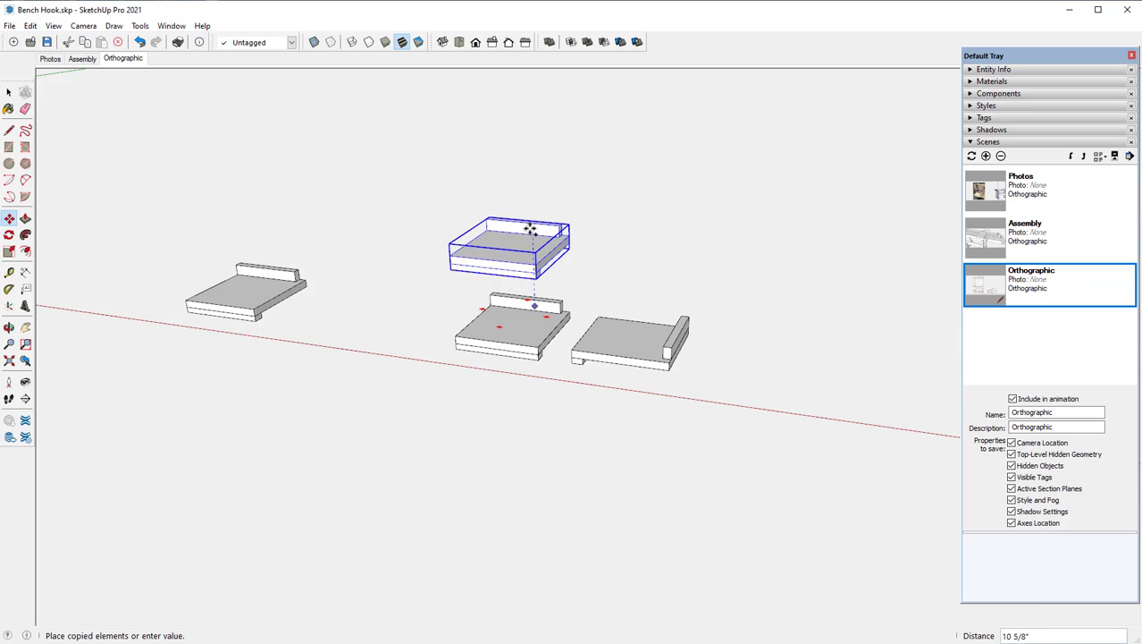
click(535, 226)
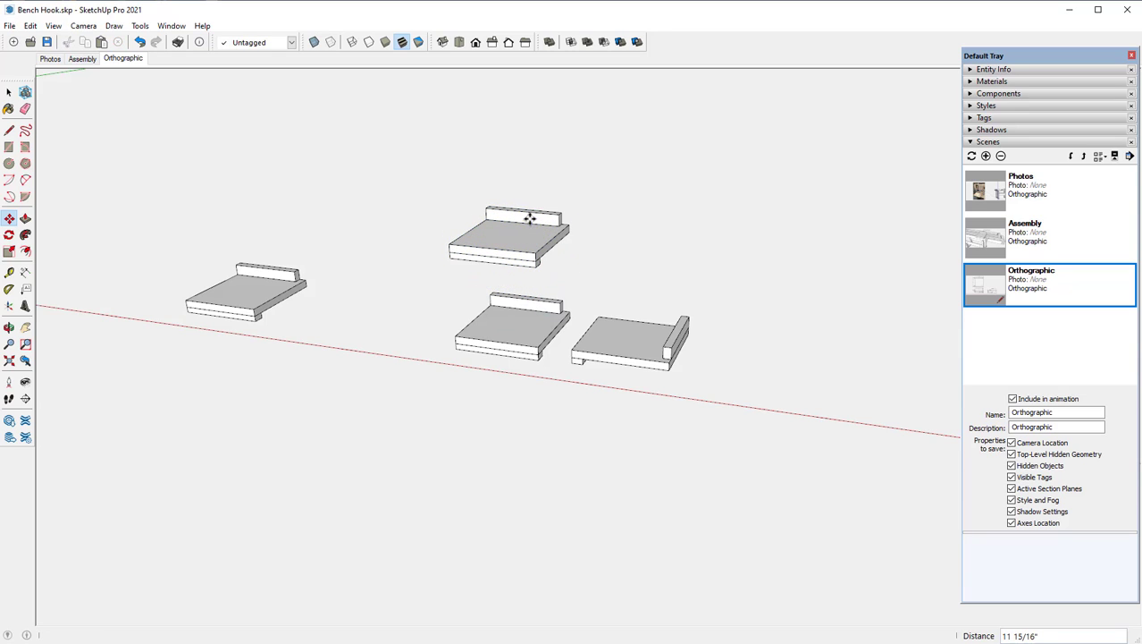
key(q)
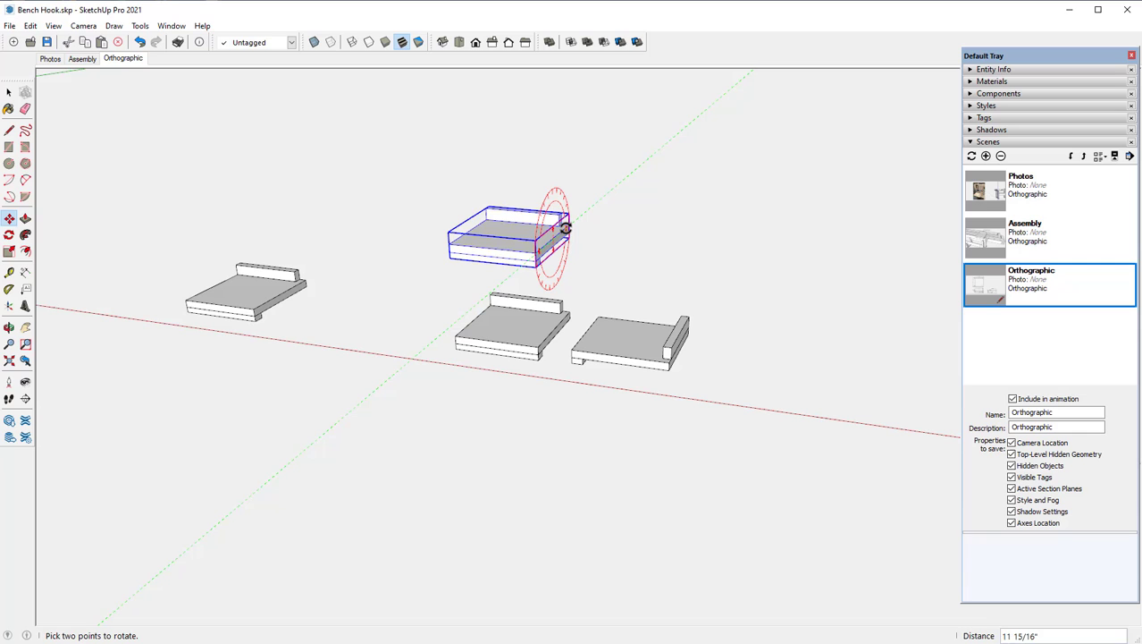
click(565, 229)
click(566, 217)
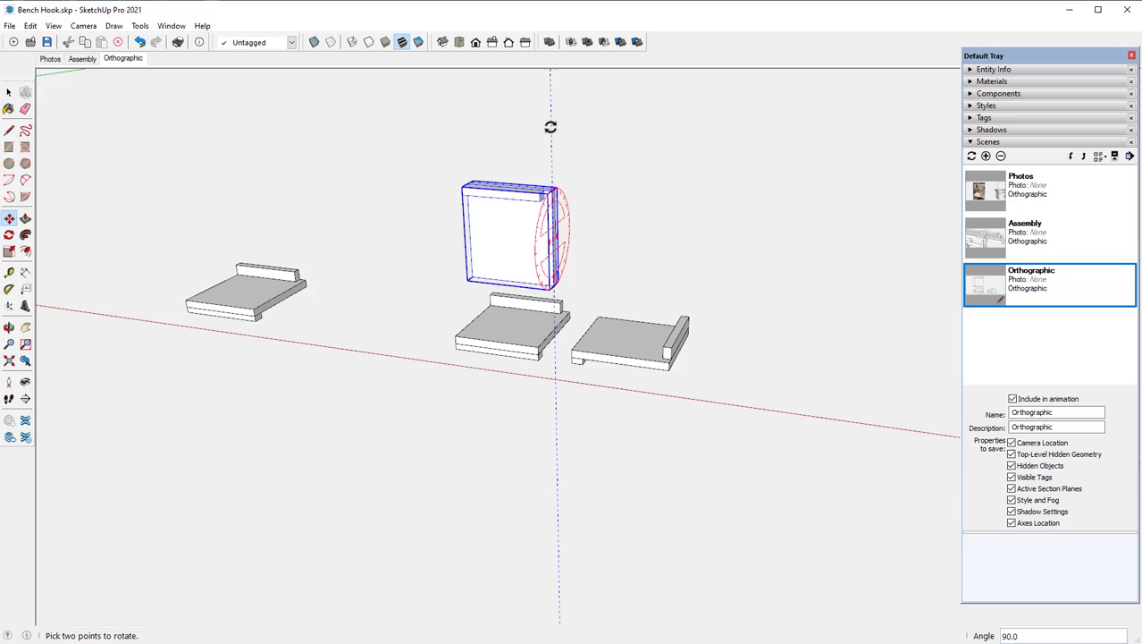
click(551, 127)
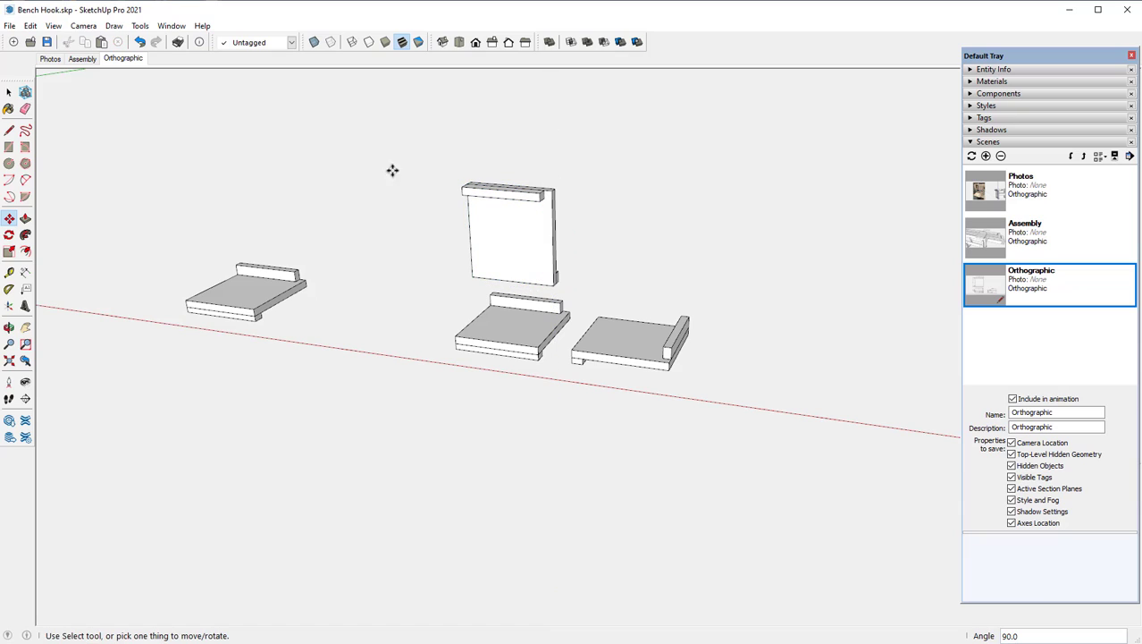
Step: Switch to the Front view, zoom in, and set the camera to Parallel Projection
click(476, 43)
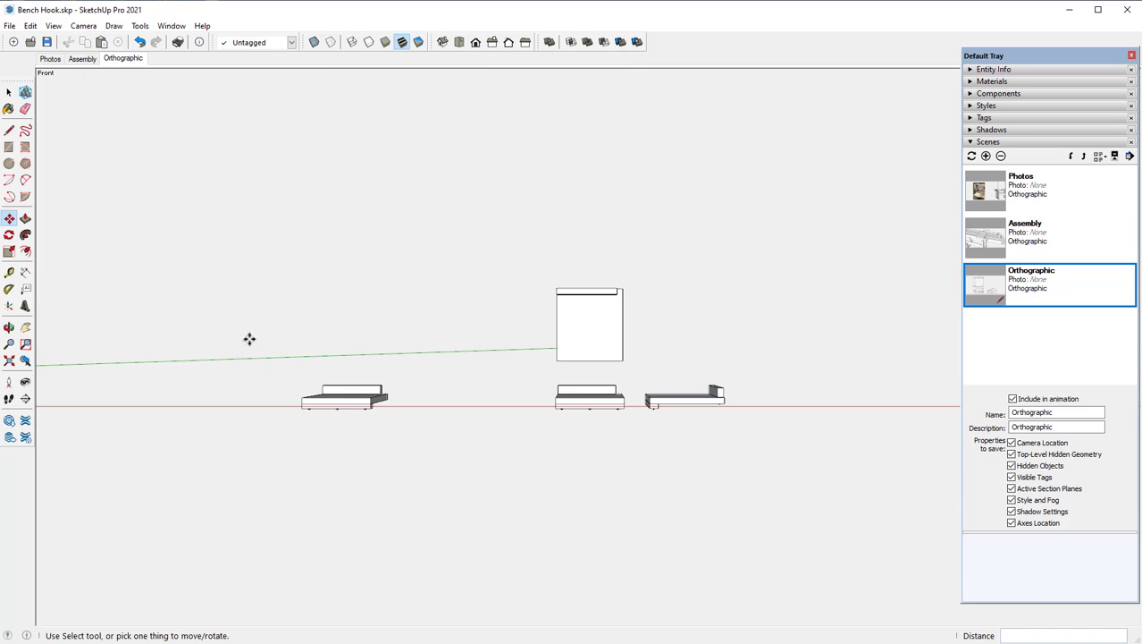
scroll(688, 322, up, 4)
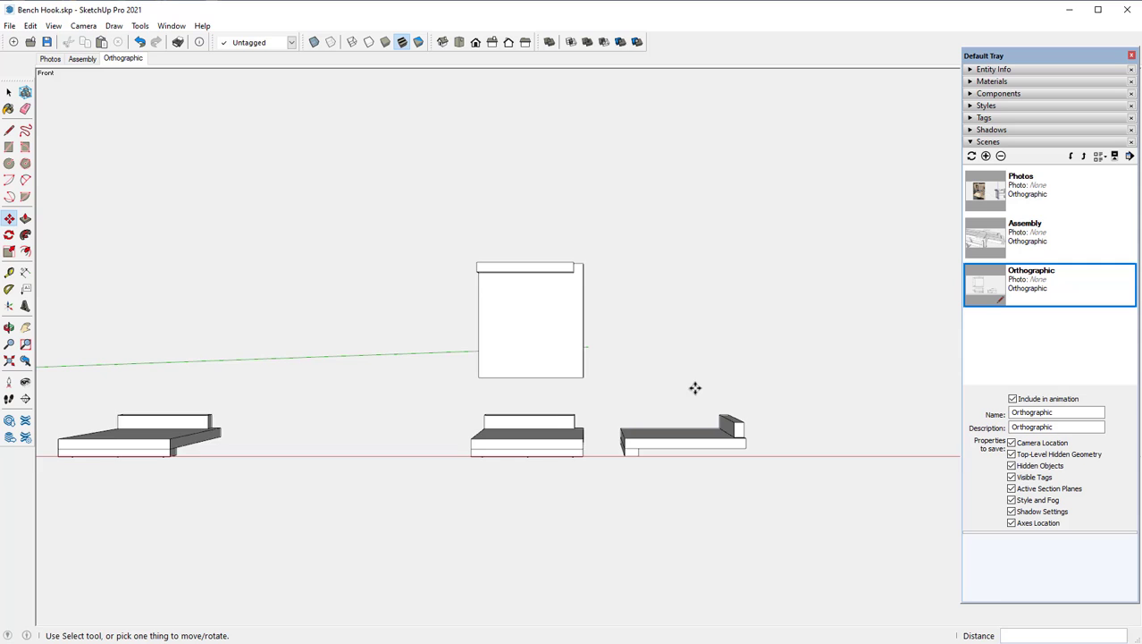
scroll(694, 388, up, 3)
scroll(663, 483, up, 2)
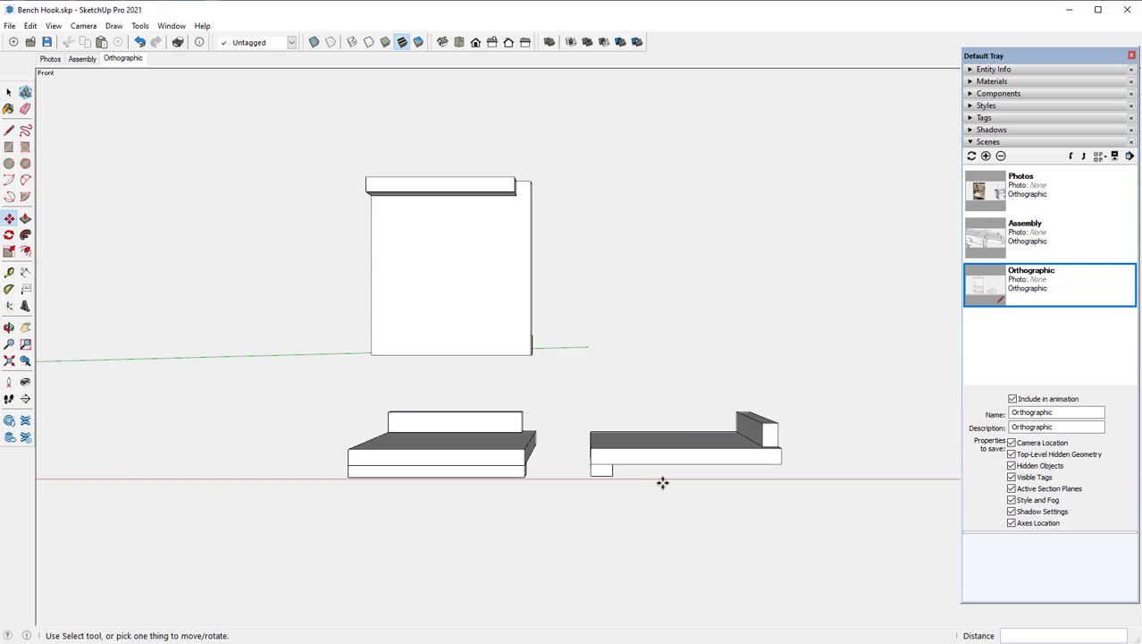
click(89, 29)
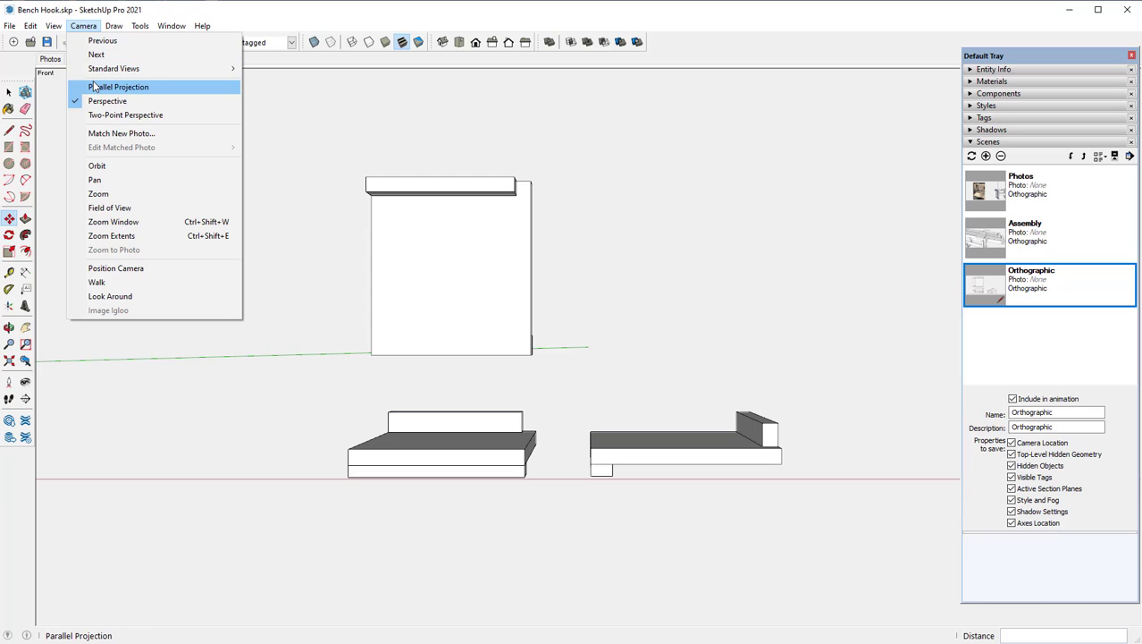
click(94, 87)
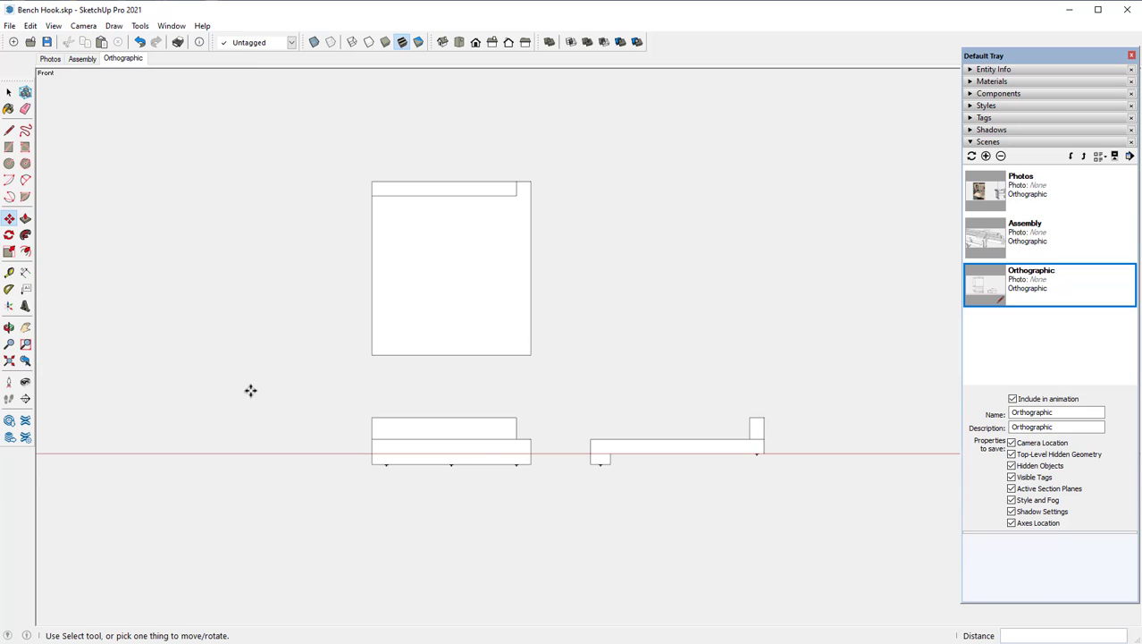
scroll(481, 457, up, 2)
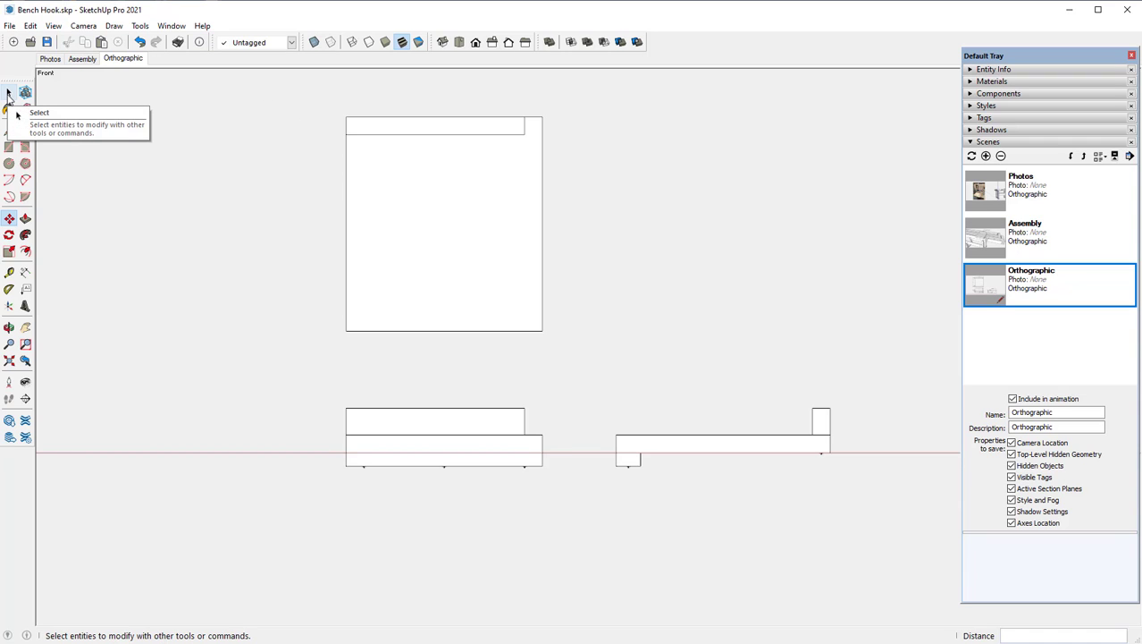
Step: Move all three bench hook pieces up about 1 3/4" and clear the selection
click(9, 93)
drag(308, 90, 880, 493)
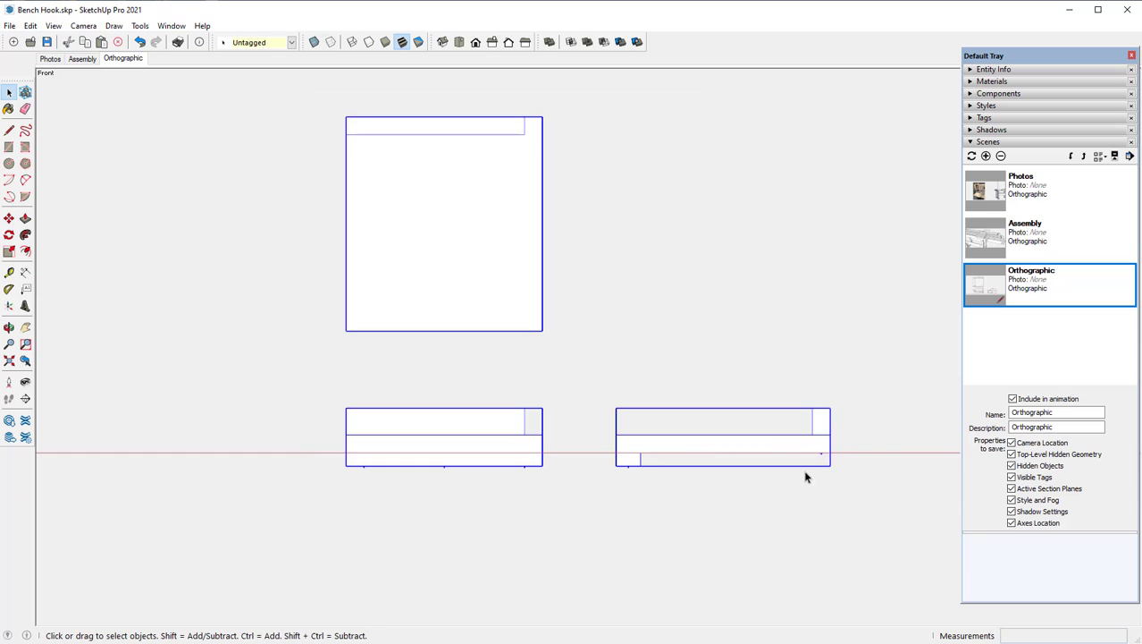
click(9, 218)
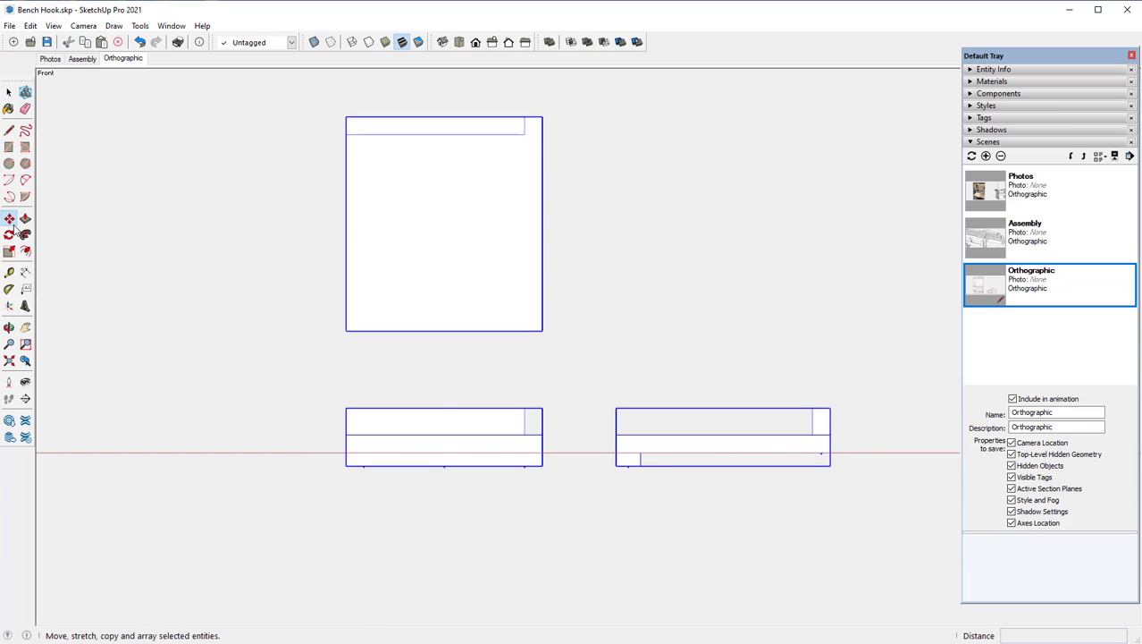
click(451, 447)
click(451, 419)
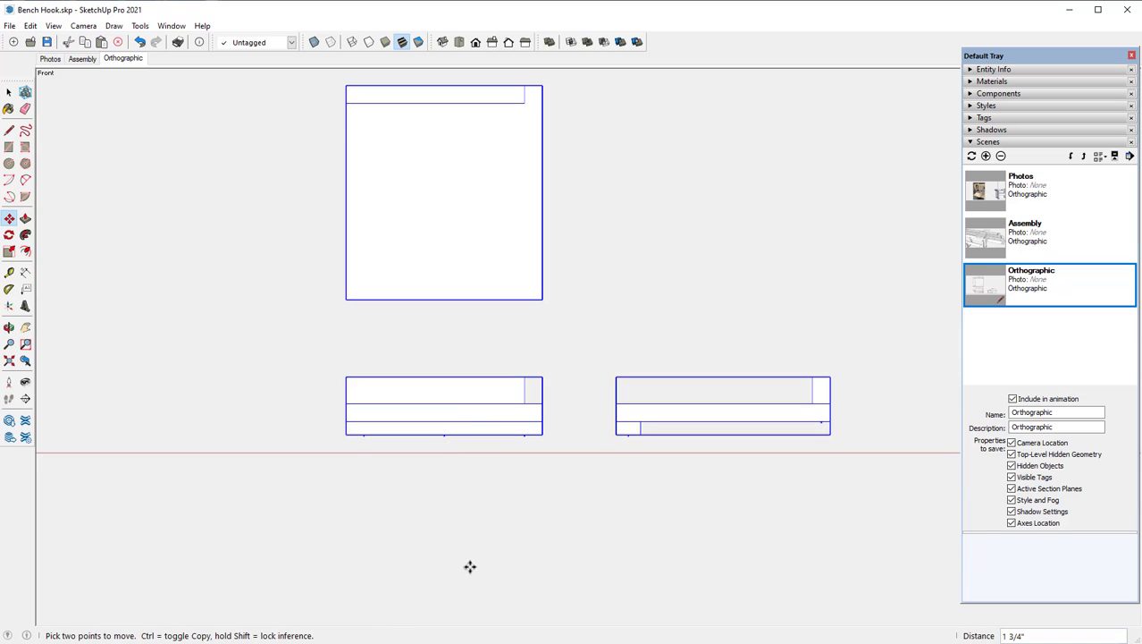
scroll(469, 566, down, 1)
scroll(529, 176, up, 1)
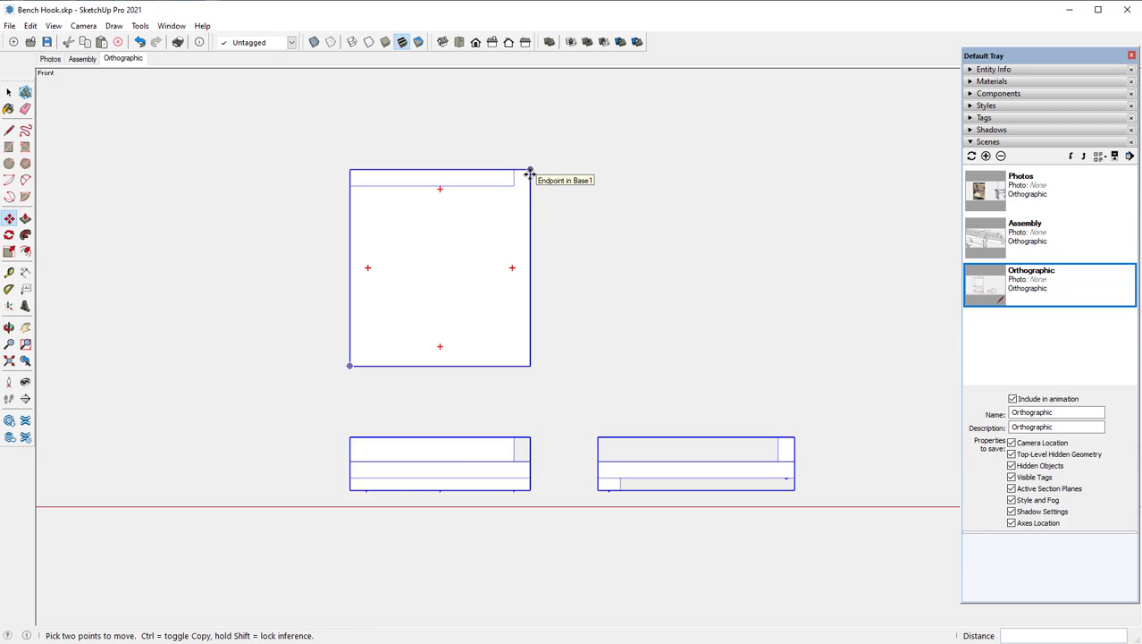
click(458, 445)
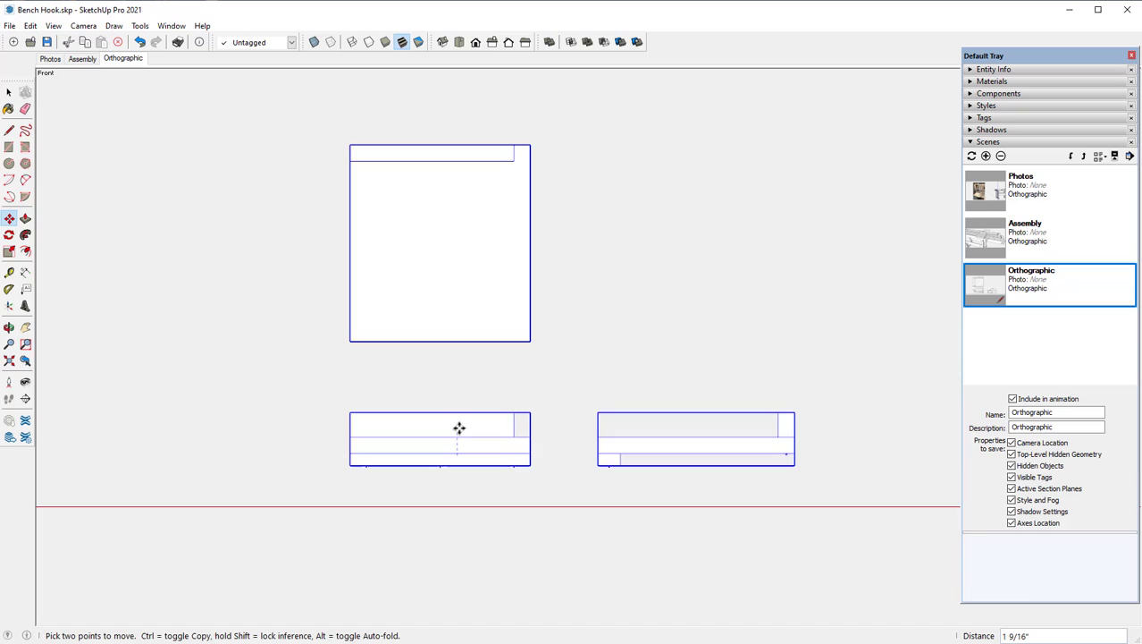
click(459, 426)
scroll(494, 136, up, 1)
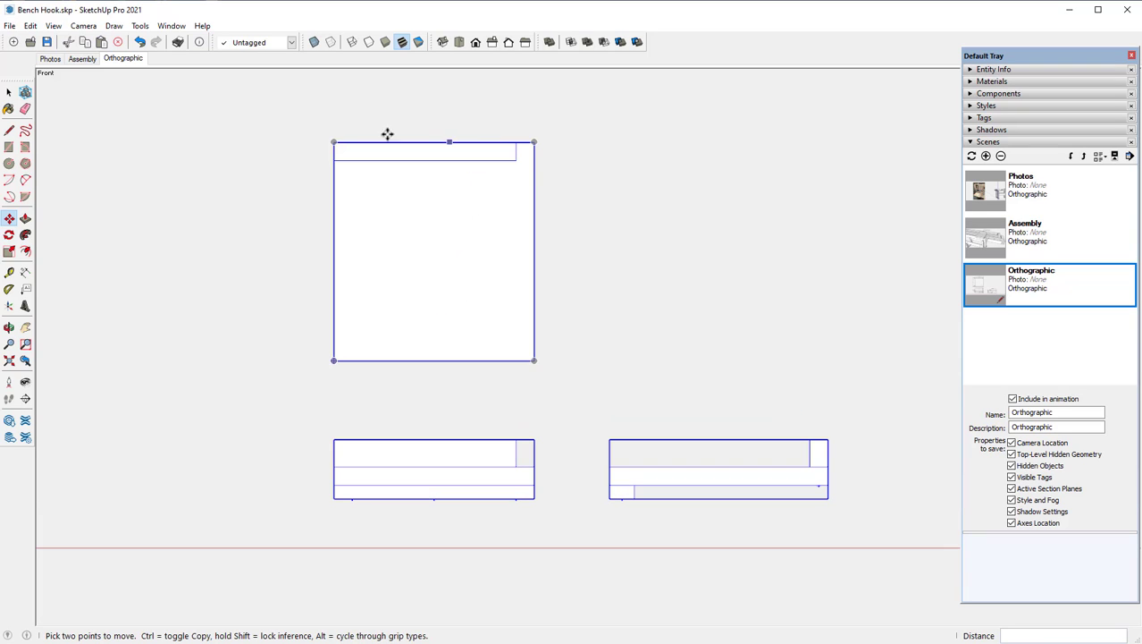
click(9, 92)
click(138, 103)
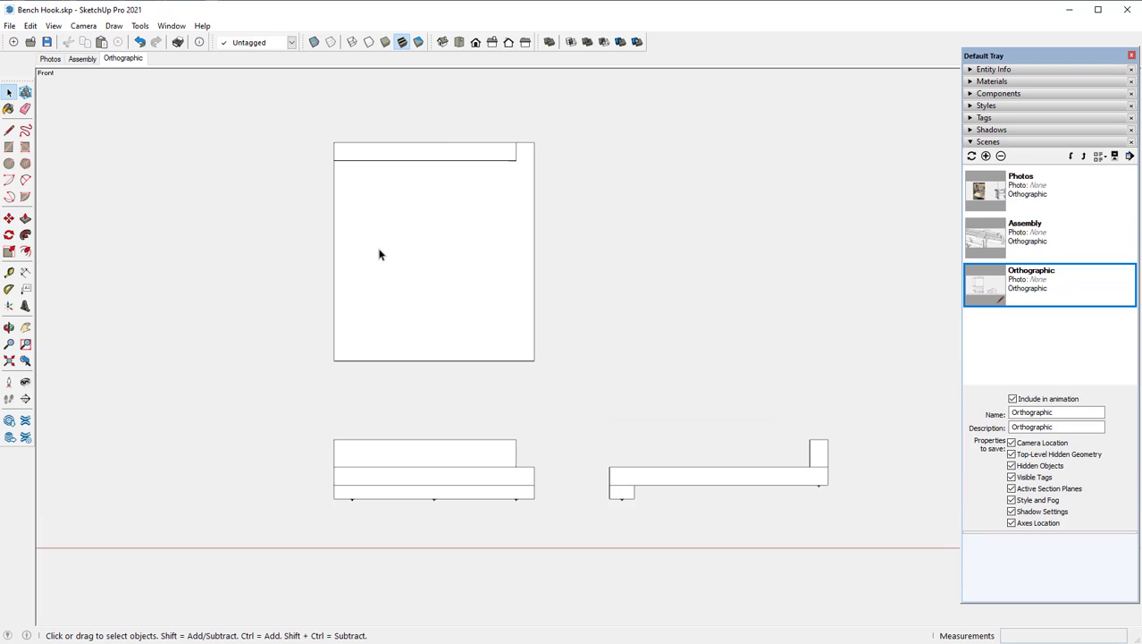
scroll(512, 291, up, 1)
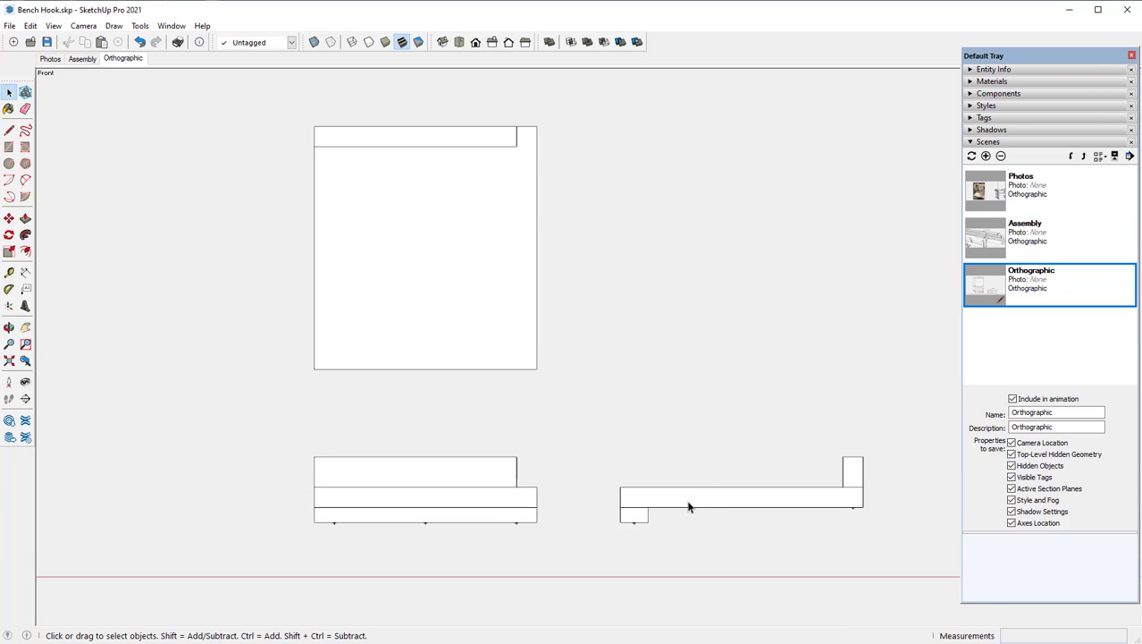
Step: Dimension the top view piece: 12" height, 11" width and the 1" strip
click(25, 272)
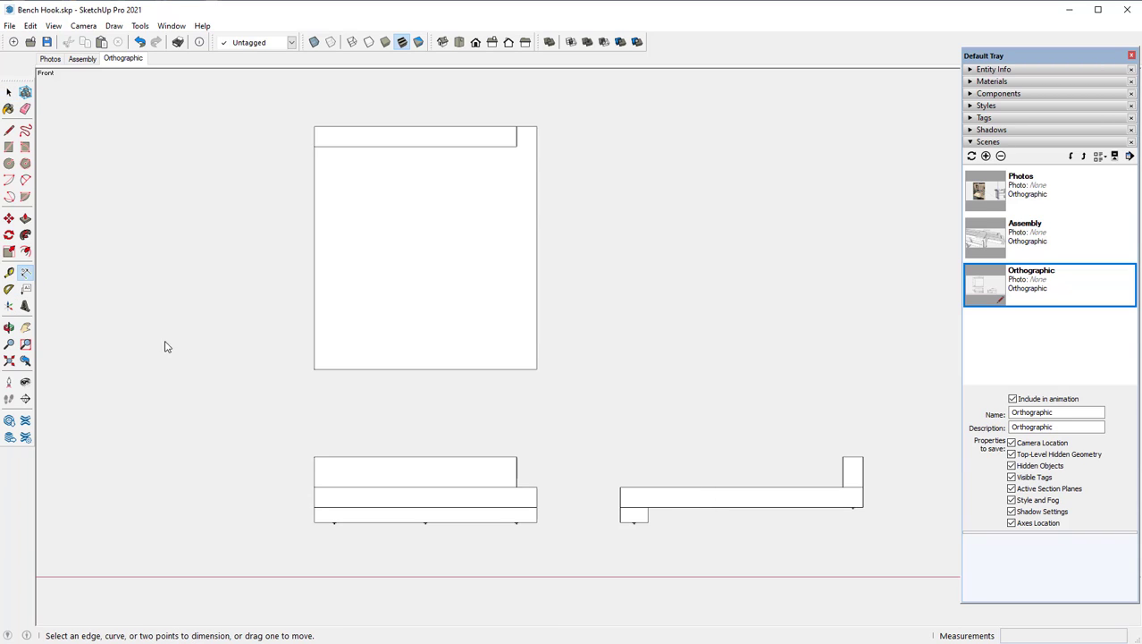
click(313, 368)
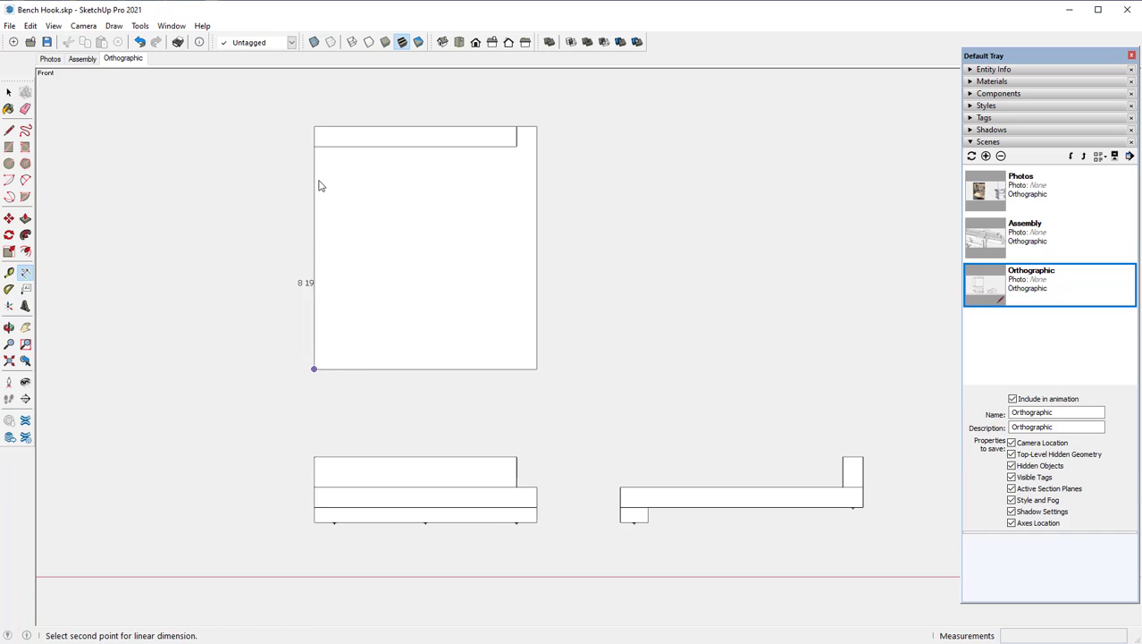
click(313, 126)
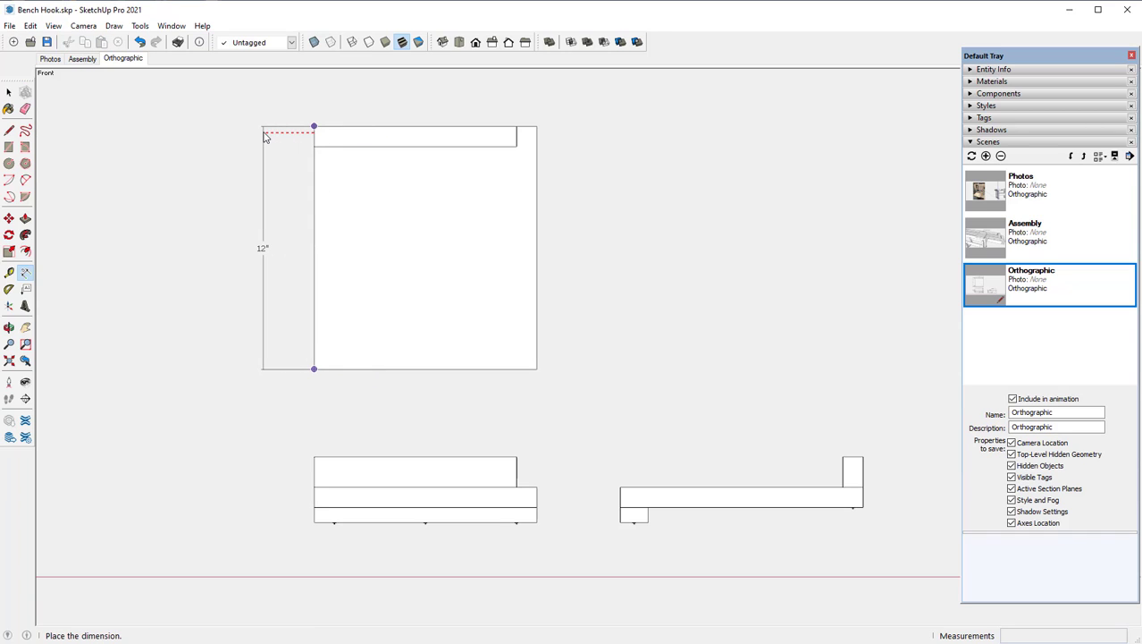
click(264, 134)
click(314, 126)
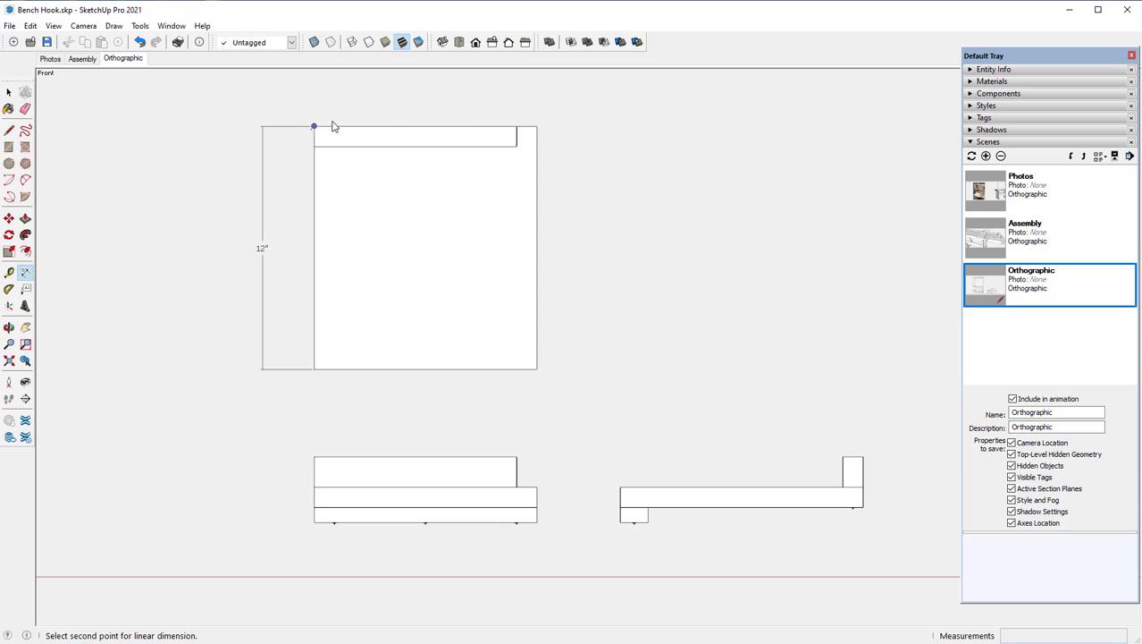
click(536, 126)
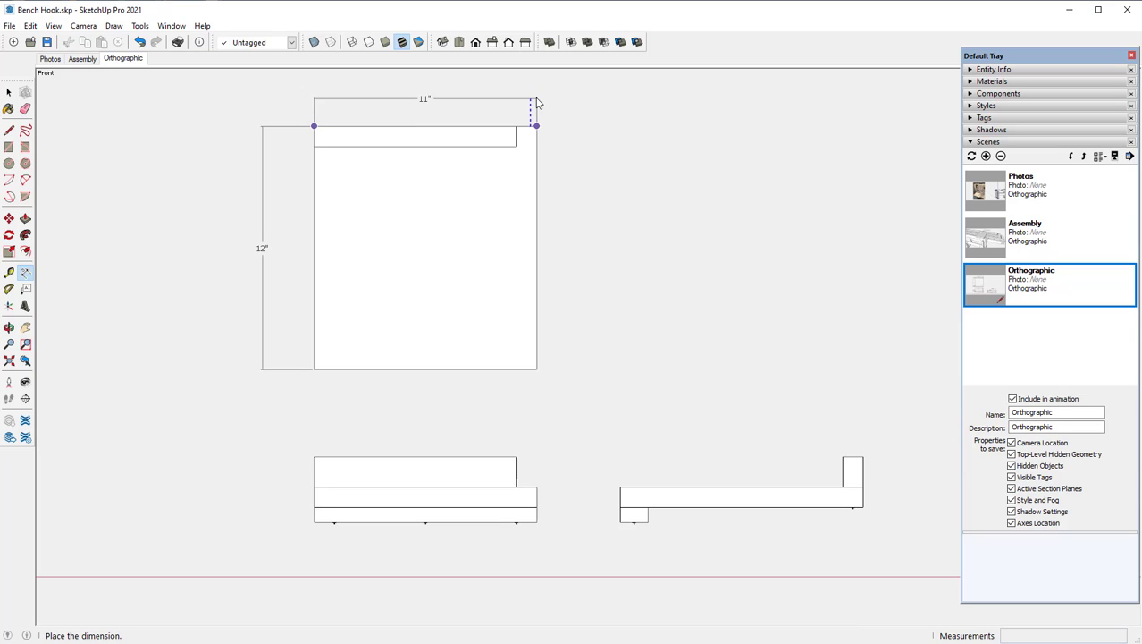
click(537, 88)
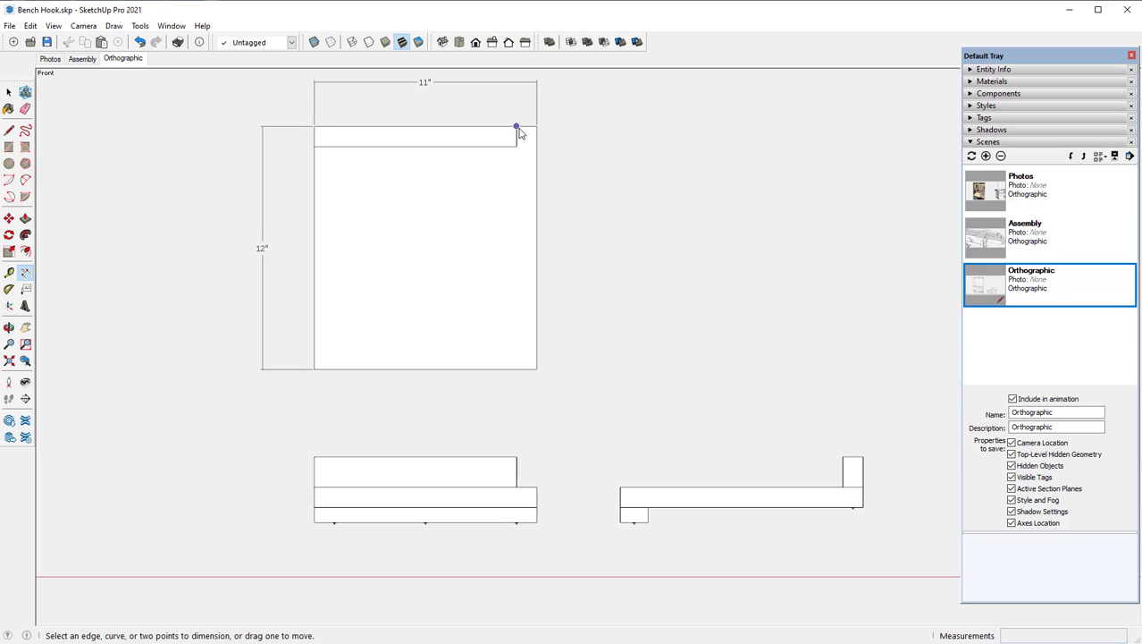
click(516, 126)
click(536, 126)
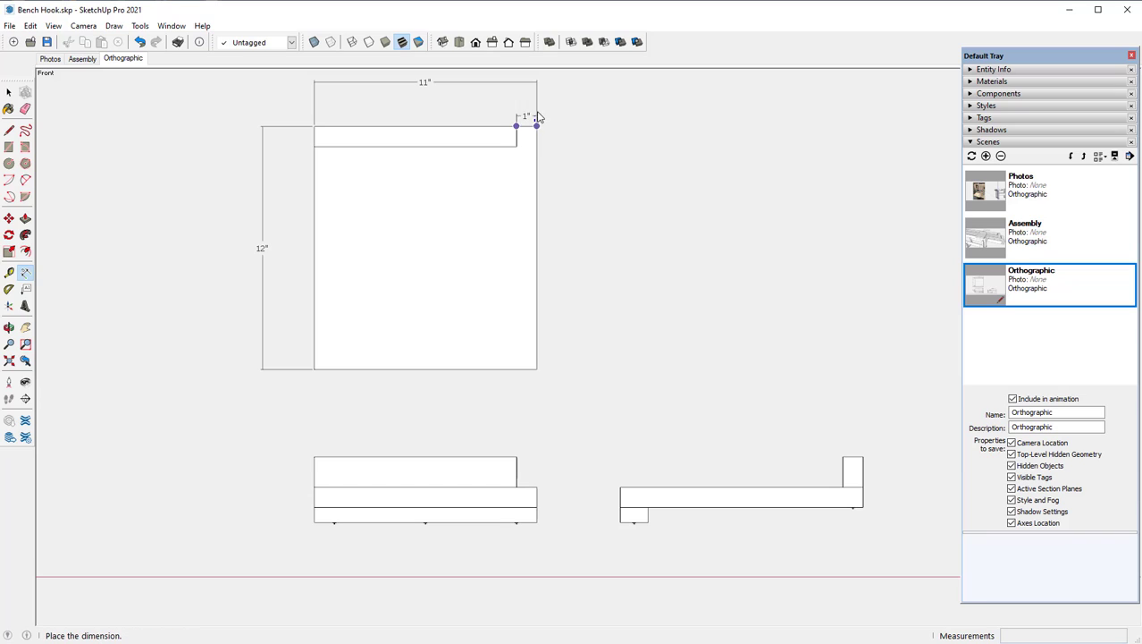
click(540, 106)
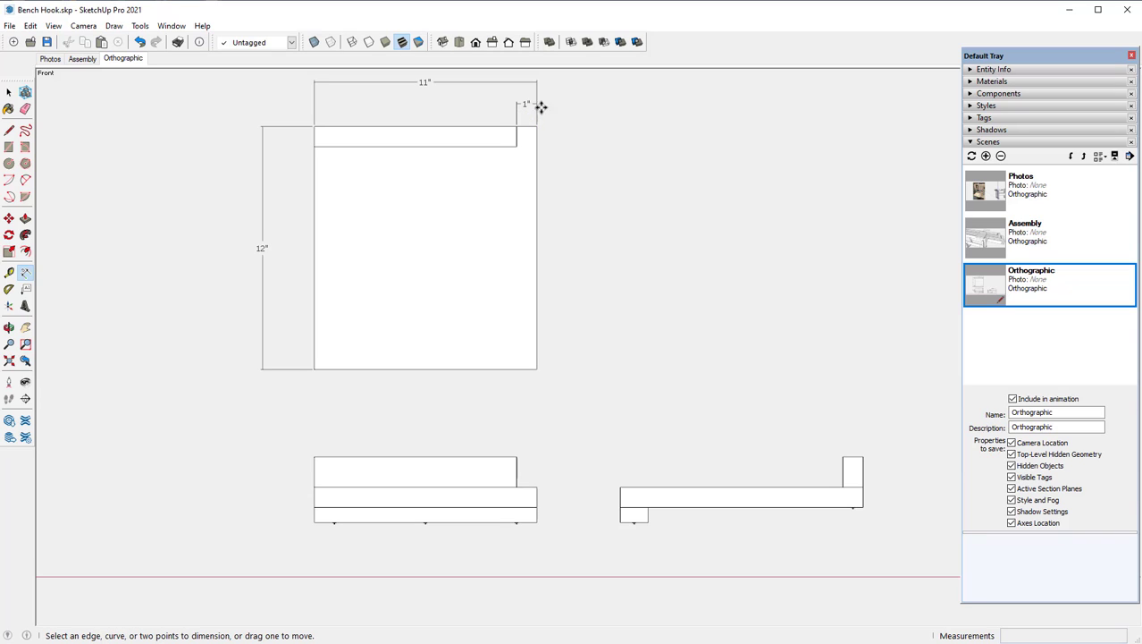
Step: Dimension the front view's 1 1/2" fence, 1" base and 3/4" bottom piece heights
click(319, 457)
click(314, 487)
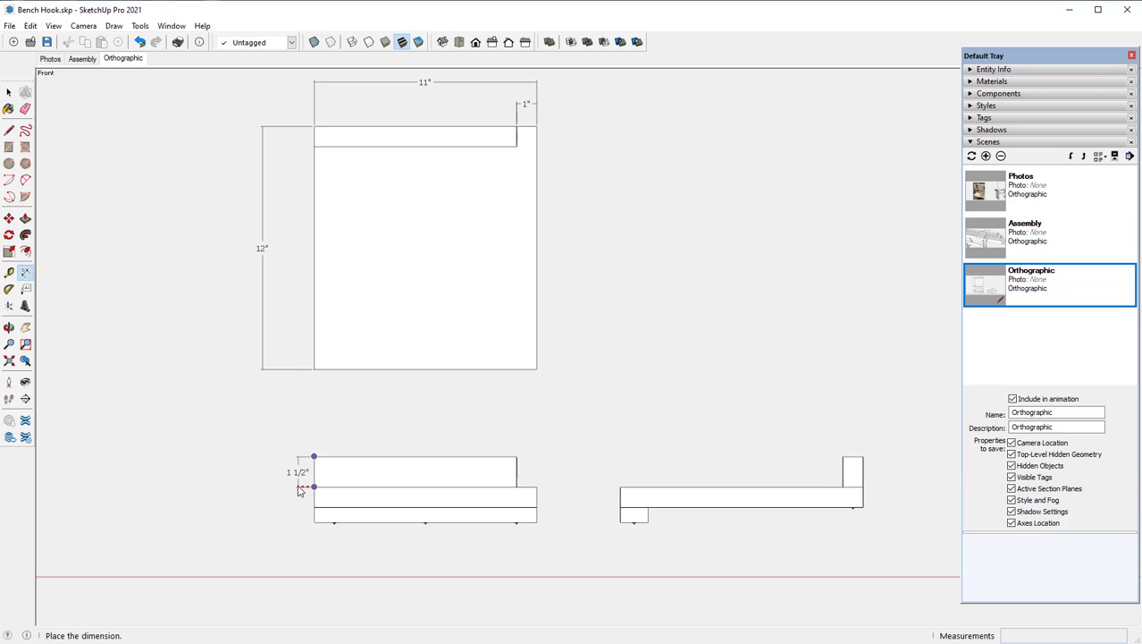
click(299, 490)
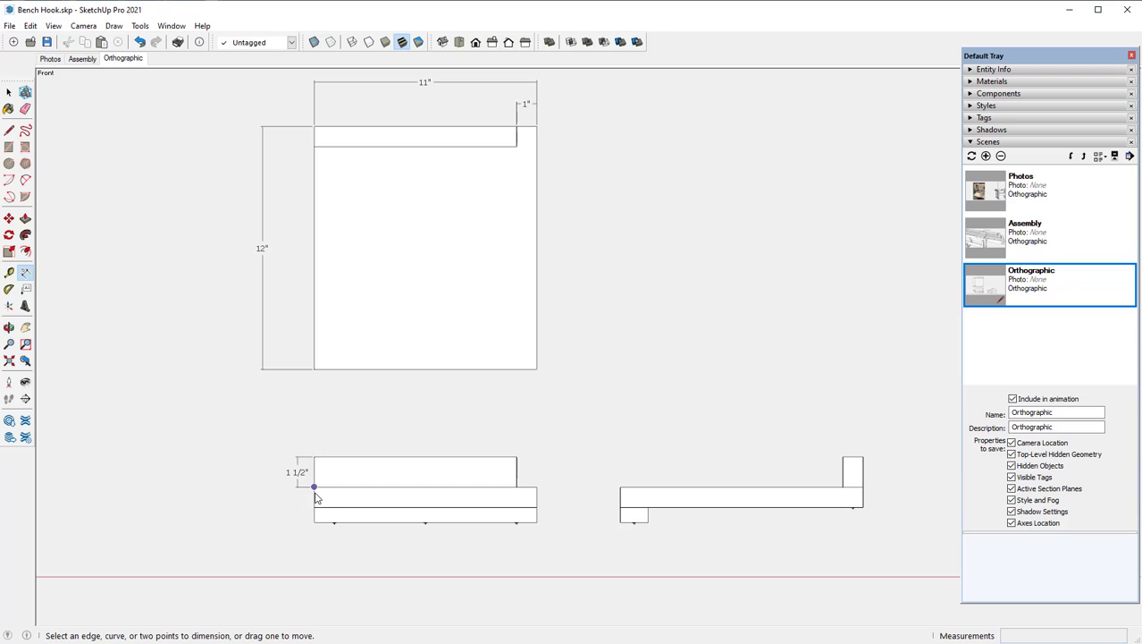
click(314, 497)
click(314, 507)
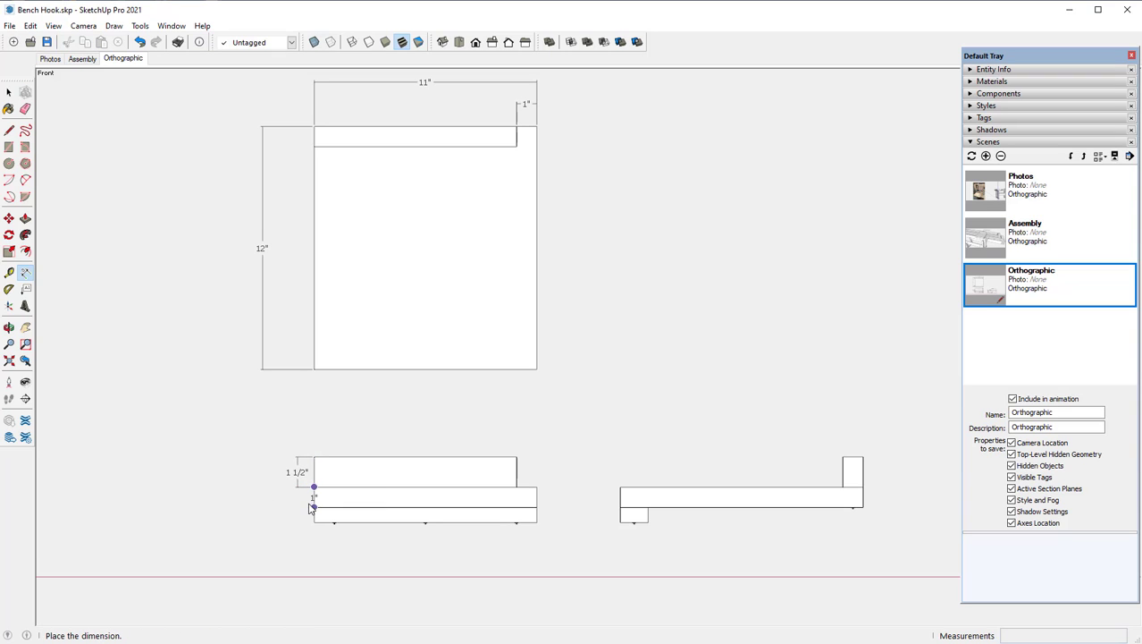
click(282, 508)
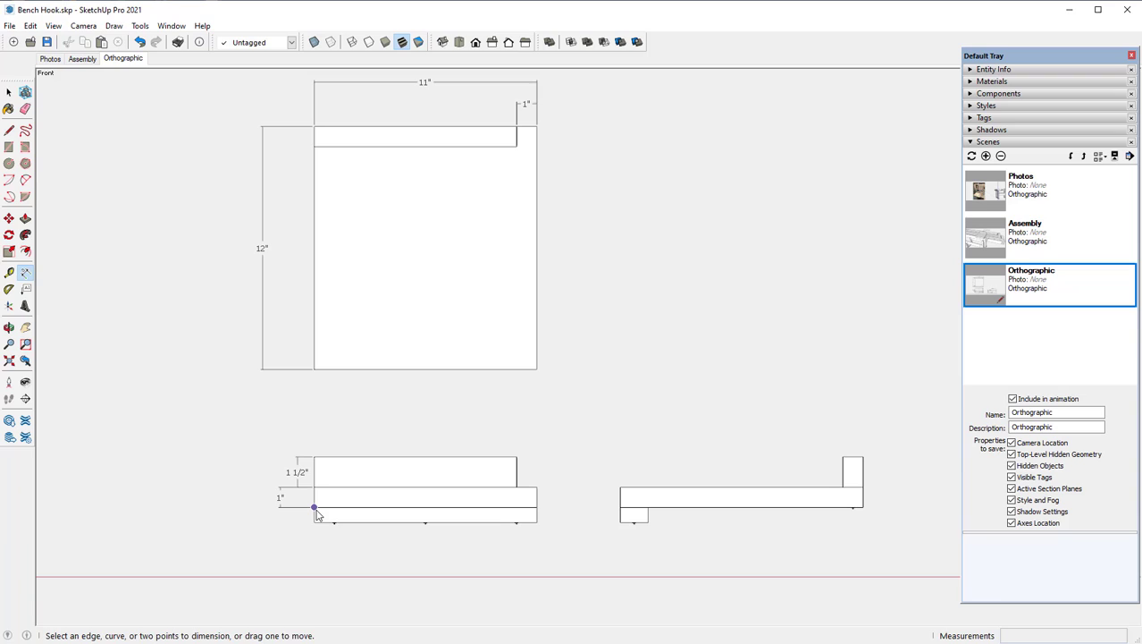
click(314, 507)
click(315, 522)
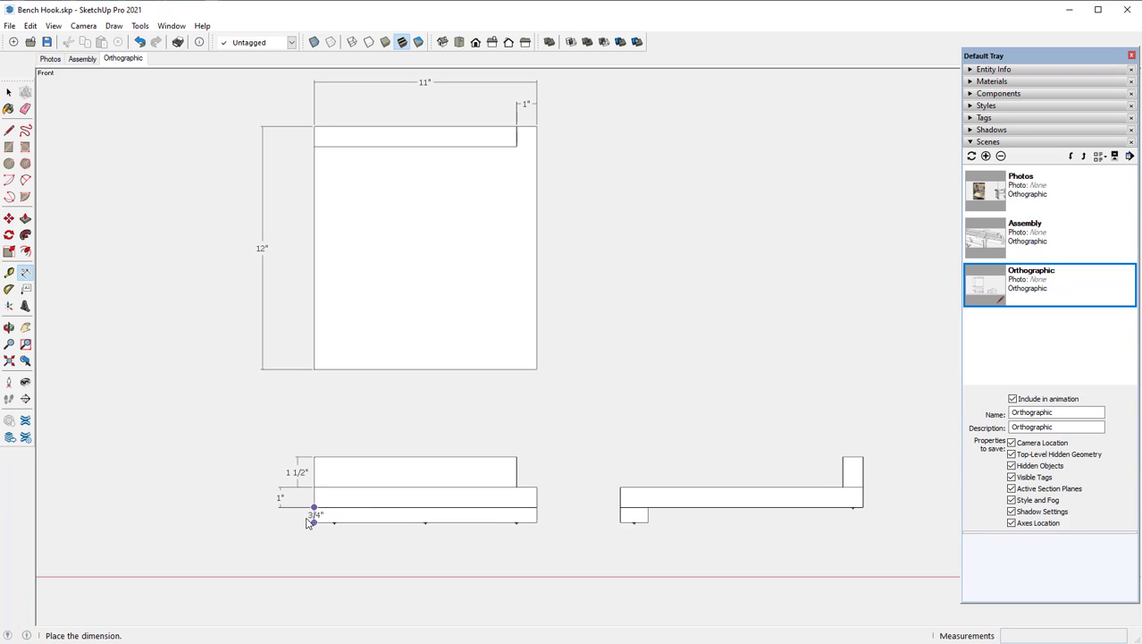
click(255, 527)
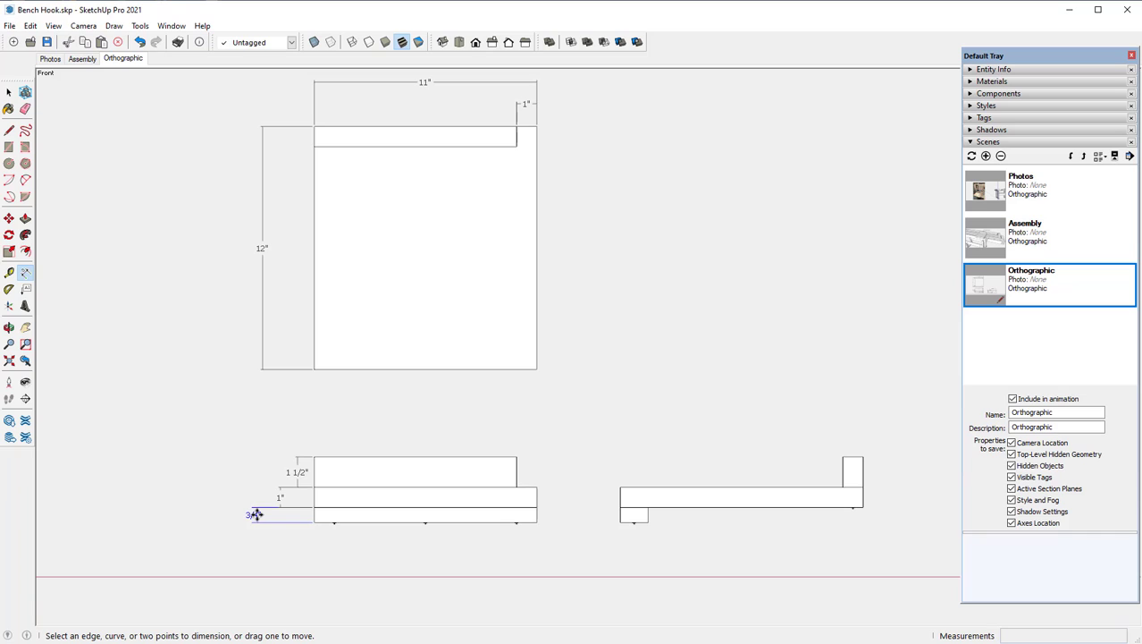
Step: Move the 3/4" dimension's label outside the dimension line for readability
right_click(256, 514)
mouse_move(333, 602)
click(403, 604)
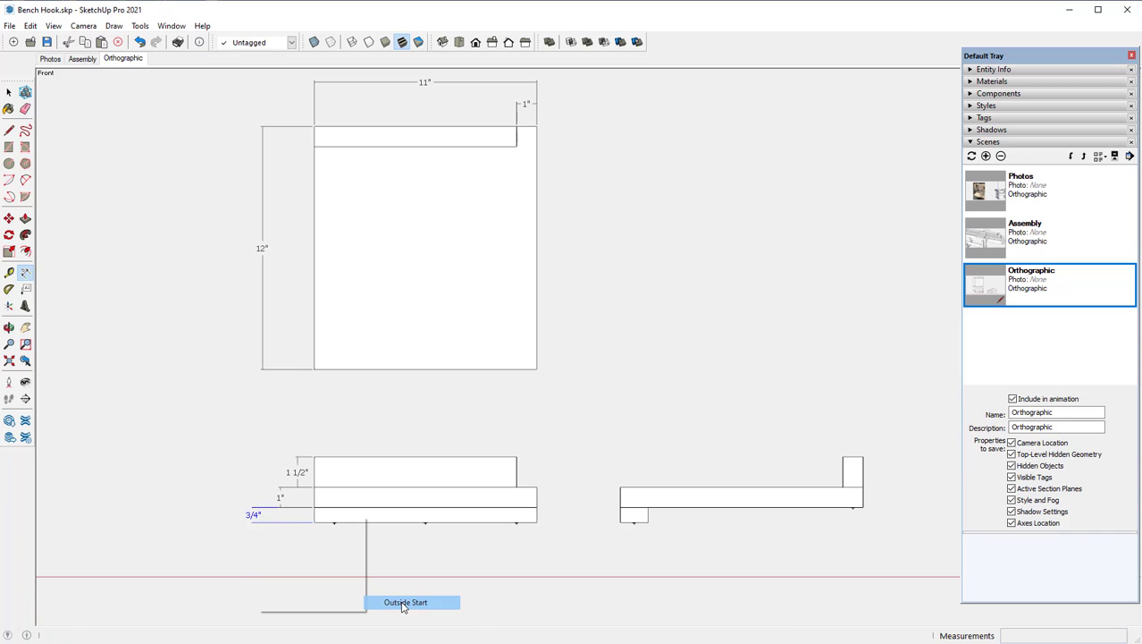
right_click(258, 501)
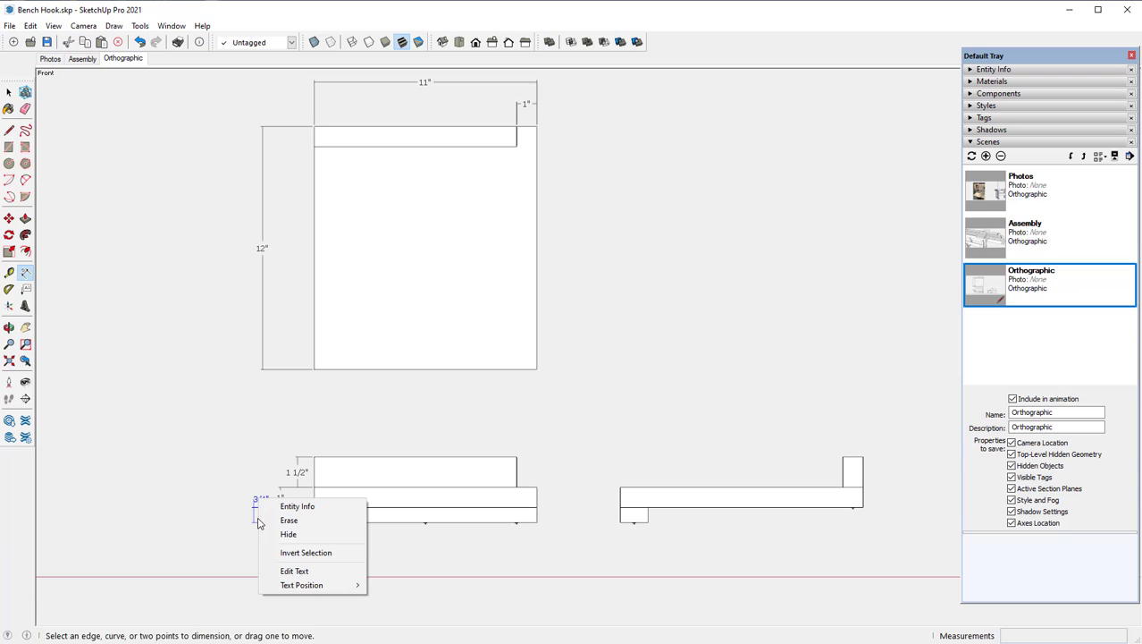
mouse_move(349, 584)
click(405, 612)
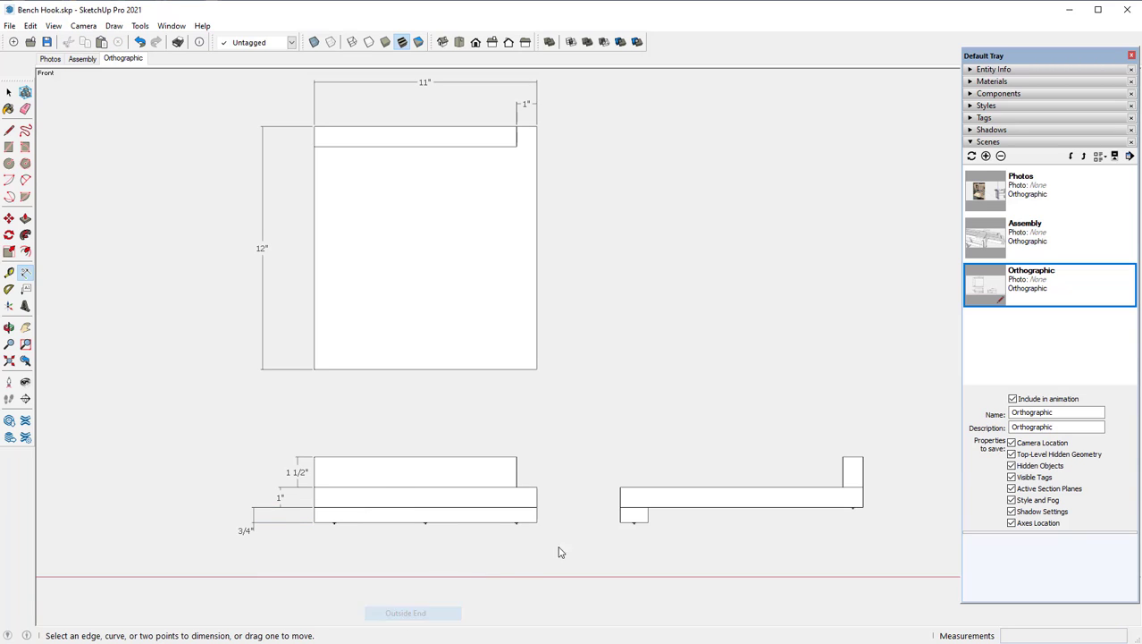
Step: Add the 1 3/8" hook dimension and the fence's 1" thickness in the end view
click(621, 522)
click(650, 523)
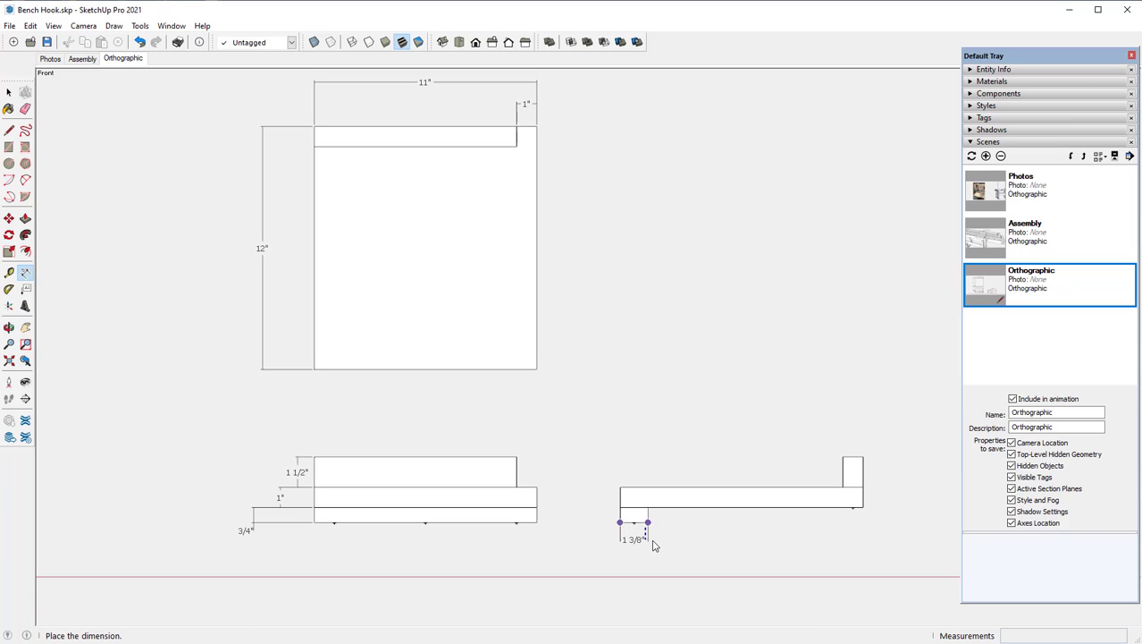
click(651, 544)
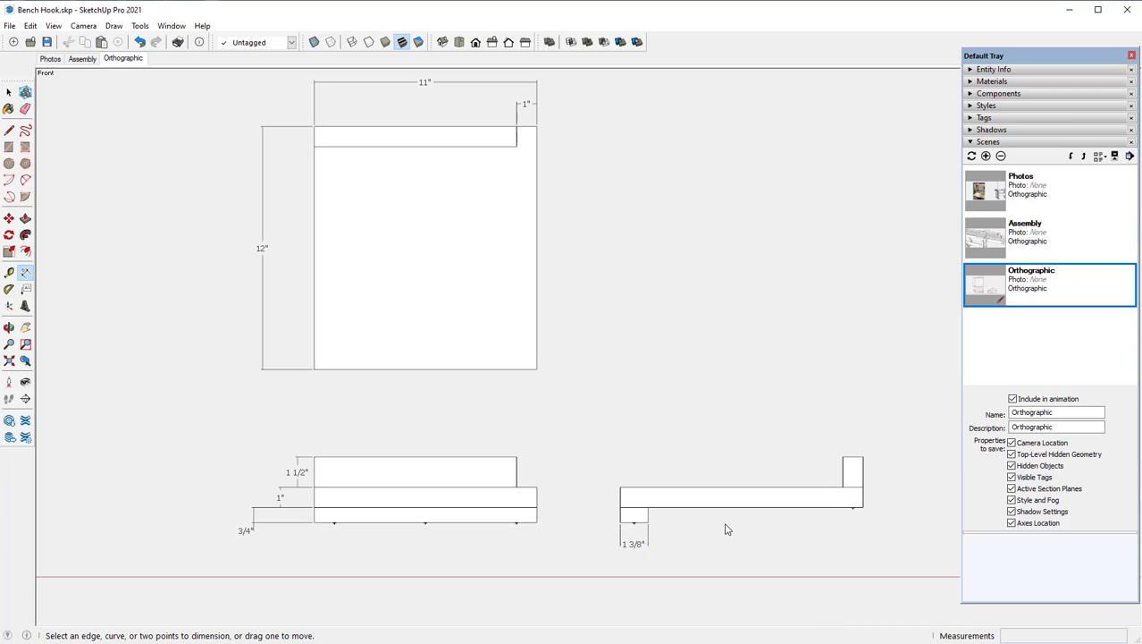
click(842, 456)
click(863, 456)
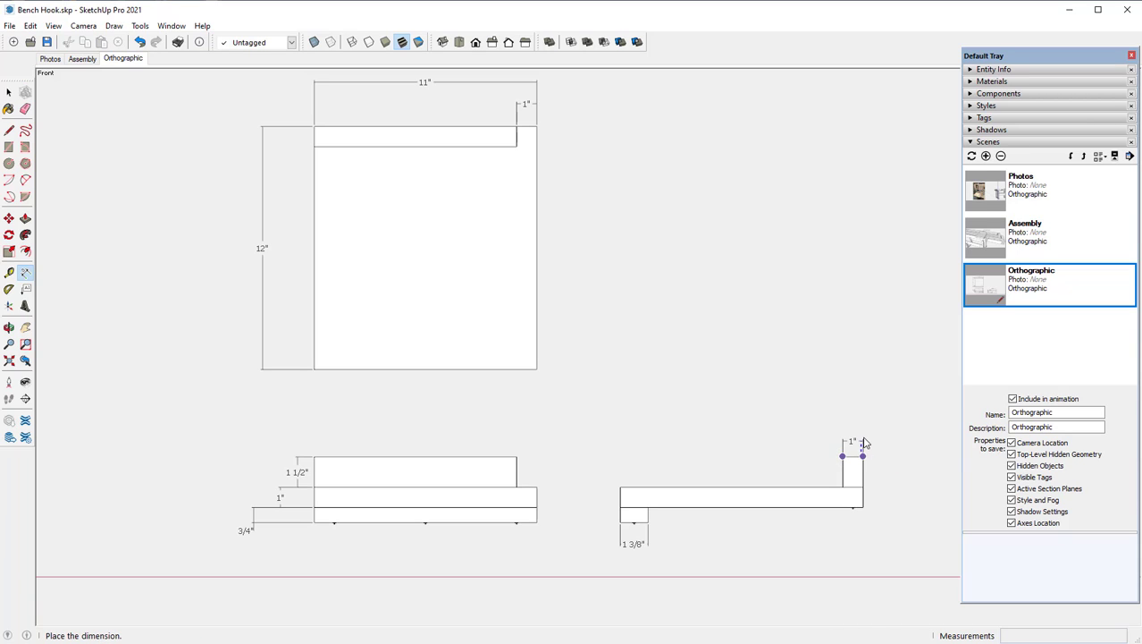
click(865, 436)
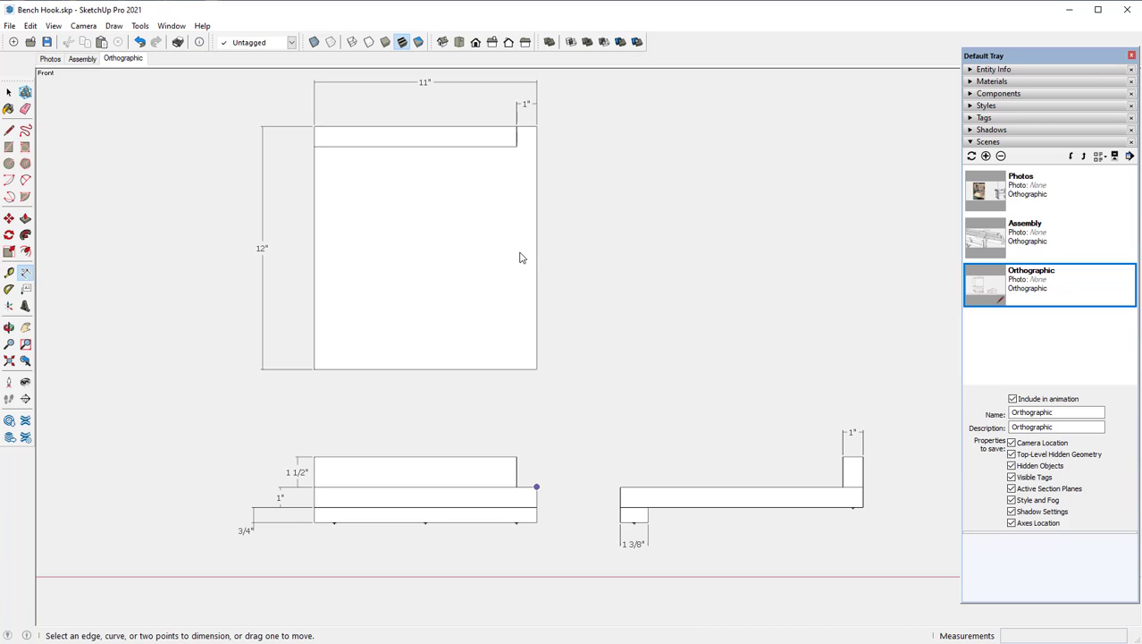
Step: Apply the In Model Back Edges style so hidden screw holes show as dashed lines
click(1004, 108)
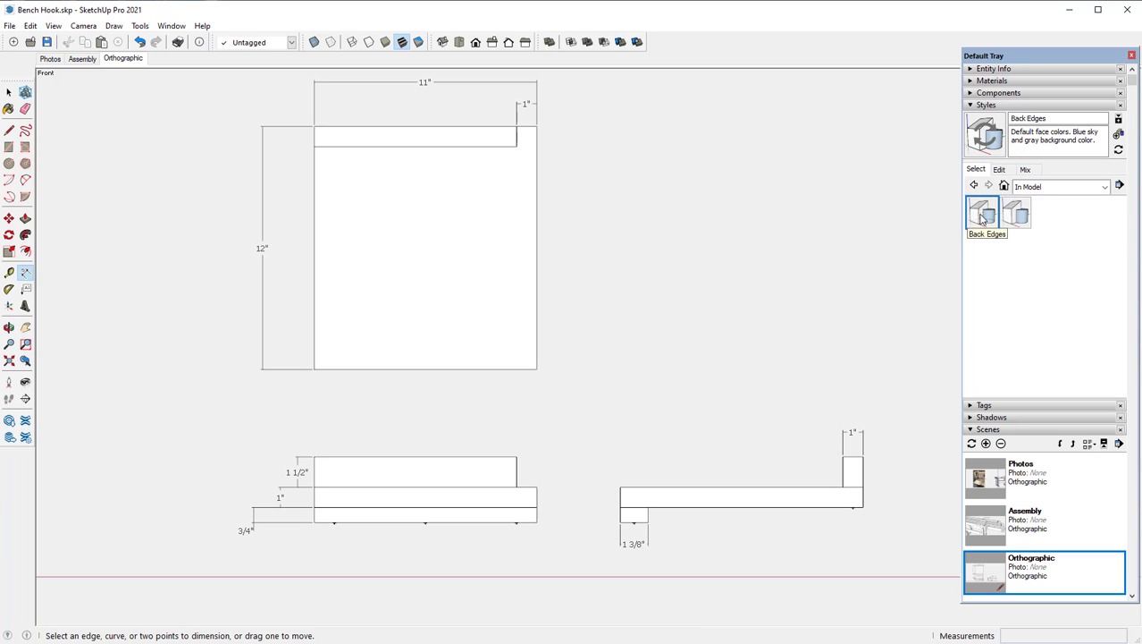
click(983, 217)
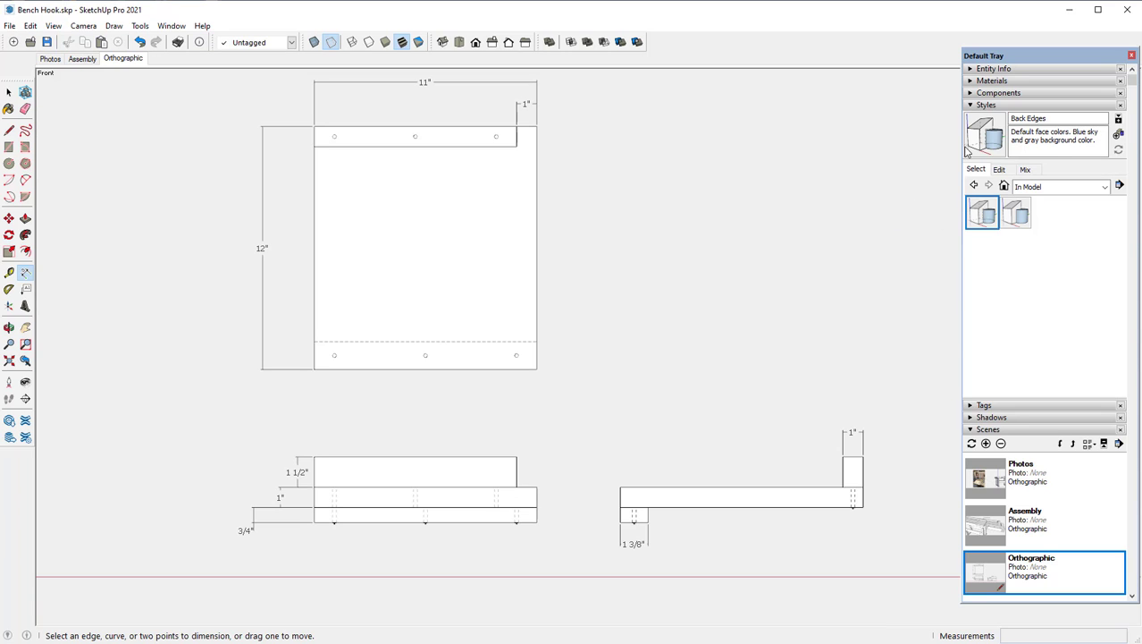
click(1005, 105)
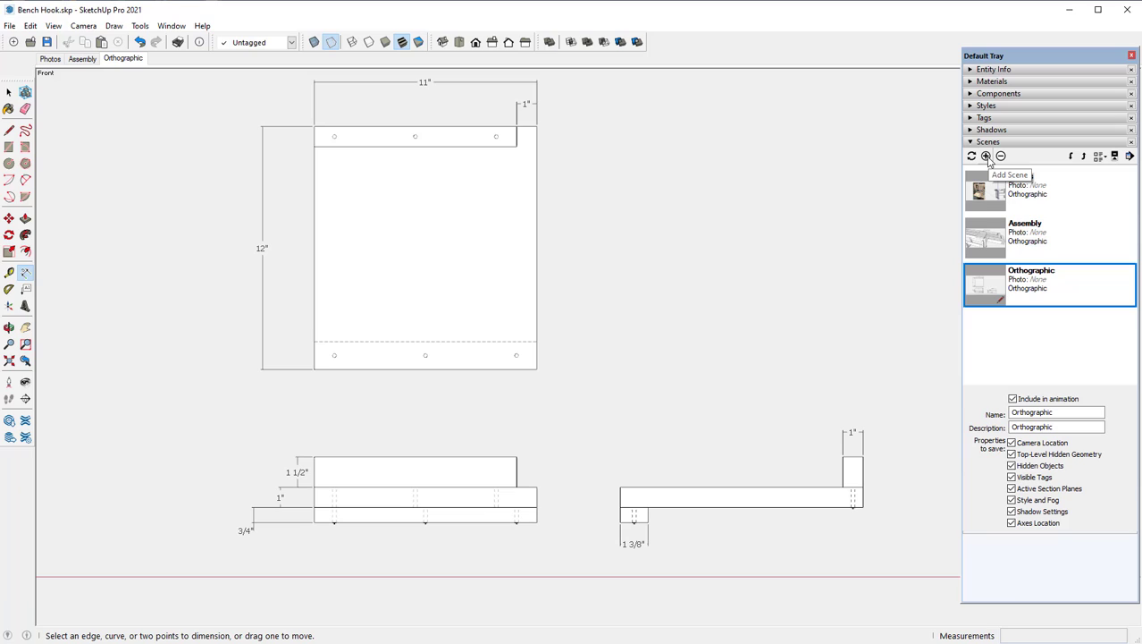
Step: Add a new scene named 'Ortographic1' and update it to capture the current view
click(987, 156)
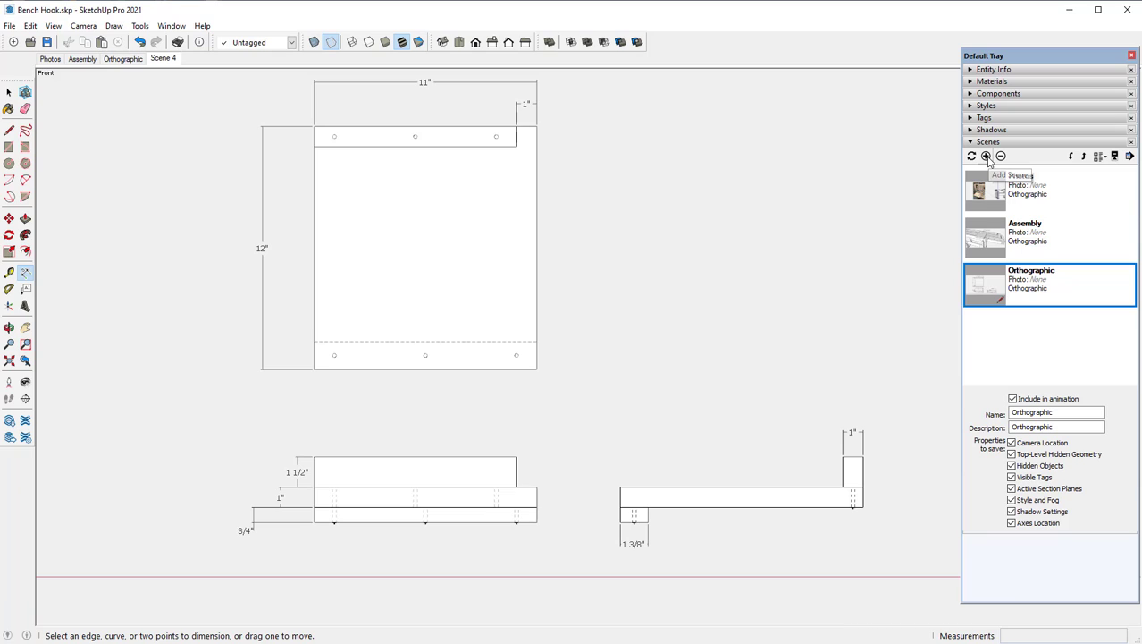
triple_click(1001, 413)
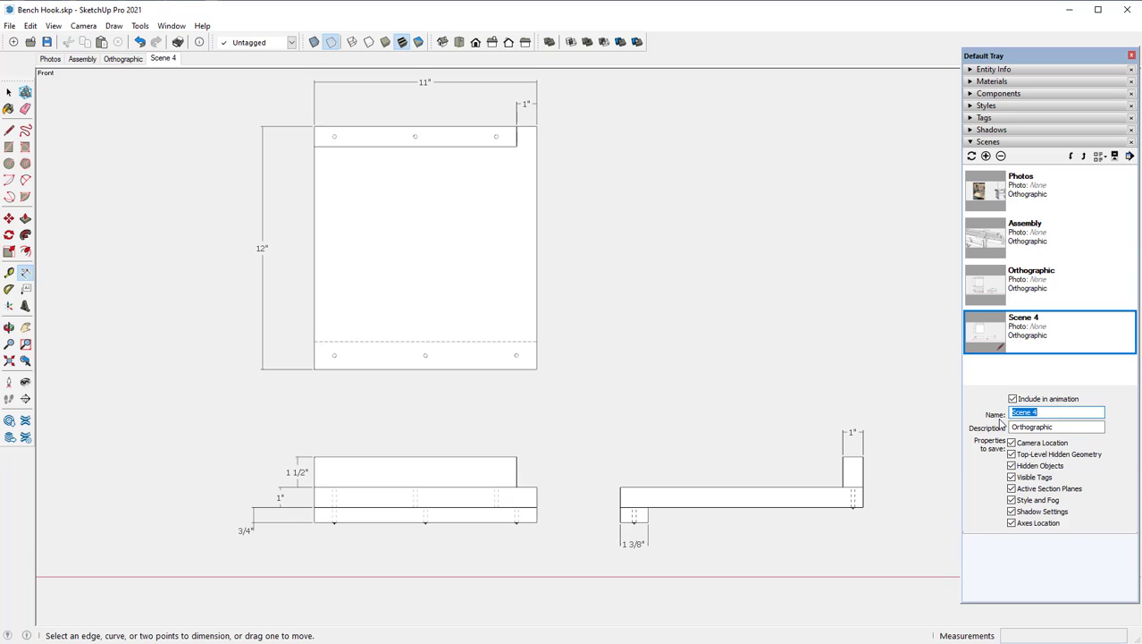
text(Ortographic1)
key(Return)
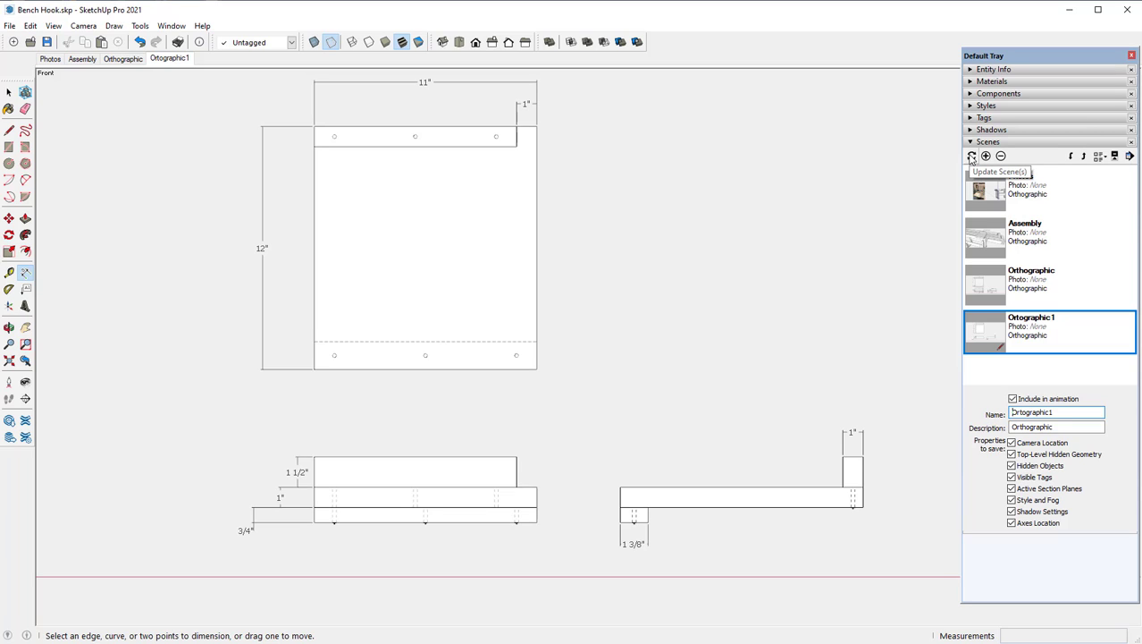
click(972, 157)
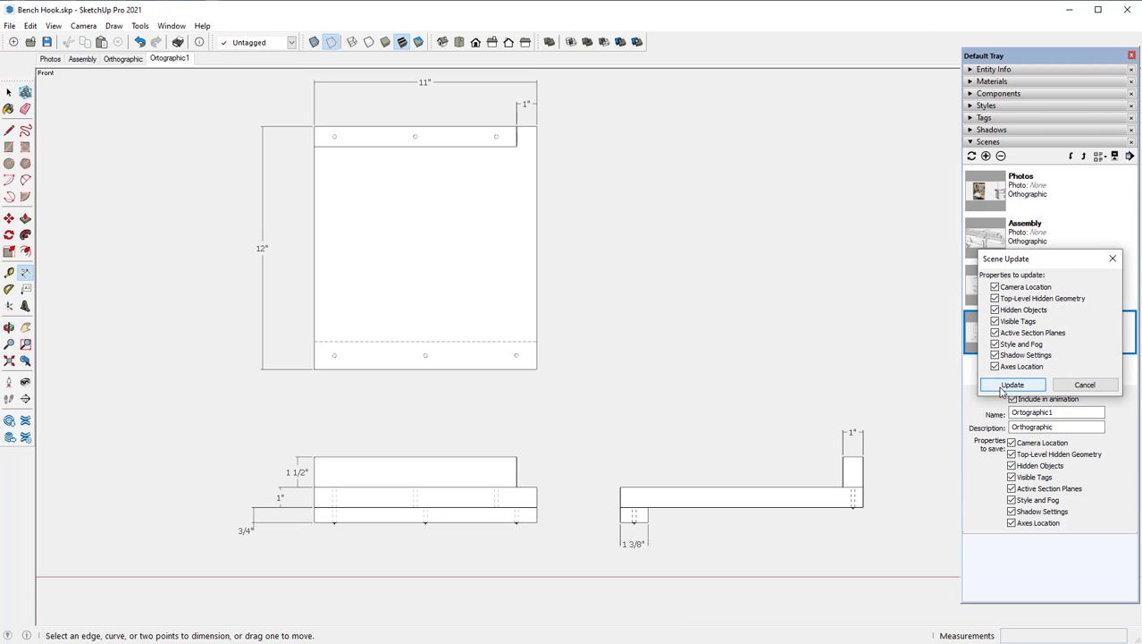
click(1003, 386)
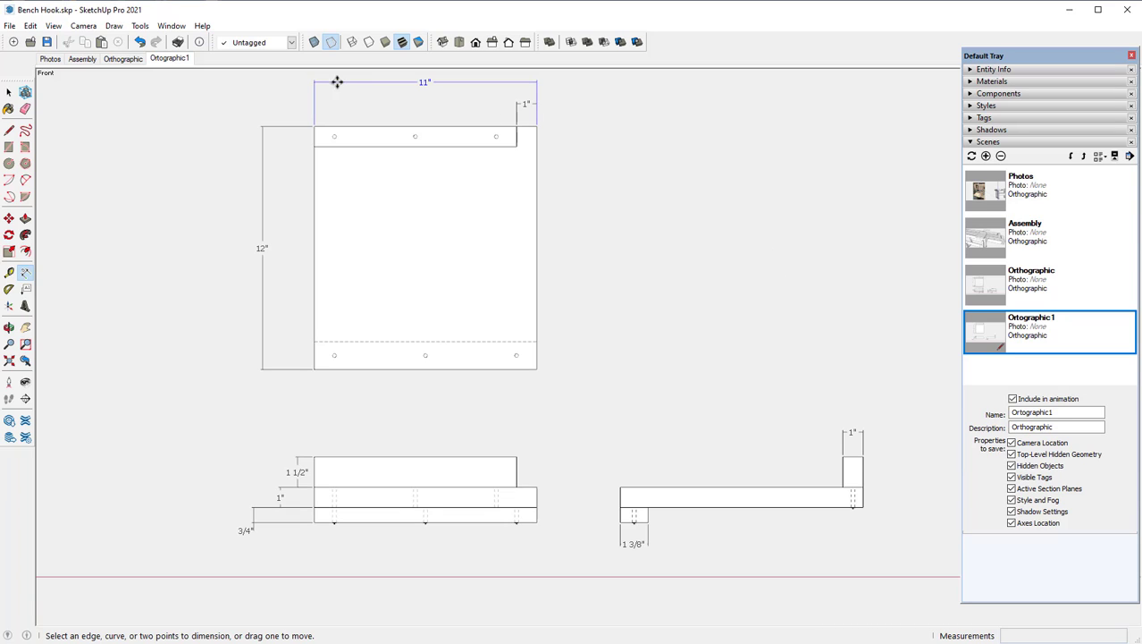
click(50, 59)
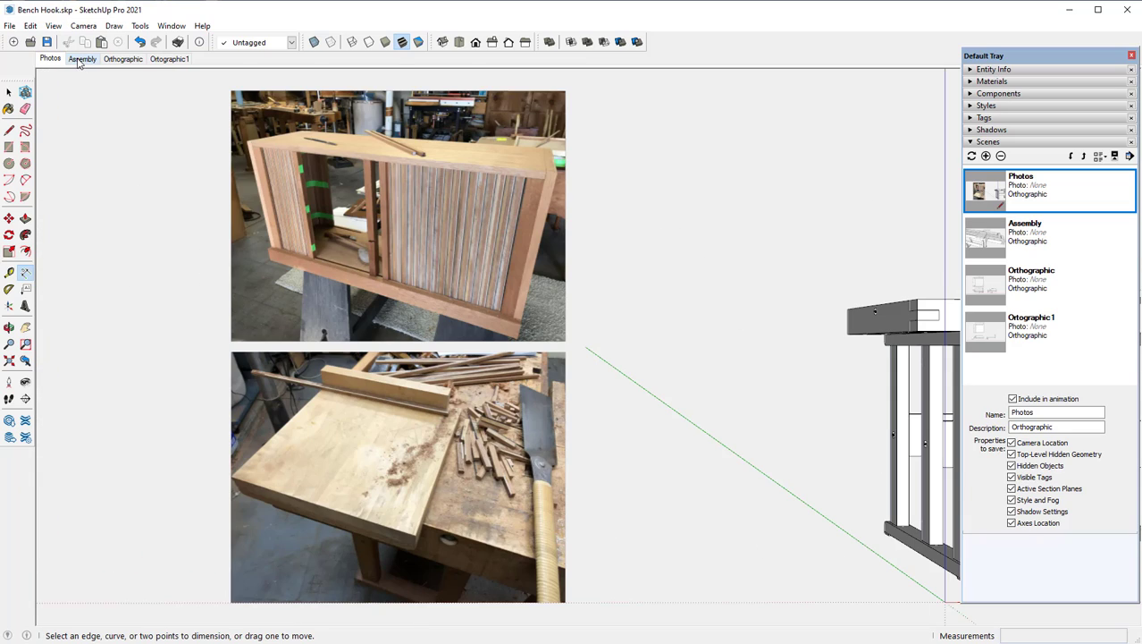
click(82, 59)
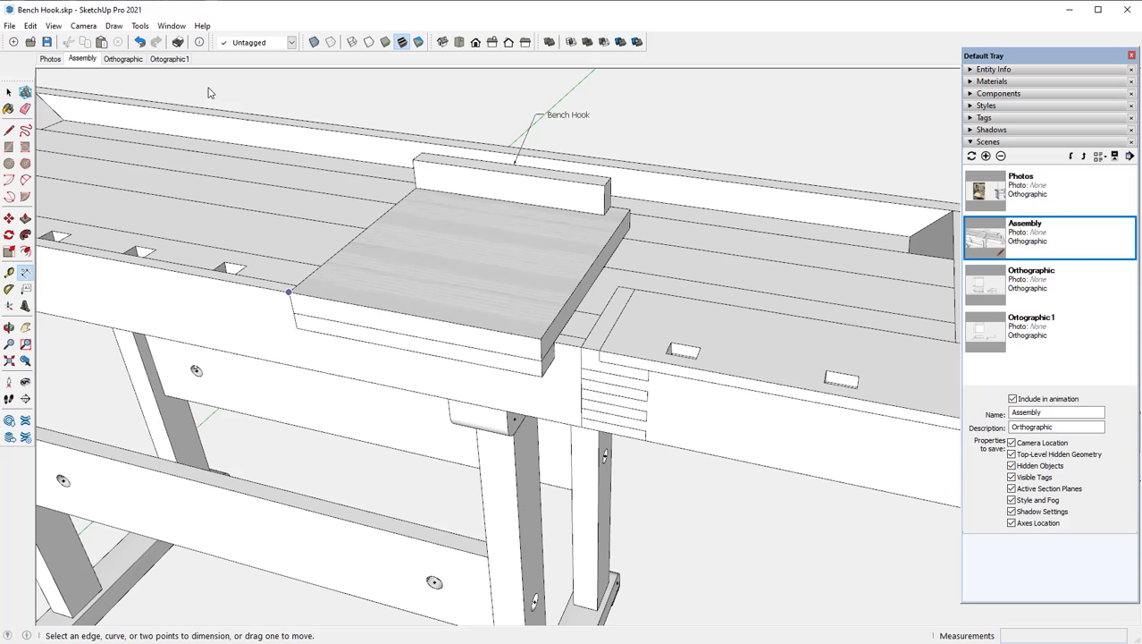
click(125, 59)
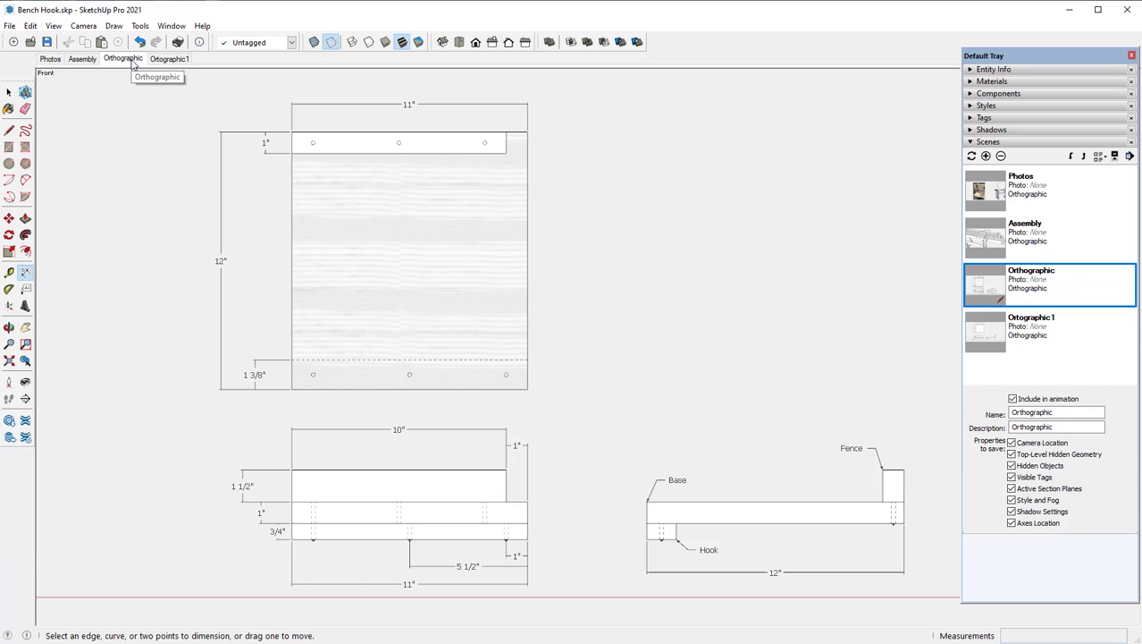
click(169, 59)
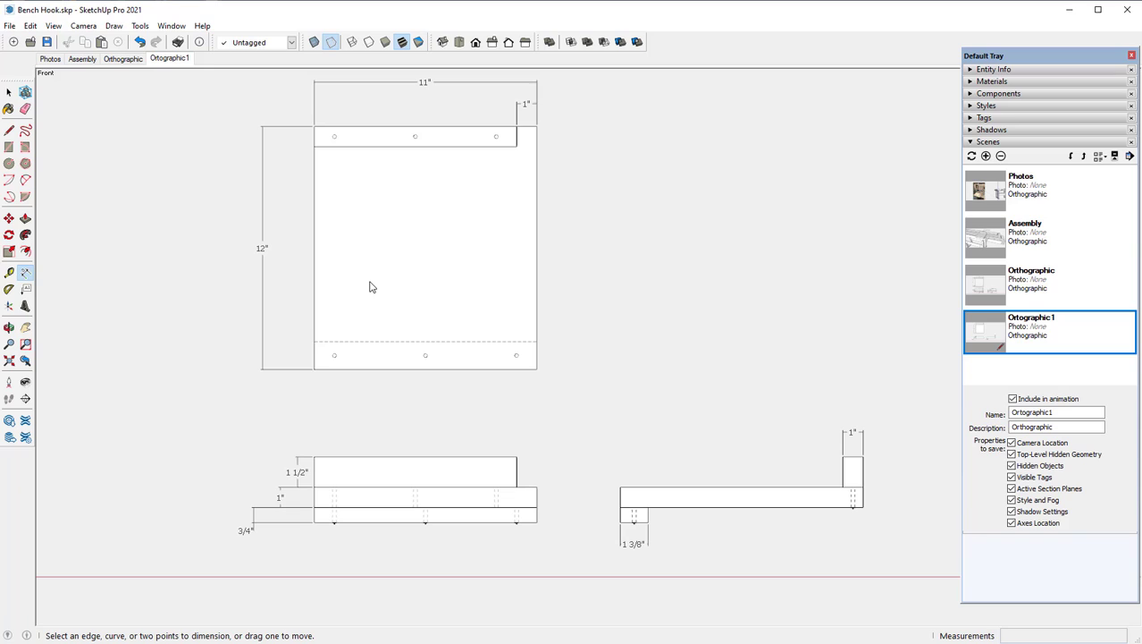
Step: Dimension the 1" distance from the hook's right end to the first screw hole
click(536, 524)
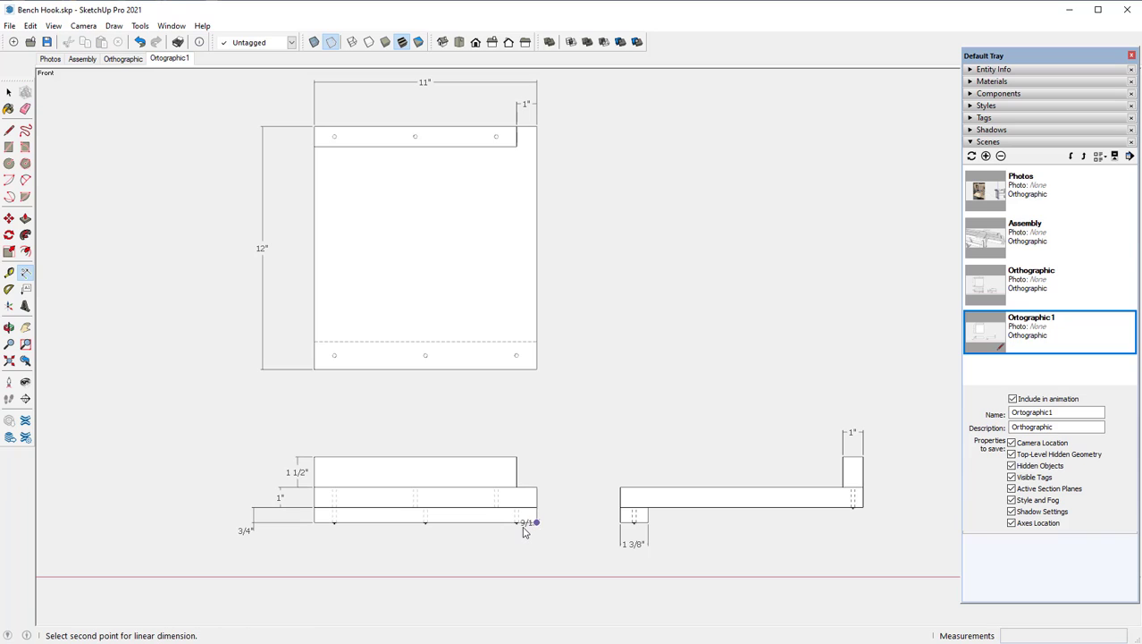
scroll(523, 533, up, 5)
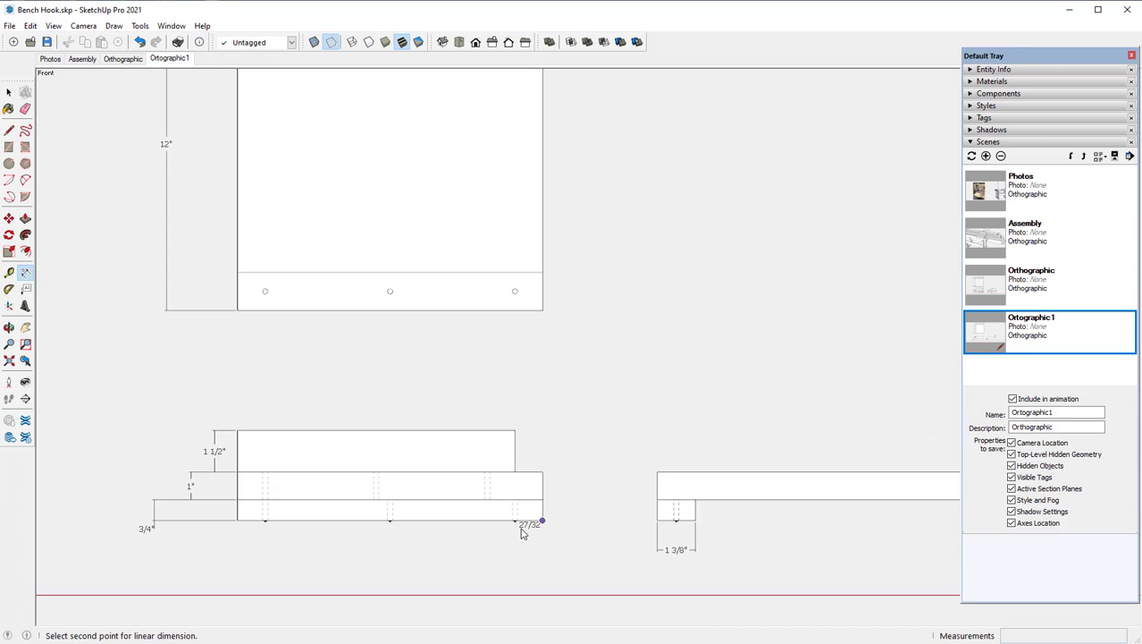
scroll(523, 533, up, 2)
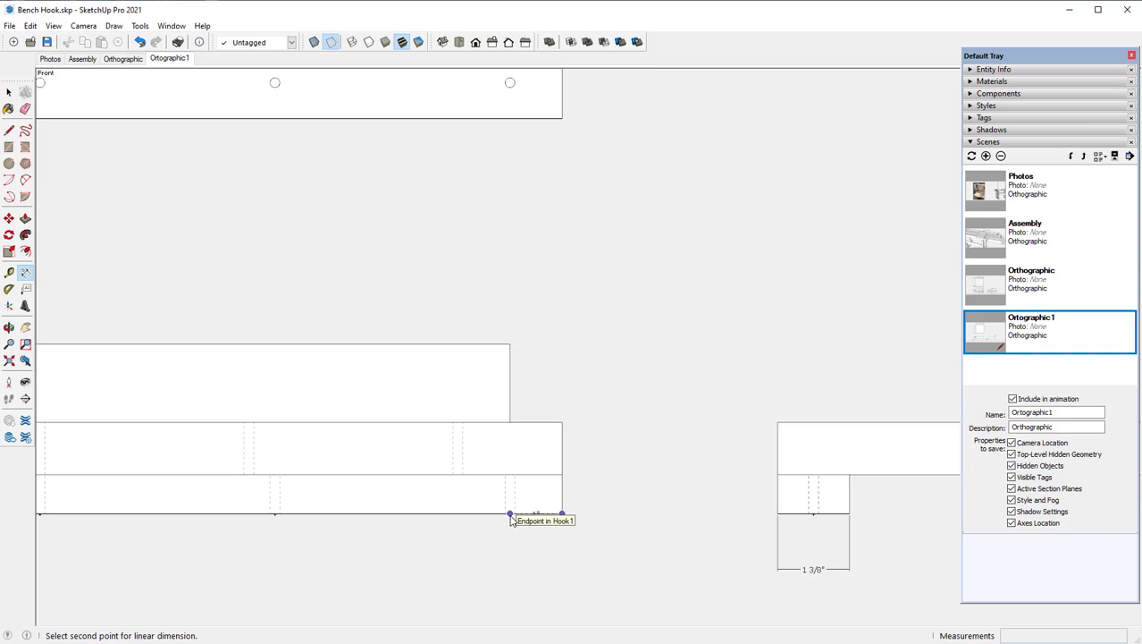
click(510, 515)
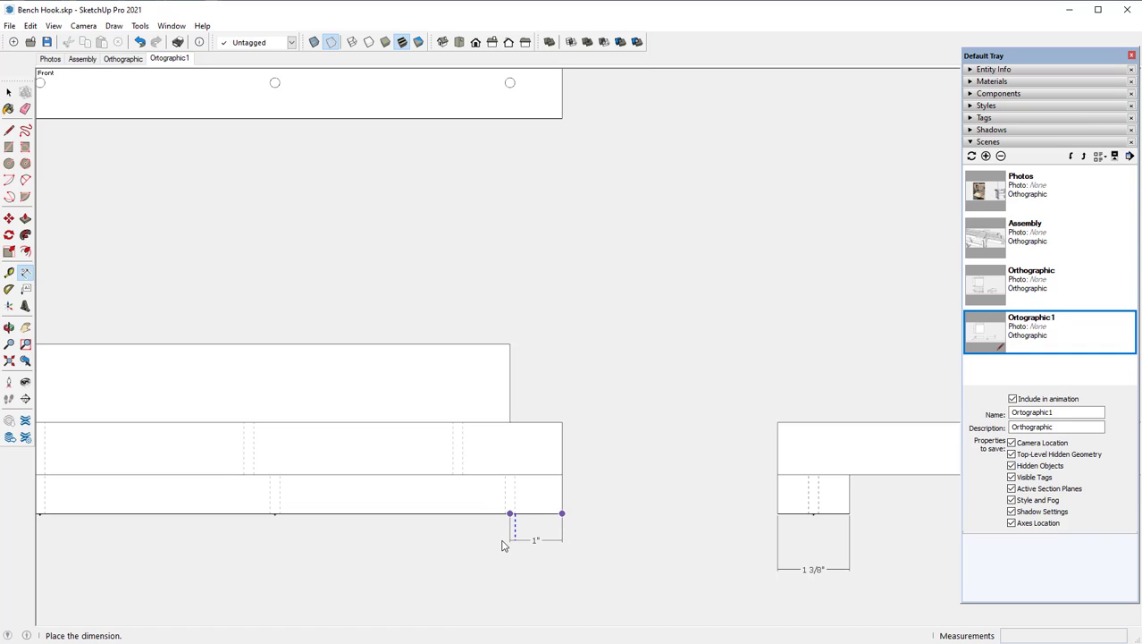
click(506, 540)
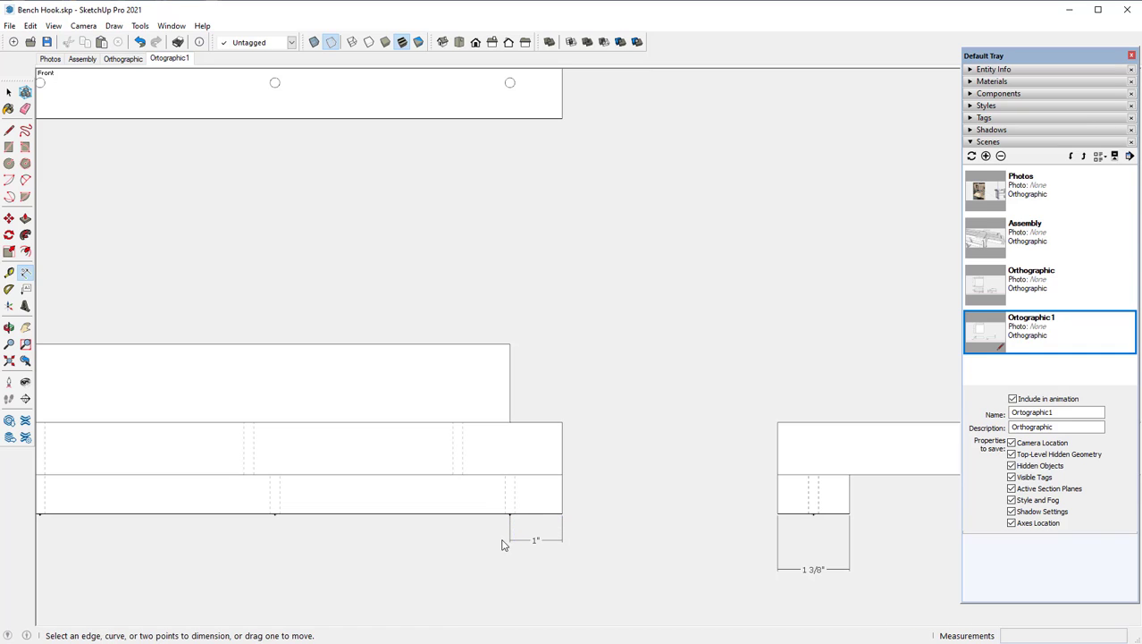
Step: Add the 5 1/2" dimension to the middle screw hole and restore the Ortographic1 framing
click(561, 515)
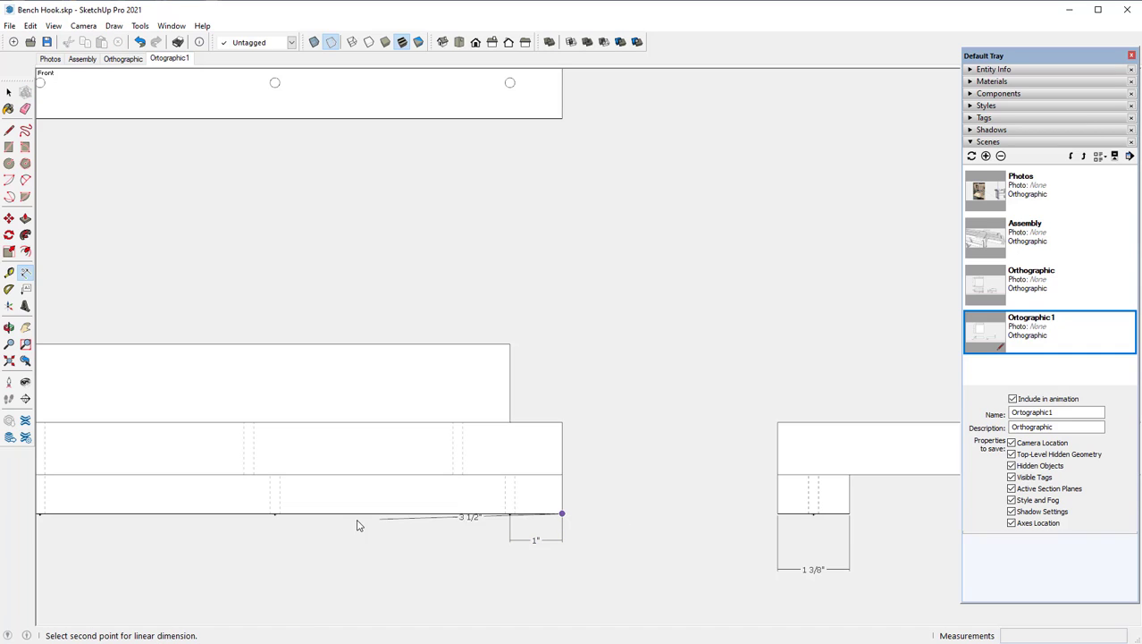
click(276, 516)
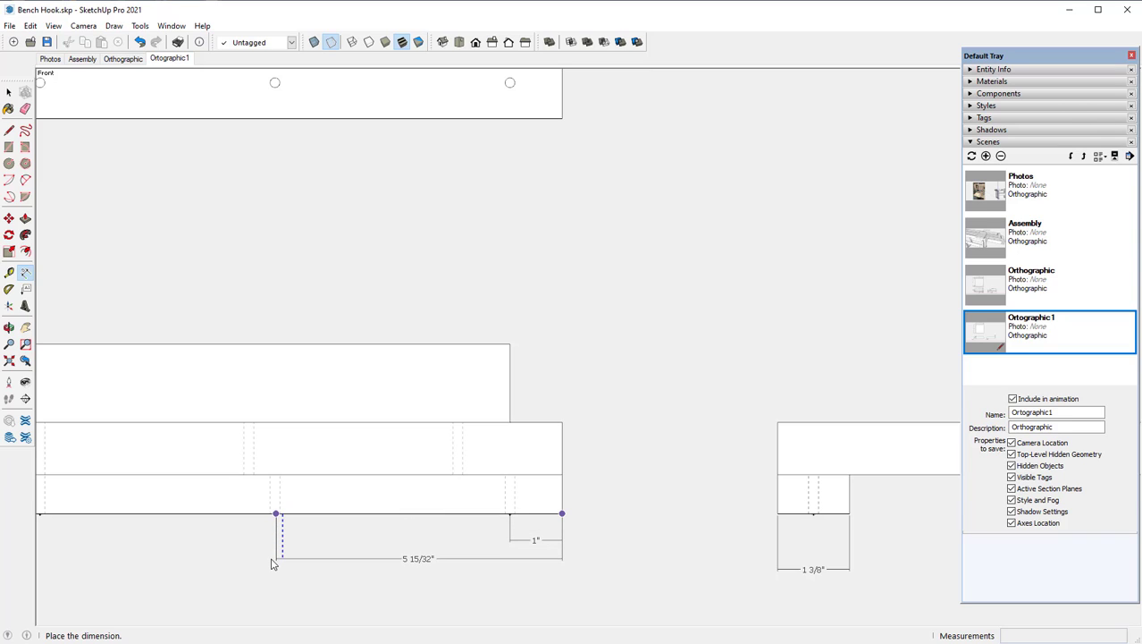
key(Escape)
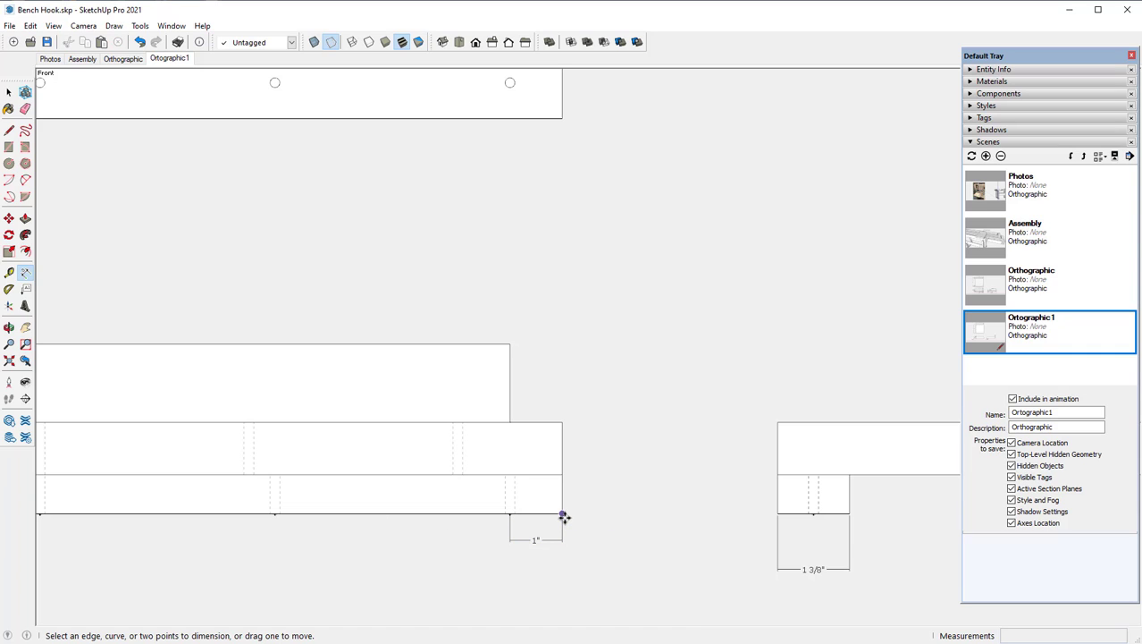
click(562, 514)
scroll(261, 532, up, 2)
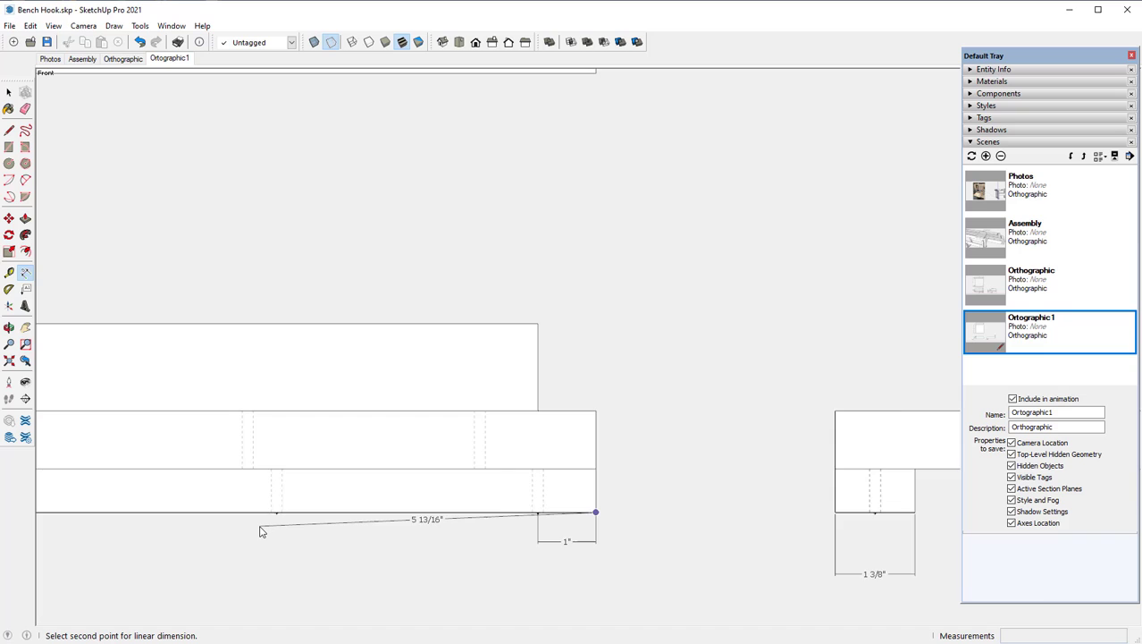
scroll(260, 532, up, 3)
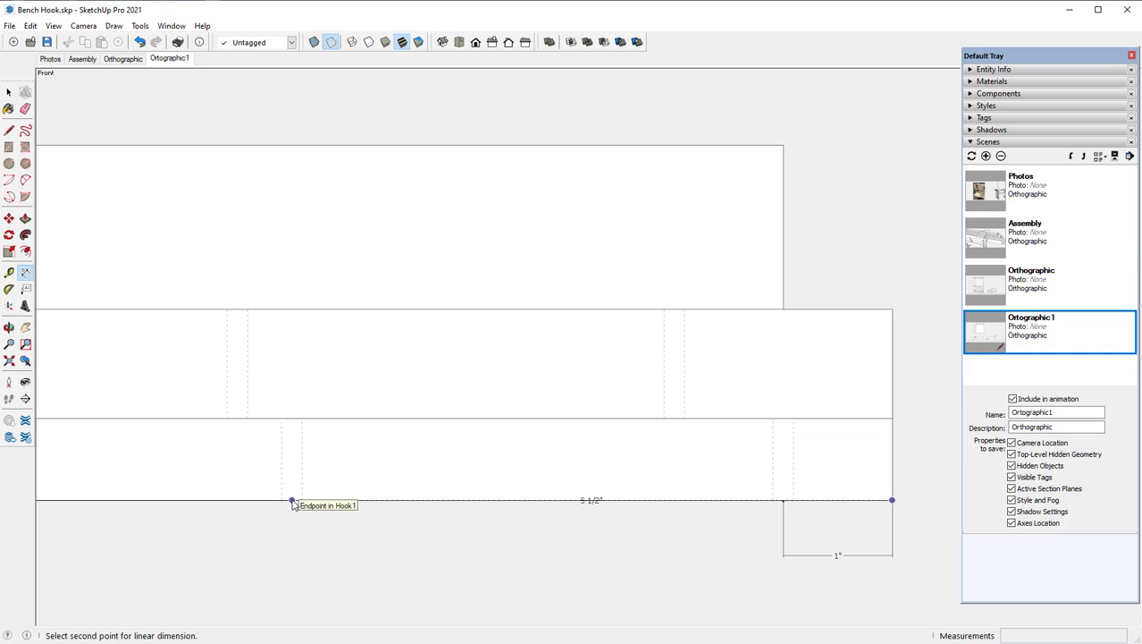
click(293, 501)
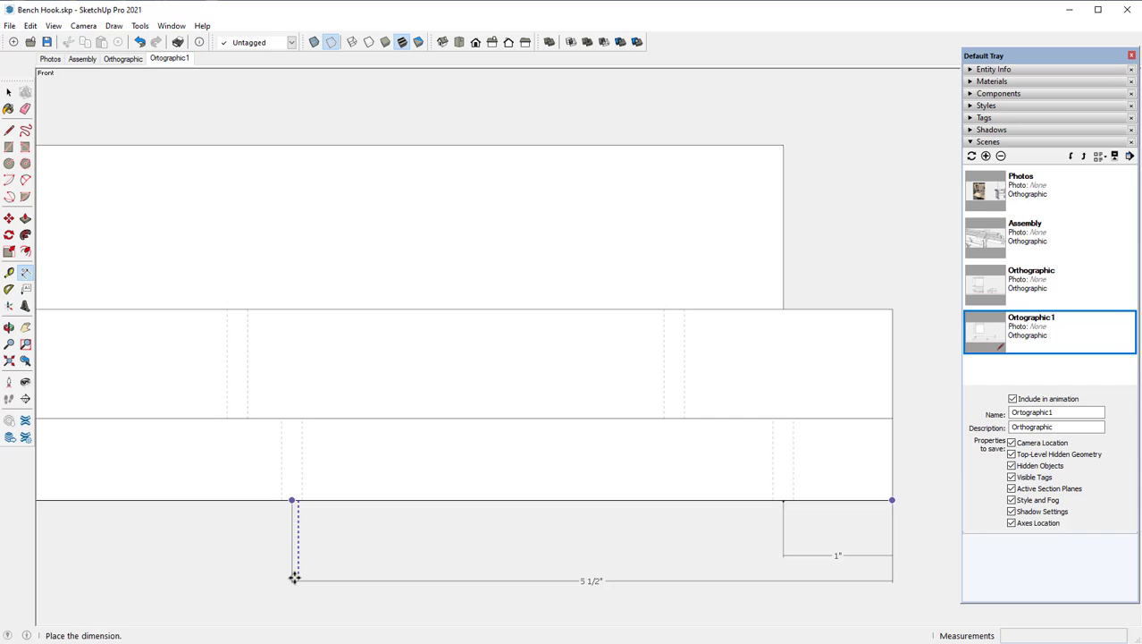
click(295, 578)
scroll(364, 474, down, 2)
scroll(363, 473, down, 5)
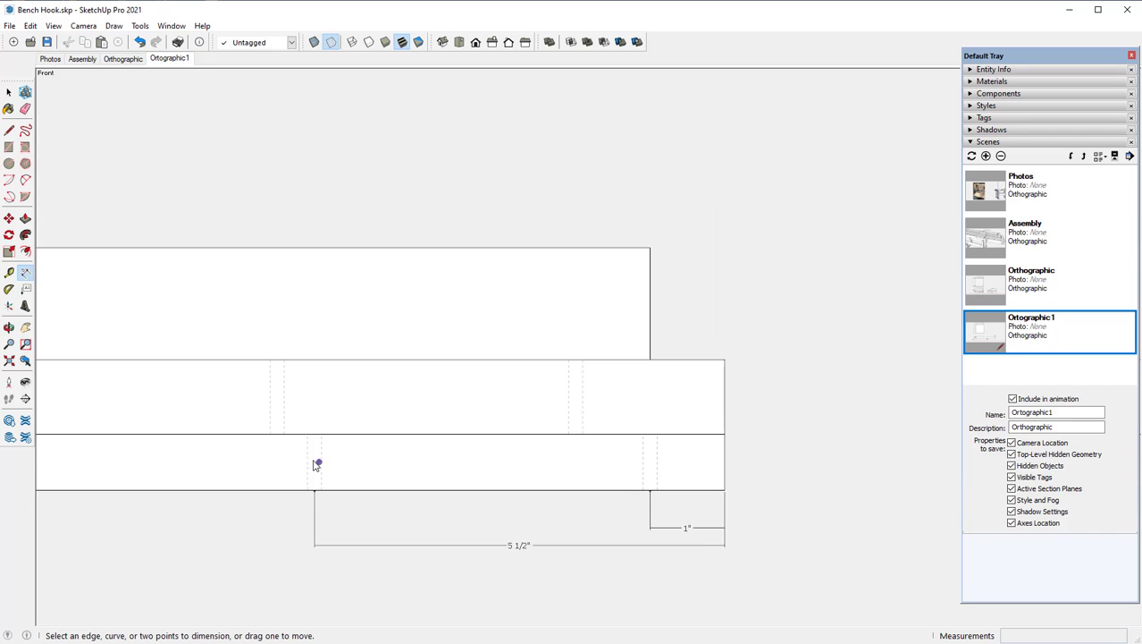
scroll(307, 464, down, 1)
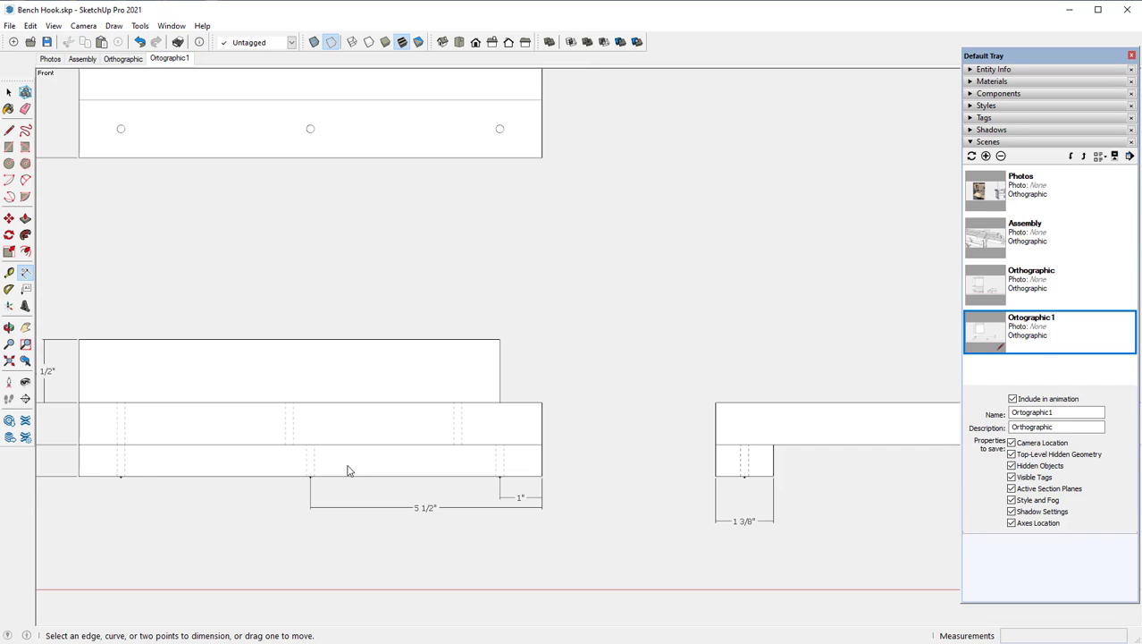
scroll(348, 469, down, 1)
scroll(352, 451, down, 1)
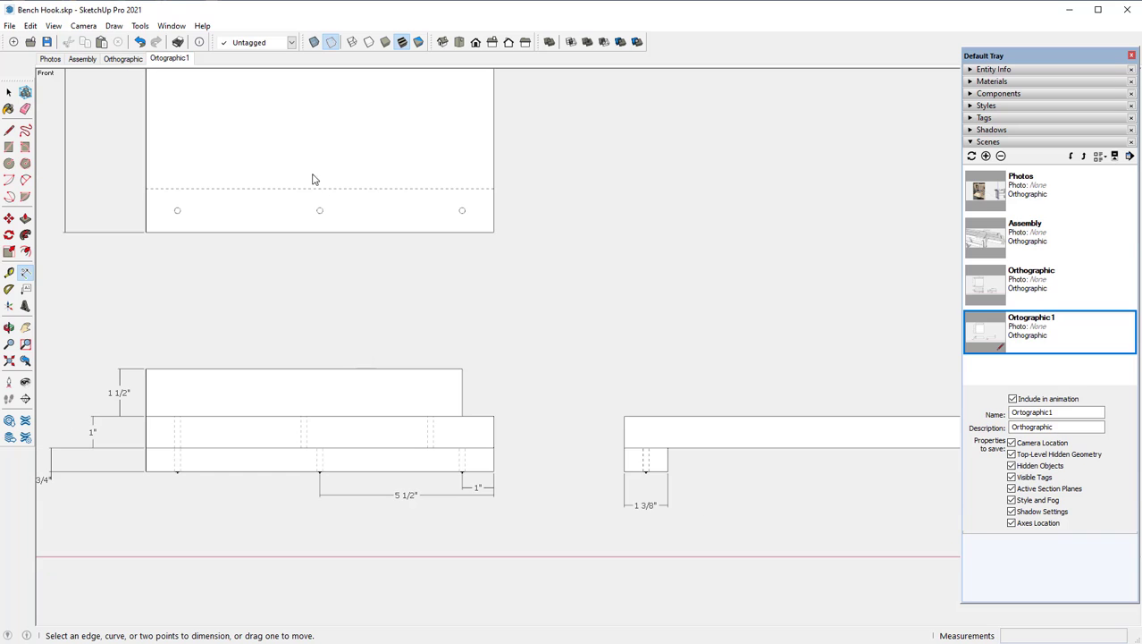
click(170, 58)
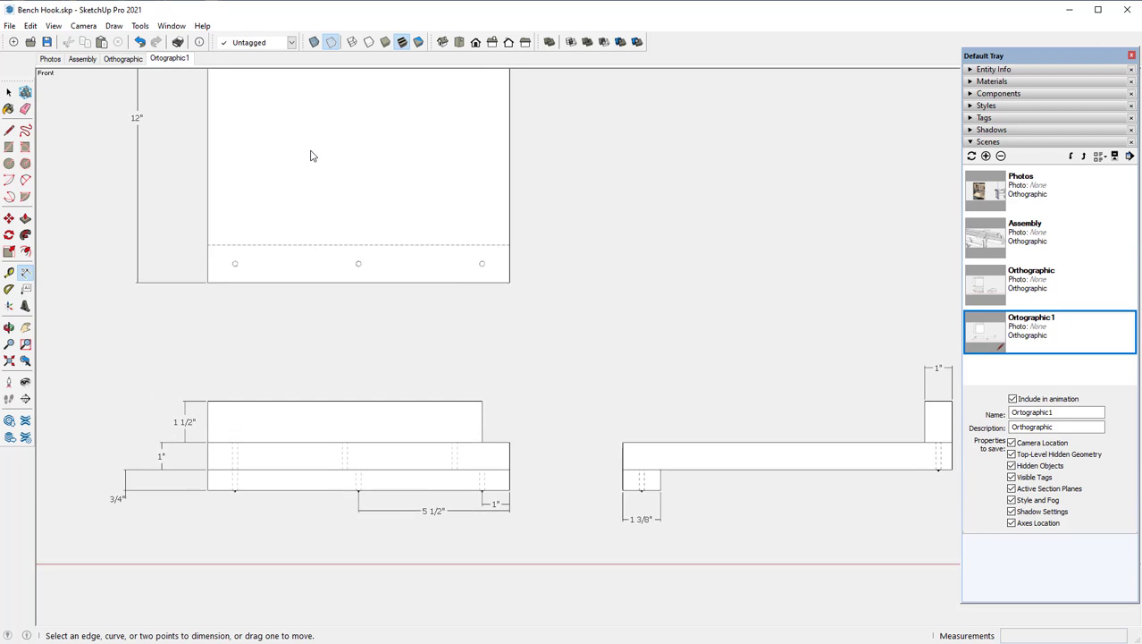